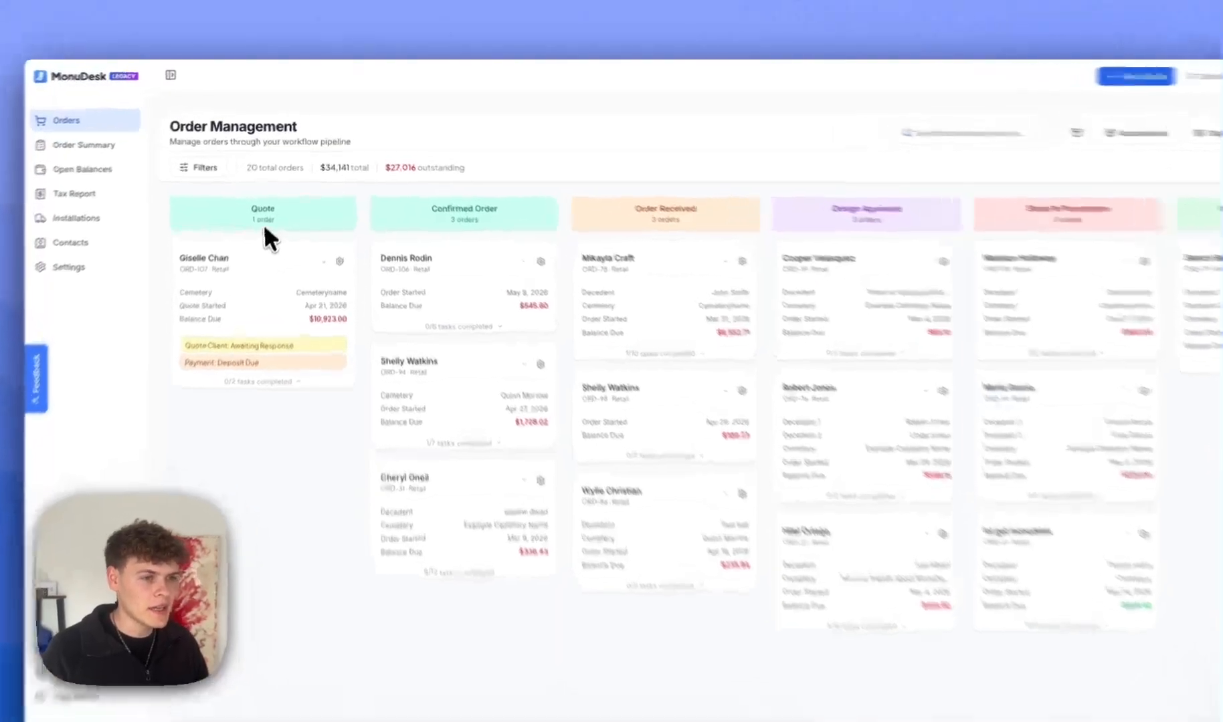
Point out the Quote, Confirmed Order and Order Received stages of the pipeline.
{"action": "left_click_drag", "start_coordinate": [258, 188], "coordinate": [276, 210]}
{"action": "triple_click", "coordinate": [486, 236]}
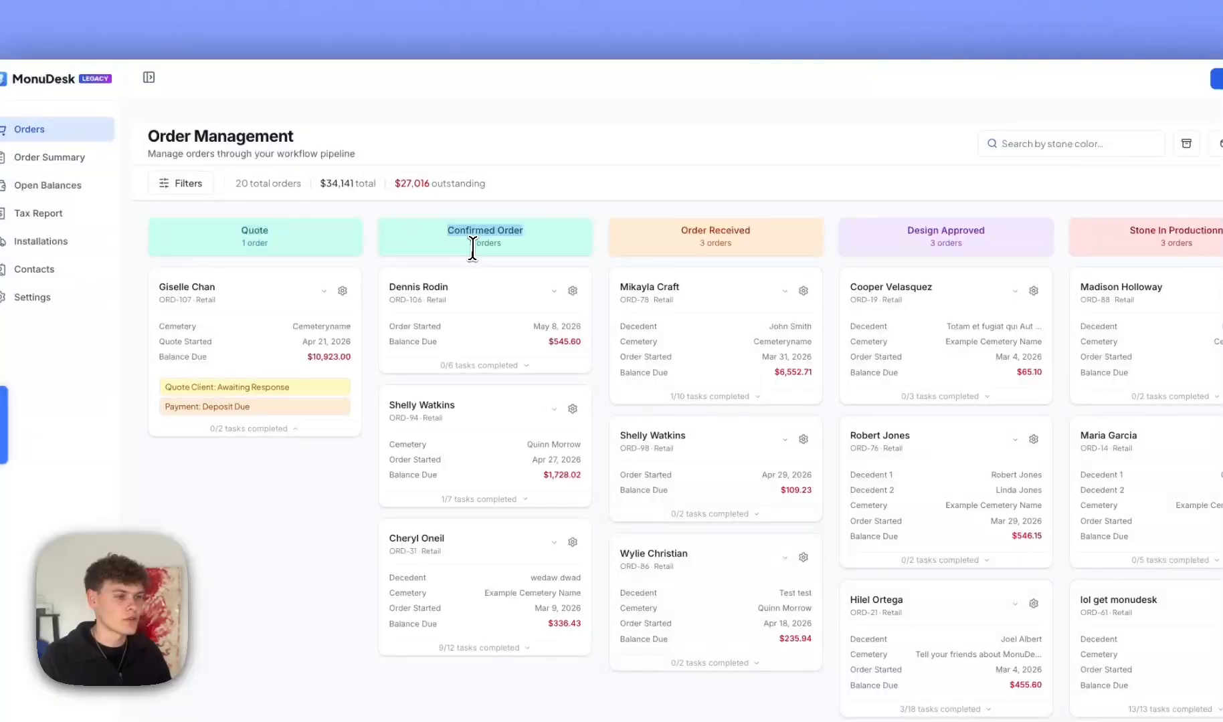
{"action": "left_click", "coordinate": [294, 239]}
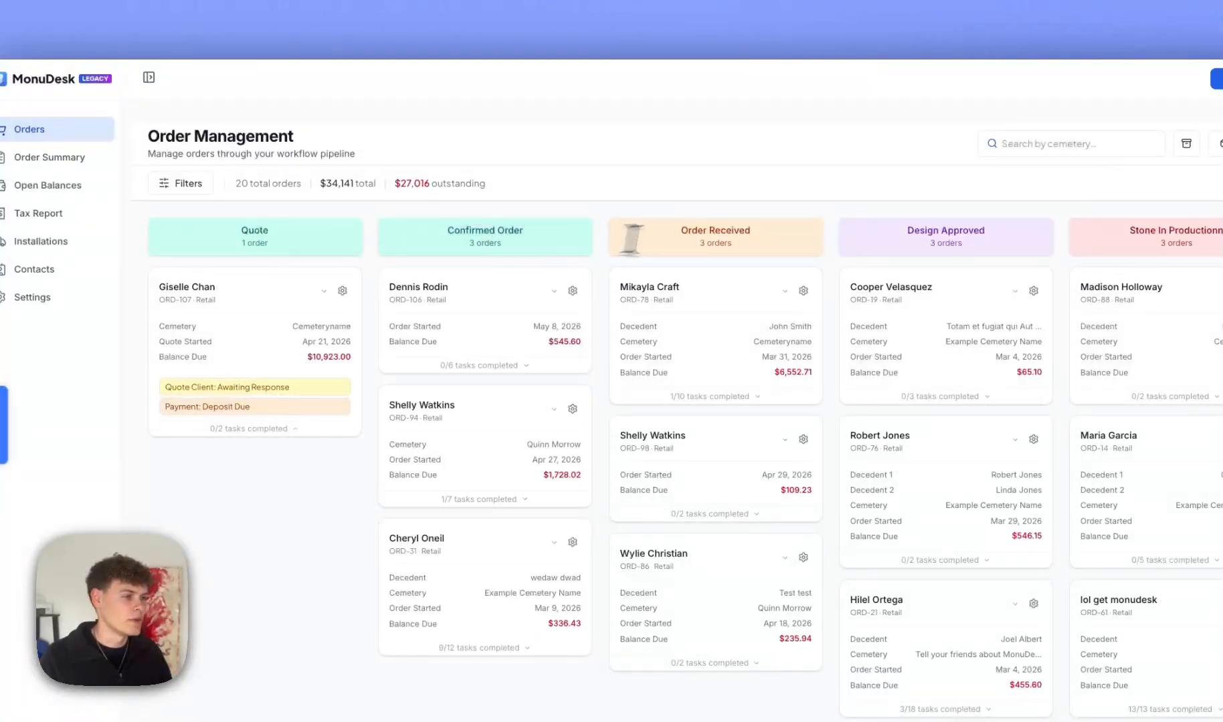
{"action": "left_click_drag", "start_coordinate": [681, 231], "coordinate": [947, 251]}
{"action": "scroll", "coordinate": [736, 236], "scroll_direction": "right", "scroll_amount": 2}
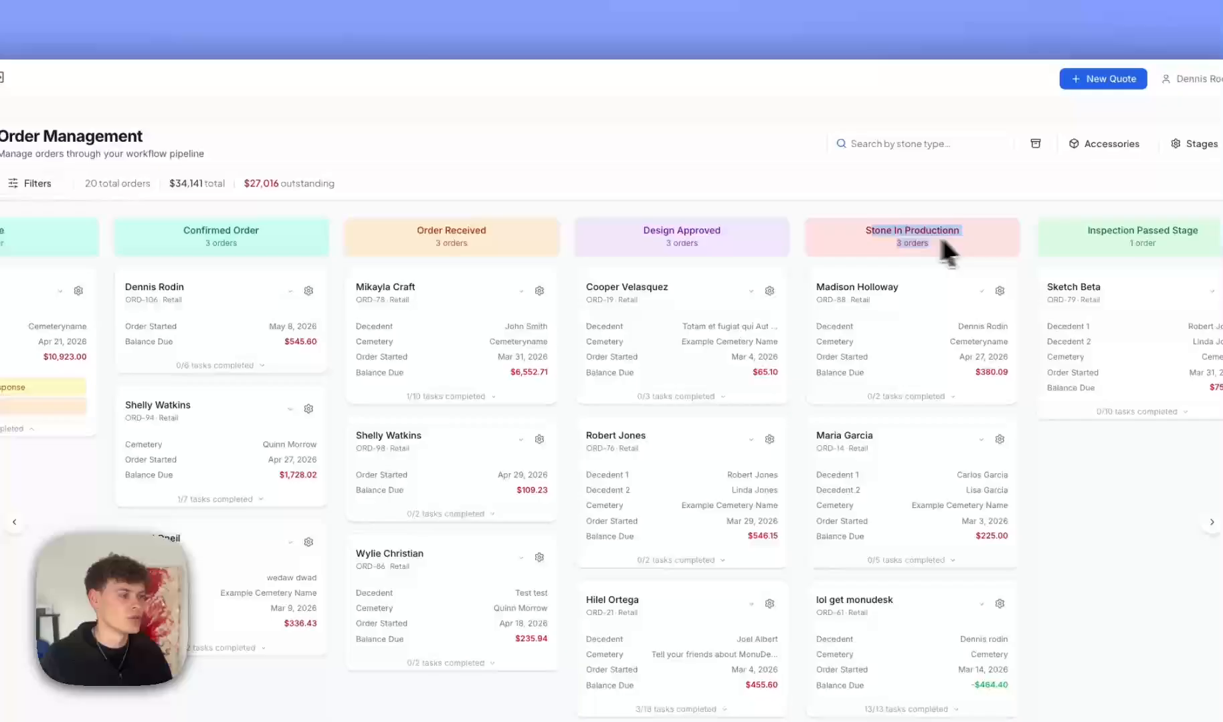
{"action": "scroll", "coordinate": [836, 247], "scroll_direction": "left", "scroll_amount": 2}
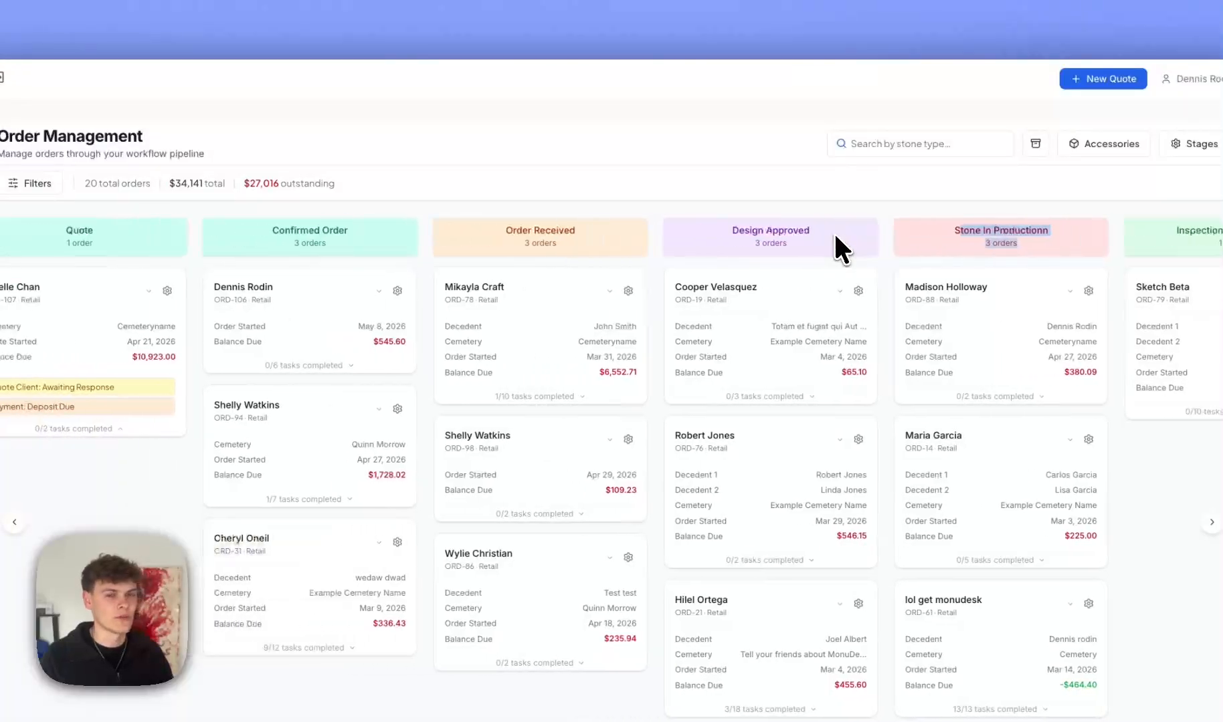
Bring up the New Quote menu with Create New Quote and the 26 order drafts.
{"action": "left_click", "coordinate": [811, 239]}
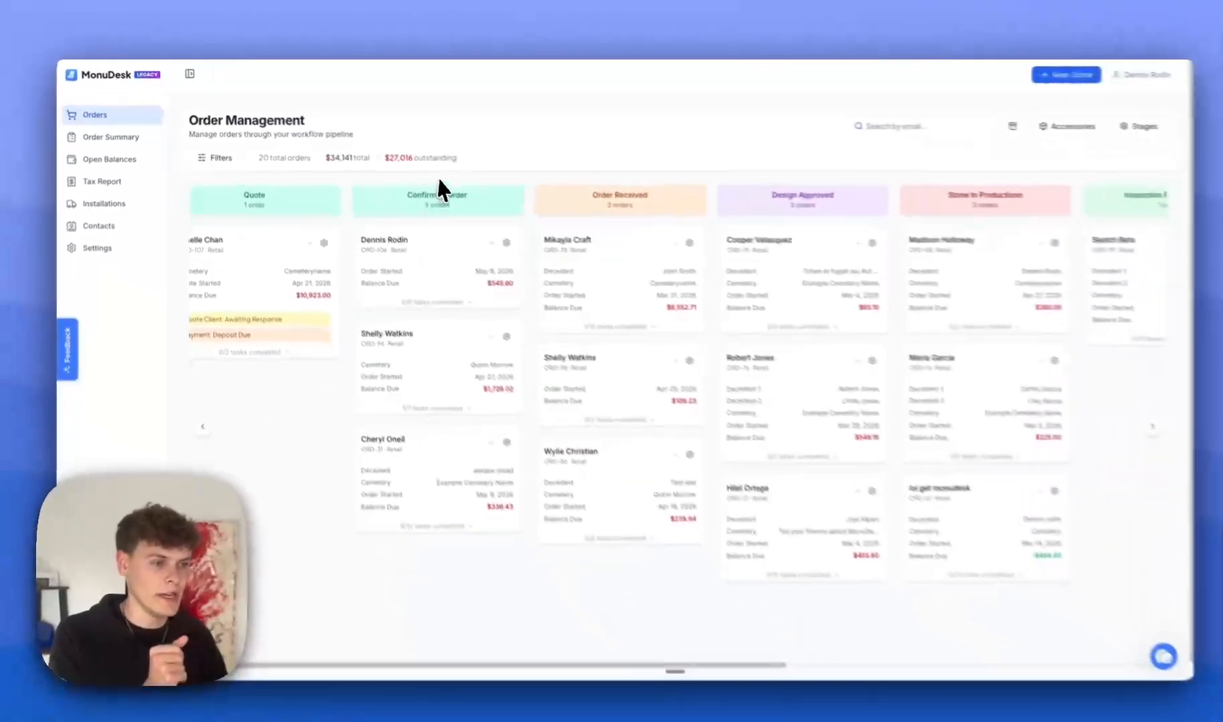
{"action": "scroll", "coordinate": [395, 189], "scroll_direction": "left", "scroll_amount": 1}
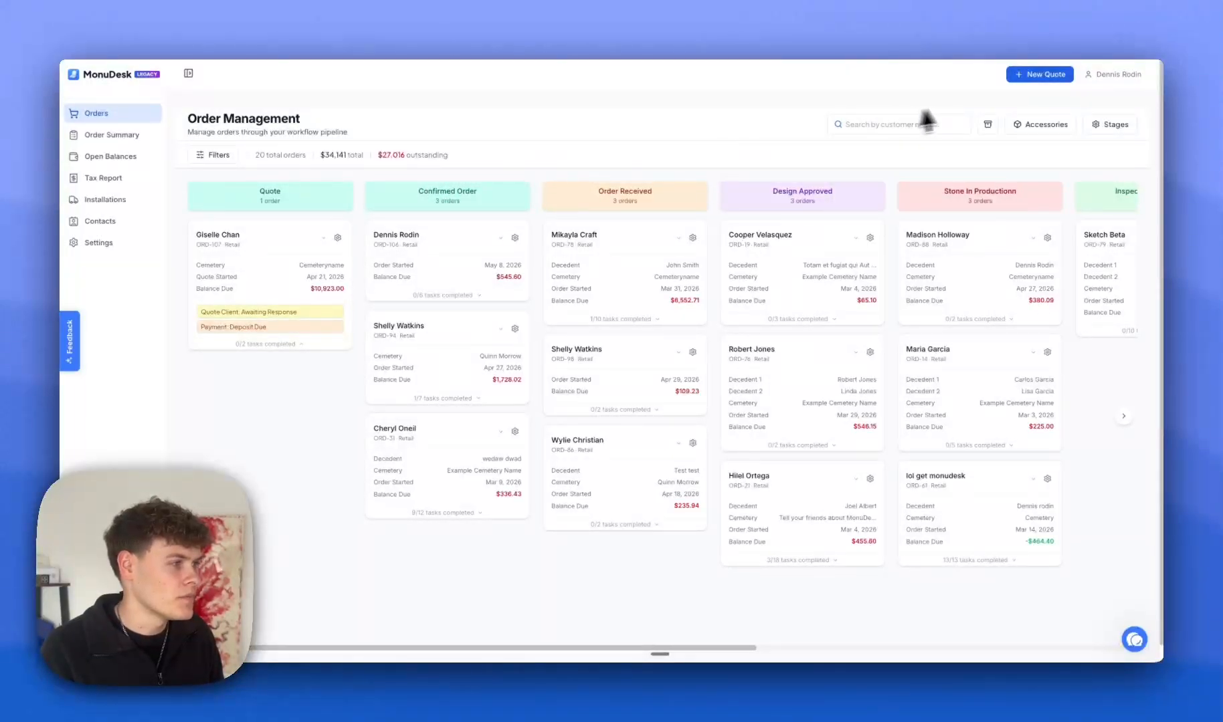
{"action": "left_click", "coordinate": [1041, 74]}
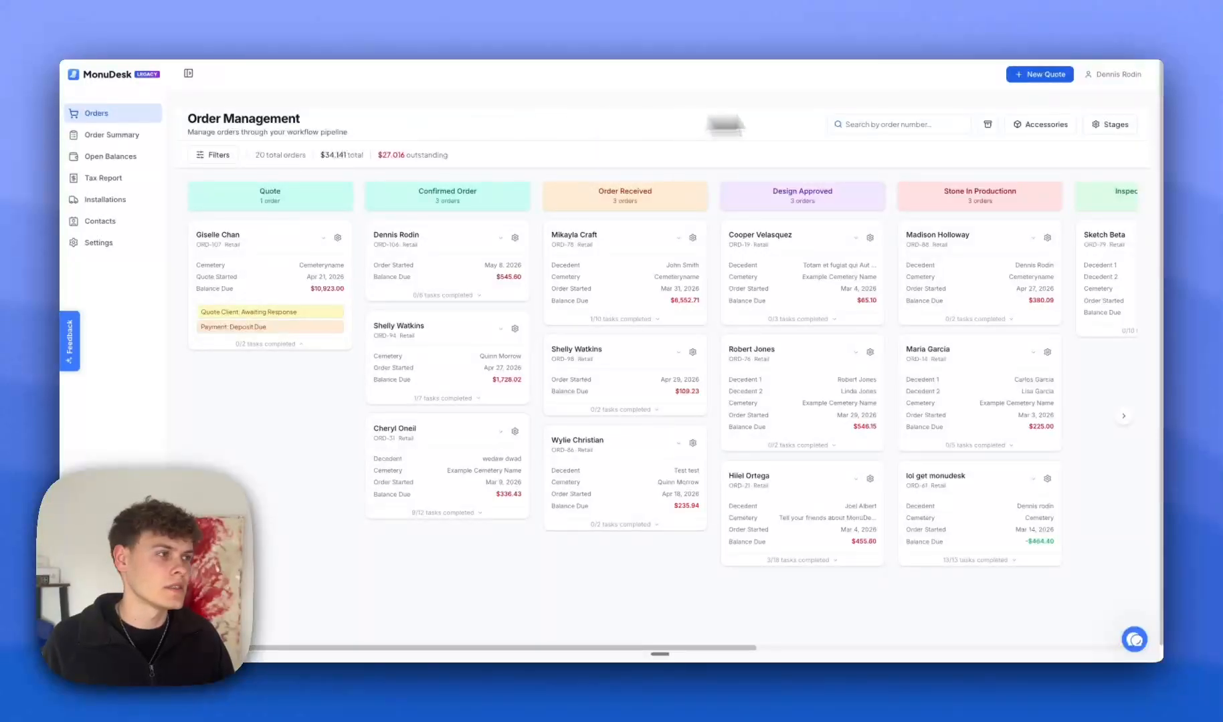
{"action": "left_click", "coordinate": [1048, 74]}
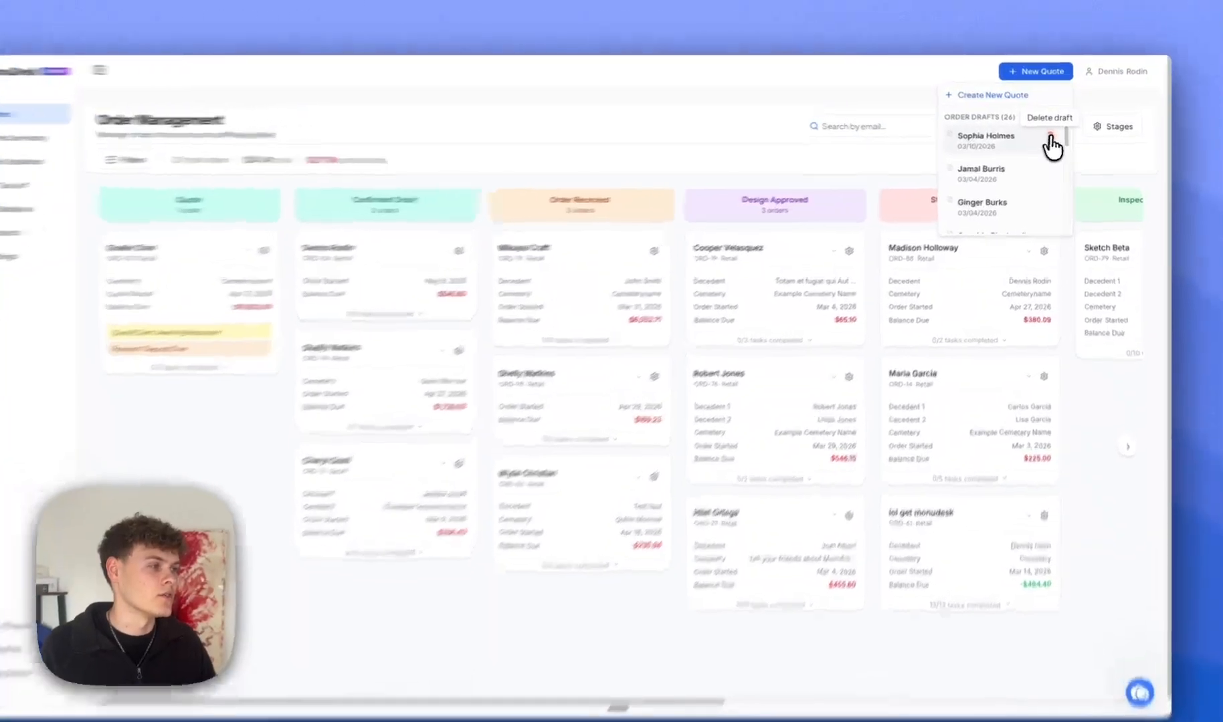
Cancel deleting a saved draft, then start a fresh quote, order ORD-109.
{"action": "left_click", "coordinate": [1053, 133]}
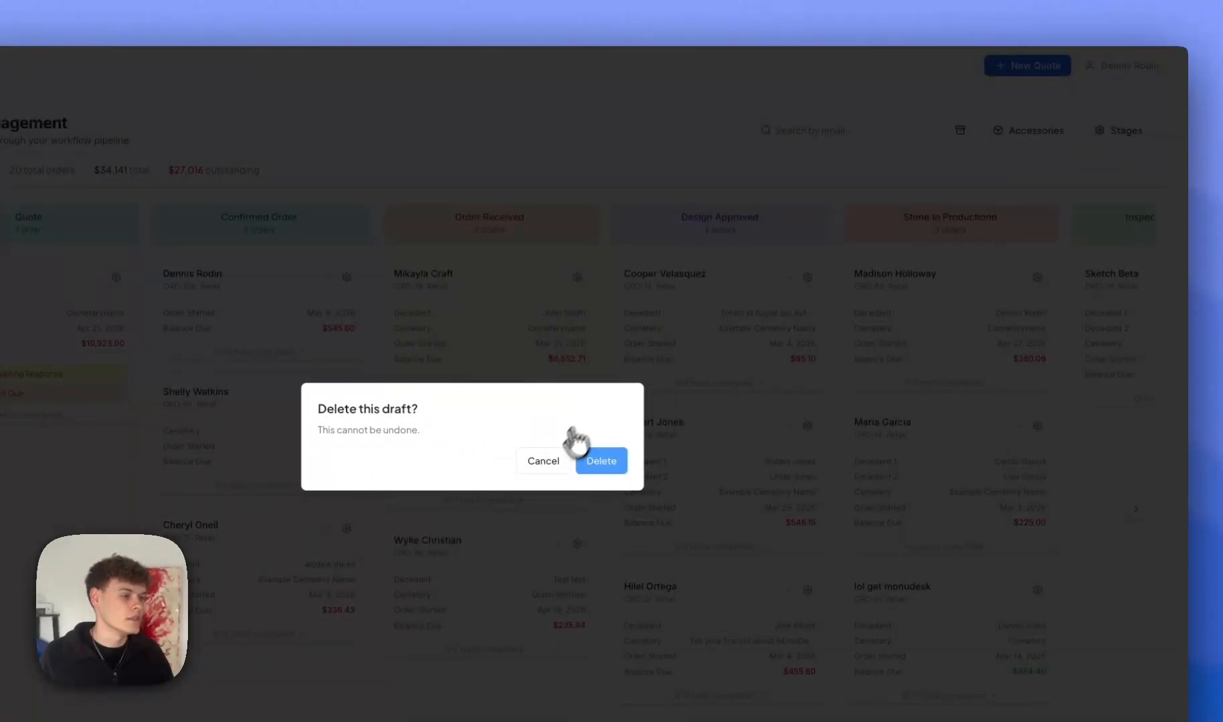
{"action": "left_click", "coordinate": [562, 467]}
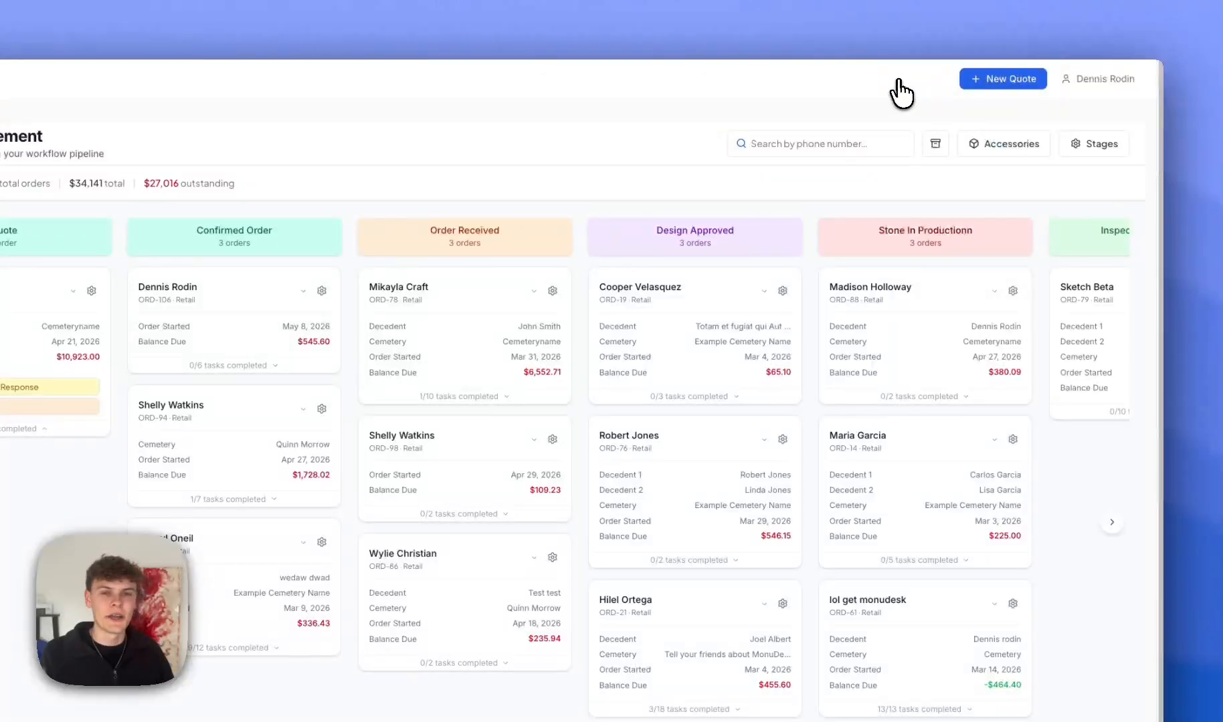
{"action": "mouse_move", "coordinate": [1004, 79]}
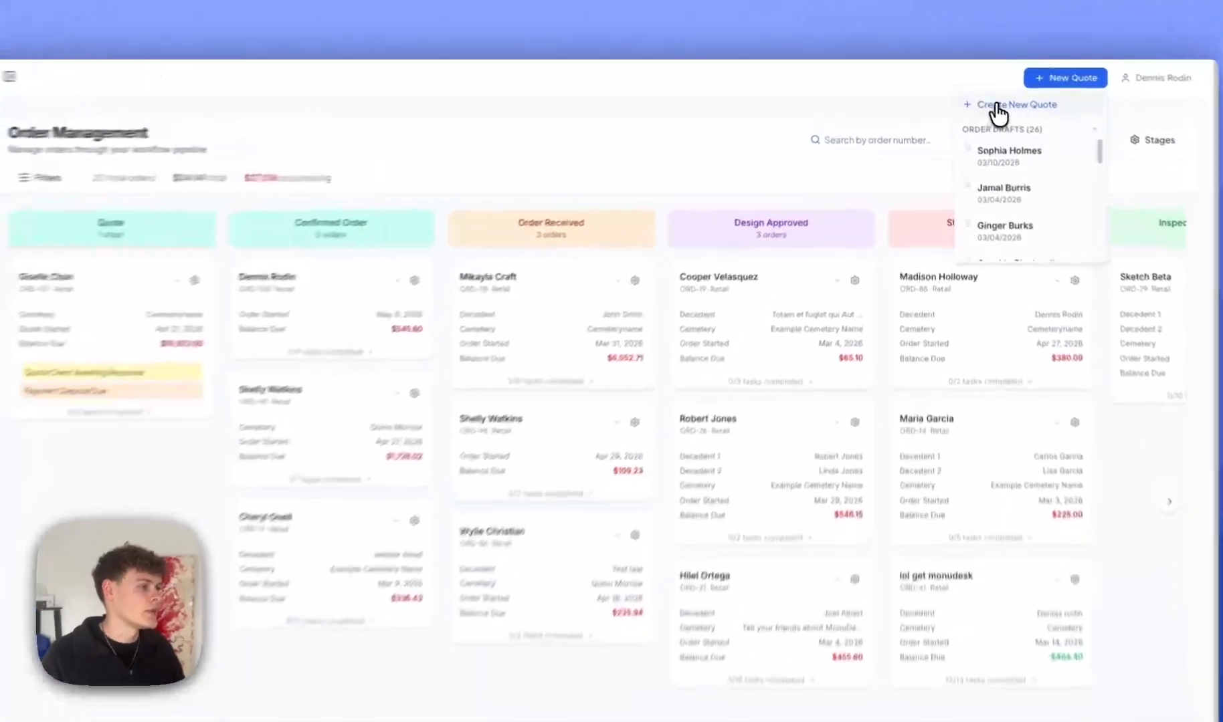
{"action": "left_click", "coordinate": [998, 107]}
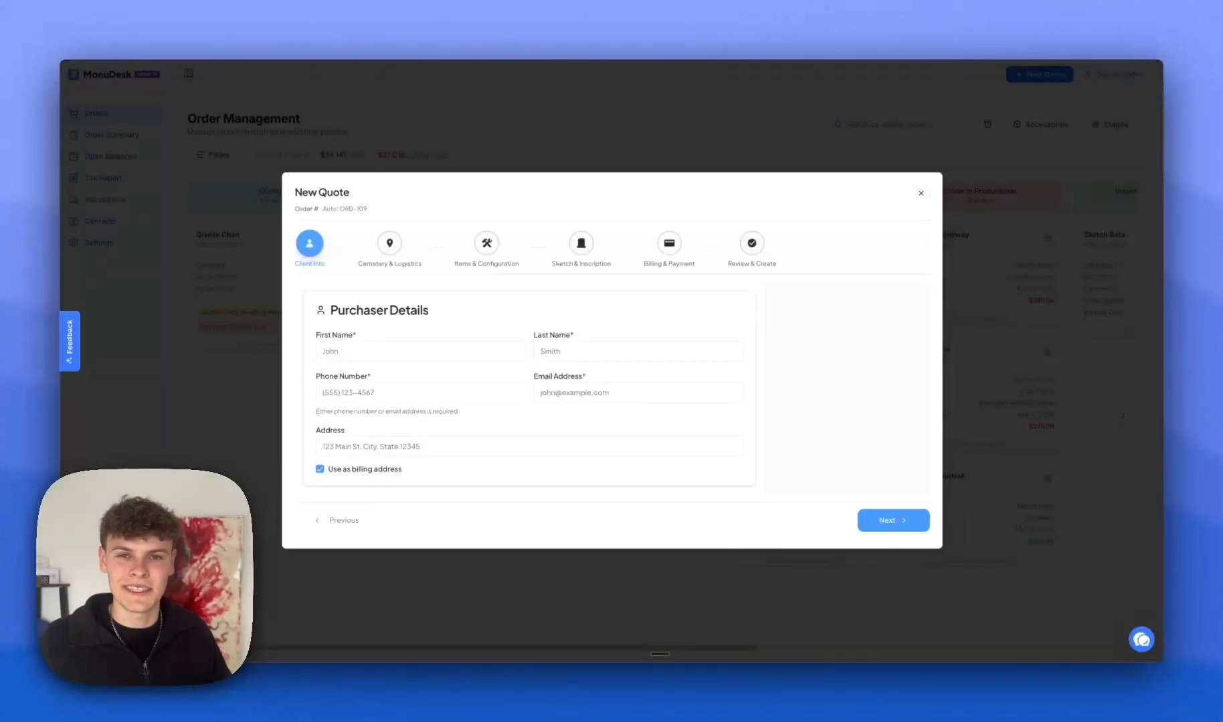
Enter the purchaser's first name and autofill name and e-mail from the matching contact.
{"action": "left_click", "coordinate": [338, 351]}
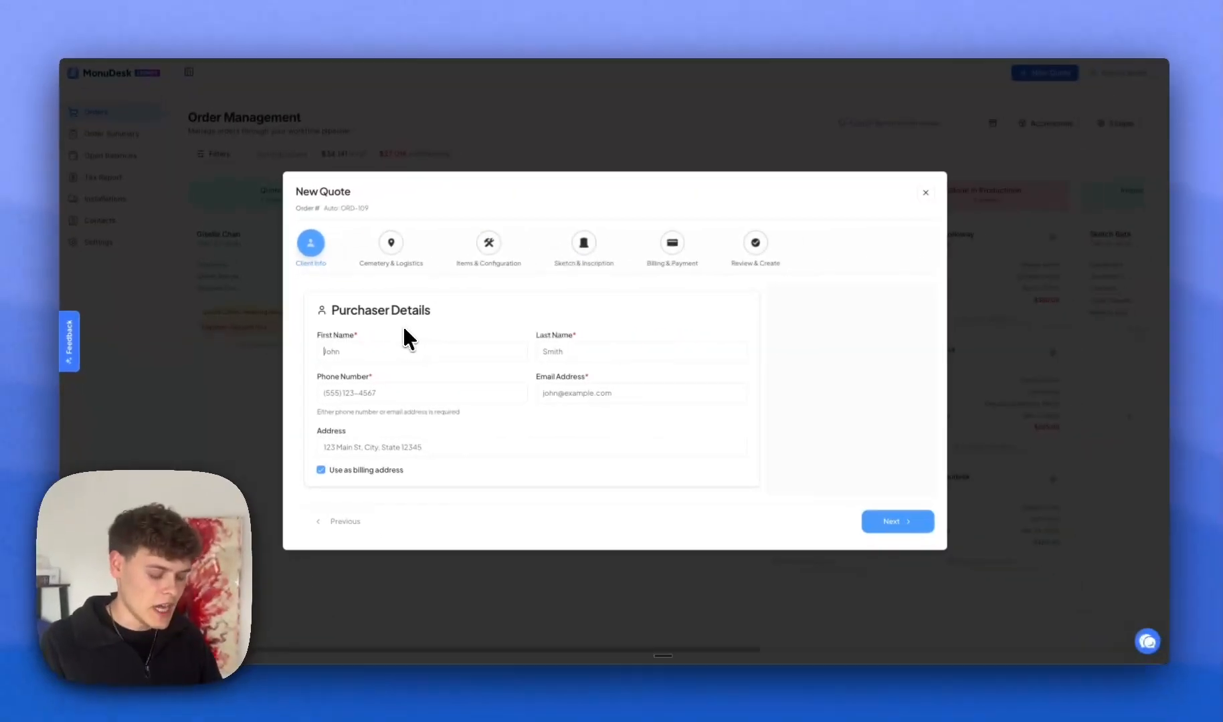
{"action": "type", "text": "Denni"}
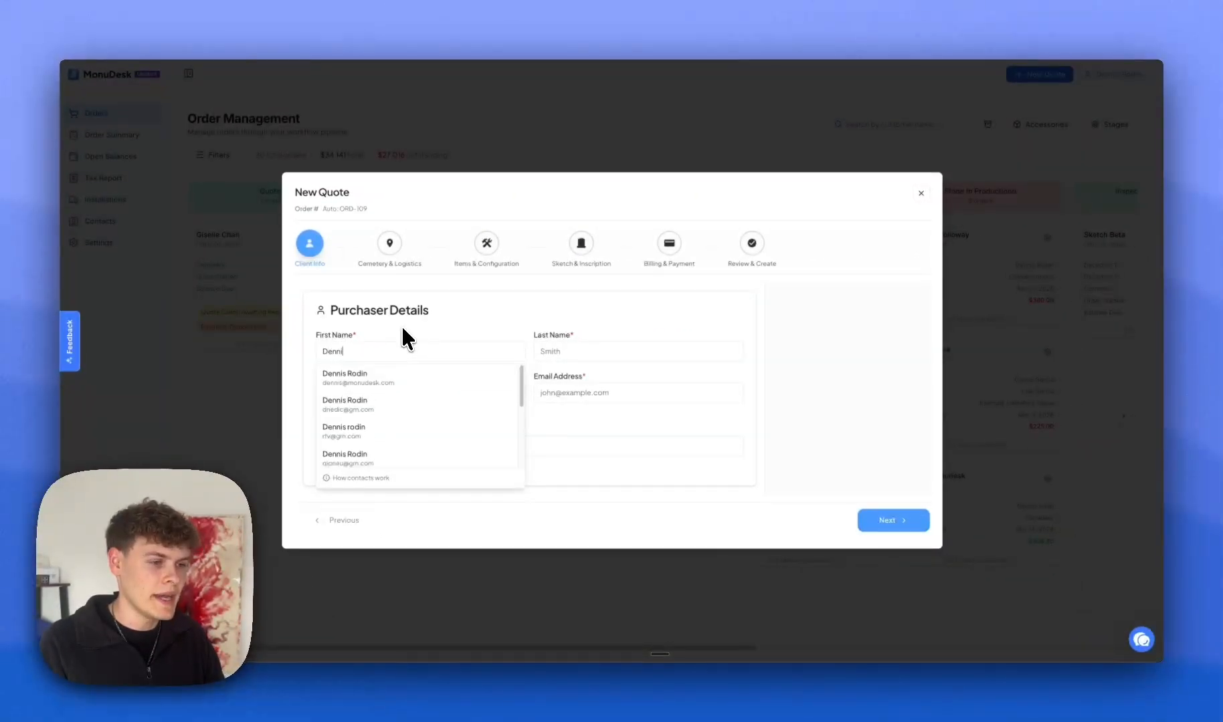
{"action": "type", "text": "s"}
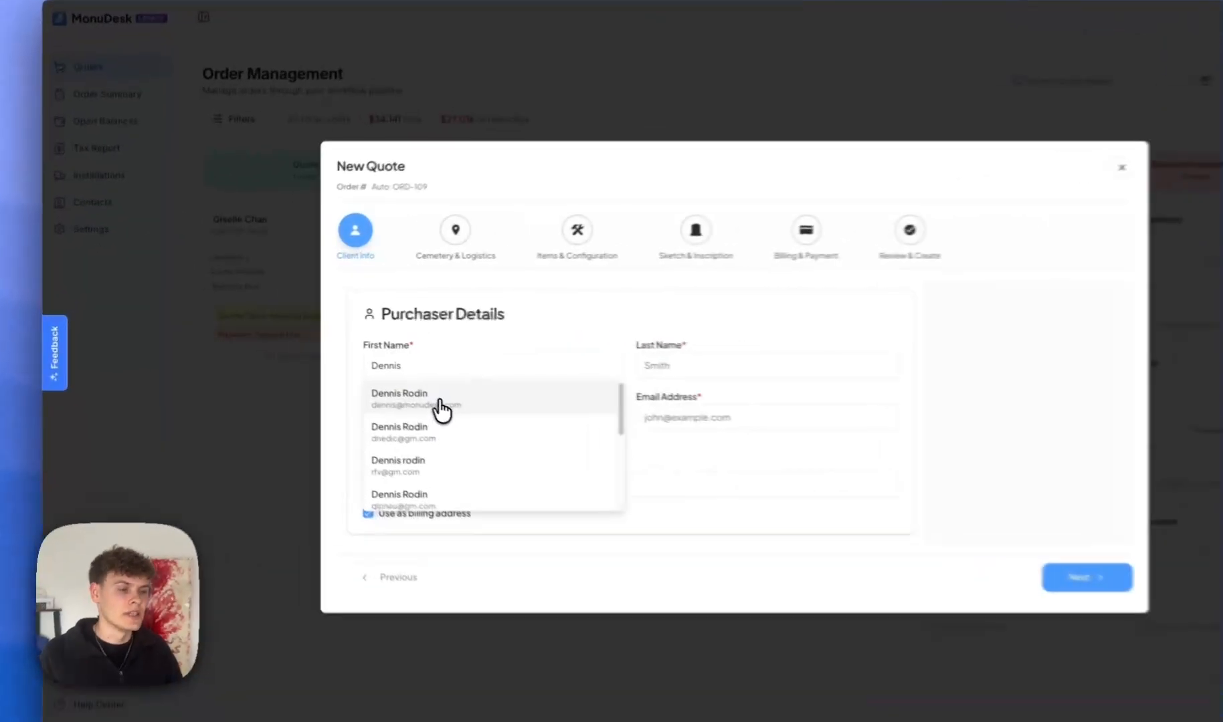
{"action": "left_click", "coordinate": [400, 382]}
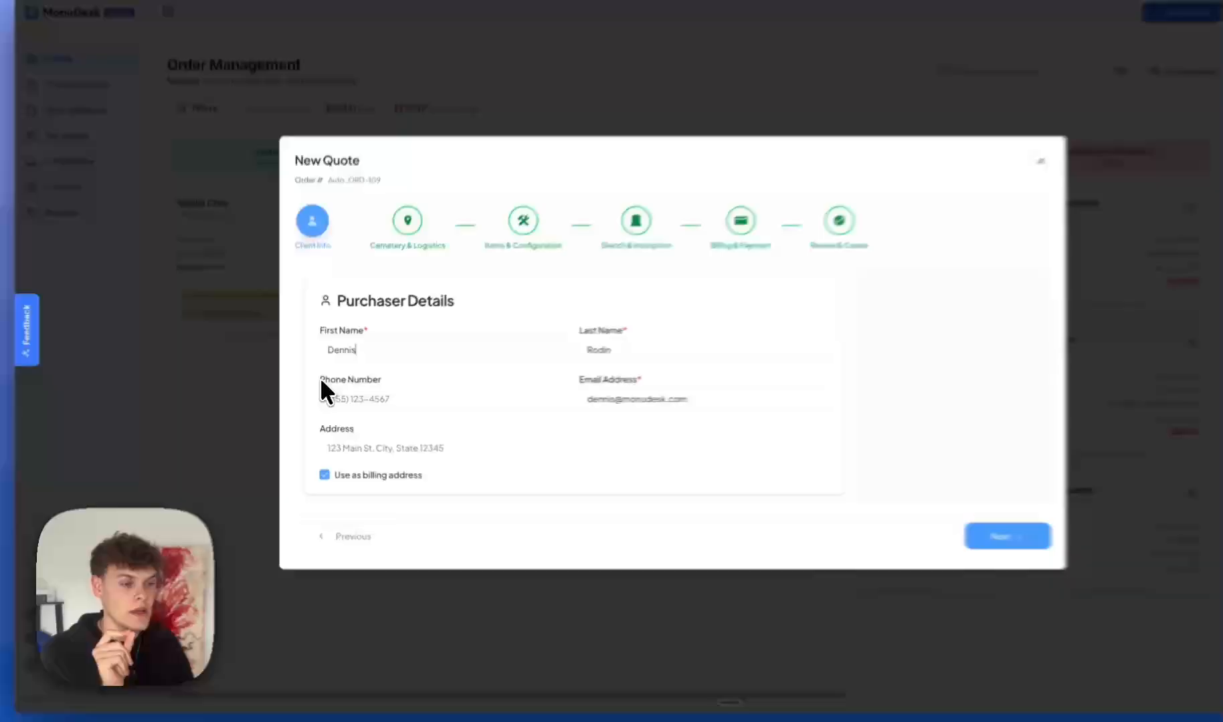
Highlight the optional phone field and the required, already-filled e-mail field.
{"action": "left_click_drag", "start_coordinate": [320, 377], "coordinate": [408, 381]}
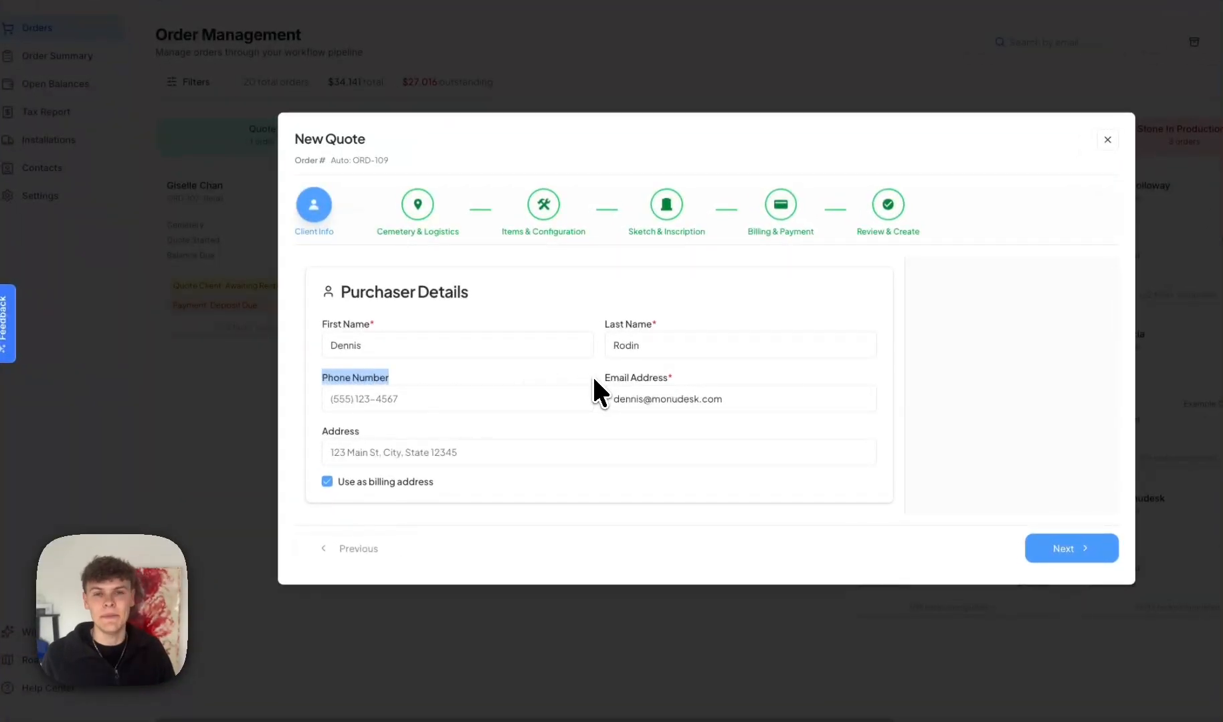
{"action": "left_click_drag", "start_coordinate": [602, 378], "coordinate": [671, 377]}
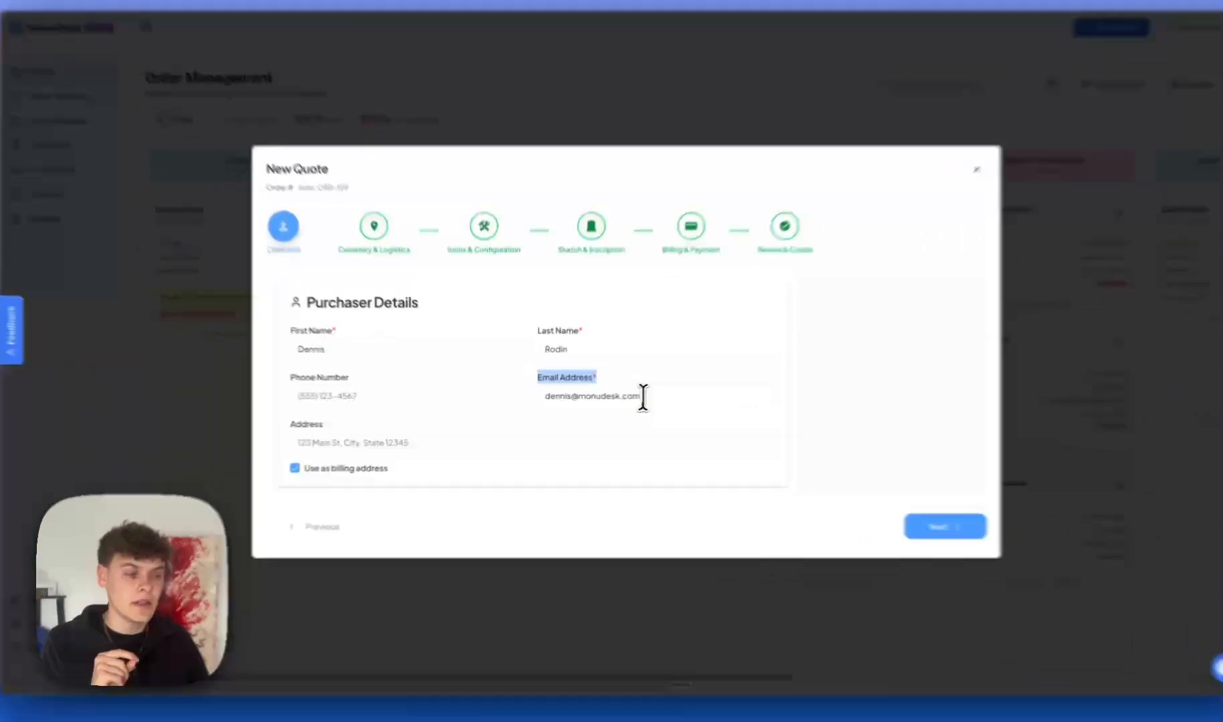
{"action": "left_click_drag", "start_coordinate": [629, 399], "coordinate": [490, 398]}
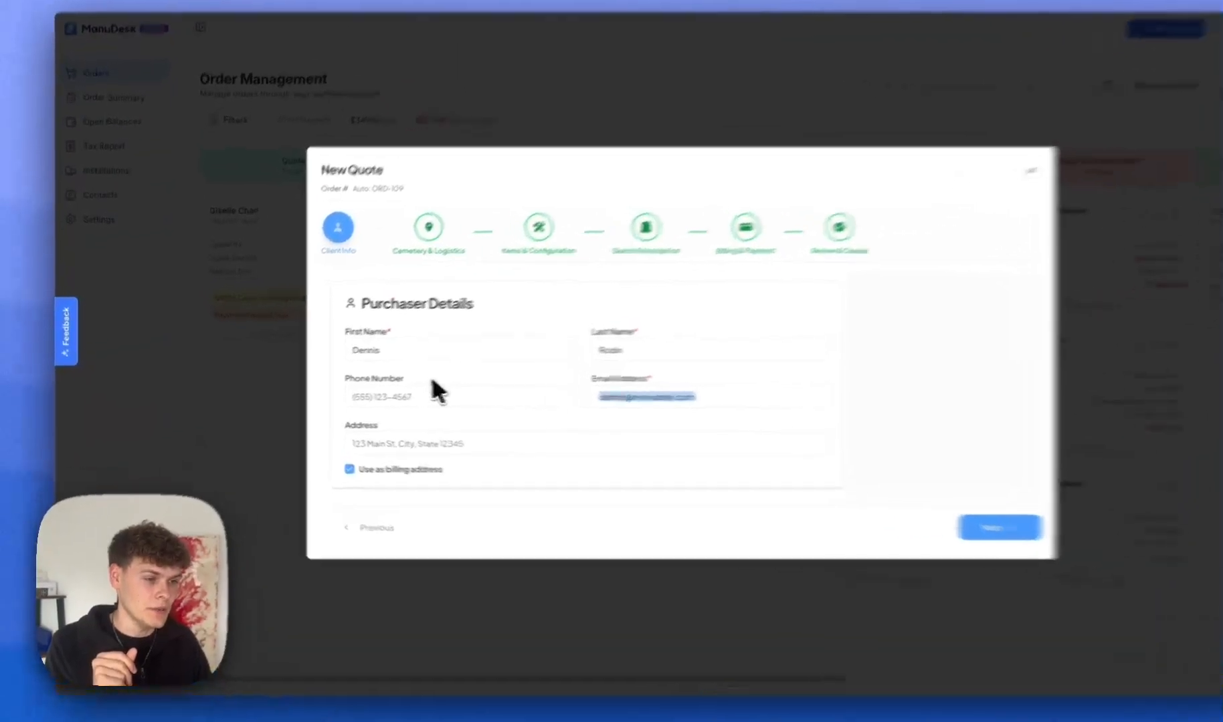
{"action": "left_click_drag", "start_coordinate": [390, 386], "coordinate": [311, 383]}
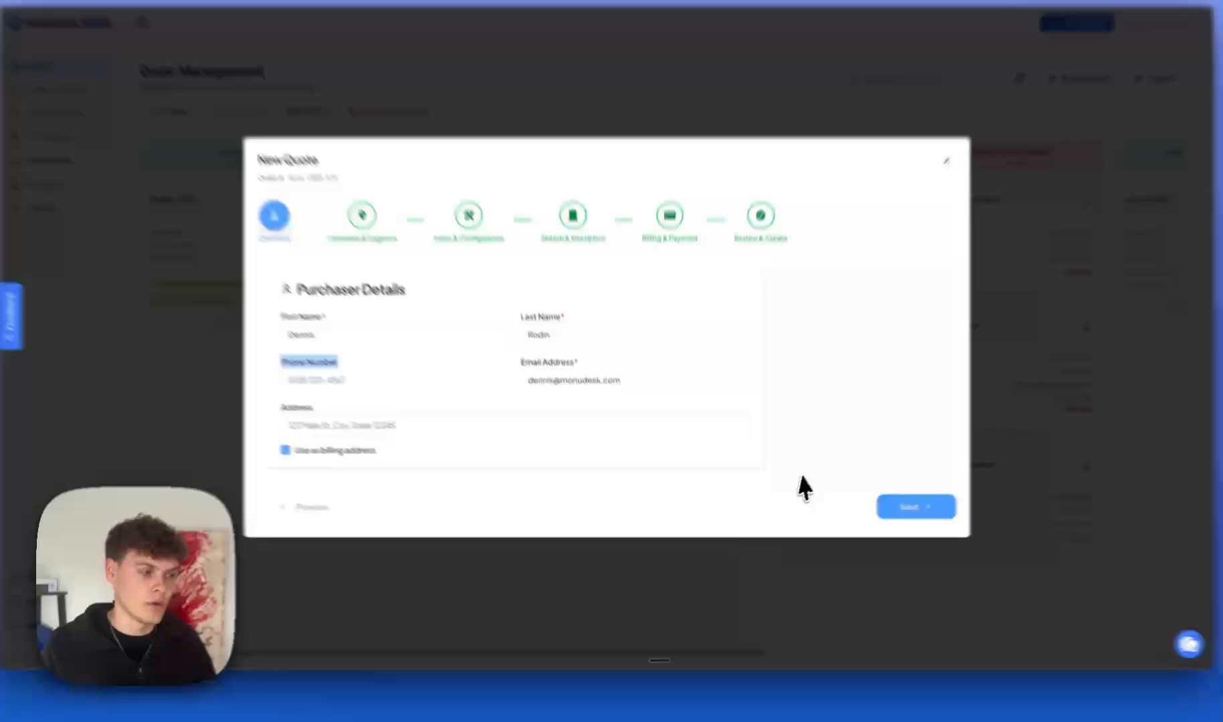
{"action": "left_click", "coordinate": [788, 487]}
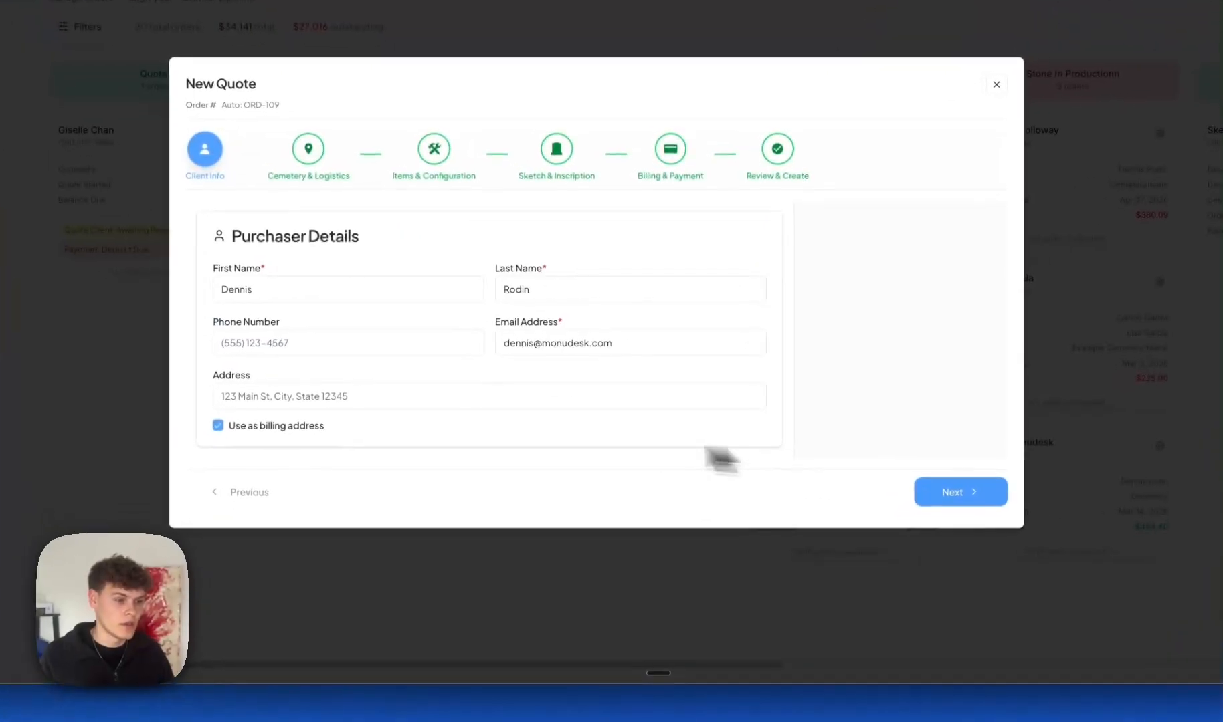
Fill the purchaser's address from the first suggestion and advance to Cemetery & Logistics.
{"action": "left_click", "coordinate": [427, 394]}
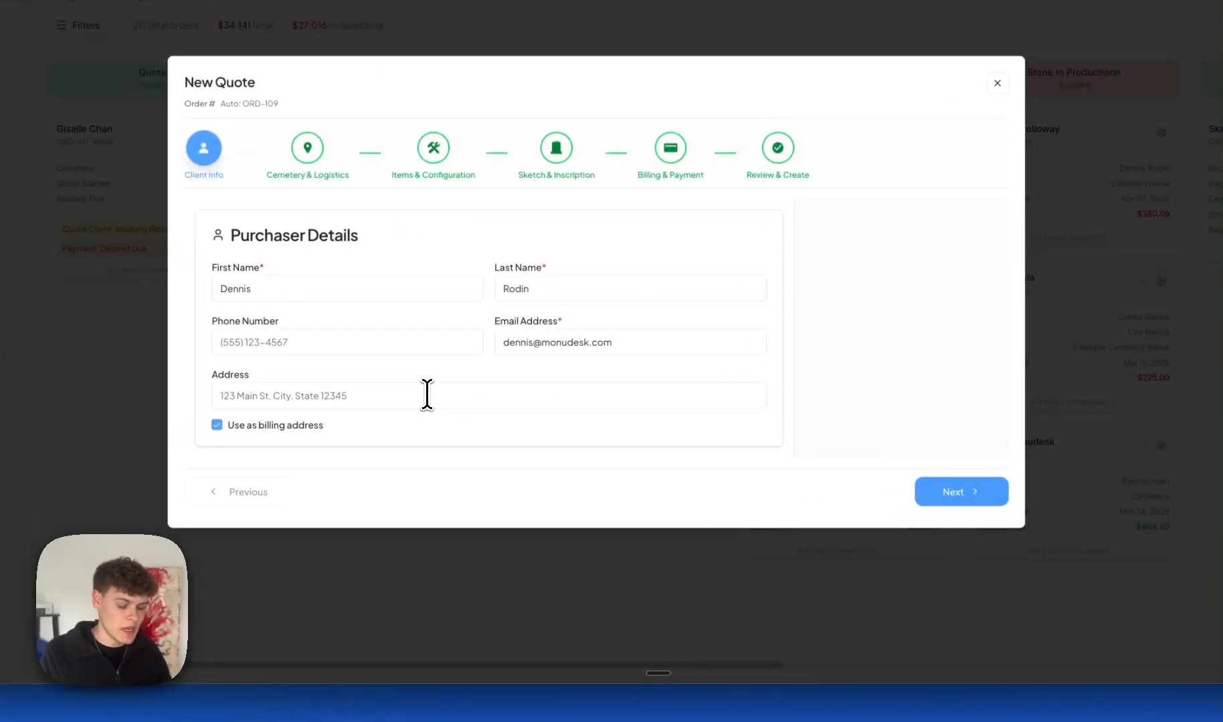
{"action": "type", "text": "234"}
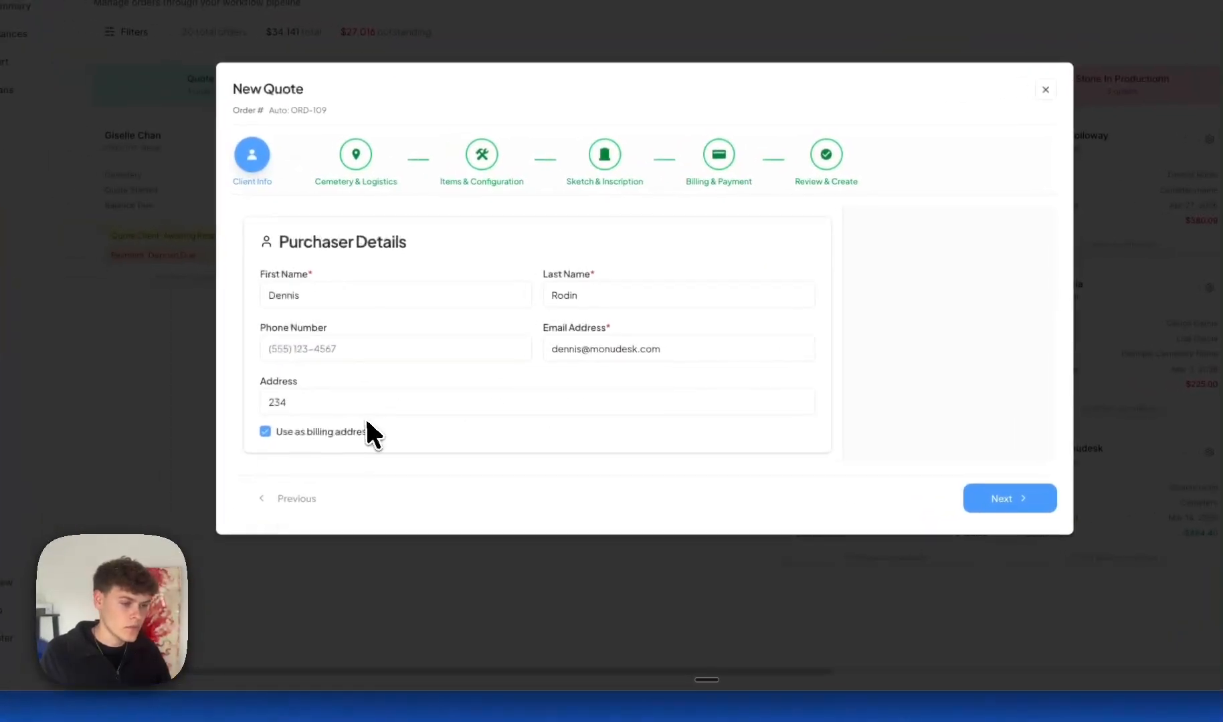
{"action": "left_click", "coordinate": [339, 455]}
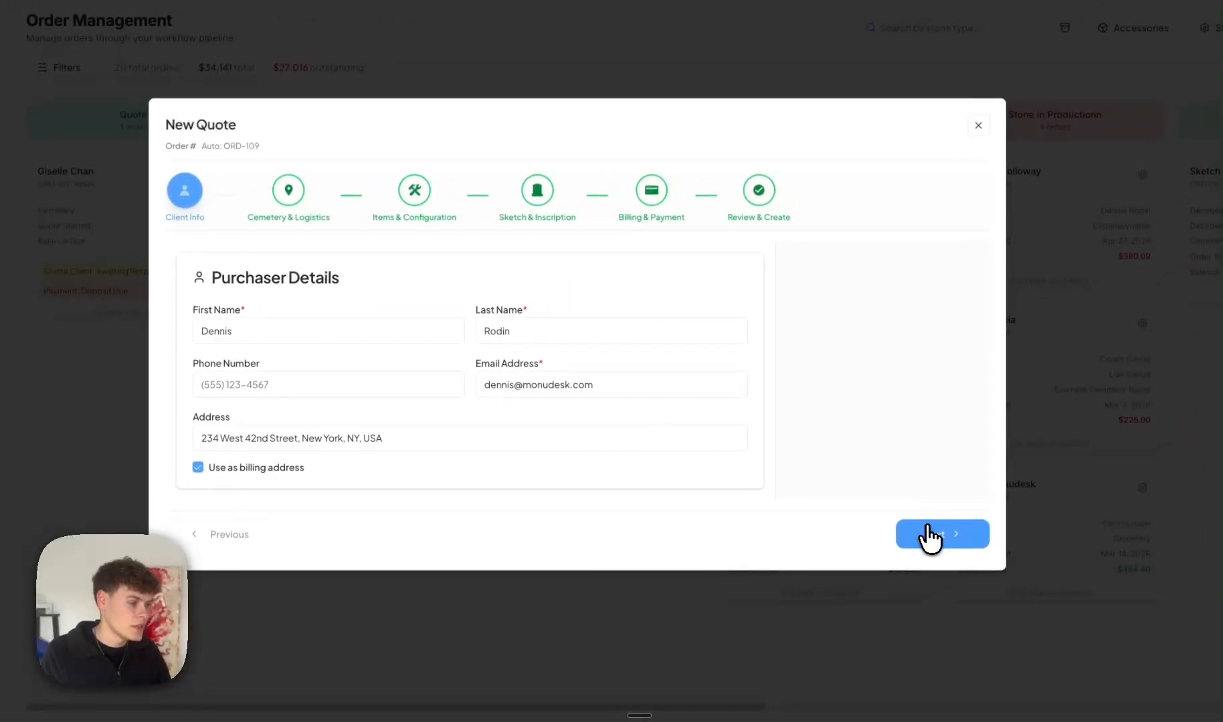
{"action": "left_click", "coordinate": [928, 533]}
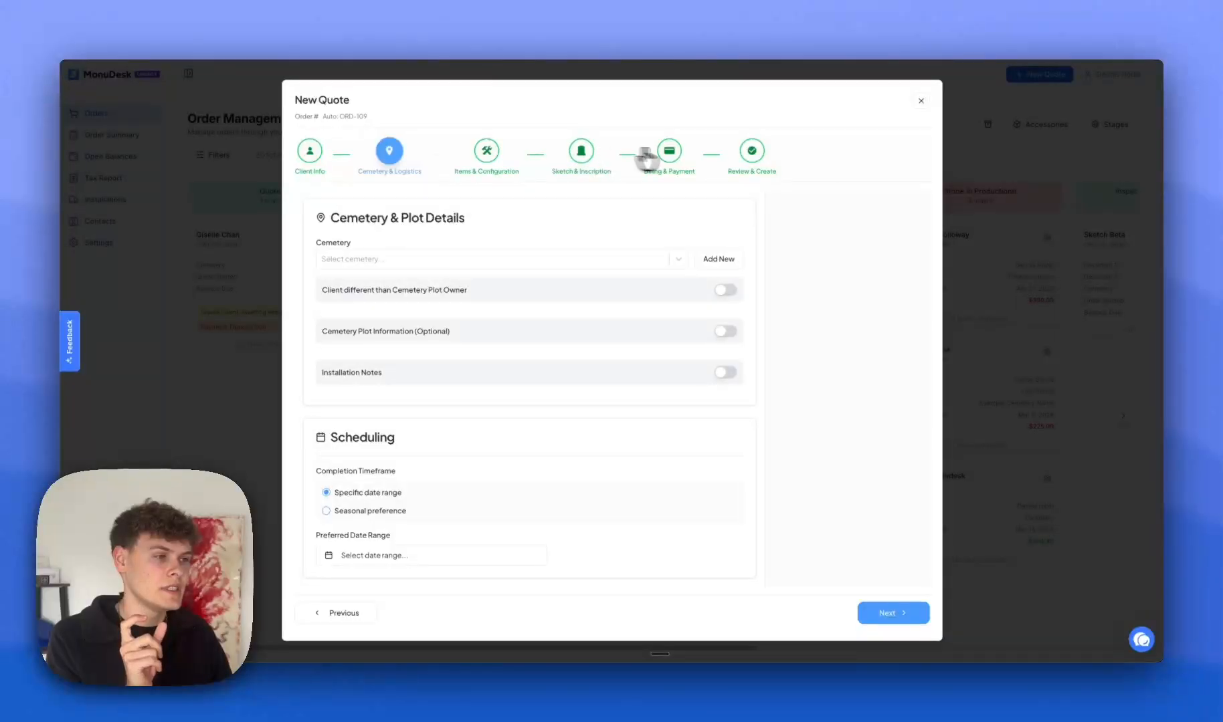
Jump among the Billing, Sketch, Items and Cemetery steps, ending on Cemetery & Logistics.
{"action": "left_click", "coordinate": [677, 152]}
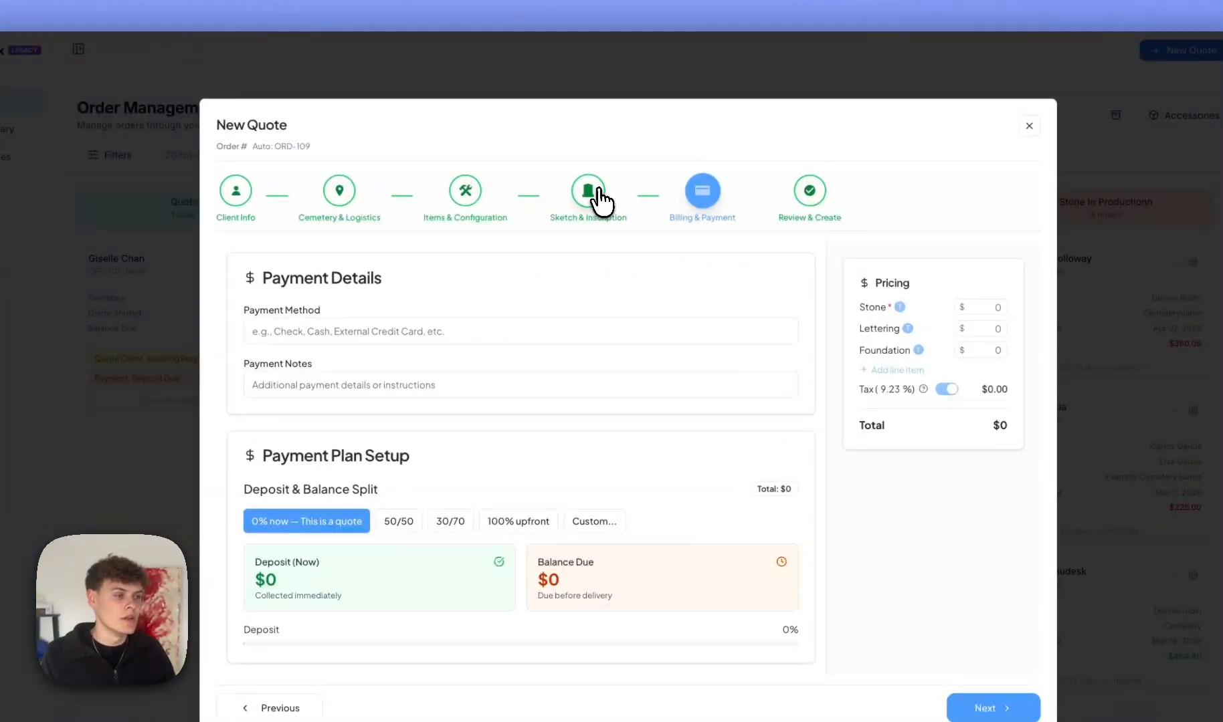
{"action": "left_click", "coordinate": [581, 175]}
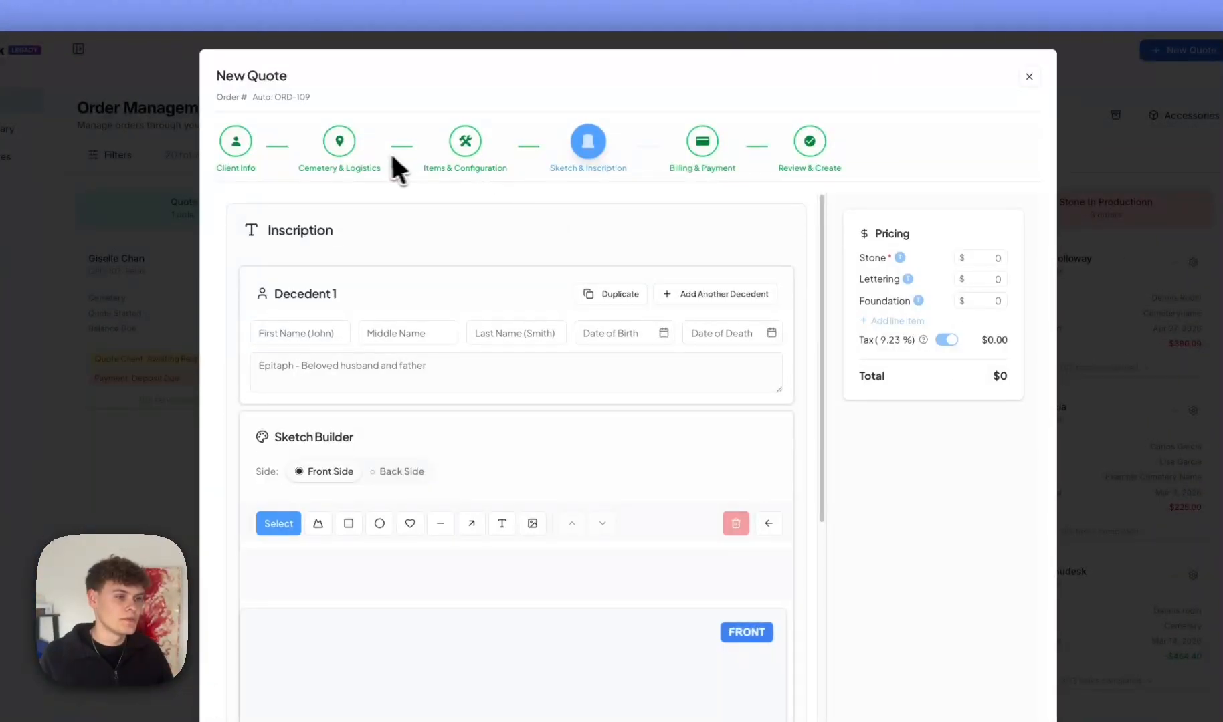
{"action": "left_click", "coordinate": [455, 157]}
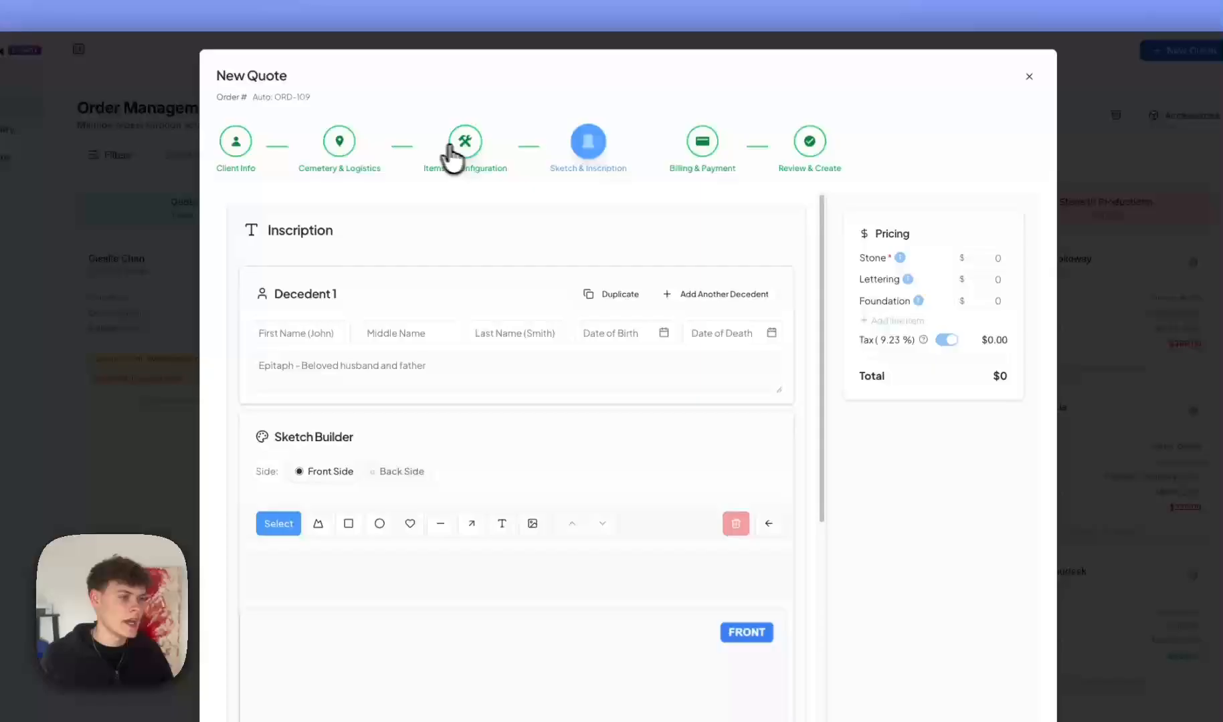
{"action": "left_click", "coordinate": [344, 148]}
{"action": "left_click", "coordinate": [465, 141]}
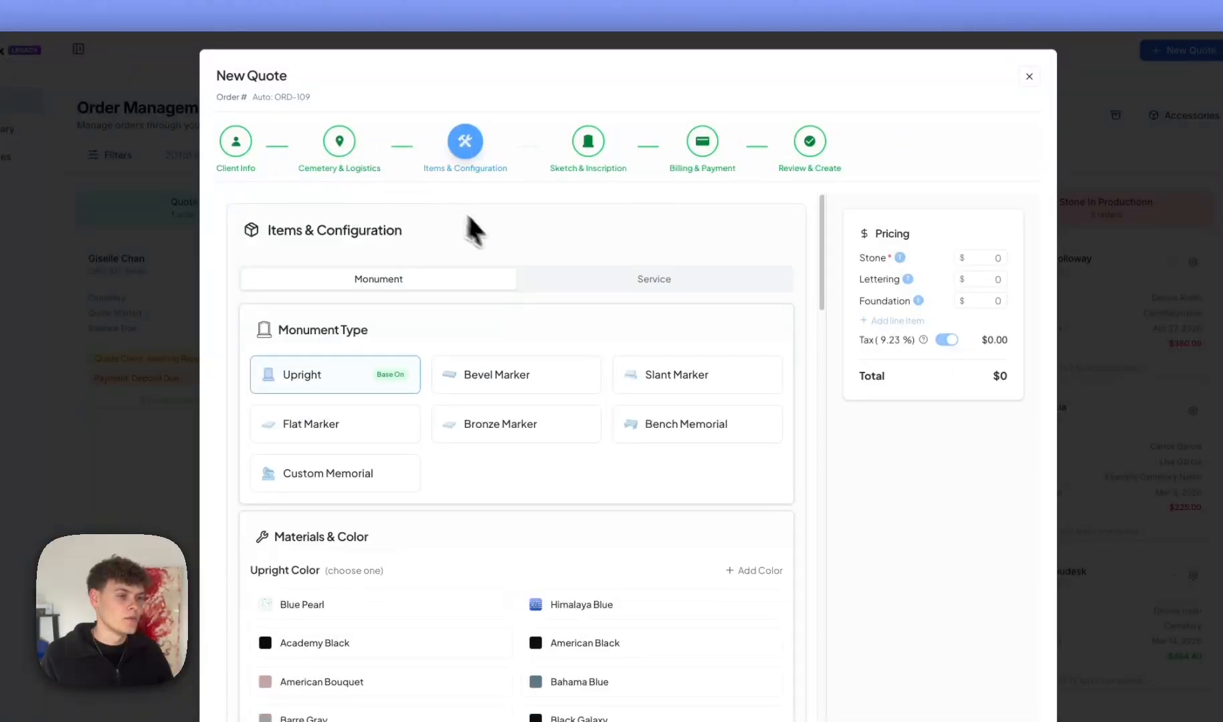
{"action": "left_click", "coordinate": [335, 140]}
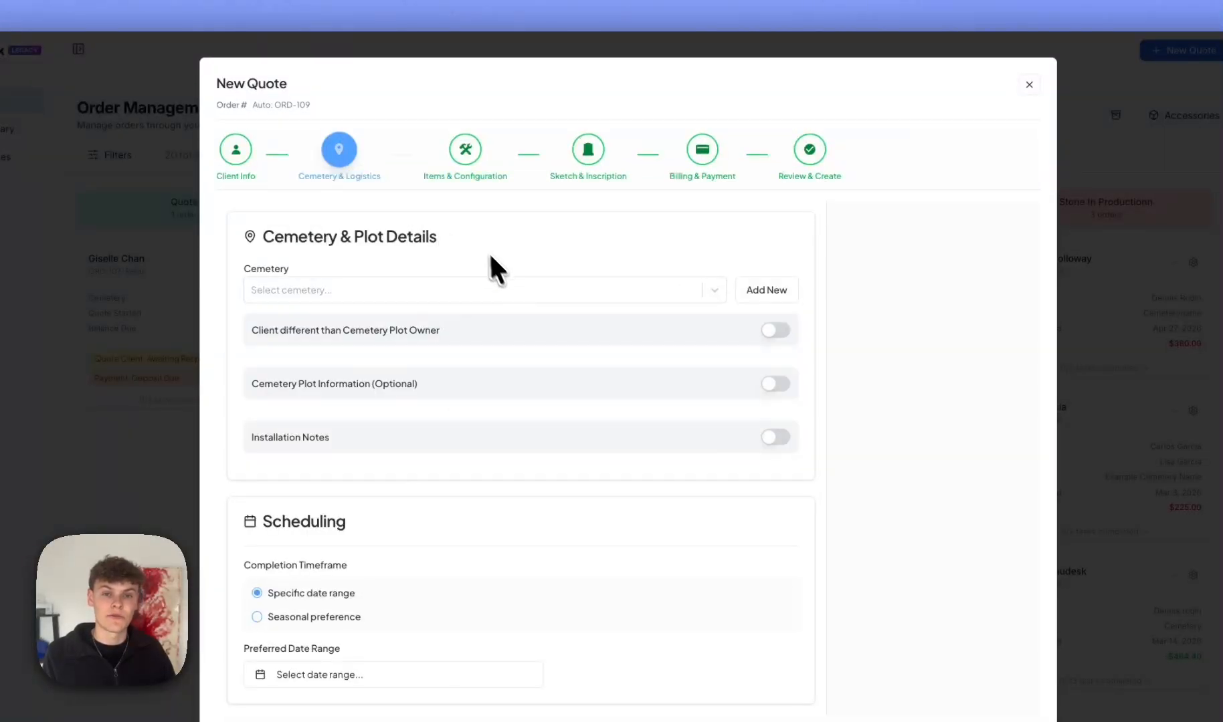
Leave the cemetery unchosen and mark the client as different from the plot owner.
{"action": "left_click", "coordinate": [429, 288]}
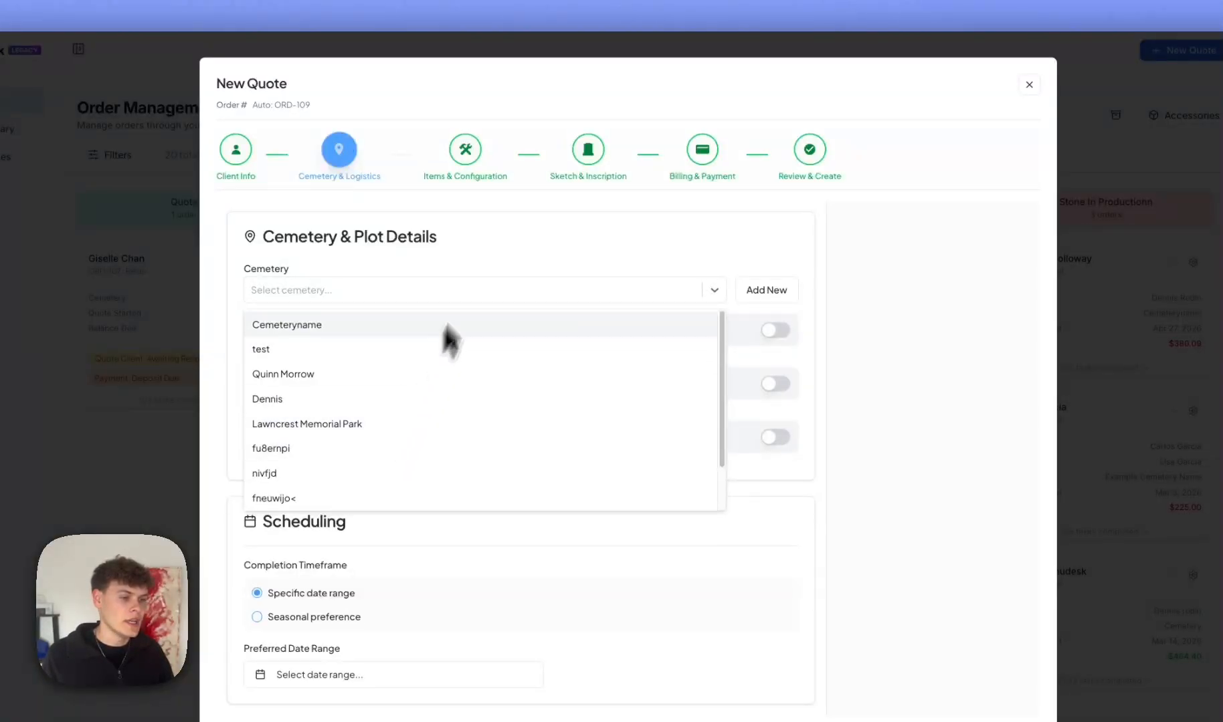
{"action": "left_click", "coordinate": [485, 262]}
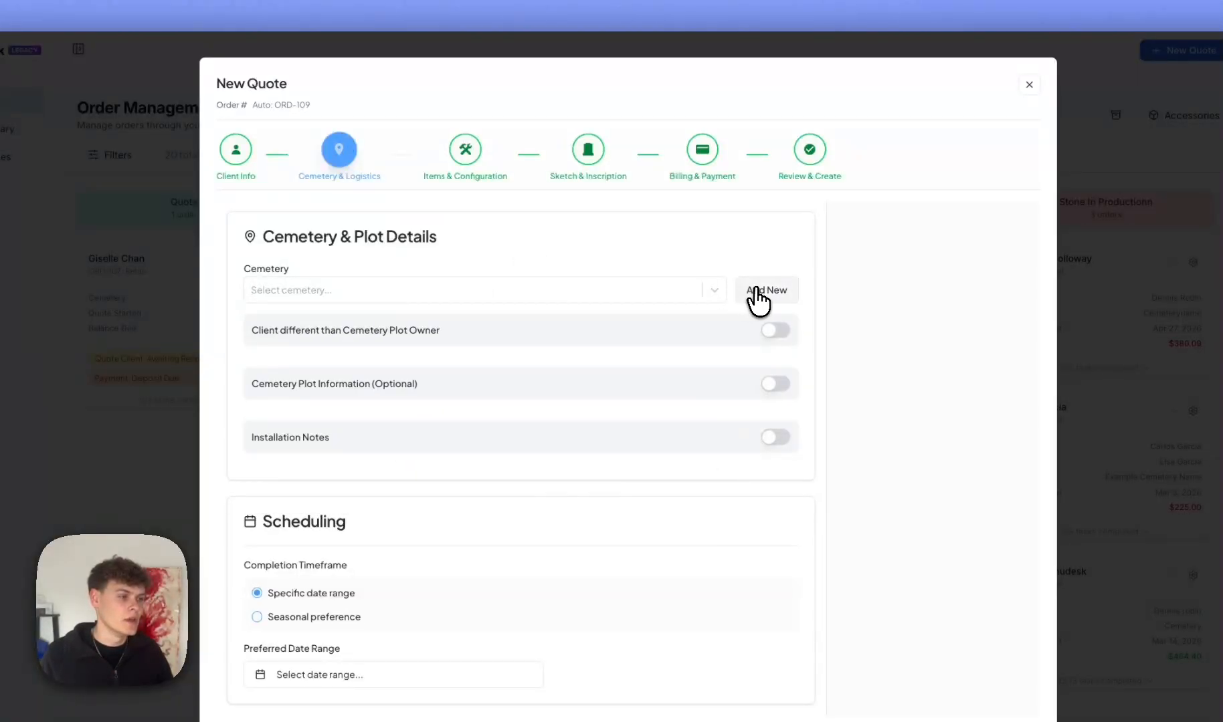
{"action": "left_click", "coordinate": [761, 295]}
{"action": "left_click", "coordinate": [913, 375]}
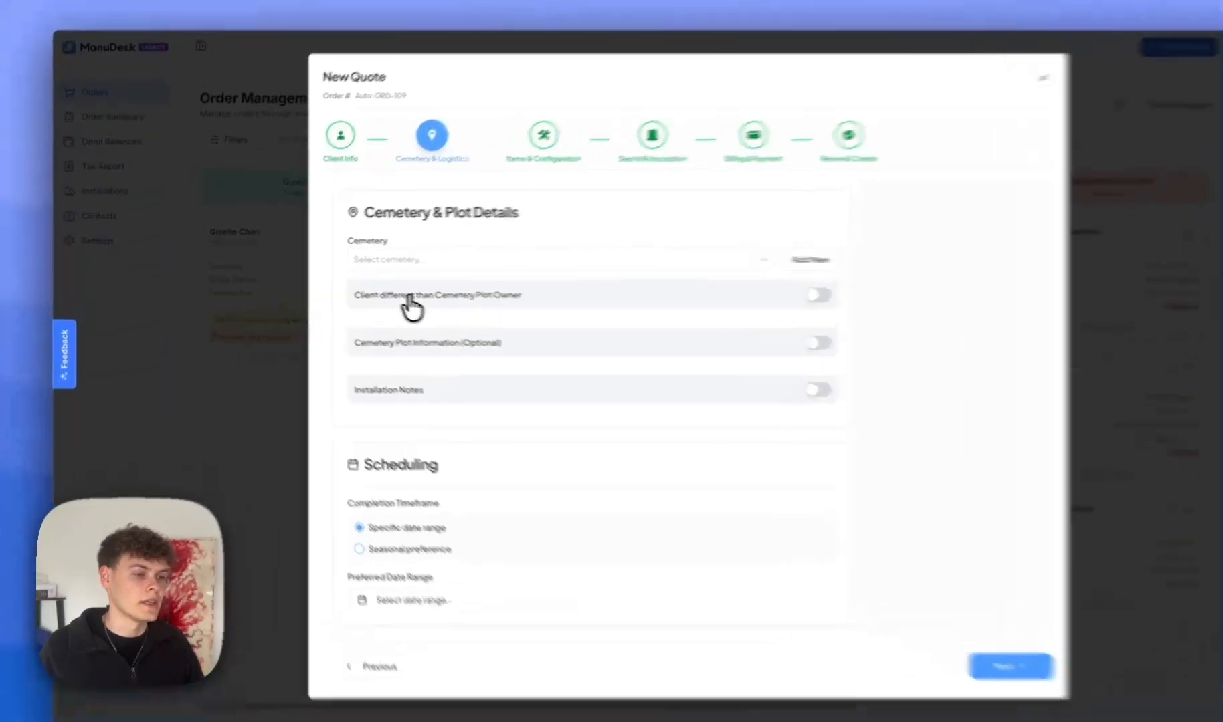
{"action": "left_click", "coordinate": [370, 292]}
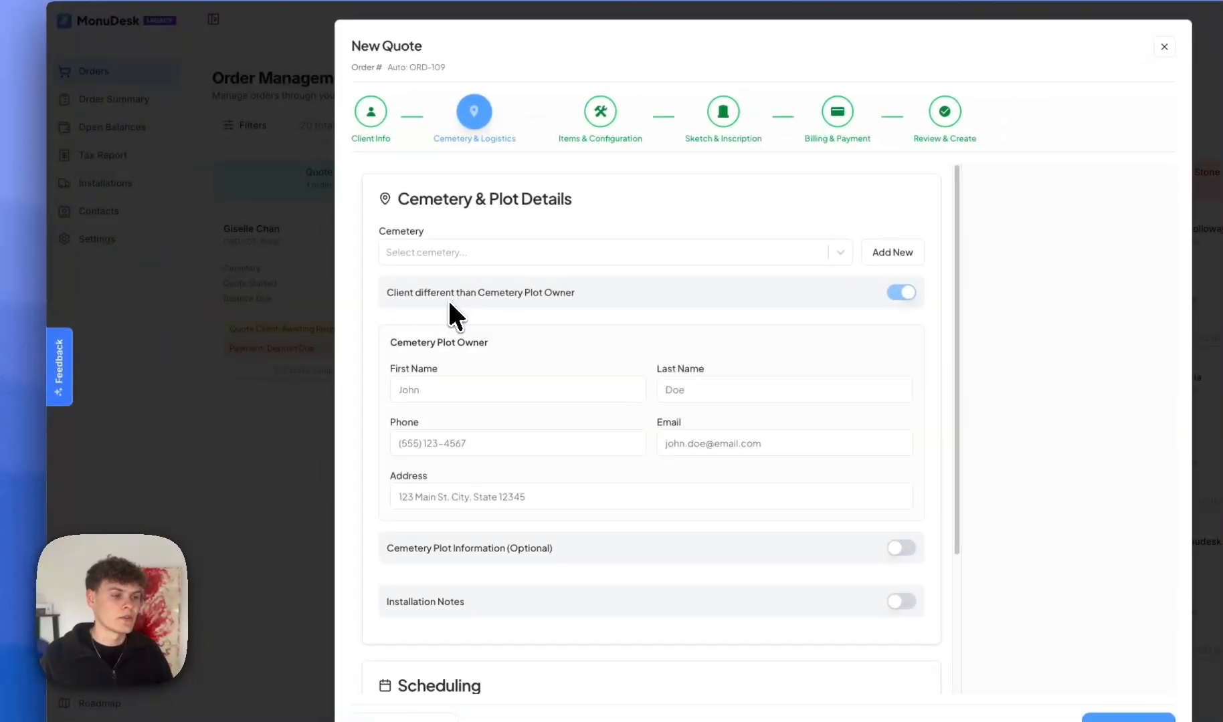
{"action": "left_click", "coordinate": [415, 389]}
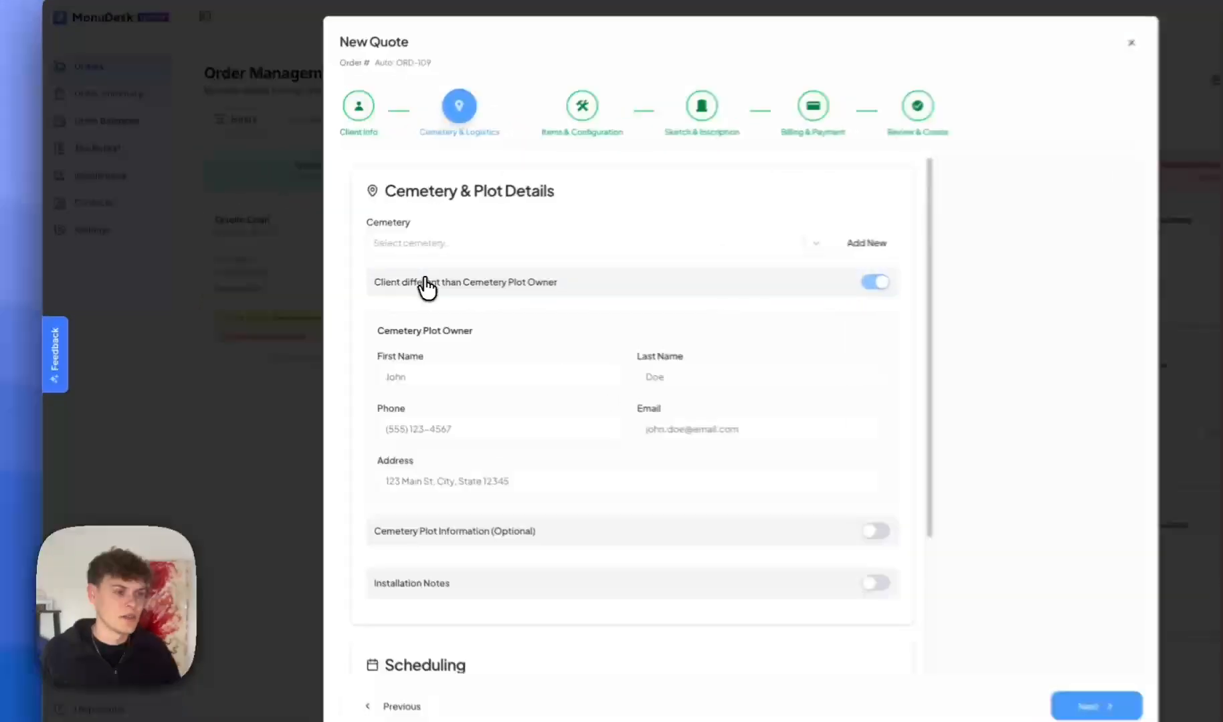
Drop the separate plot owner, and add then remove a second plot entry.
{"action": "left_click", "coordinate": [362, 285]}
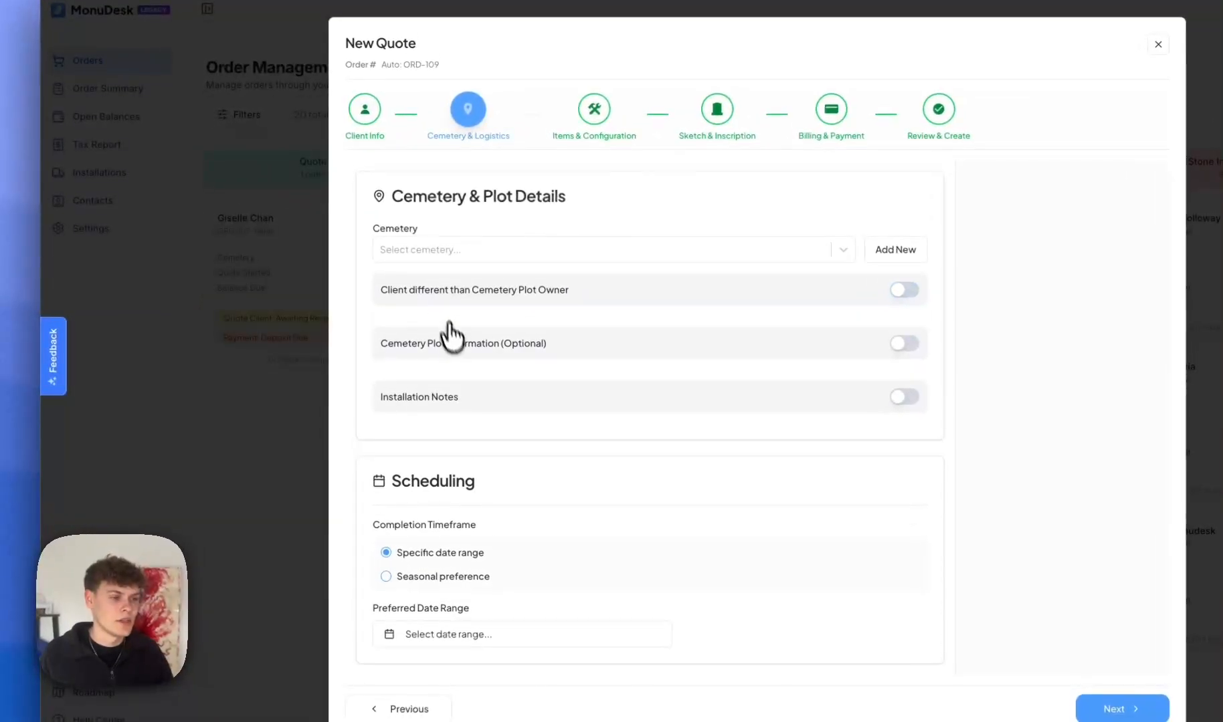
{"action": "left_click", "coordinate": [453, 347]}
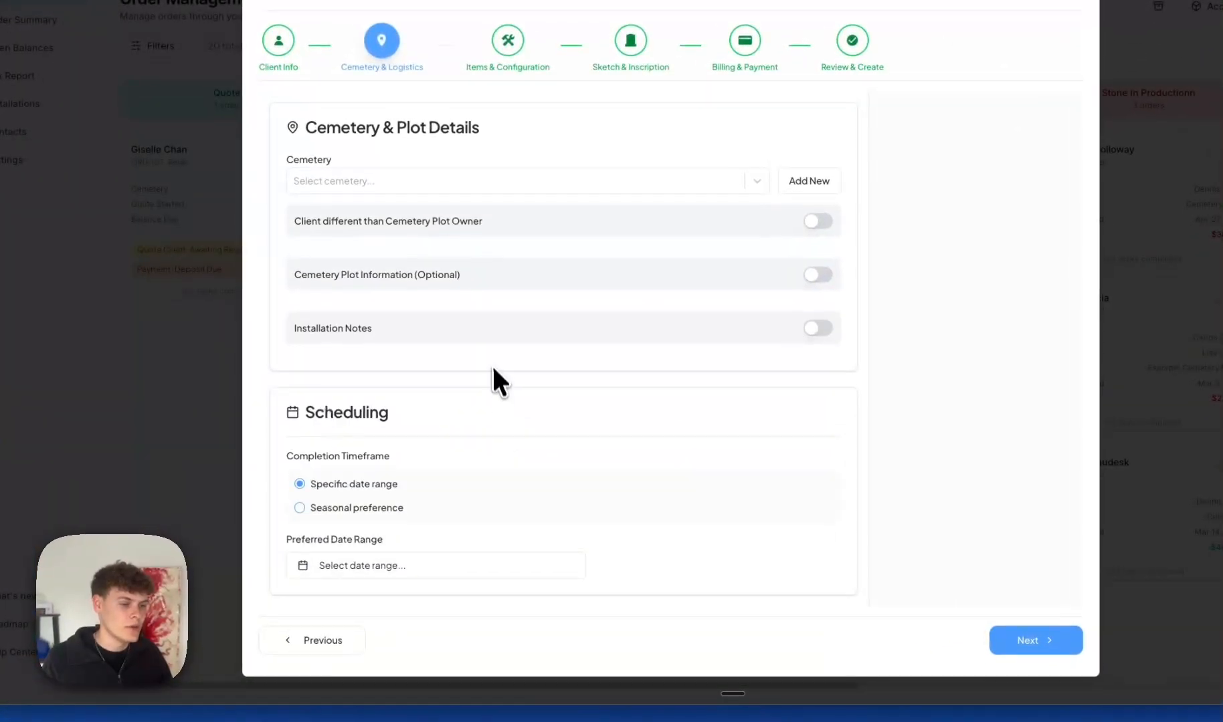
{"action": "left_click", "coordinate": [412, 273]}
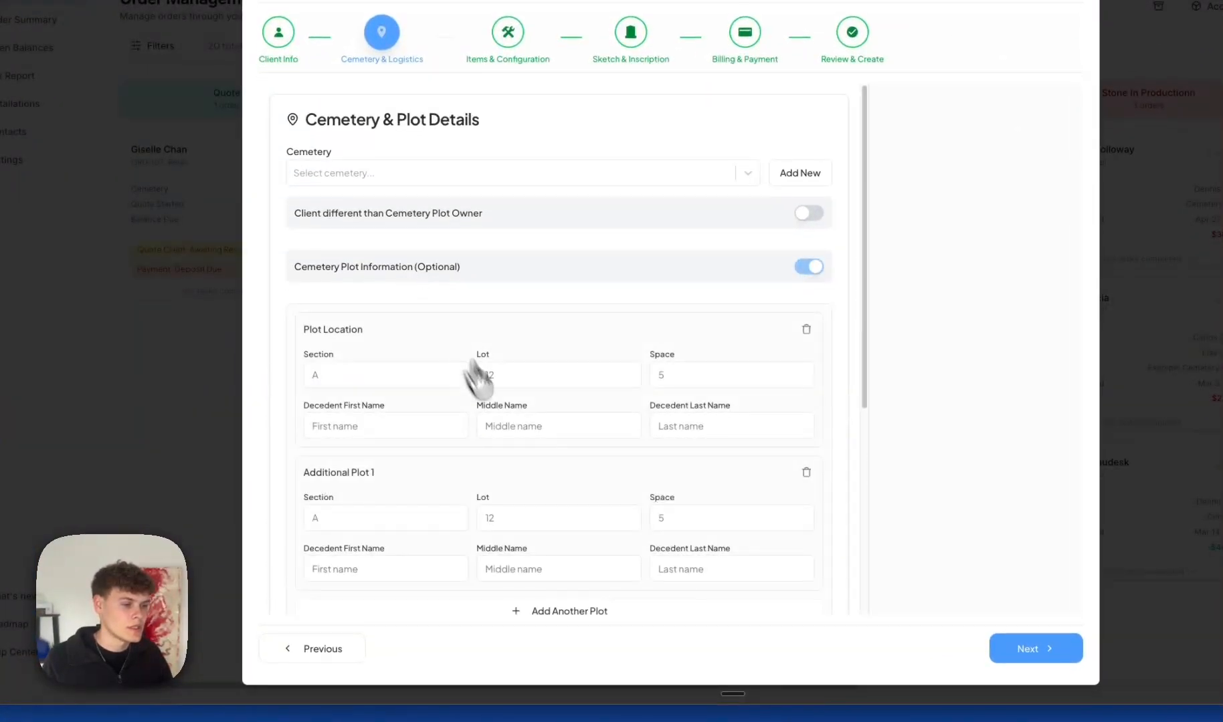
{"action": "scroll", "coordinate": [509, 442], "scroll_direction": "down", "scroll_amount": 1}
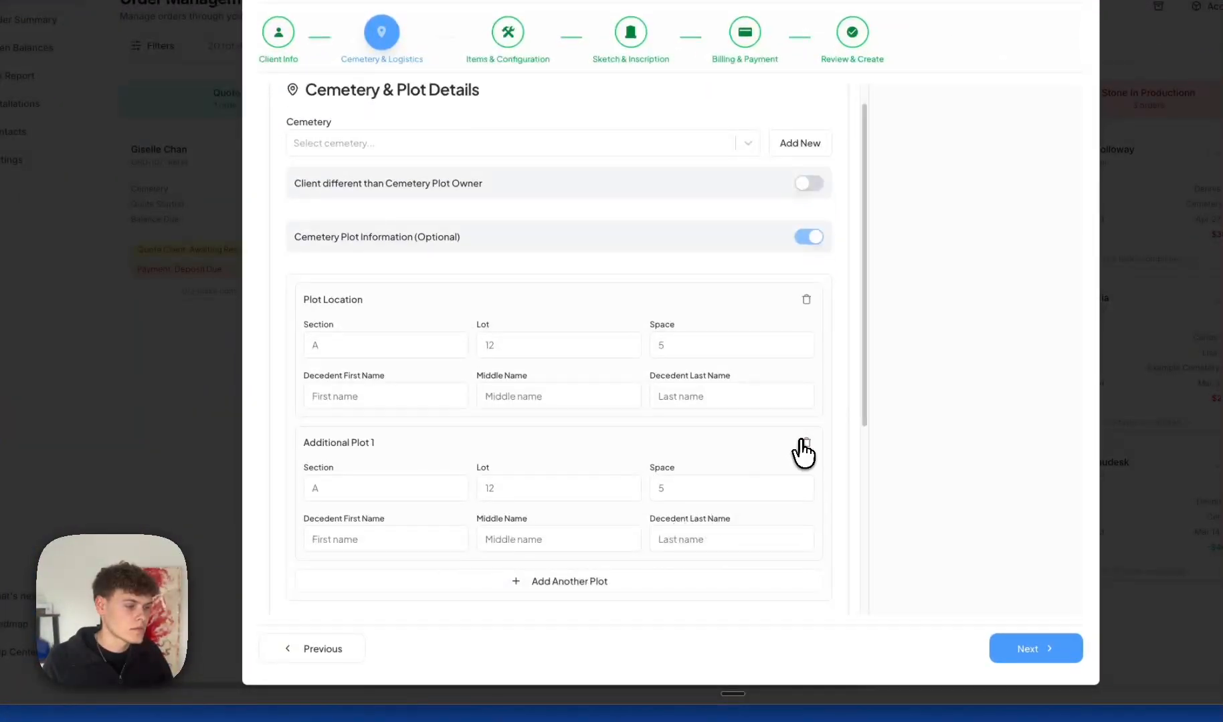
{"action": "left_click", "coordinate": [806, 443]}
{"action": "left_click", "coordinate": [808, 237]}
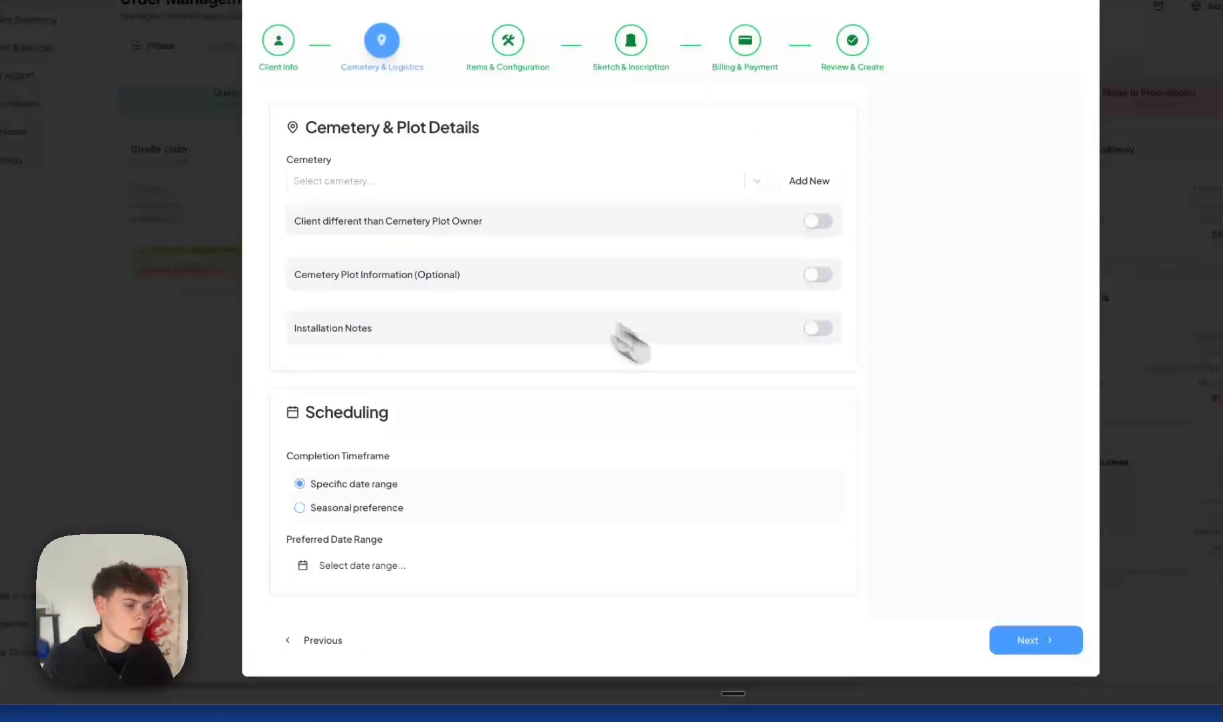
Toggle Installation Notes on and off, then open the May 2026 date-range calendar.
{"action": "left_click", "coordinate": [335, 329]}
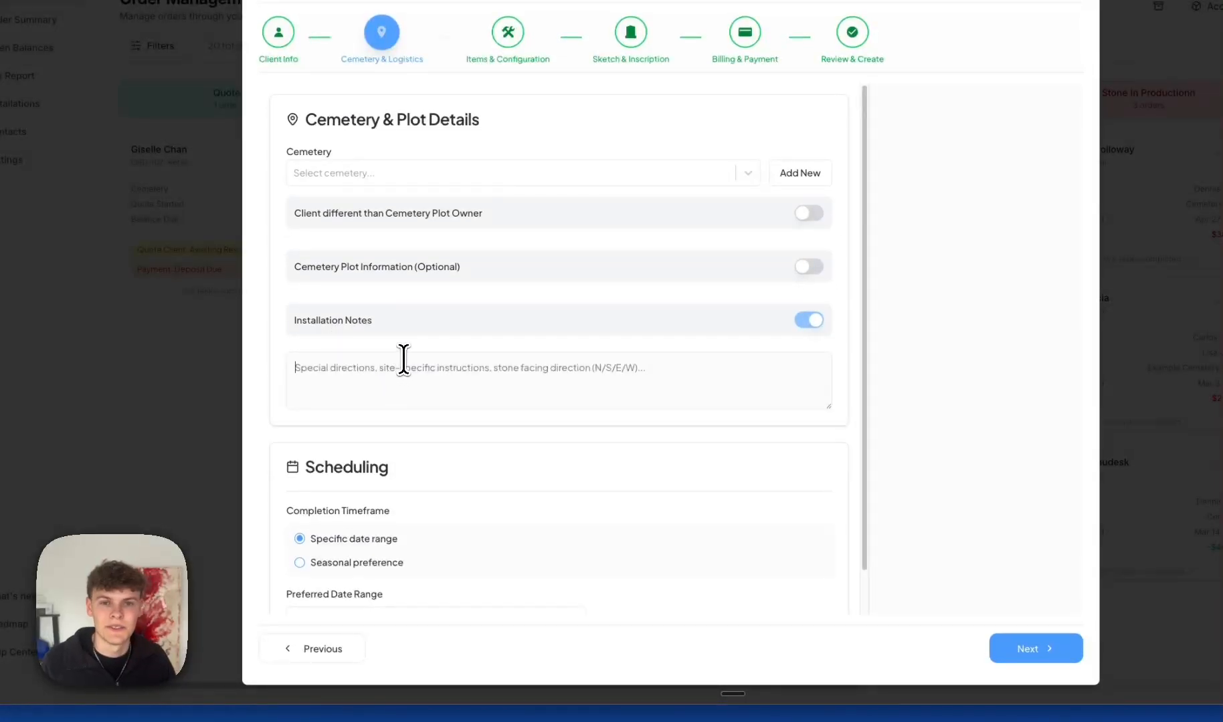
{"action": "left_click", "coordinate": [355, 322]}
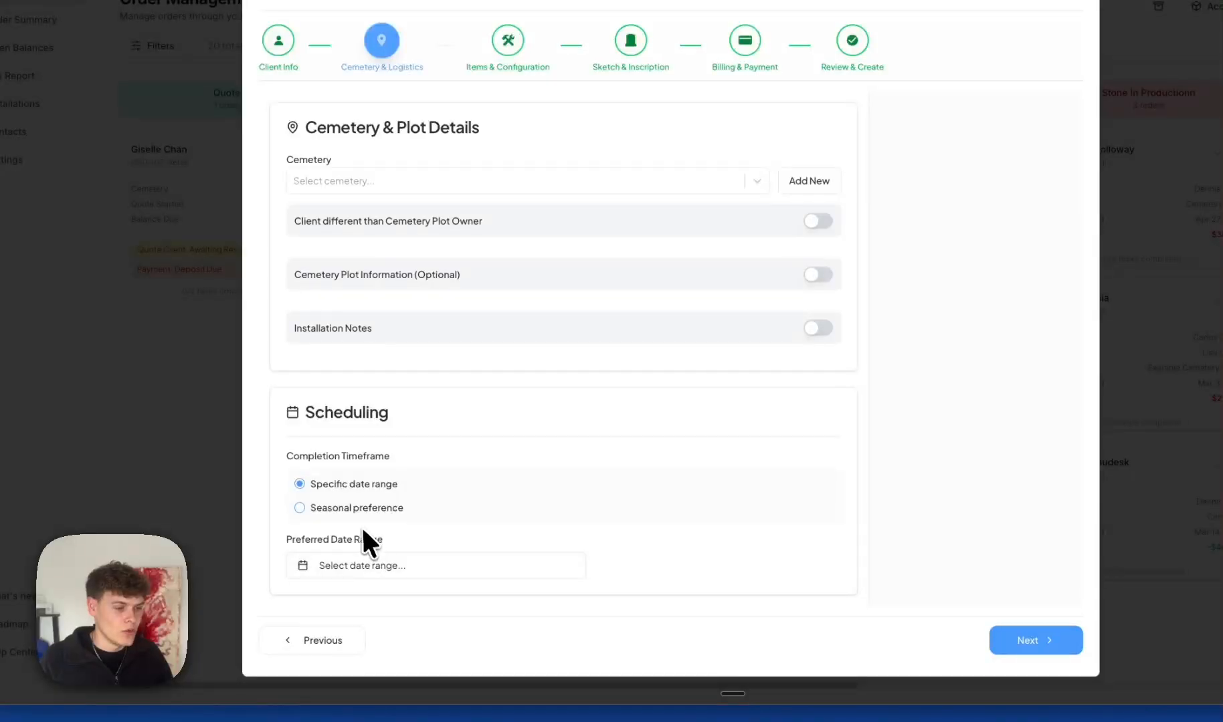
{"action": "left_click", "coordinate": [350, 569]}
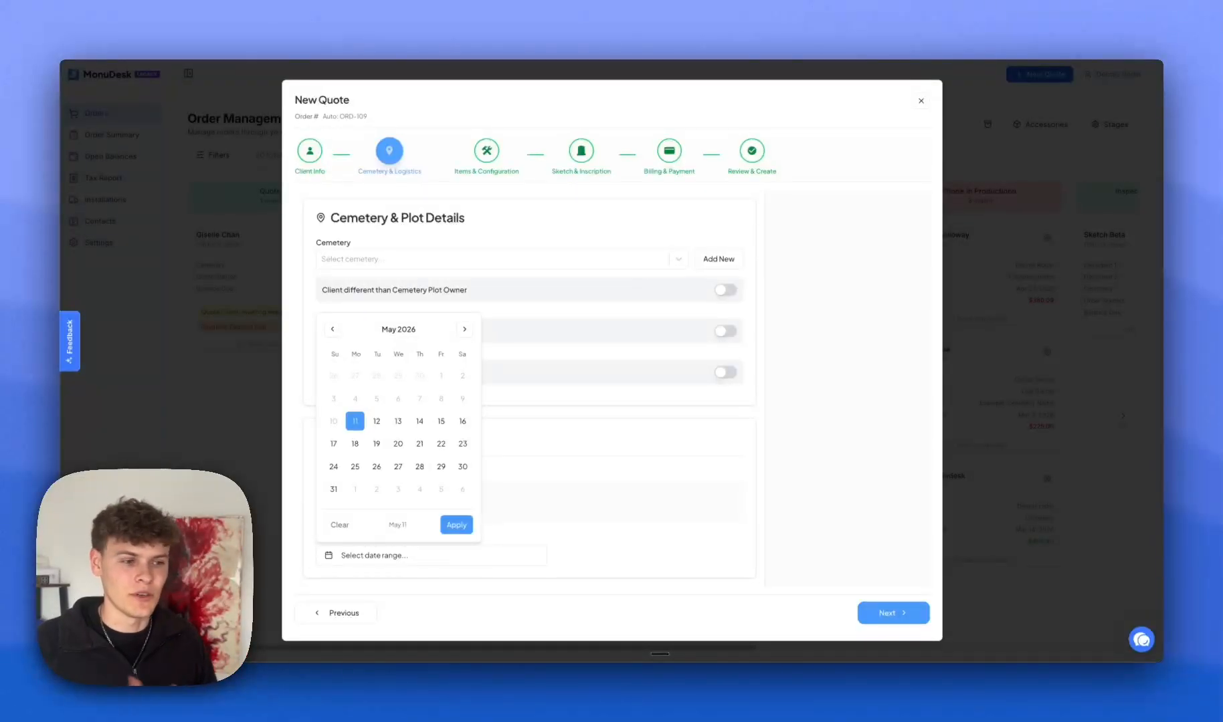
Set the preferred installation date range to May 11 – Sep 30, 2026.
{"action": "left_click", "coordinate": [464, 330]}
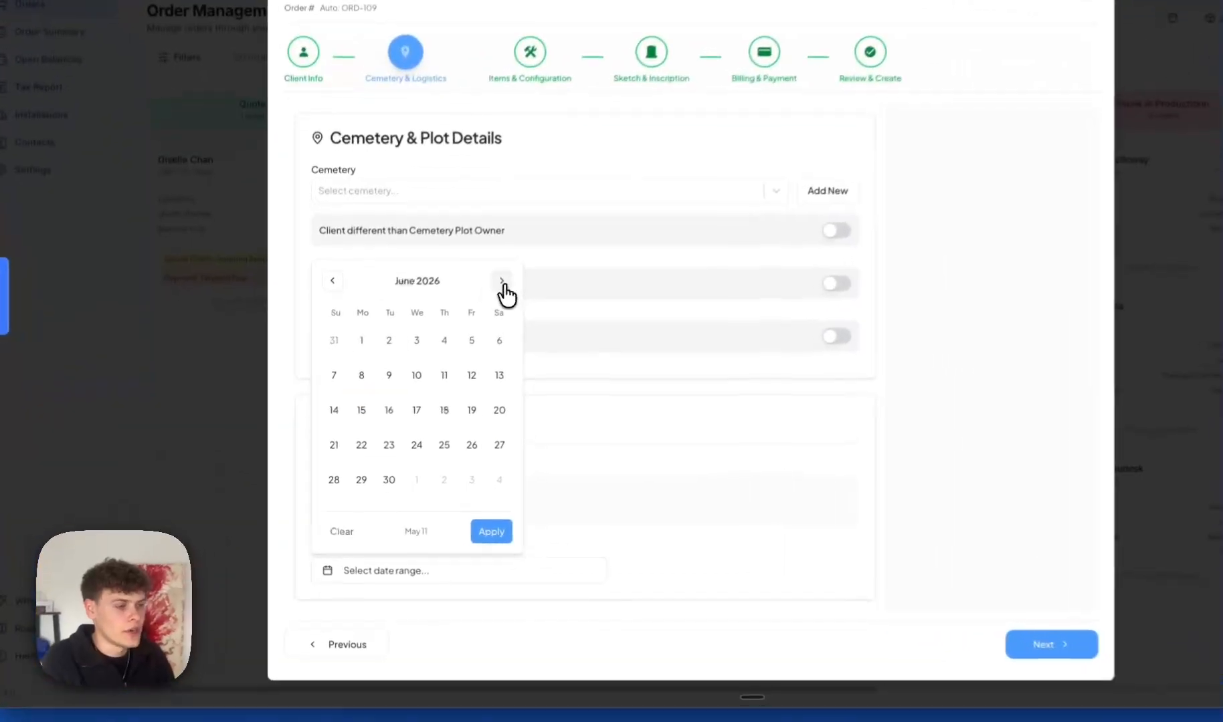
{"action": "left_click", "coordinate": [464, 329]}
{"action": "left_click", "coordinate": [464, 329]}
{"action": "left_click", "coordinate": [464, 329]}
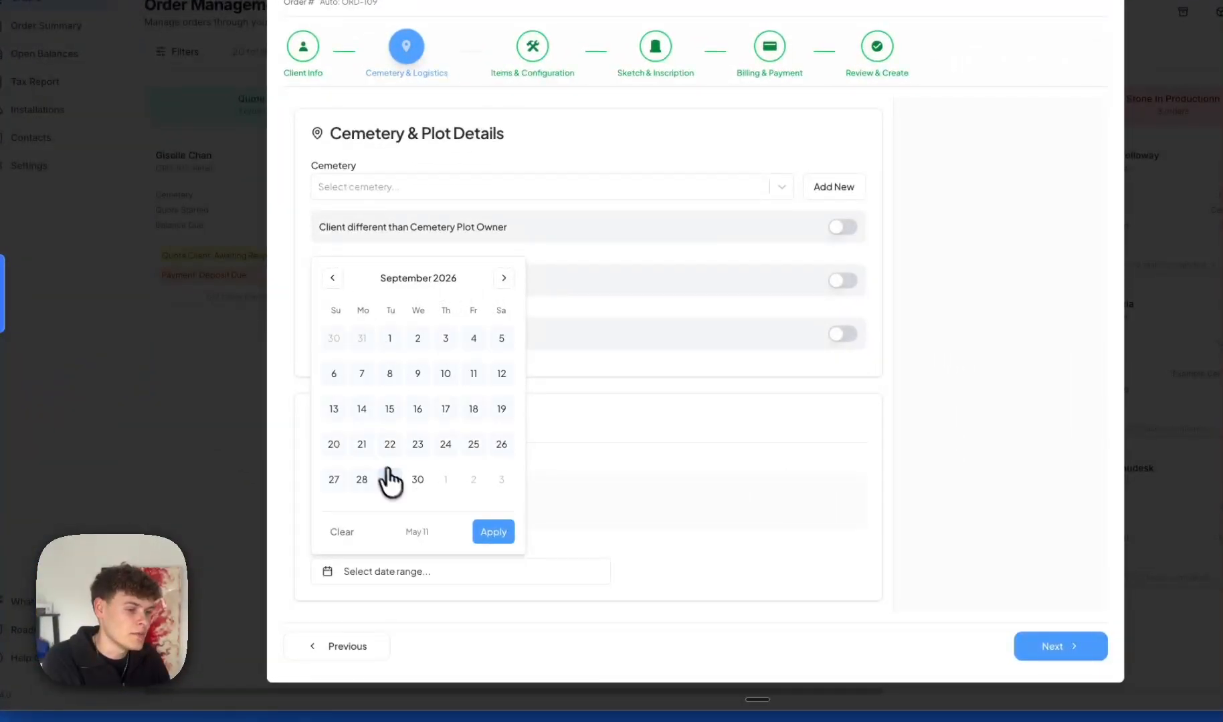
{"action": "left_click", "coordinate": [418, 480]}
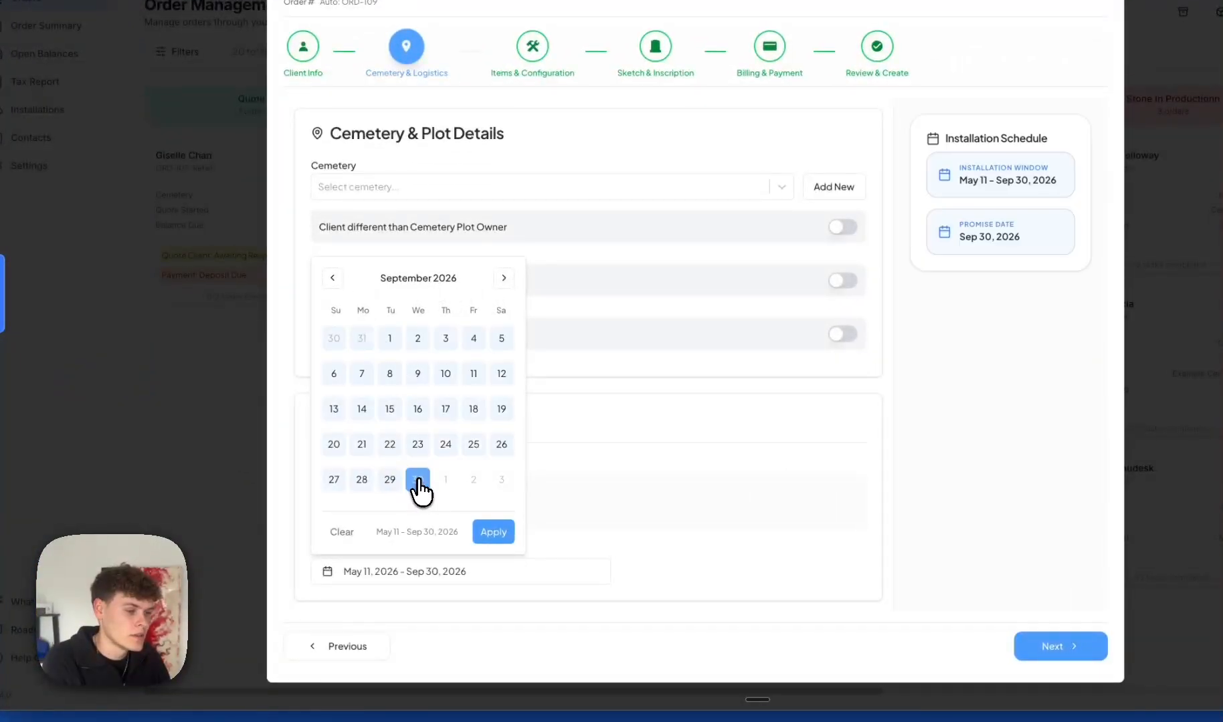
{"action": "left_click", "coordinate": [498, 534]}
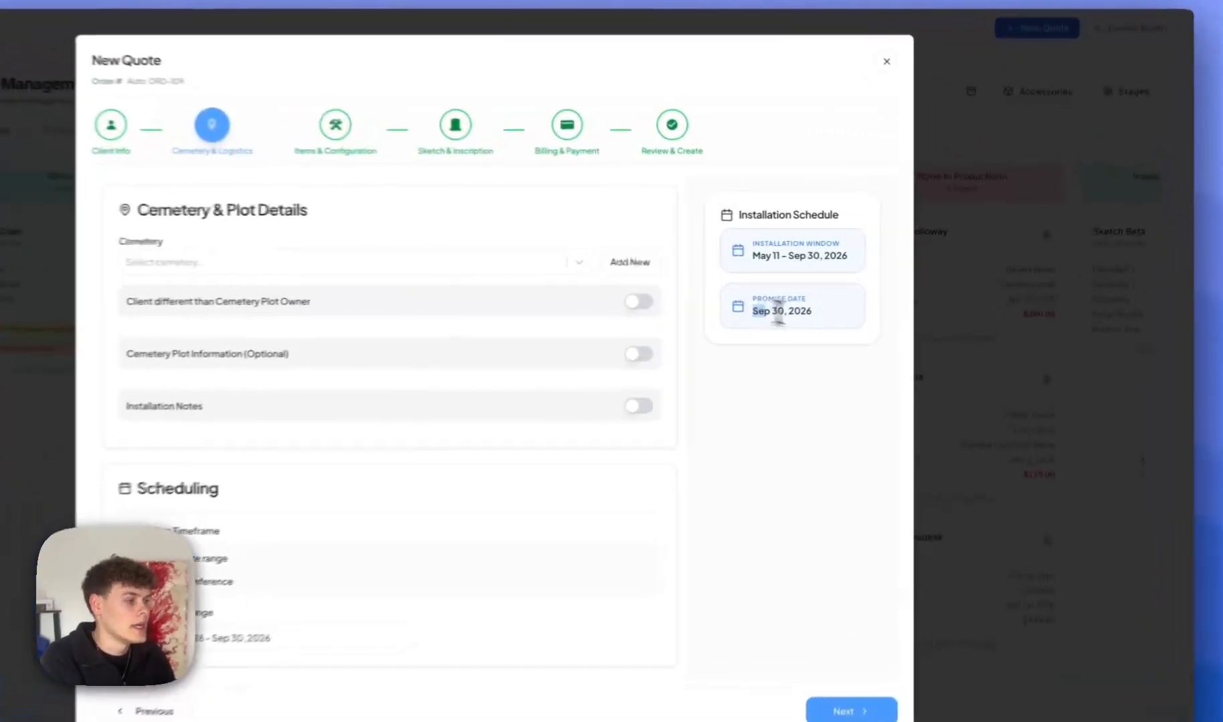
{"action": "left_click_drag", "start_coordinate": [793, 262], "coordinate": [833, 260]}
{"action": "left_click", "coordinate": [777, 395]}
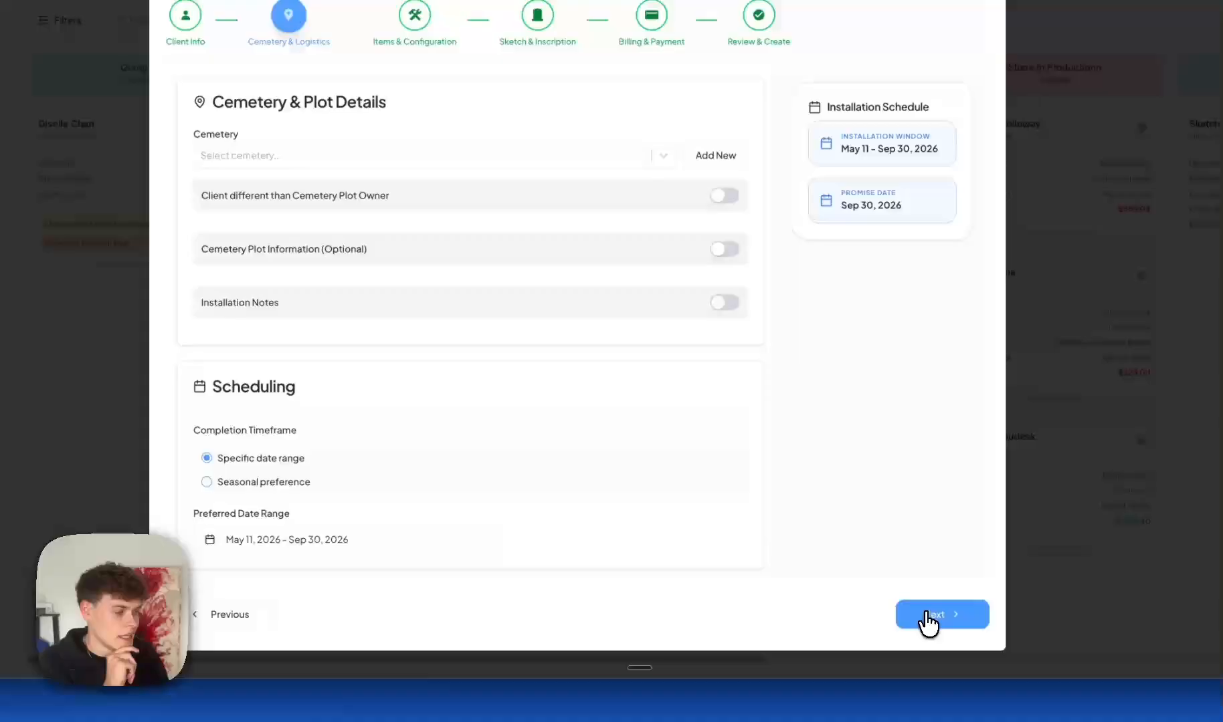
Advance to Items & Configuration, where Upright is the default and the total is $0.
{"action": "left_click", "coordinate": [883, 614]}
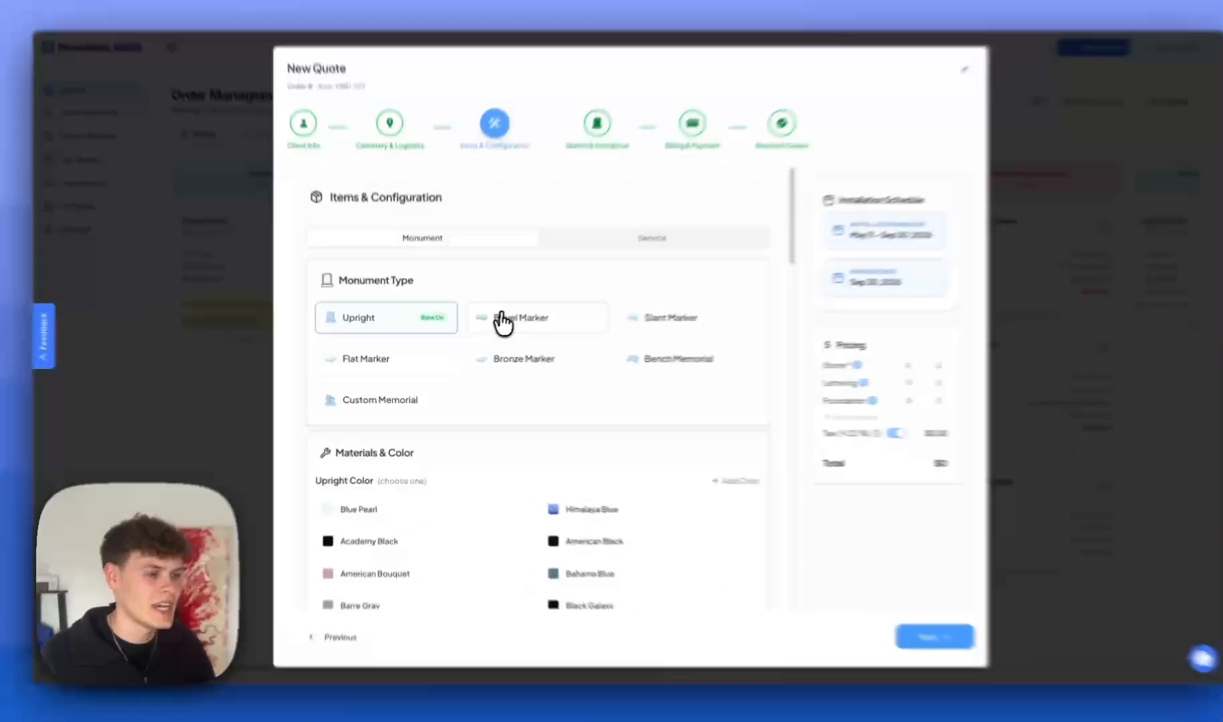
{"action": "left_click", "coordinate": [589, 327]}
{"action": "left_click", "coordinate": [666, 304]}
{"action": "left_click", "coordinate": [363, 347]}
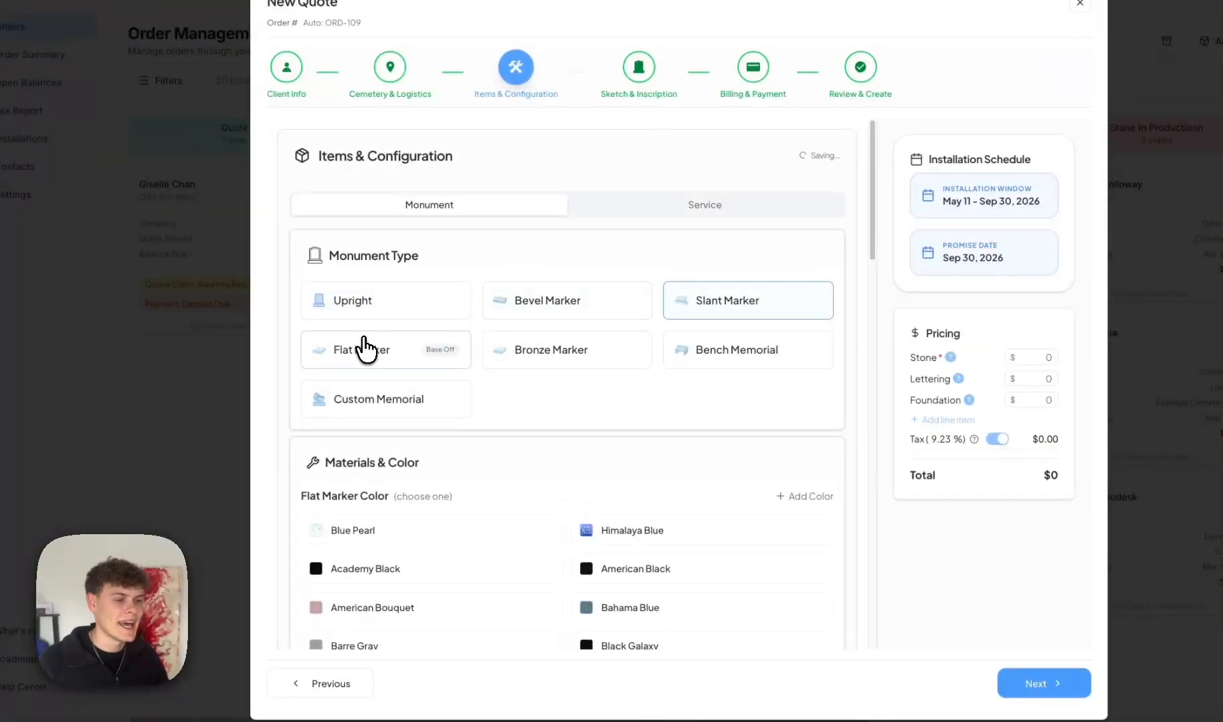
{"action": "left_click", "coordinate": [547, 364]}
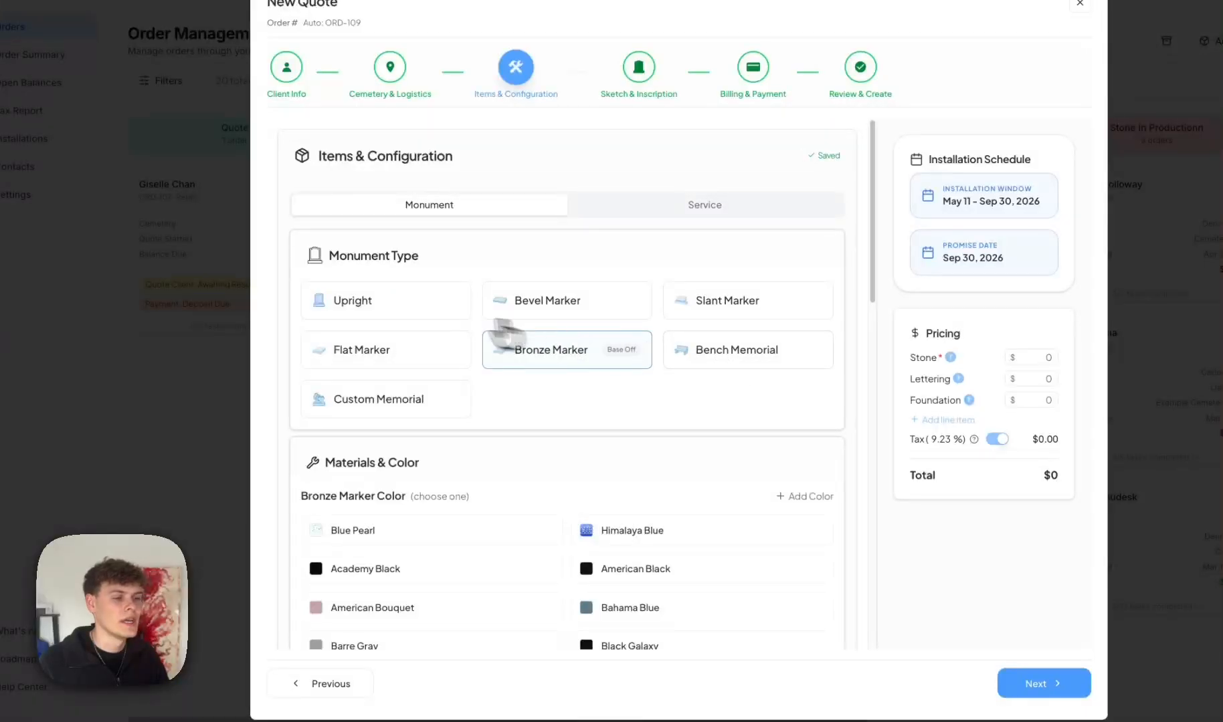
{"action": "left_click", "coordinate": [412, 311]}
{"action": "left_click", "coordinate": [641, 301]}
{"action": "left_click", "coordinate": [669, 301]}
{"action": "left_click", "coordinate": [353, 348]}
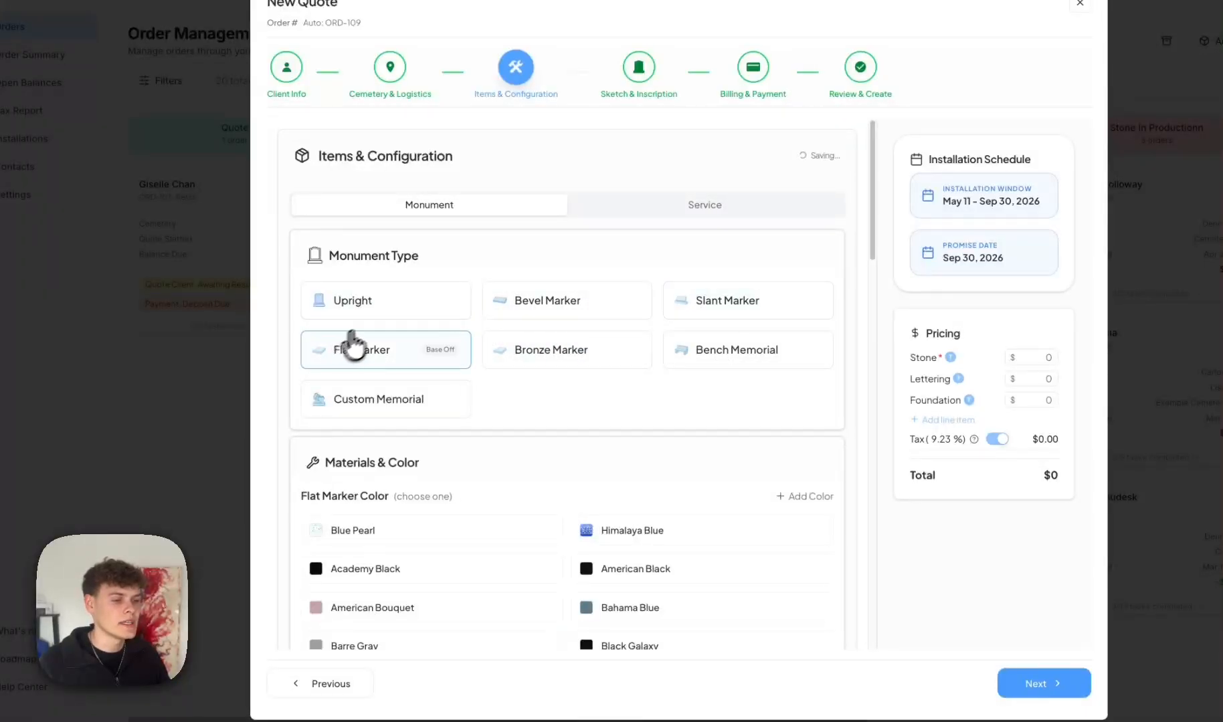
{"action": "scroll", "coordinate": [435, 301], "scroll_direction": "down", "scroll_amount": 10}
{"action": "scroll", "coordinate": [437, 313], "scroll_direction": "down", "scroll_amount": 3}
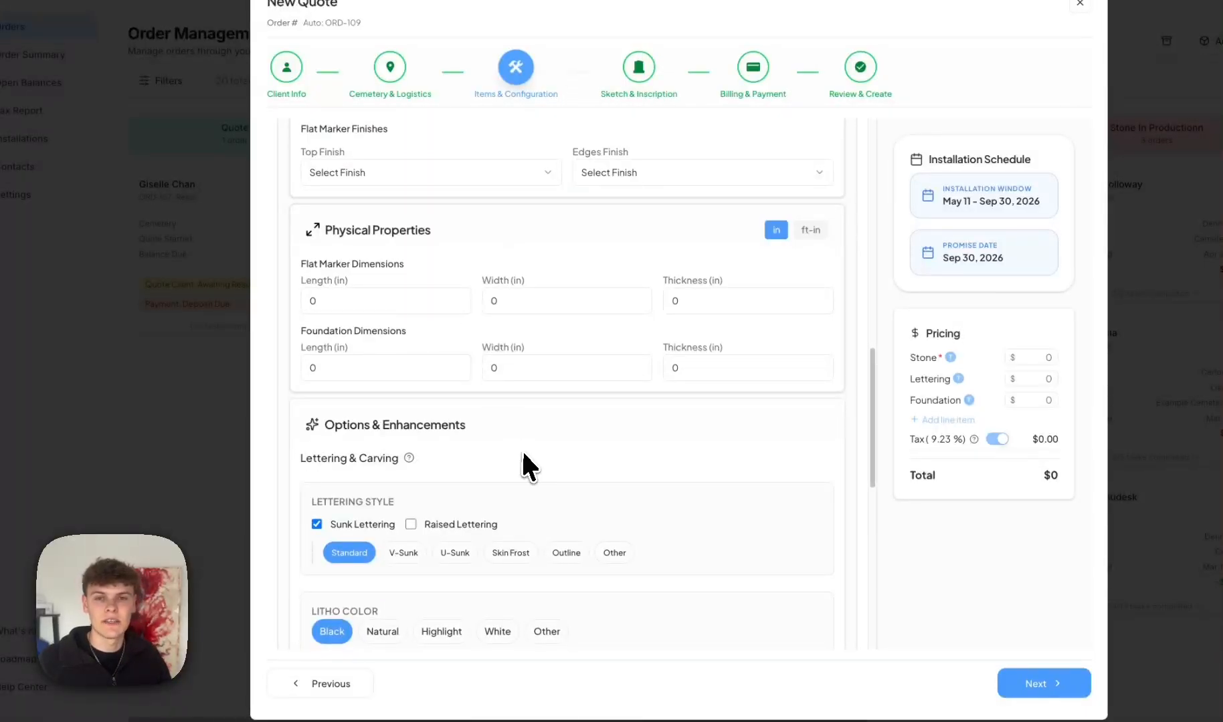
{"action": "scroll", "coordinate": [527, 461], "scroll_direction": "up", "scroll_amount": 10}
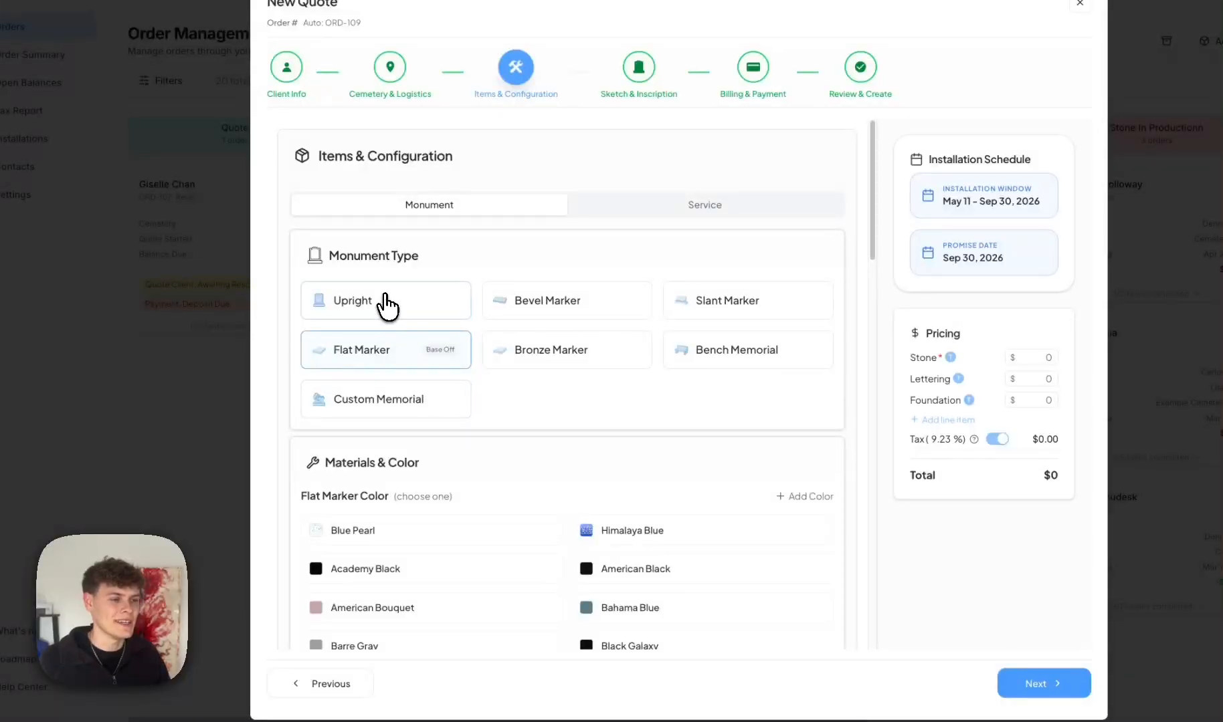
{"action": "left_click", "coordinate": [388, 305]}
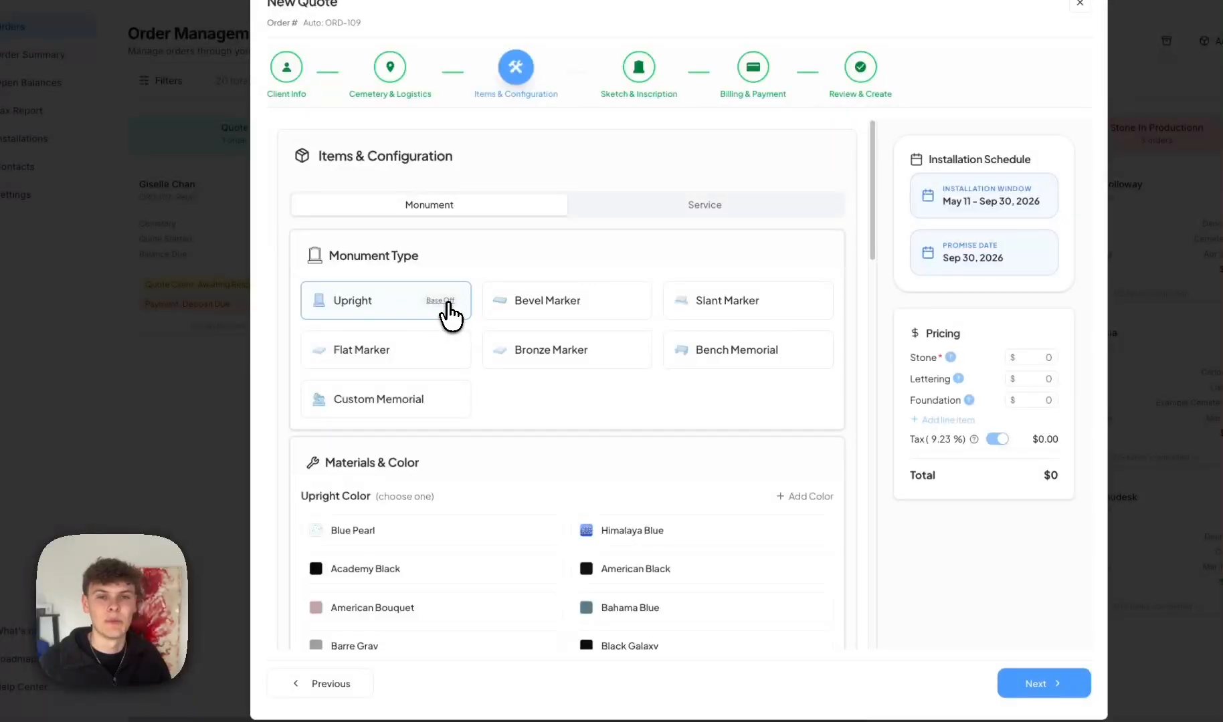
{"action": "left_click", "coordinate": [442, 301]}
Choose Academy Black as the upright colour.
{"action": "scroll", "coordinate": [360, 301], "scroll_direction": "down", "scroll_amount": 3}
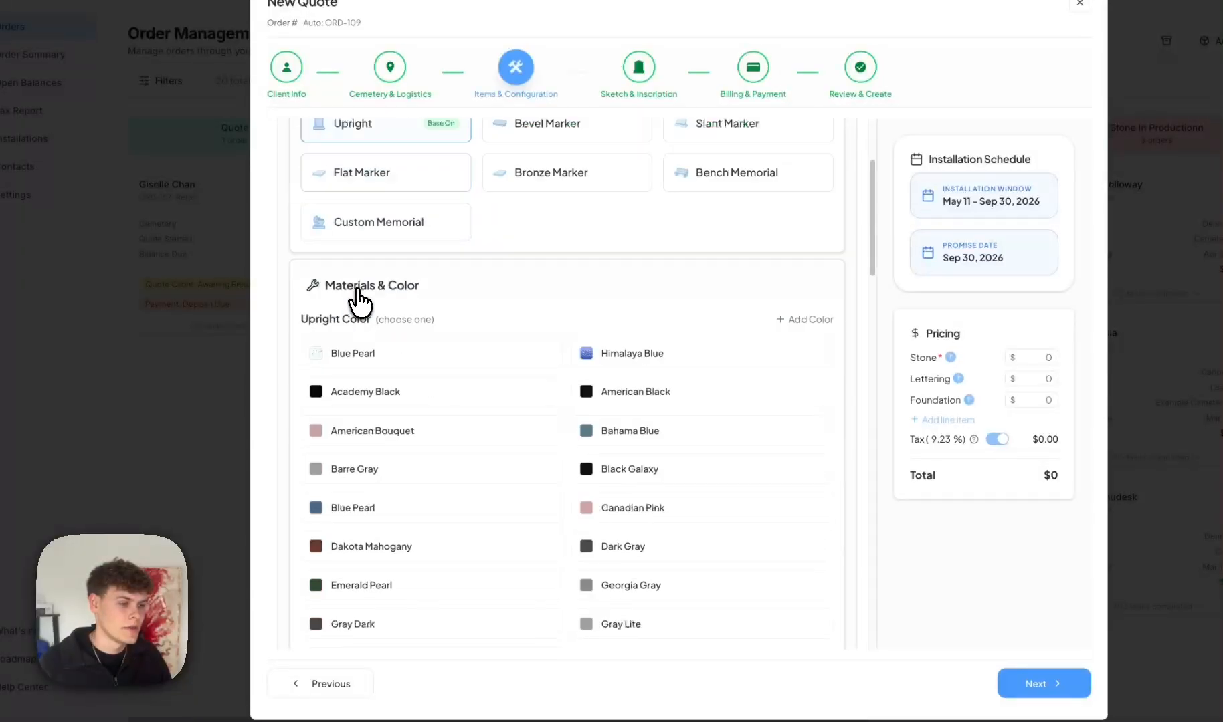
{"action": "scroll", "coordinate": [390, 331], "scroll_direction": "down", "scroll_amount": 1}
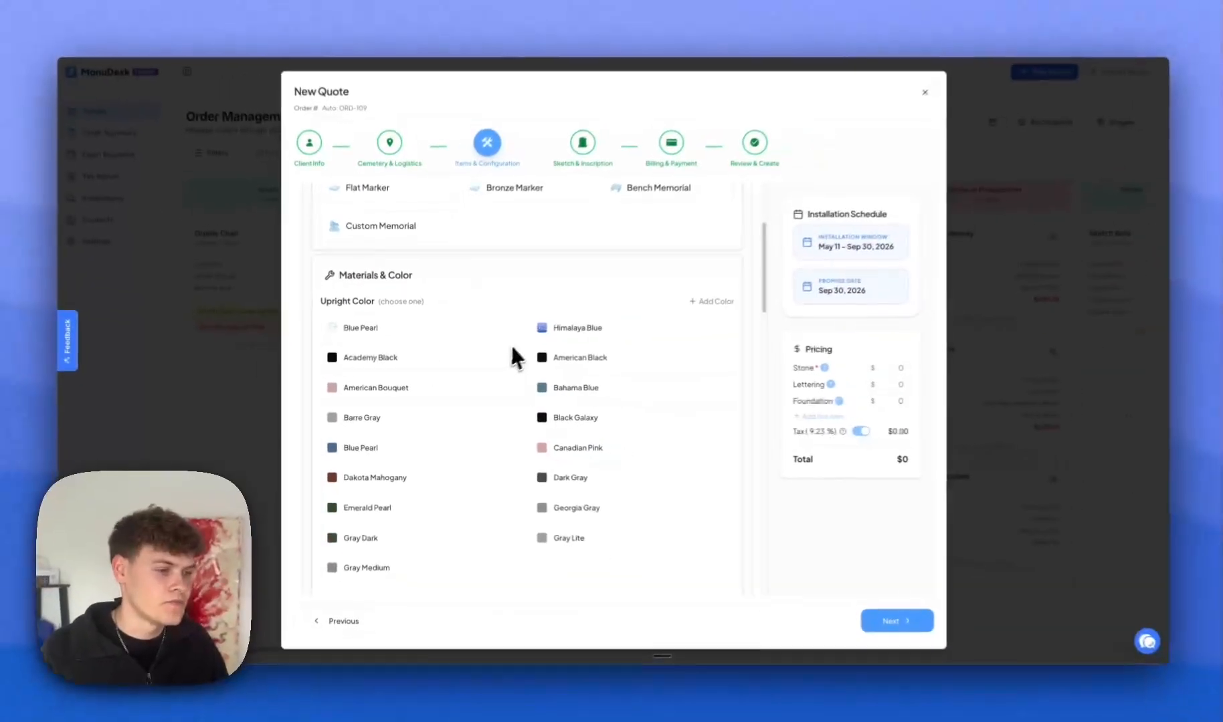
{"action": "scroll", "coordinate": [495, 428], "scroll_direction": "down", "scroll_amount": 1}
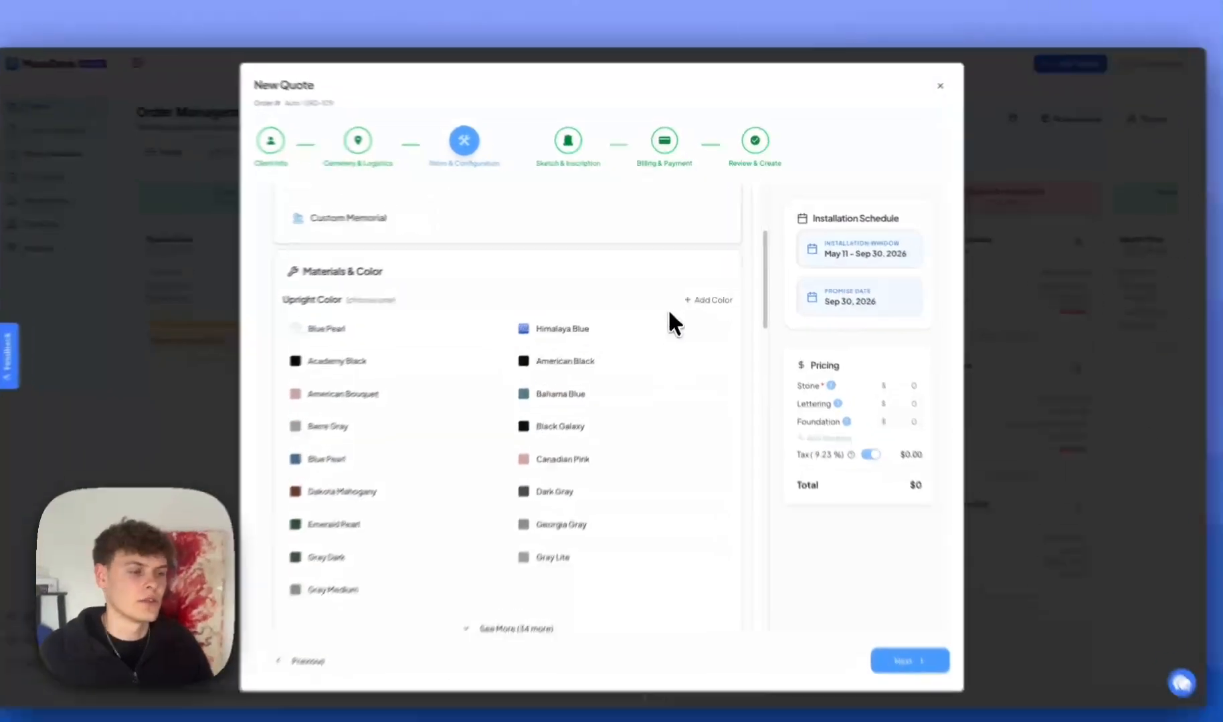
{"action": "mouse_move", "coordinate": [725, 389]}
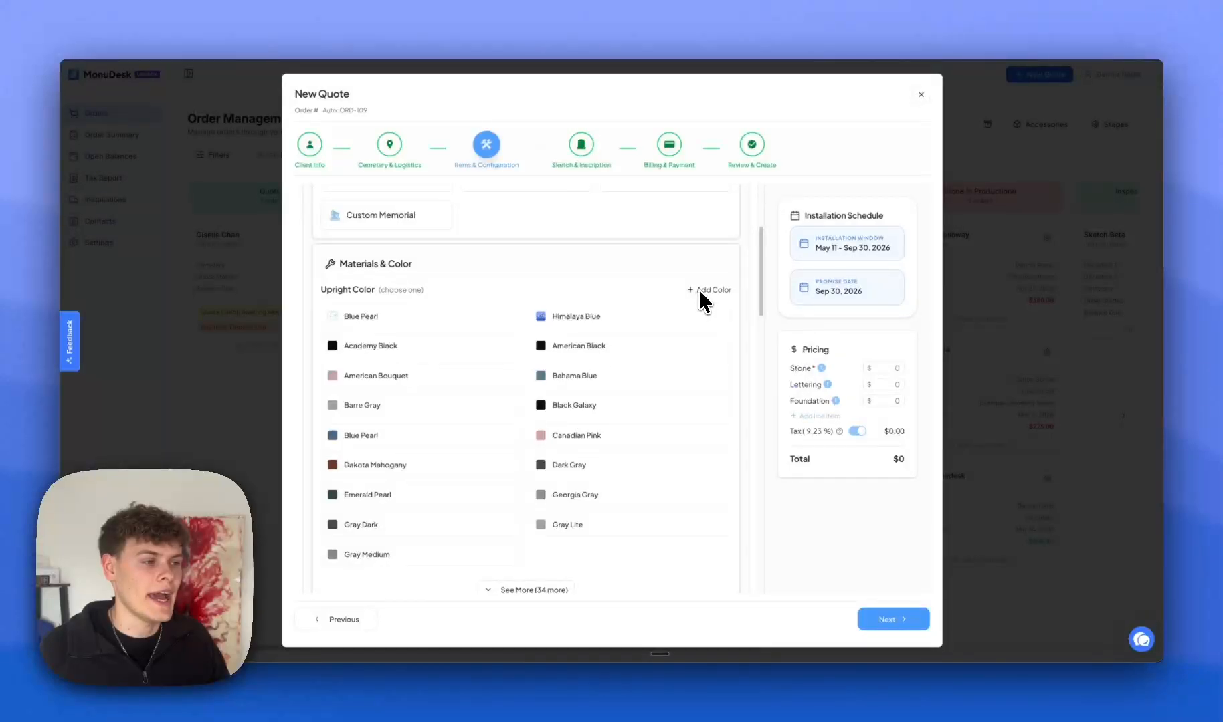
{"action": "scroll", "coordinate": [549, 308], "scroll_direction": "down", "scroll_amount": 2}
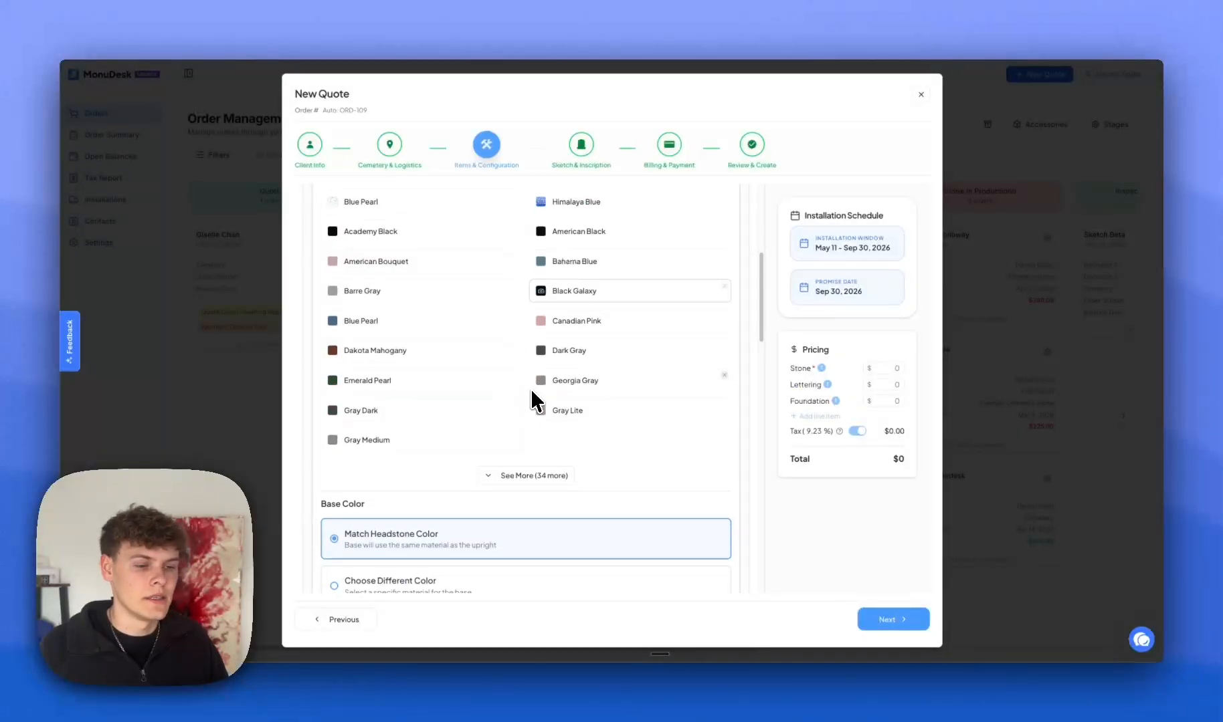
{"action": "scroll", "coordinate": [396, 344], "scroll_direction": "up", "scroll_amount": 3}
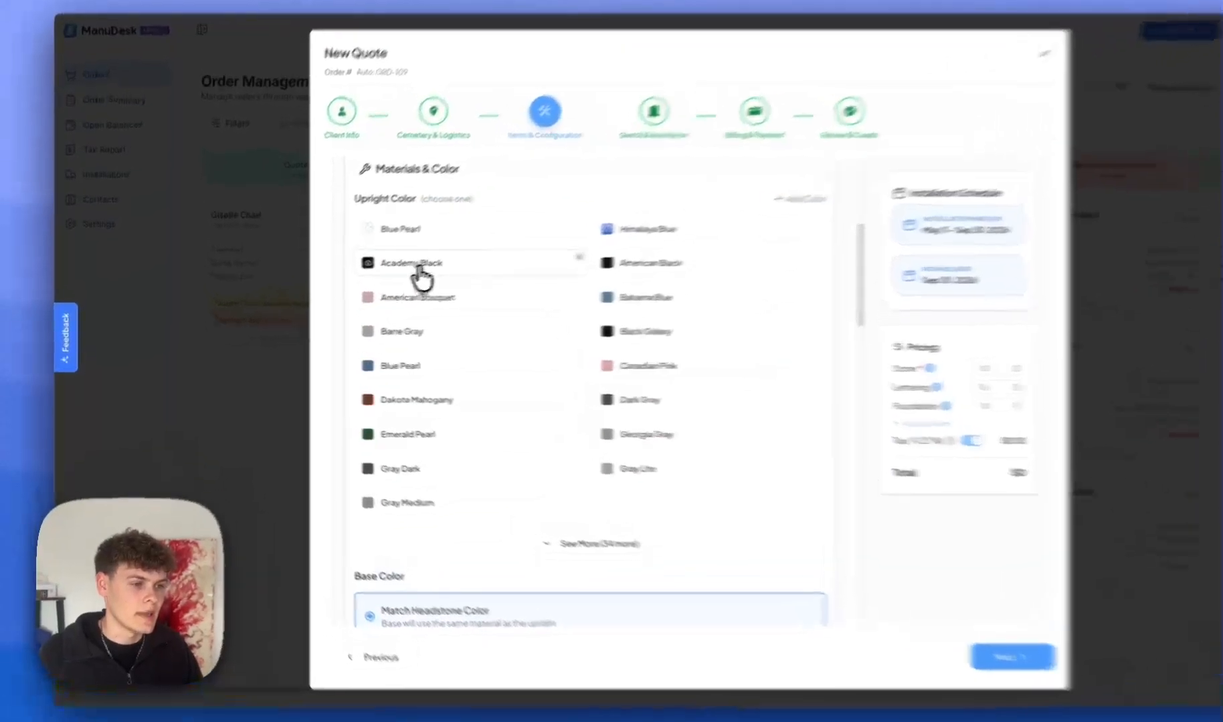
{"action": "left_click", "coordinate": [418, 268]}
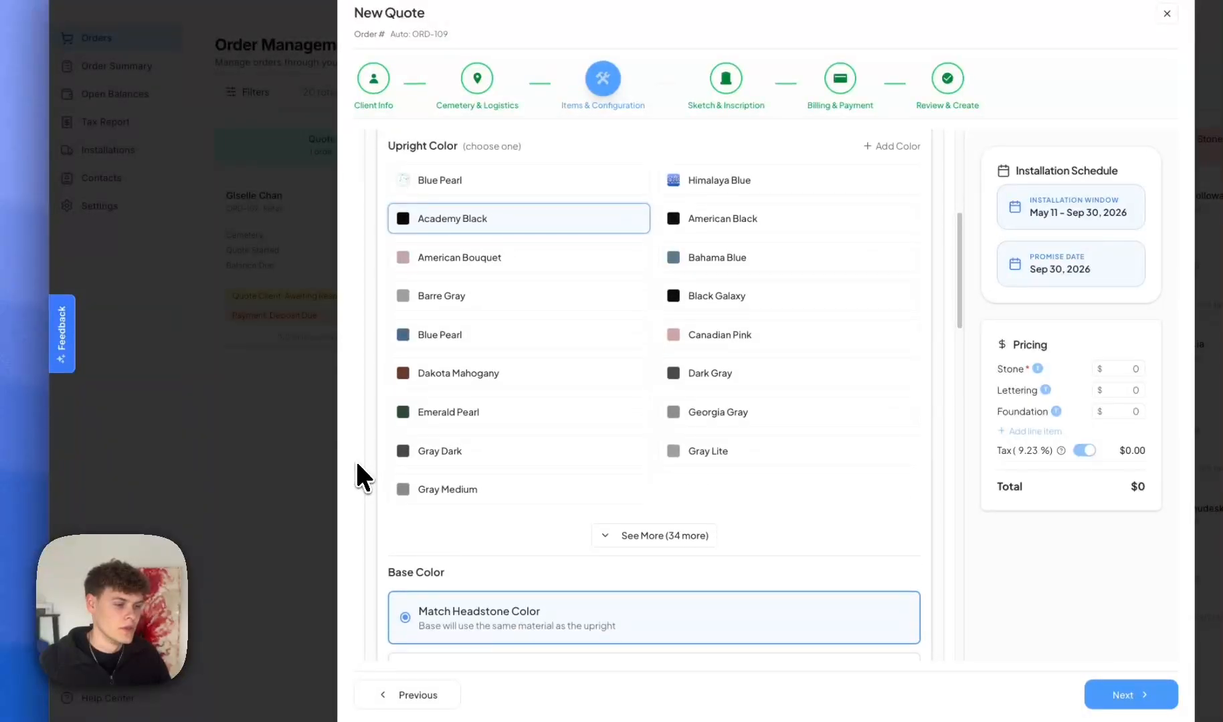
Set the base back to matching the headstone colour after briefly choosing a separate one.
{"action": "scroll", "coordinate": [365, 469], "scroll_direction": "down", "scroll_amount": 6}
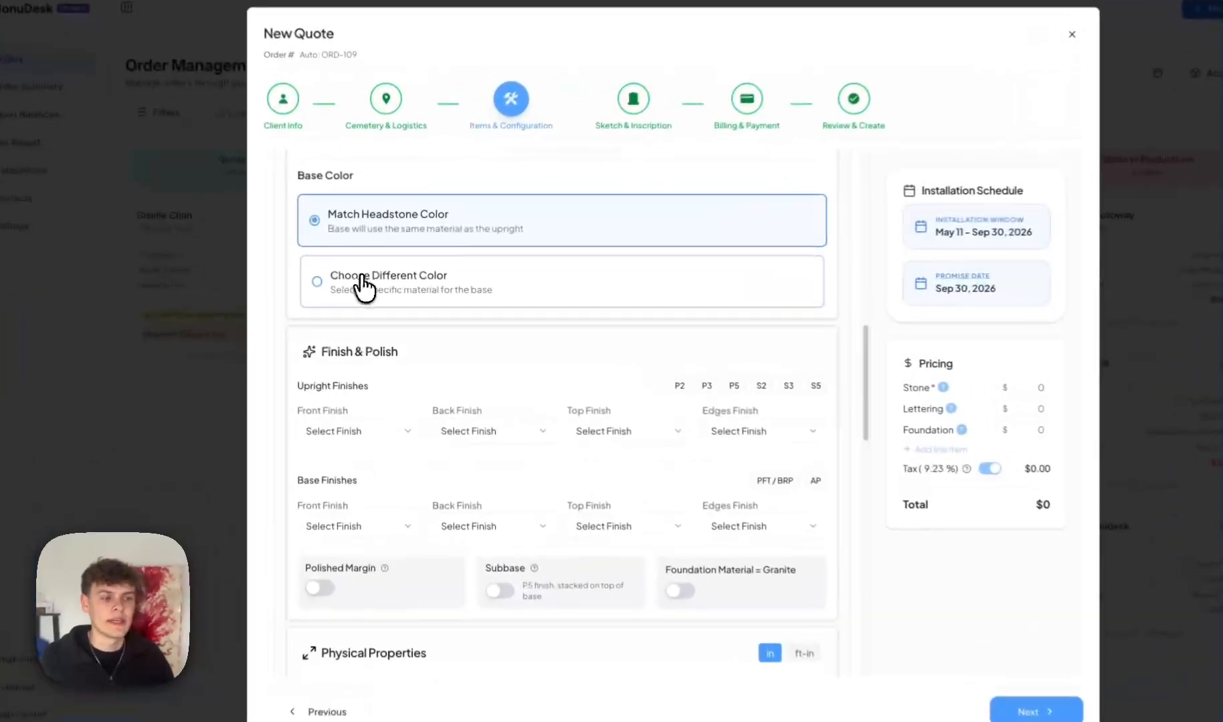
{"action": "left_click", "coordinate": [362, 278]}
{"action": "mouse_move", "coordinate": [439, 355]}
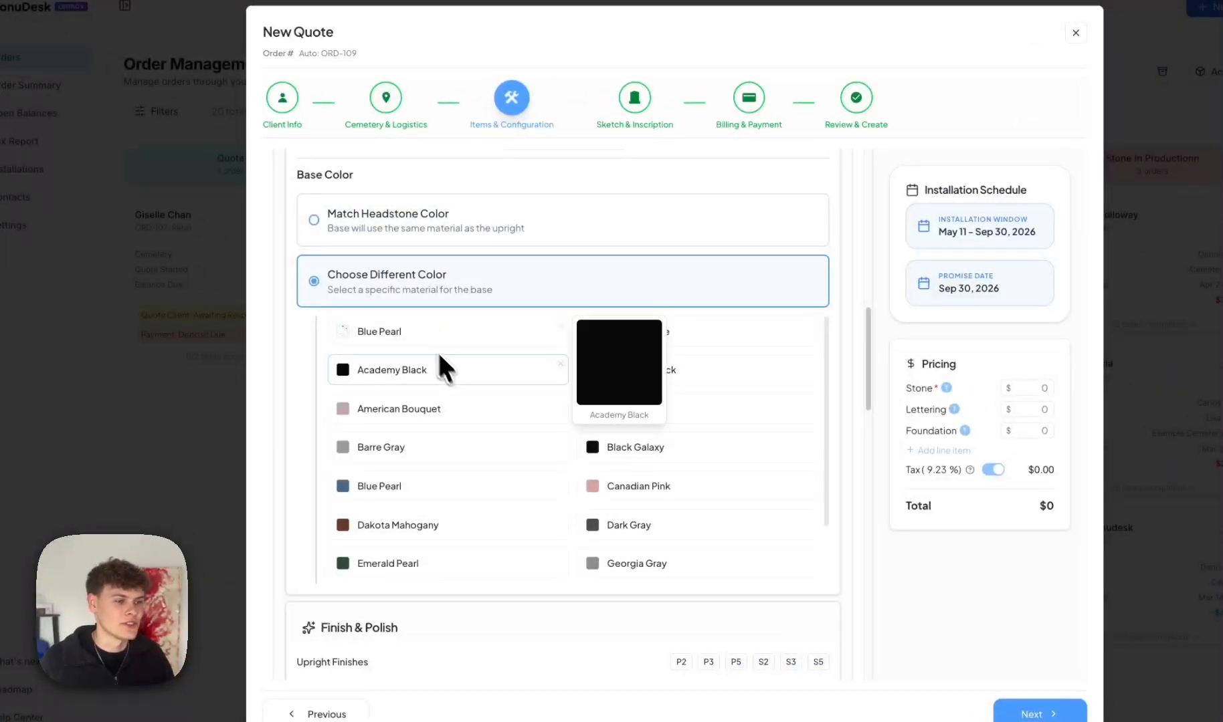
{"action": "left_click", "coordinate": [447, 231]}
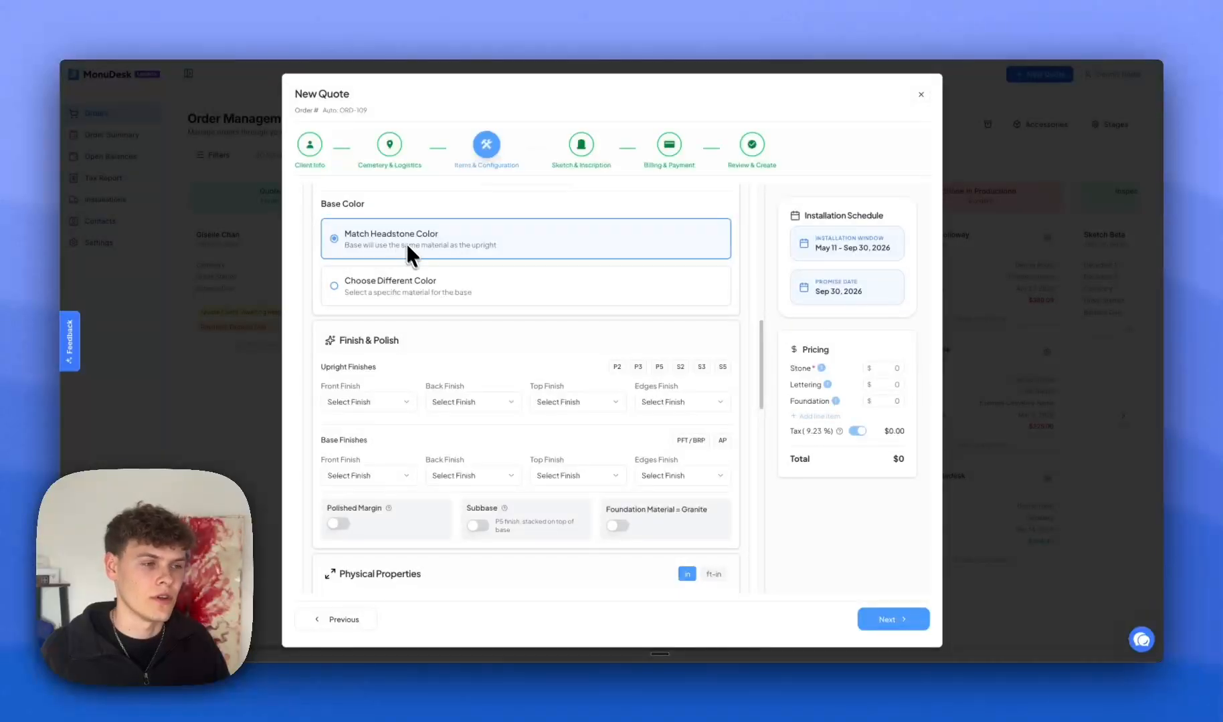
Try several upright finish presets and settle on P3: polished front, back and top, rock-pitched edges.
{"action": "scroll", "coordinate": [414, 261], "scroll_direction": "down", "scroll_amount": 2}
{"action": "scroll", "coordinate": [430, 285], "scroll_direction": "down", "scroll_amount": 2}
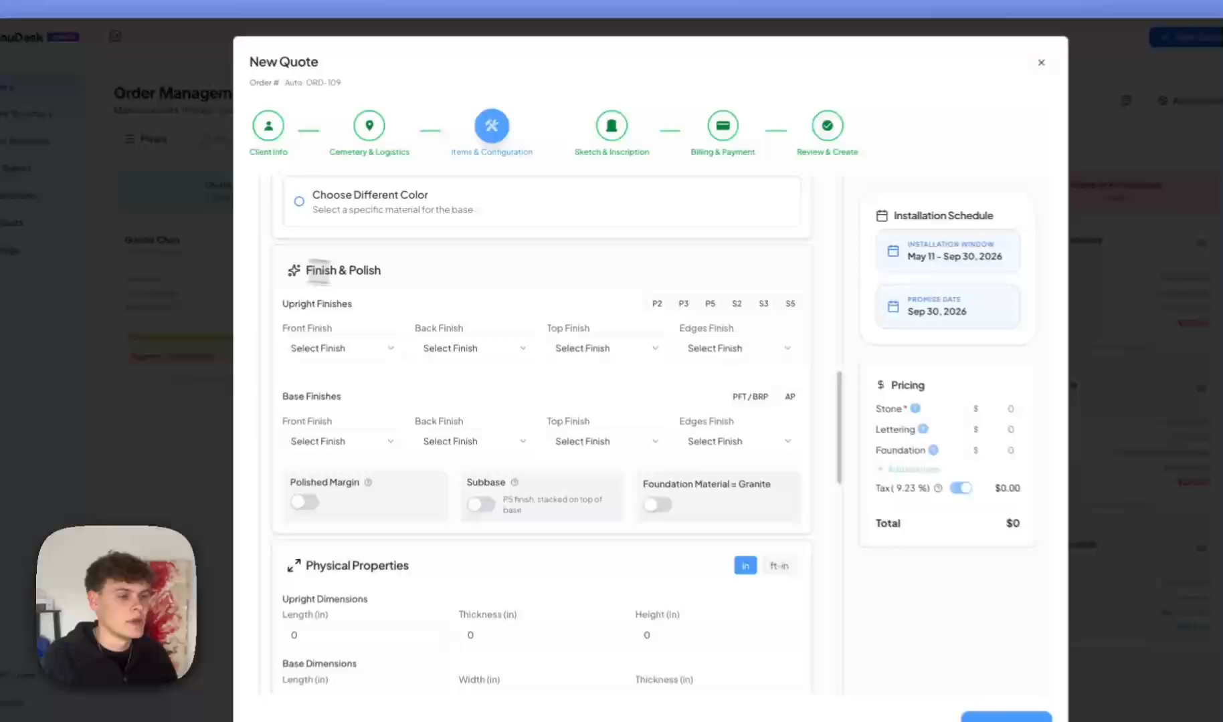
{"action": "left_click_drag", "start_coordinate": [340, 259], "coordinate": [398, 259]}
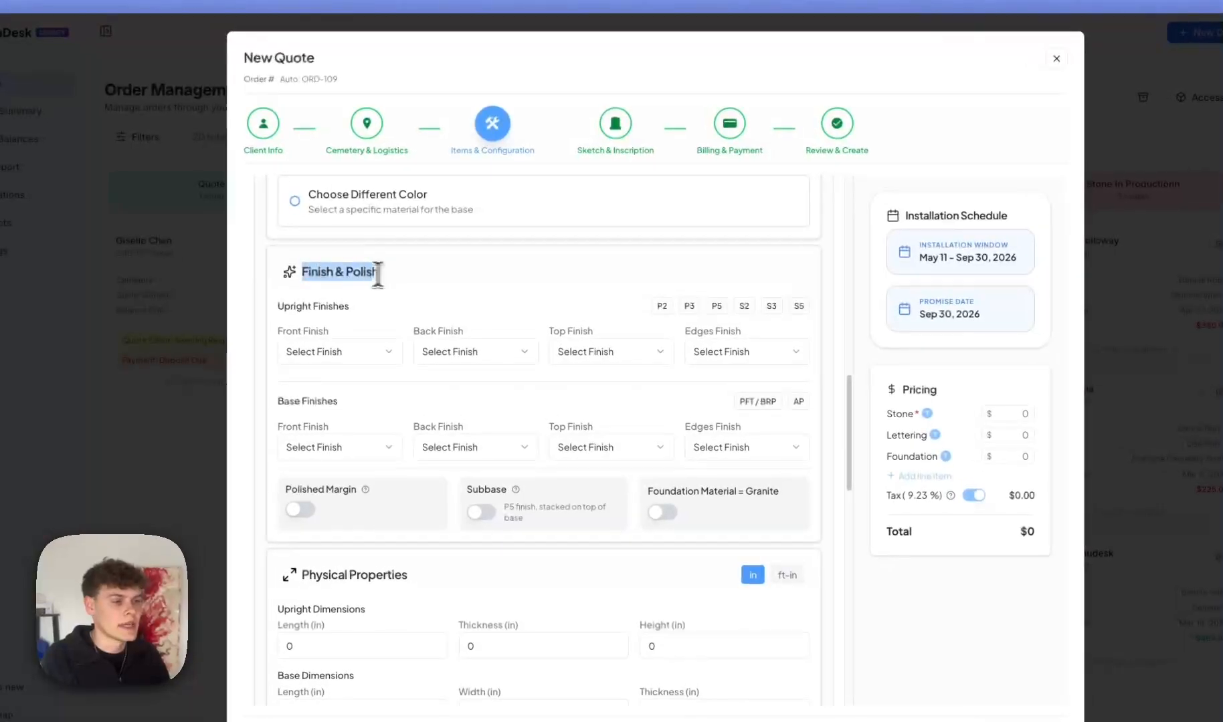
{"action": "left_click", "coordinate": [406, 259]}
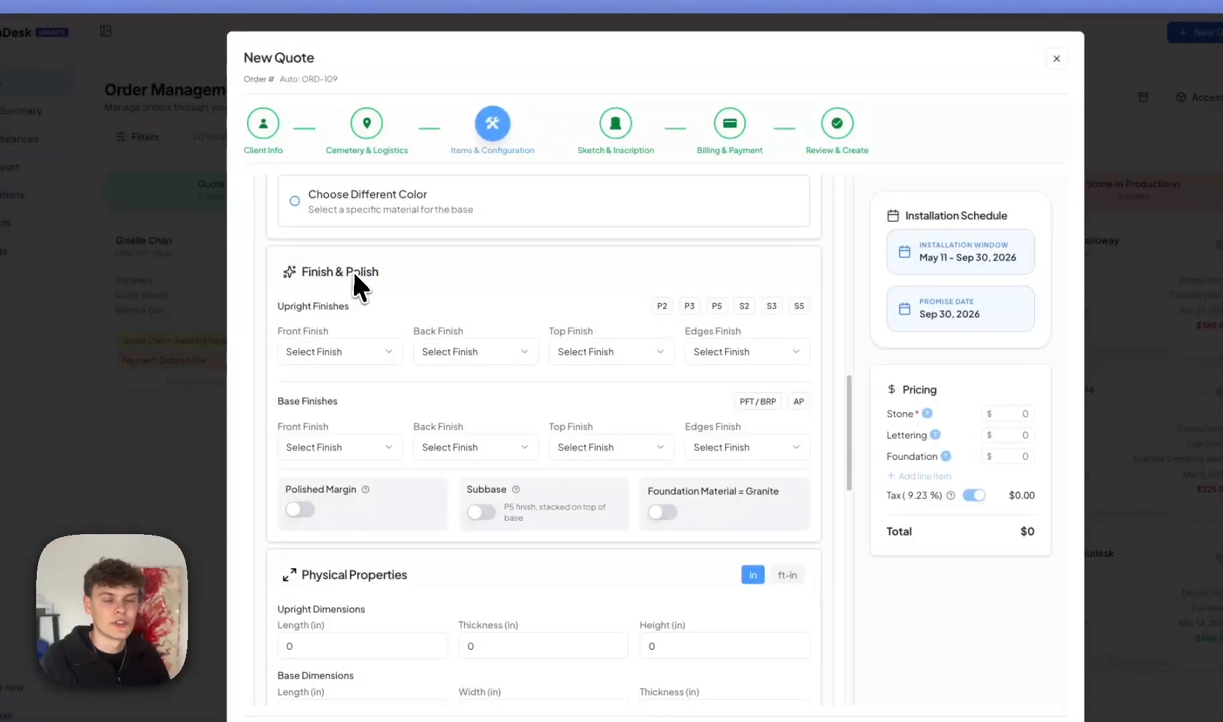
{"action": "left_click", "coordinate": [662, 306]}
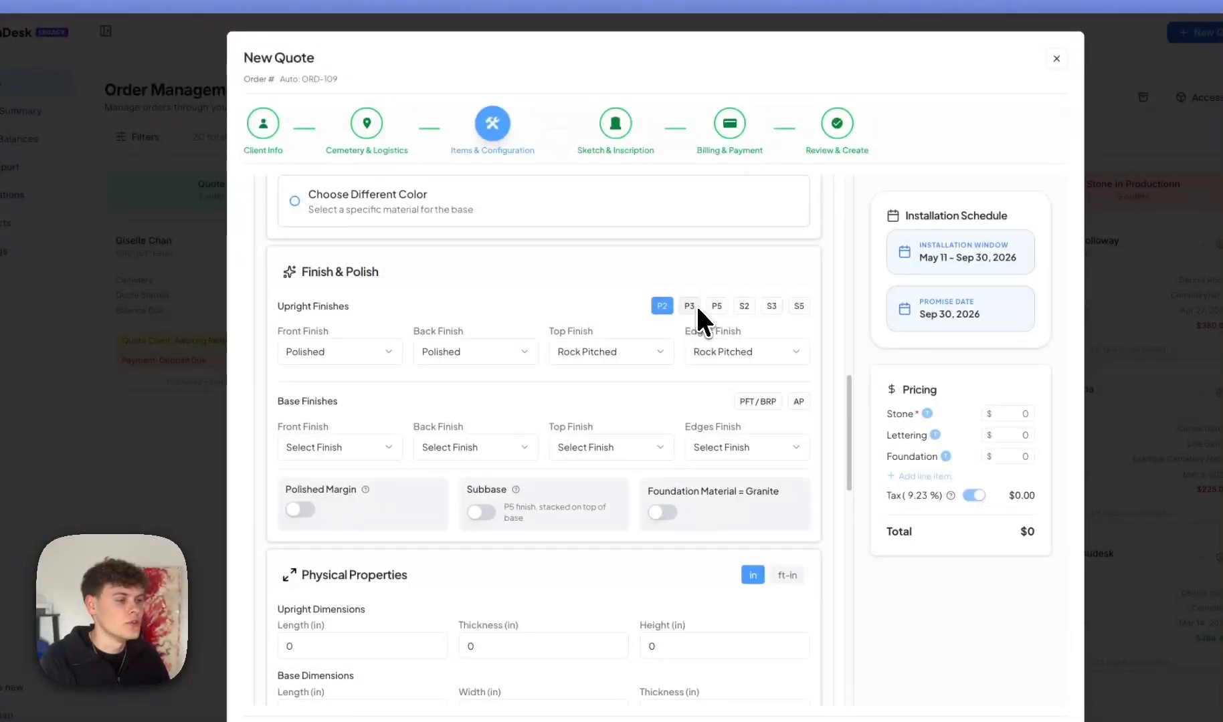
{"action": "left_click", "coordinate": [689, 306]}
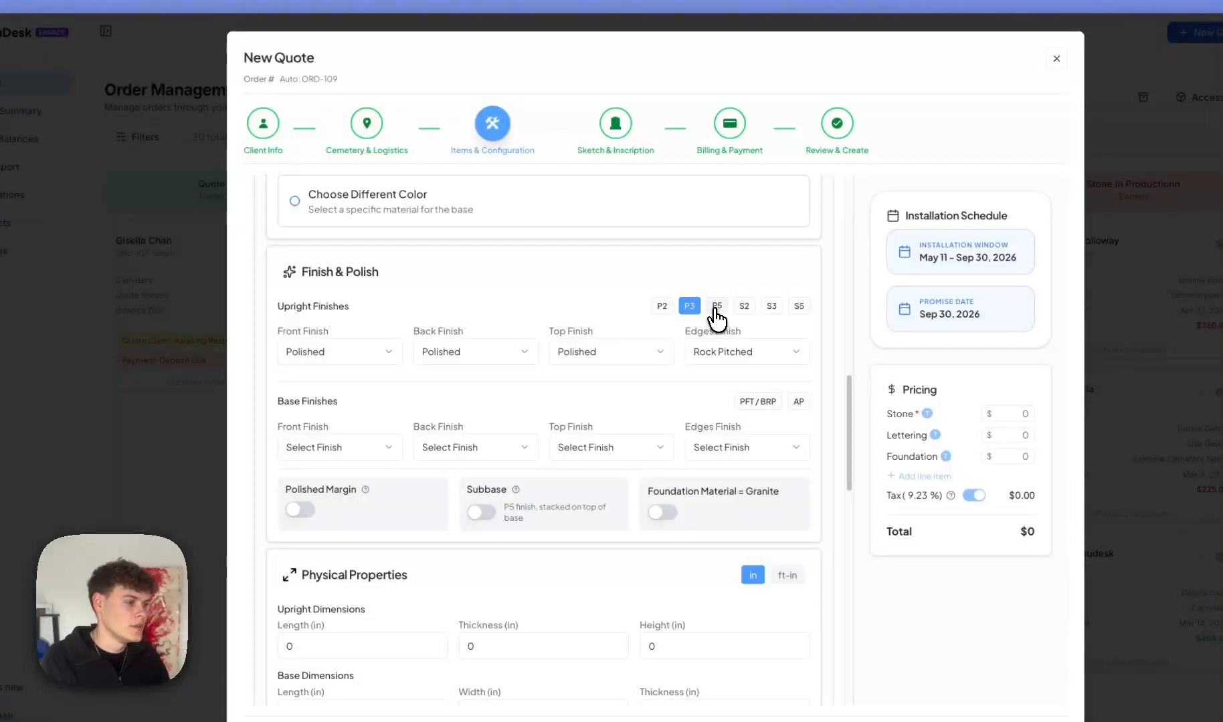
{"action": "left_click", "coordinate": [717, 306]}
{"action": "left_click", "coordinate": [772, 306]}
{"action": "left_click", "coordinate": [799, 307]}
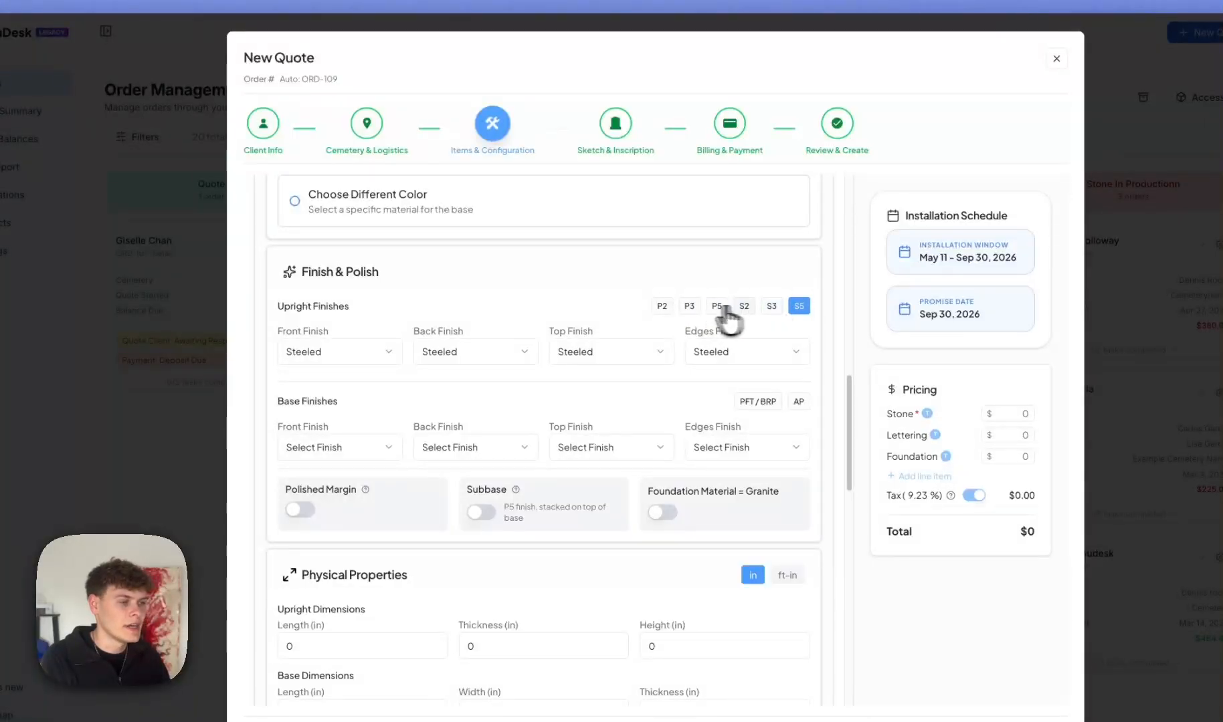
{"action": "left_click", "coordinate": [689, 306]}
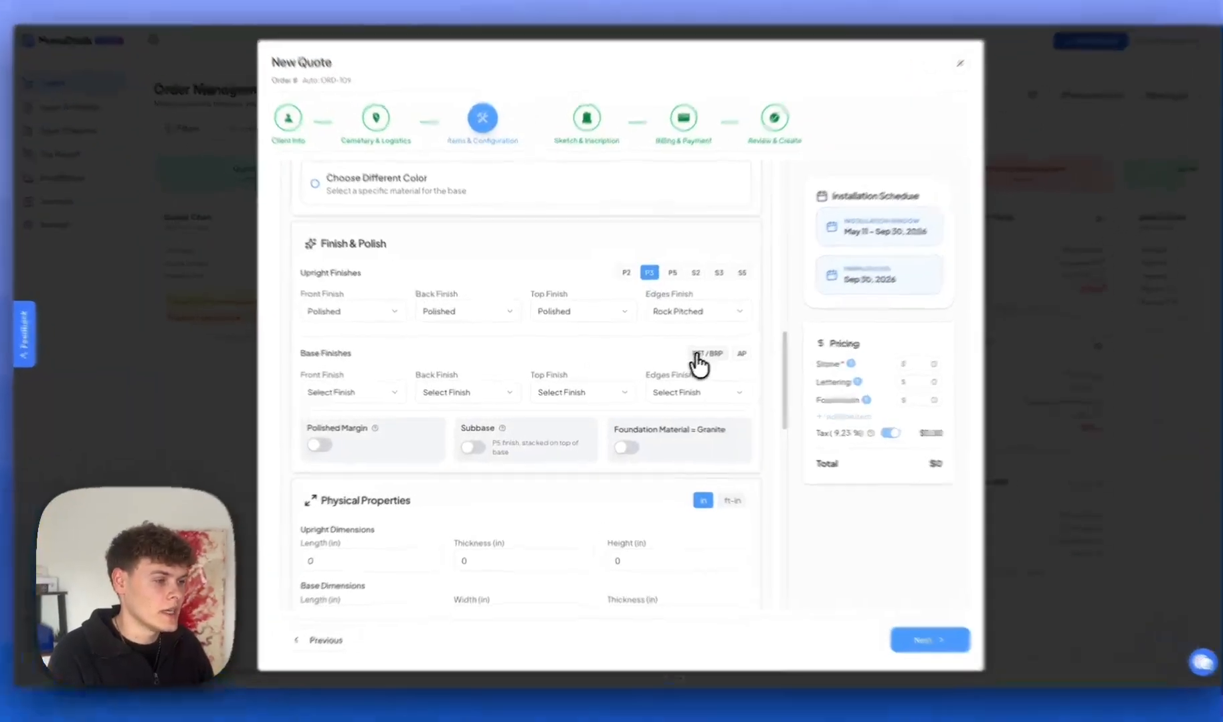
Set the base finishes to the PFT/BRP preset: rock pitched with a polished top.
{"action": "left_click", "coordinate": [699, 355]}
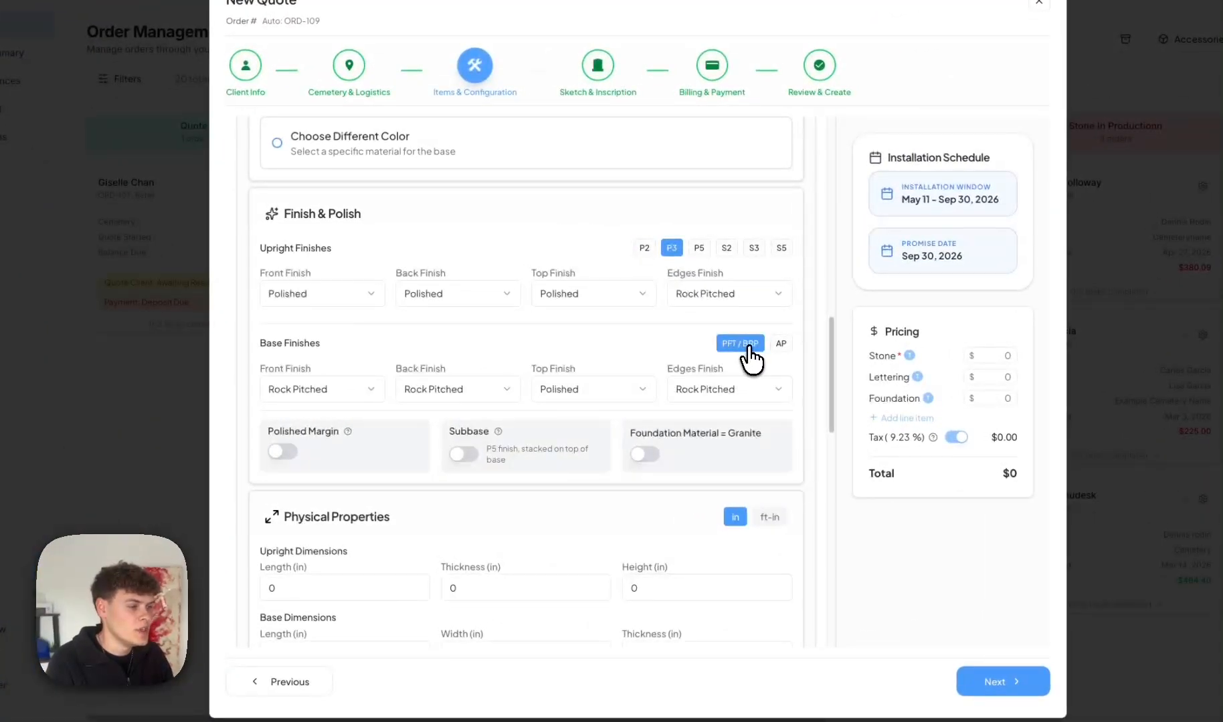
{"action": "left_click", "coordinate": [741, 354]}
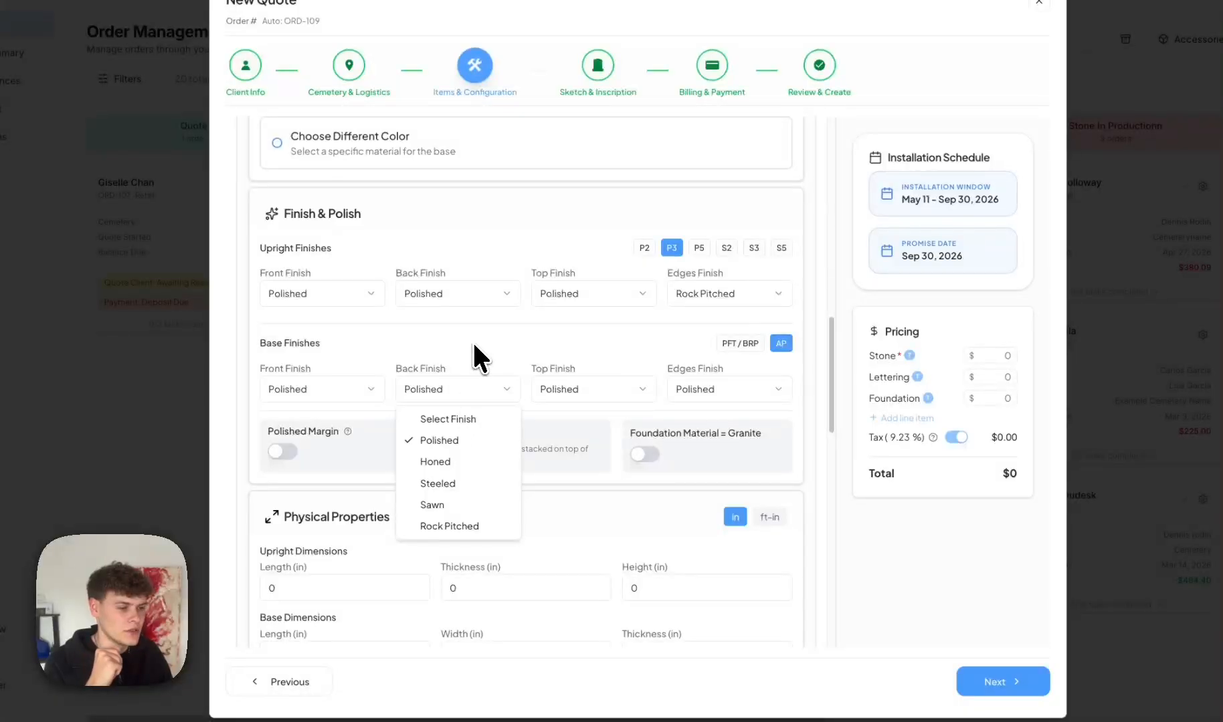
{"action": "left_click", "coordinate": [472, 345]}
{"action": "left_click", "coordinate": [740, 343]}
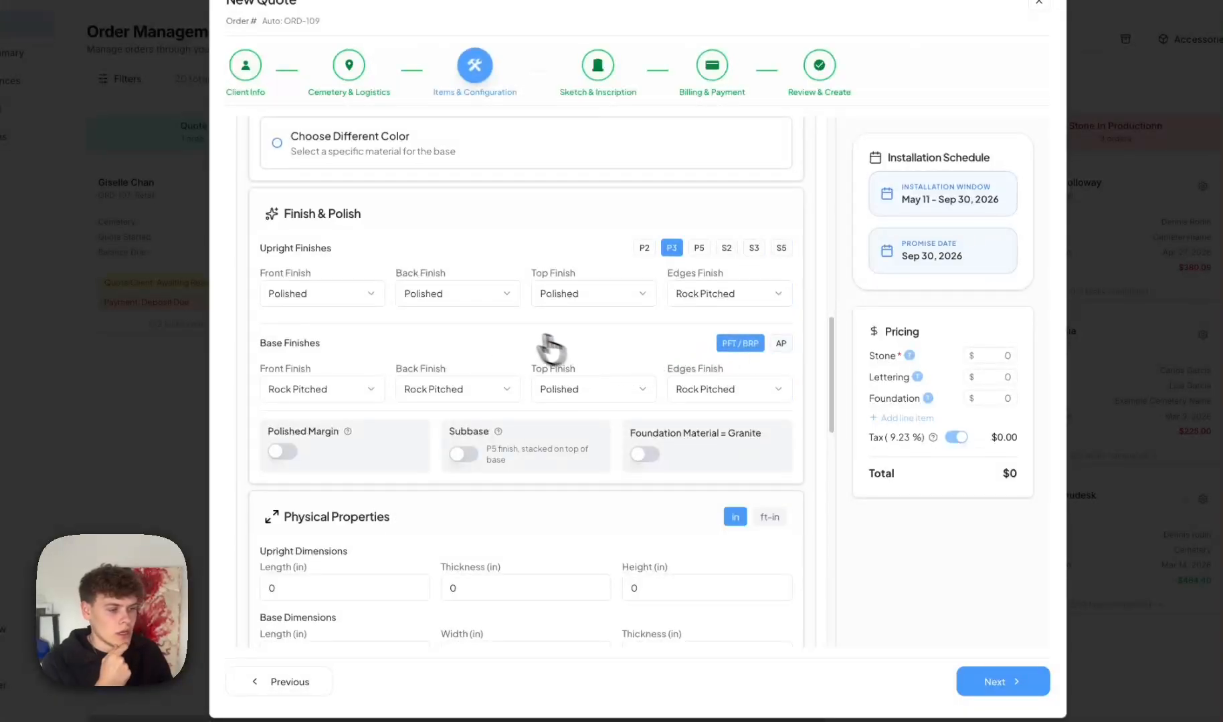
{"action": "scroll", "coordinate": [547, 337], "scroll_direction": "down", "scroll_amount": 1}
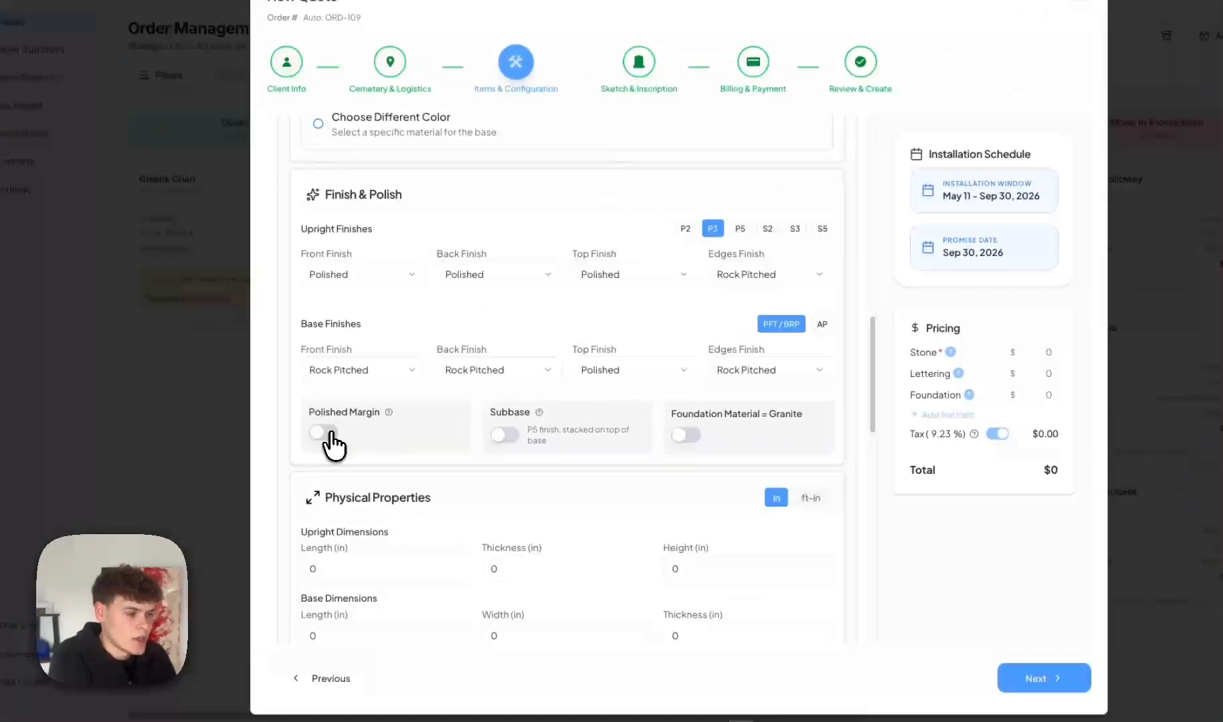
{"action": "left_click", "coordinate": [340, 431]}
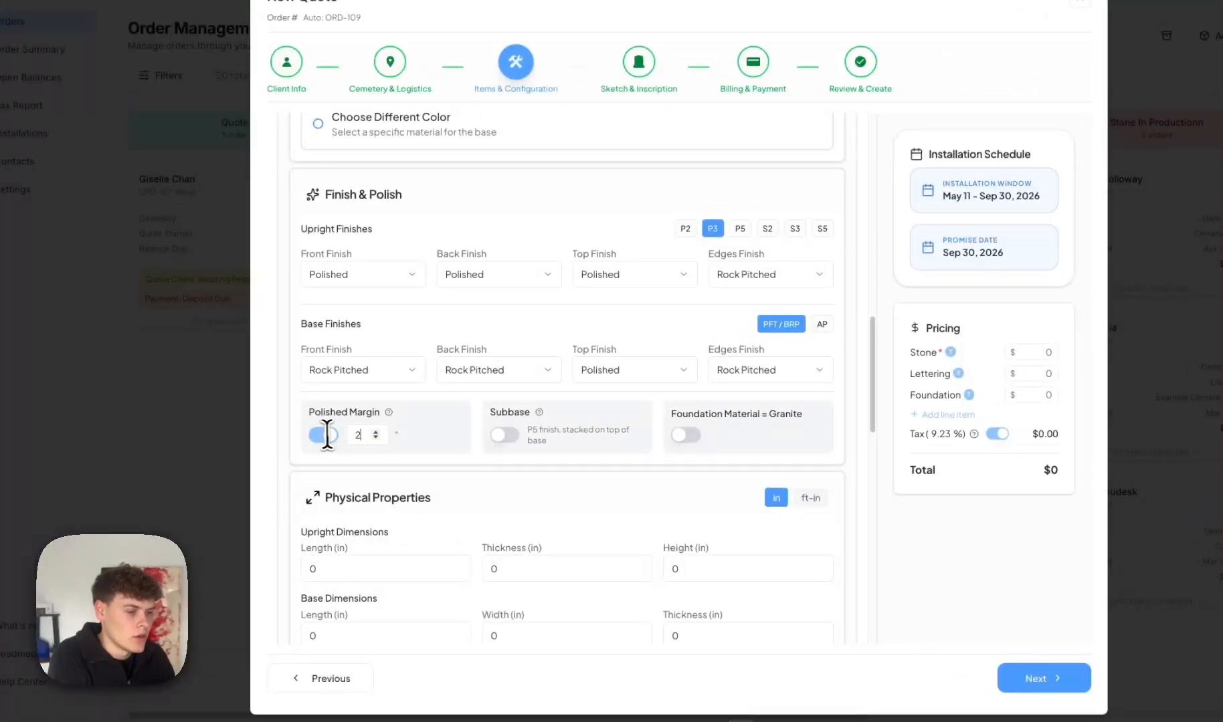
{"action": "left_click", "coordinate": [325, 435]}
{"action": "left_click", "coordinate": [506, 435]}
{"action": "scroll", "coordinate": [515, 448], "scroll_direction": "down", "scroll_amount": 5}
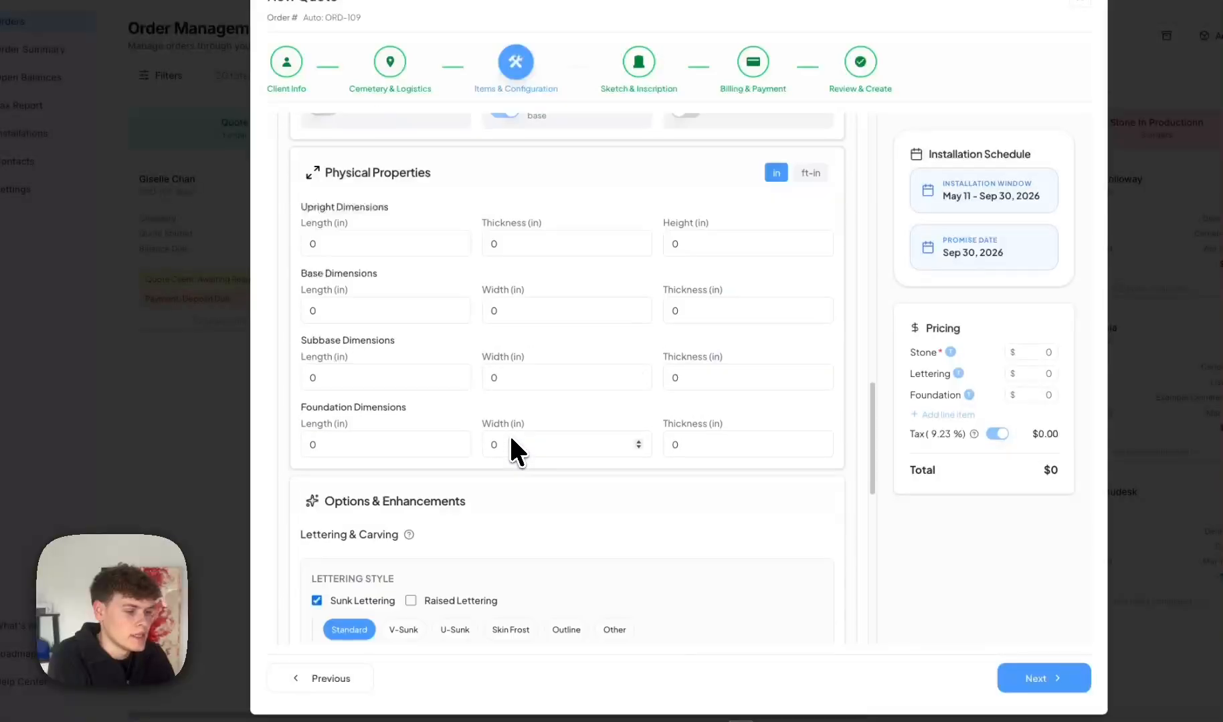
{"action": "scroll", "coordinate": [512, 447], "scroll_direction": "up", "scroll_amount": 3}
{"action": "left_click", "coordinate": [395, 519]}
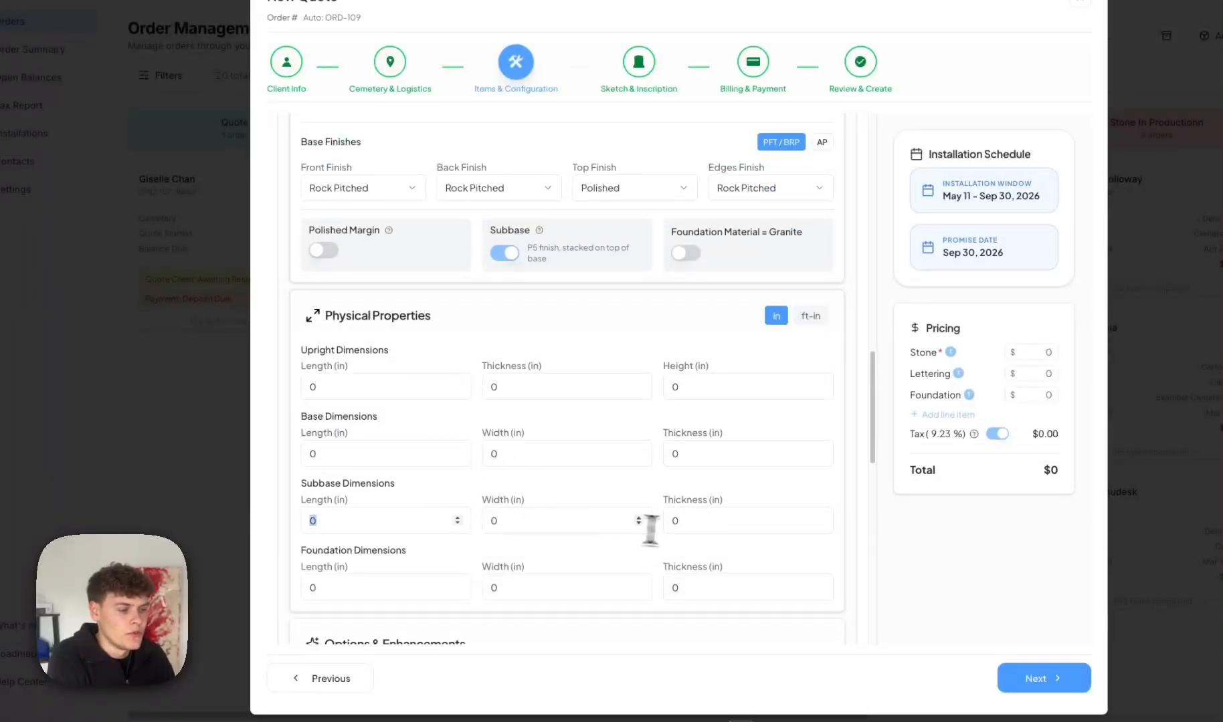
{"action": "left_click", "coordinate": [508, 254]}
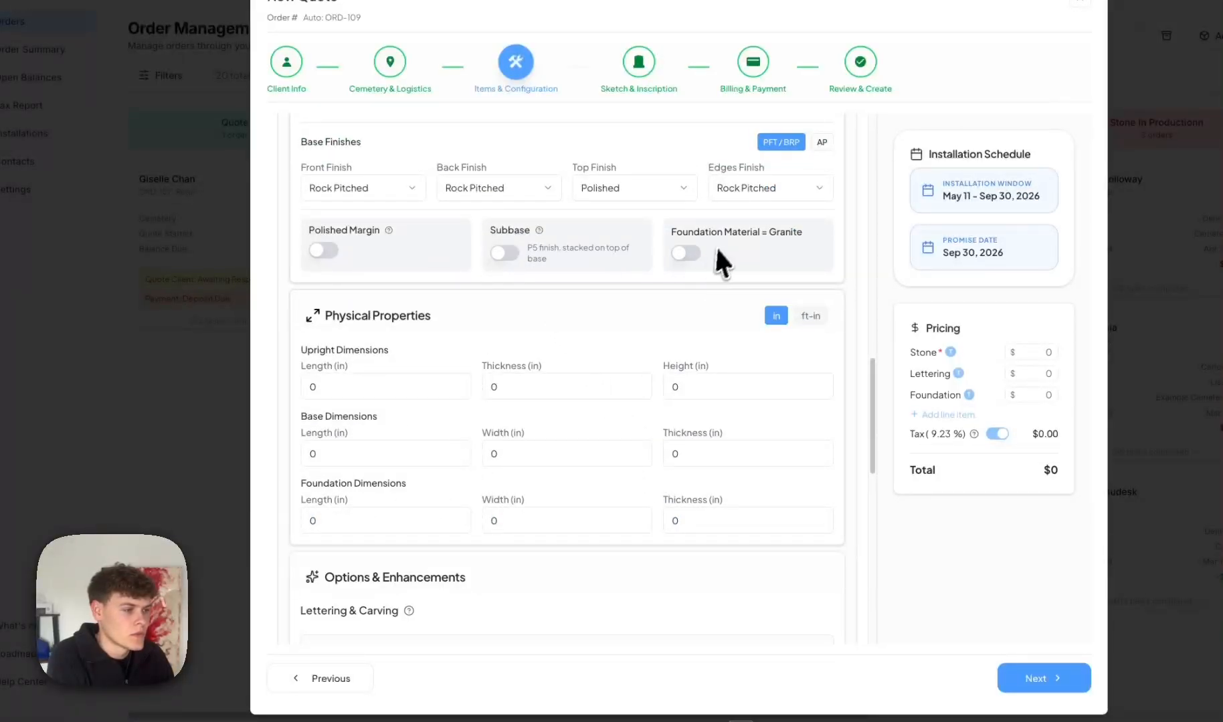
{"action": "left_click", "coordinate": [682, 254]}
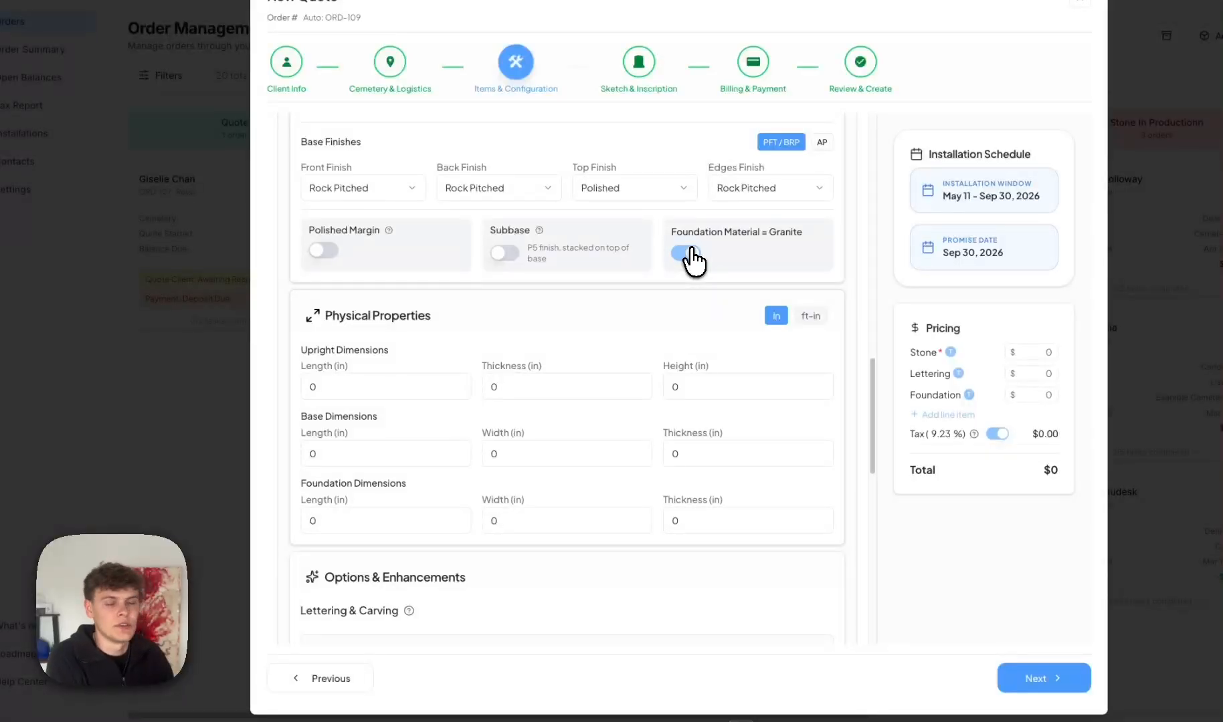
{"action": "left_click", "coordinate": [691, 253]}
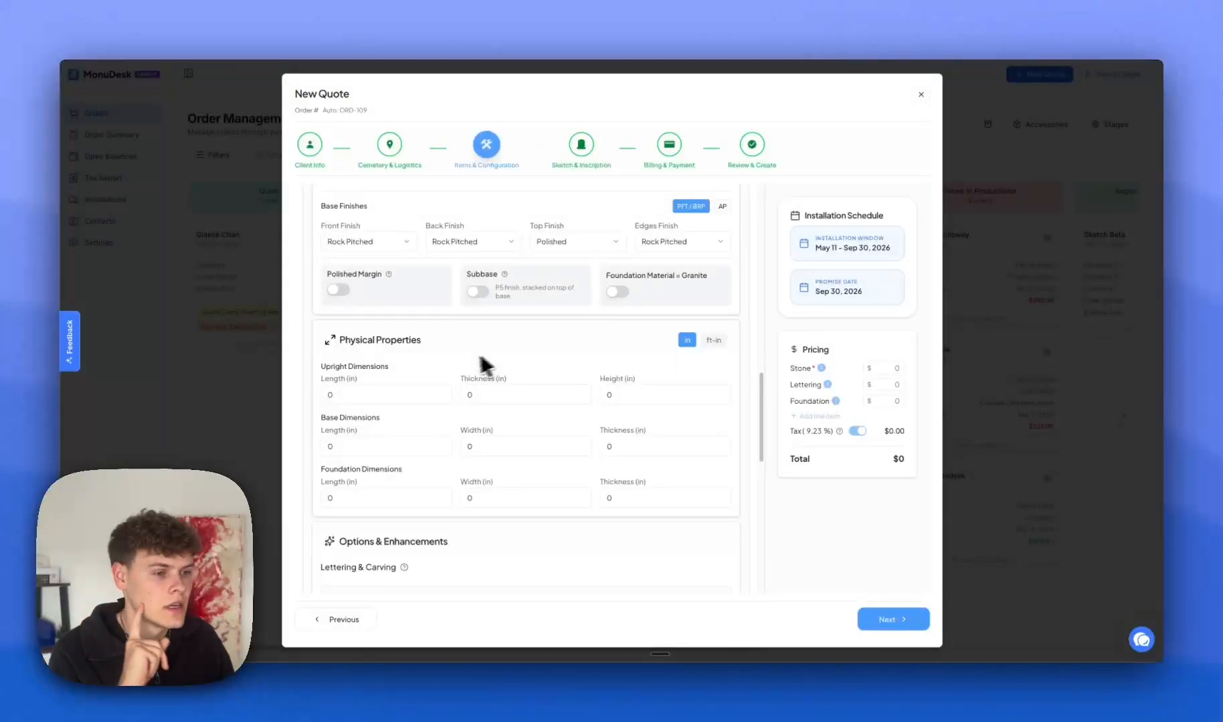
Switch the dimension display to feet and inches.
{"action": "scroll", "coordinate": [438, 365], "scroll_direction": "down", "scroll_amount": 1}
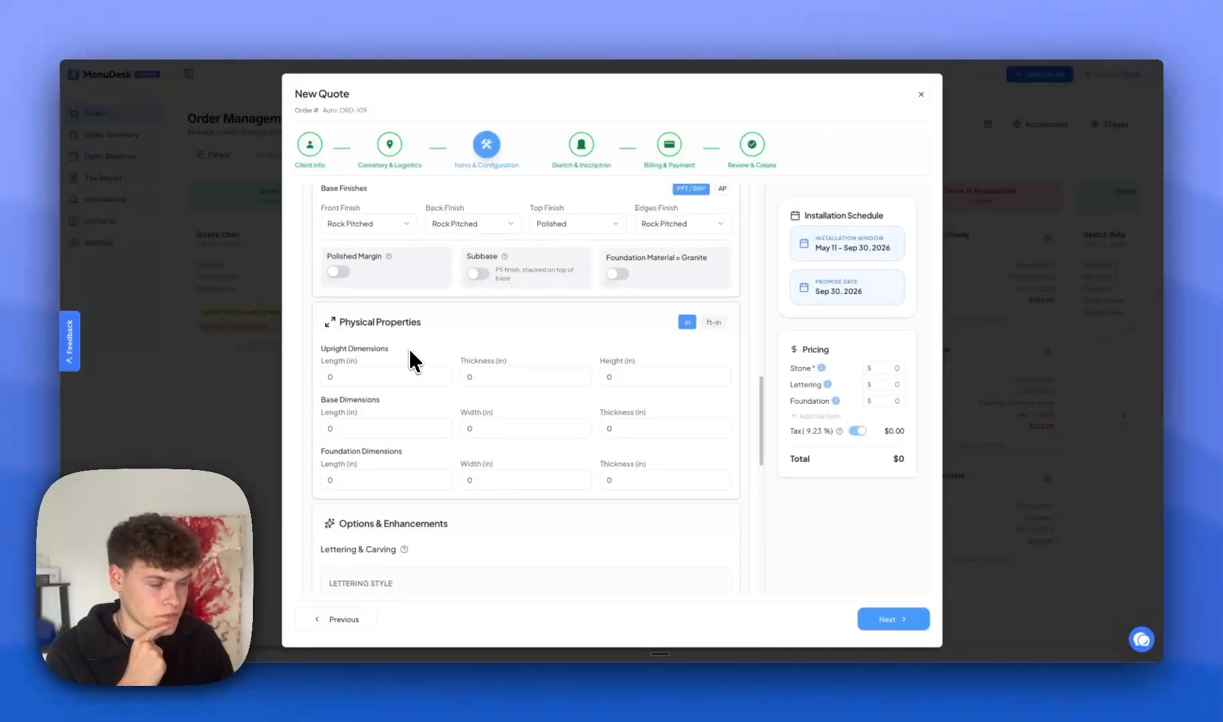
{"action": "scroll", "coordinate": [410, 362], "scroll_direction": "down", "scroll_amount": 1}
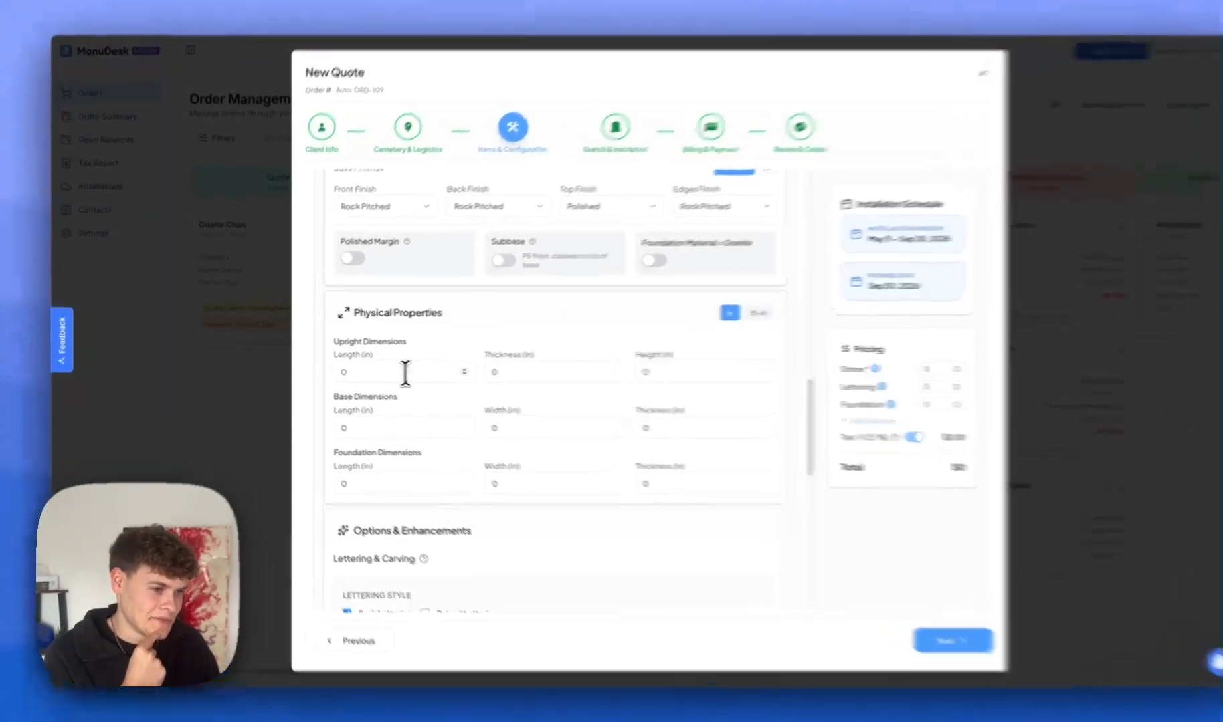
{"action": "left_click", "coordinate": [392, 369]}
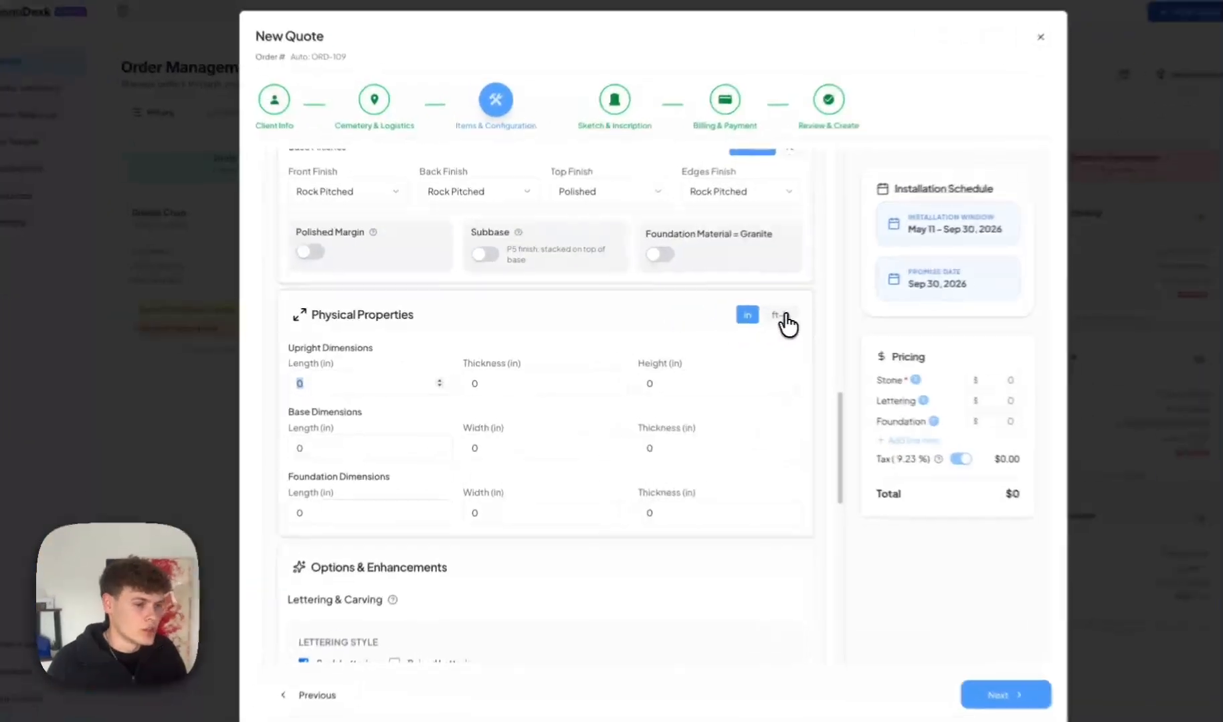
{"action": "left_click", "coordinate": [785, 315]}
{"action": "left_click", "coordinate": [746, 316]}
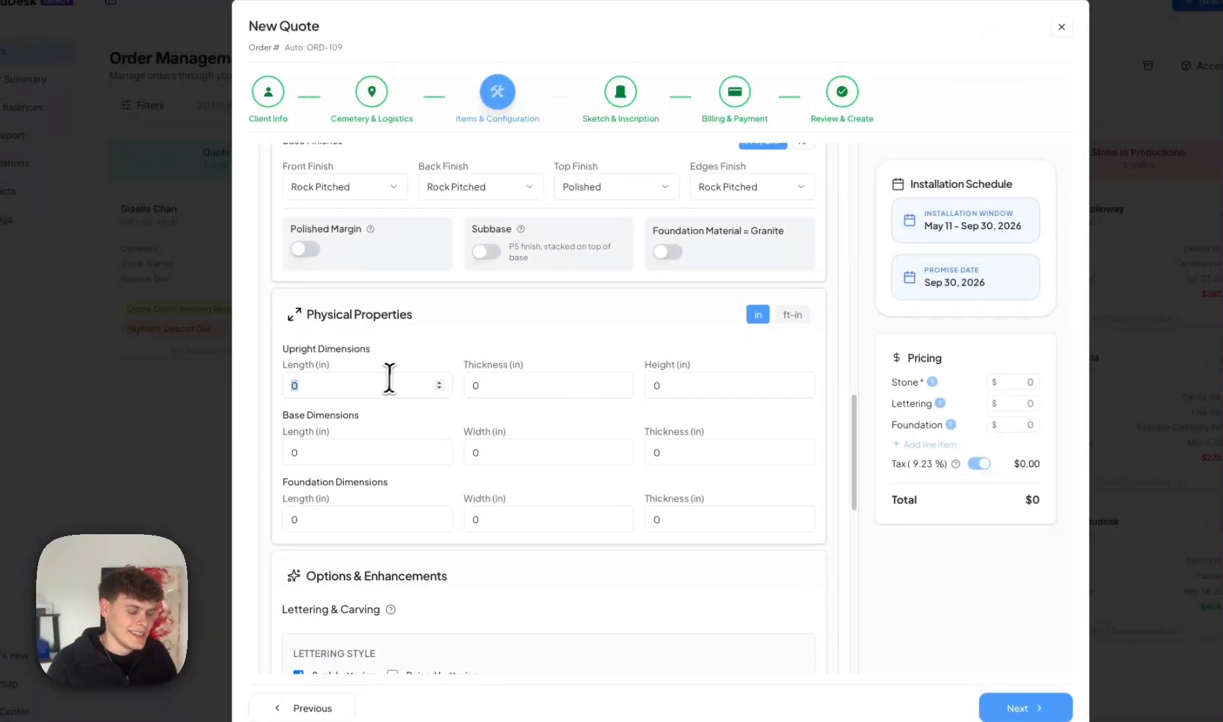
{"action": "left_click", "coordinate": [788, 316]}
Enter 3 ft 3 in for each upright, base and foundation dimension.
{"action": "left_click", "coordinate": [311, 386]}
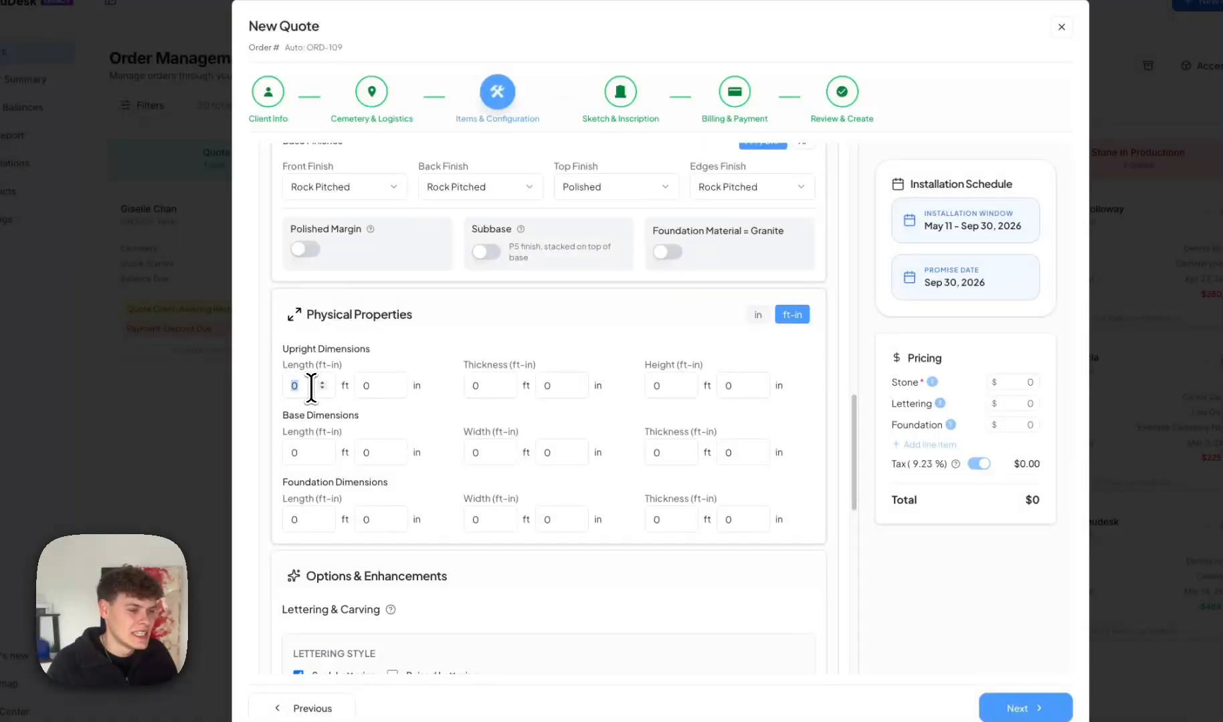
{"action": "type", "text": "3"}
{"action": "key", "text": "Tab"}
{"action": "type", "text": "3"}
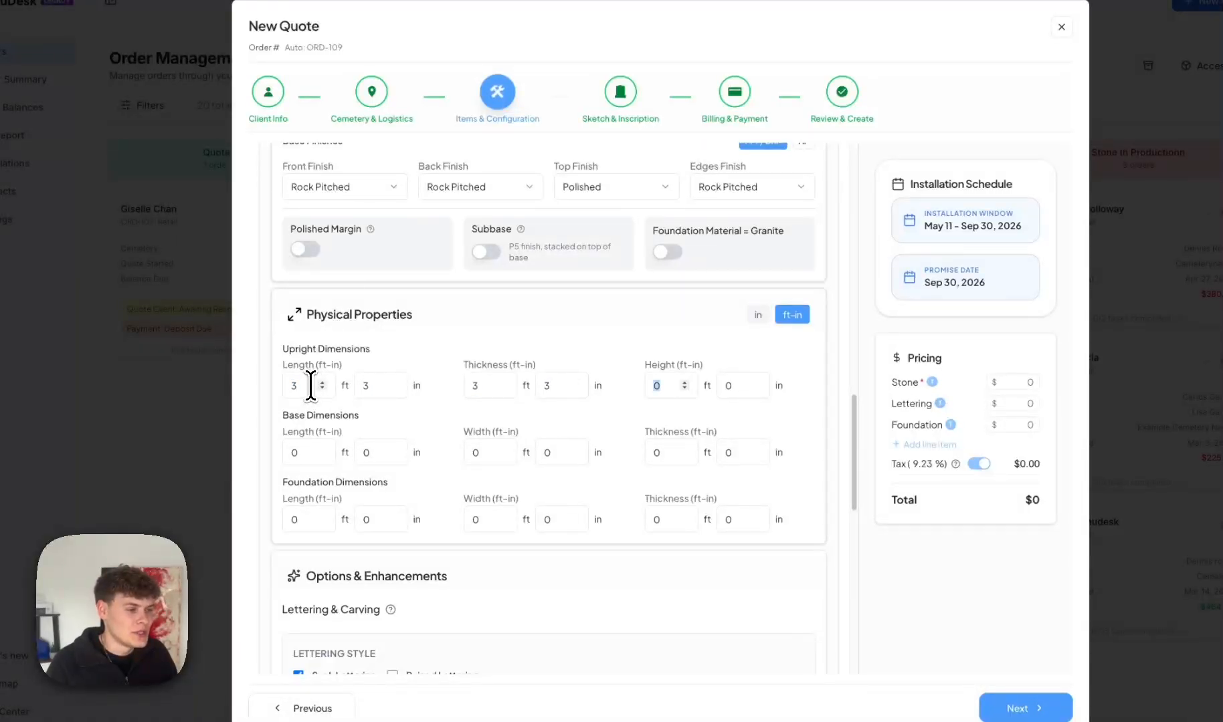
{"action": "type", "text": "3"}
{"action": "key", "text": "Tab"}
{"action": "type", "text": "3"}
{"action": "key", "text": "Tab"}
{"action": "type", "text": "3"}
{"action": "key", "text": "Tab"}
{"action": "type", "text": "3\t3"}
{"action": "key", "text": "Tab"}
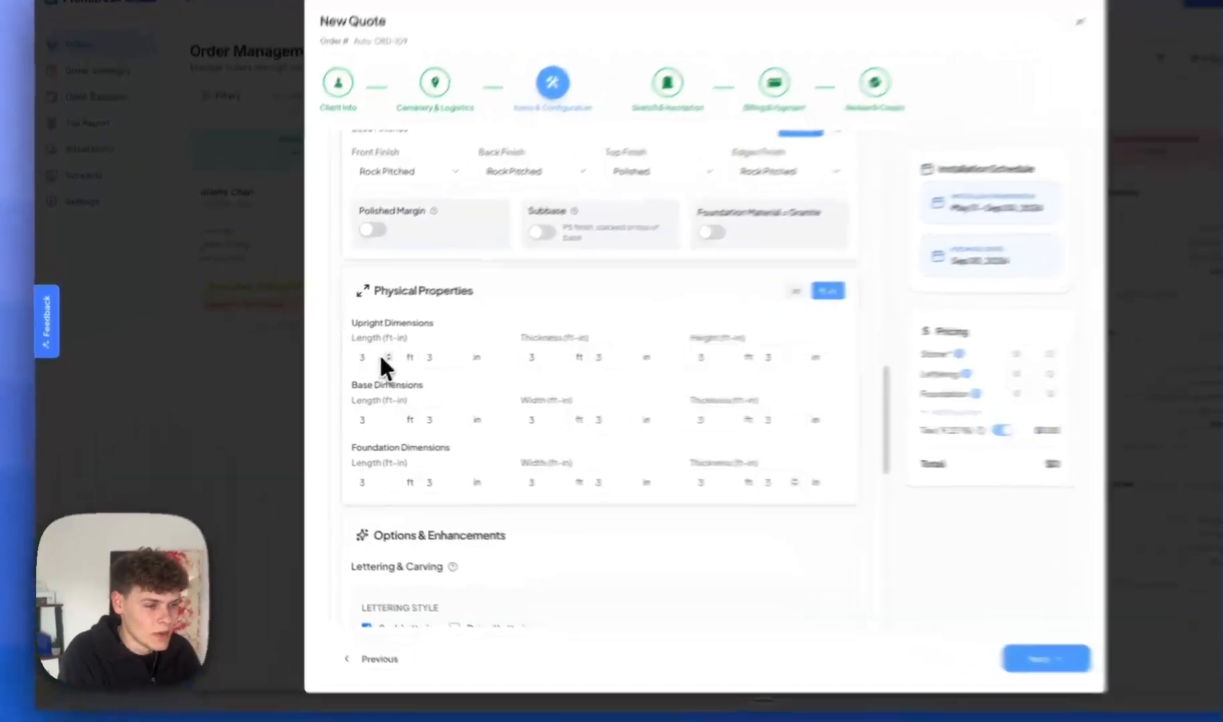
Toggle the V-Sunk, U-Sunk and Standard lettering style options.
{"action": "scroll", "coordinate": [440, 380], "scroll_direction": "down", "scroll_amount": 3}
{"action": "scroll", "coordinate": [515, 374], "scroll_direction": "down", "scroll_amount": 1}
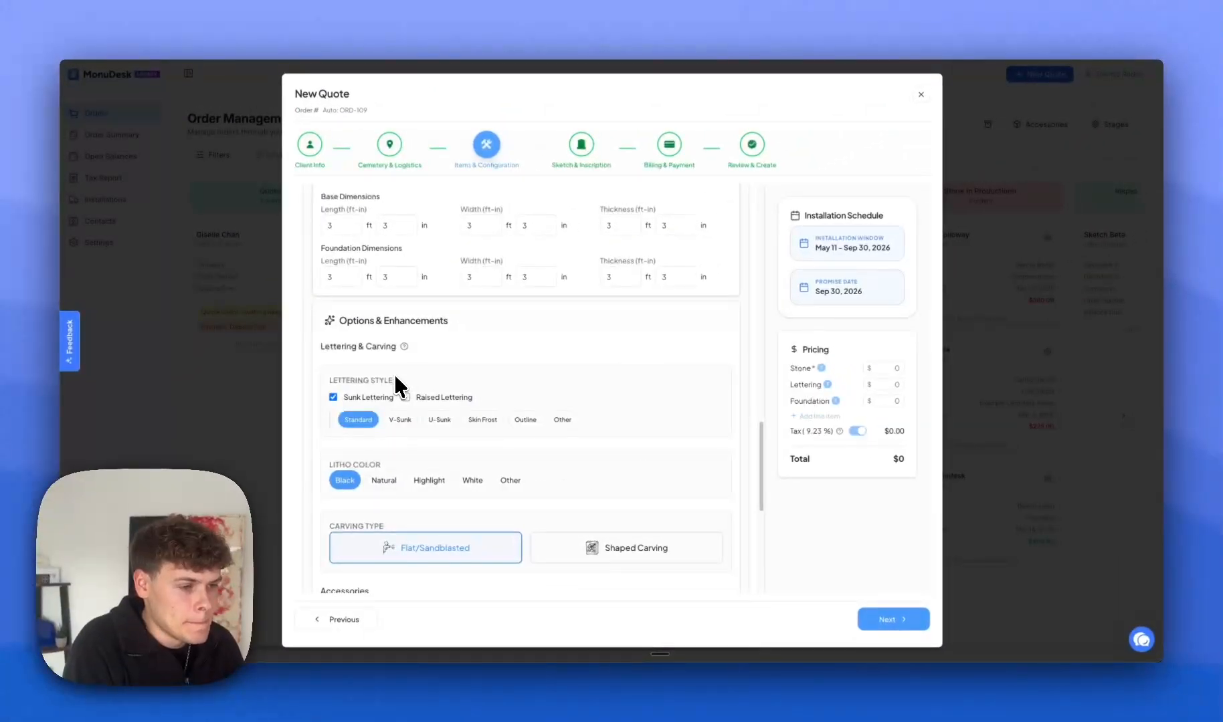
{"action": "scroll", "coordinate": [459, 365], "scroll_direction": "down", "scroll_amount": 1}
{"action": "scroll", "coordinate": [399, 387], "scroll_direction": "down", "scroll_amount": 2}
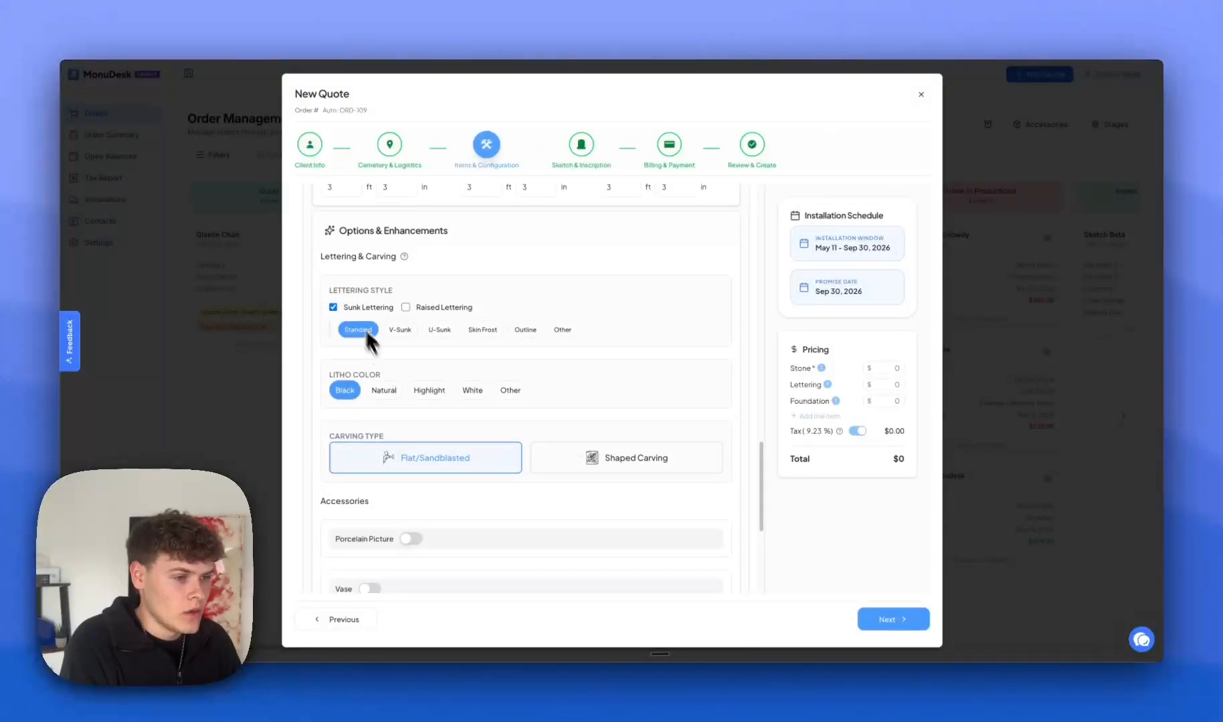
{"action": "left_click_drag", "start_coordinate": [335, 291], "coordinate": [386, 292]}
{"action": "left_click", "coordinate": [492, 299]}
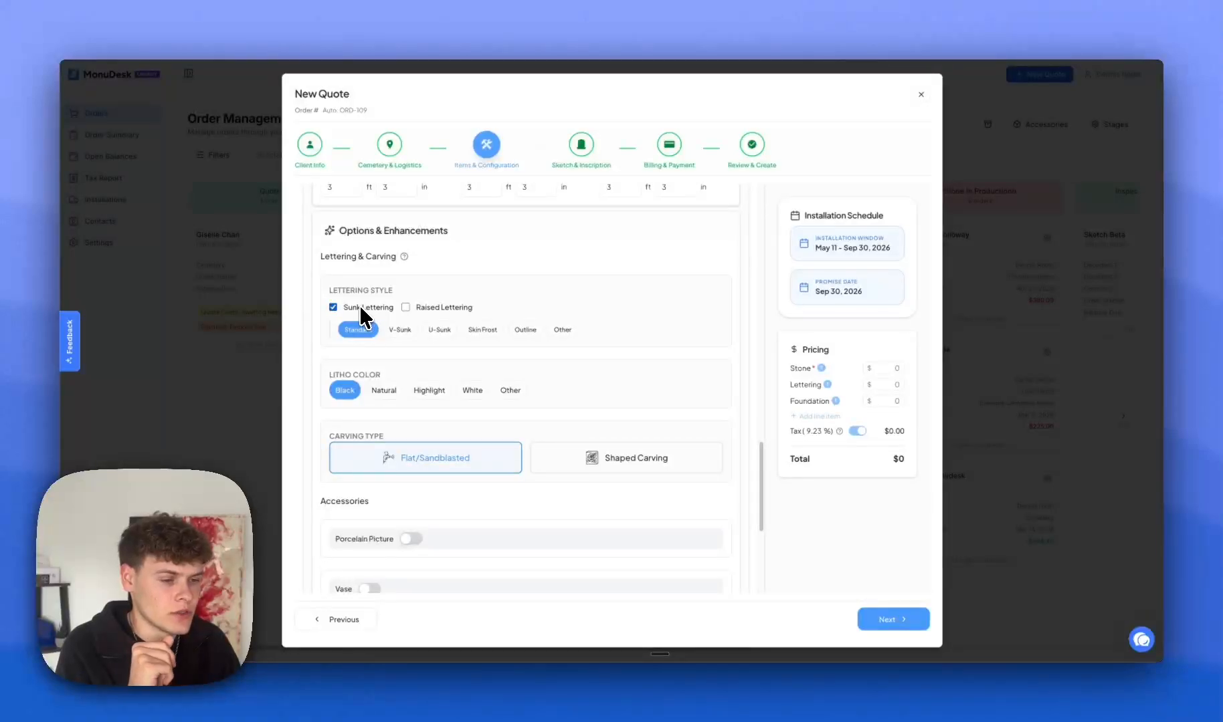
{"action": "left_click", "coordinate": [400, 330]}
{"action": "left_click", "coordinate": [439, 329]}
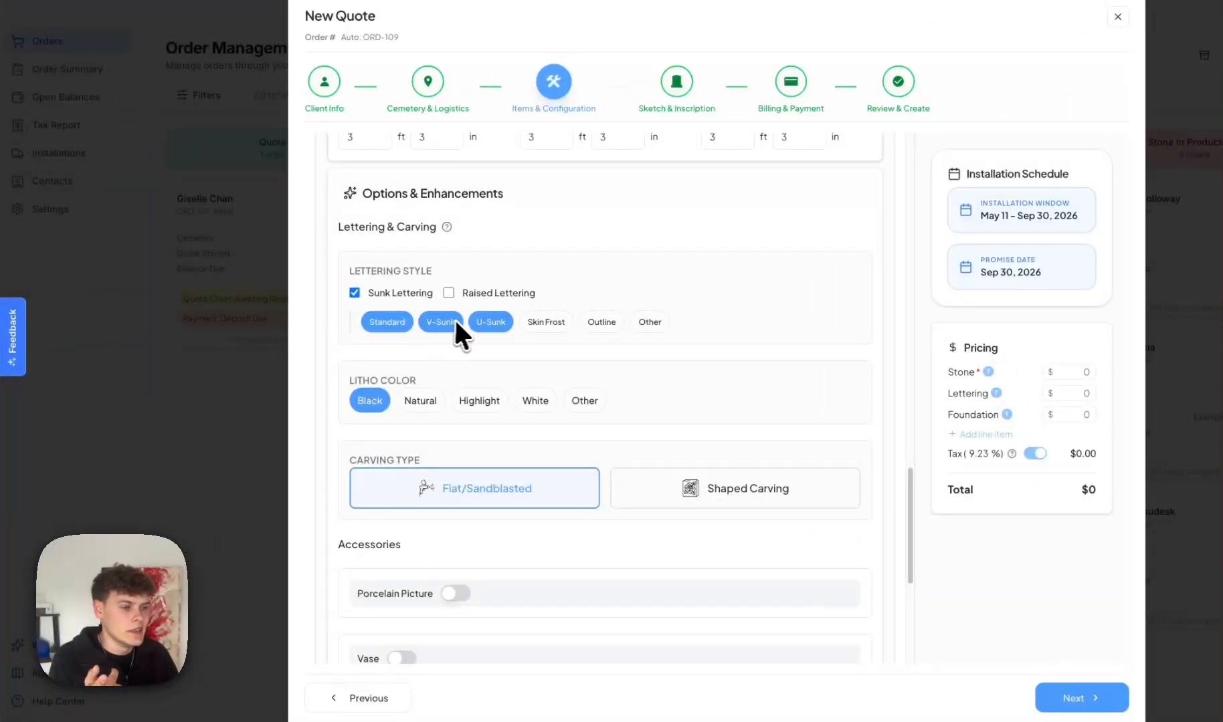
{"action": "left_click", "coordinate": [469, 327]}
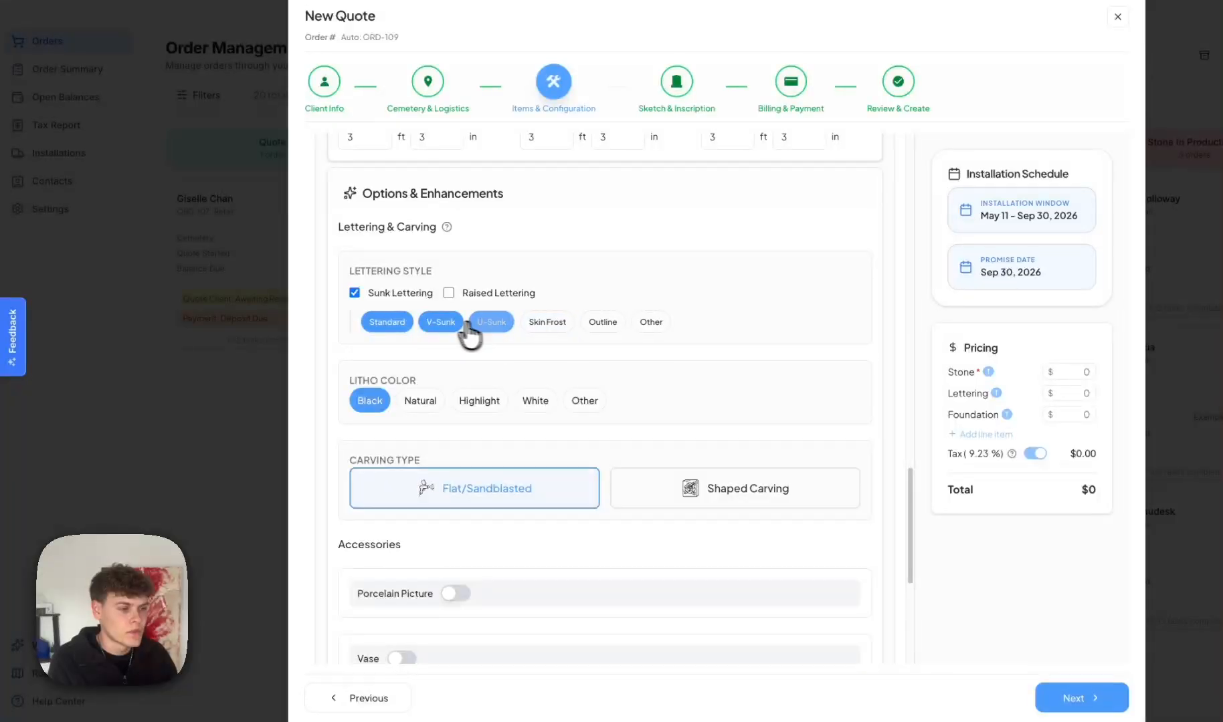
{"action": "left_click", "coordinate": [456, 324]}
{"action": "left_click", "coordinate": [395, 324]}
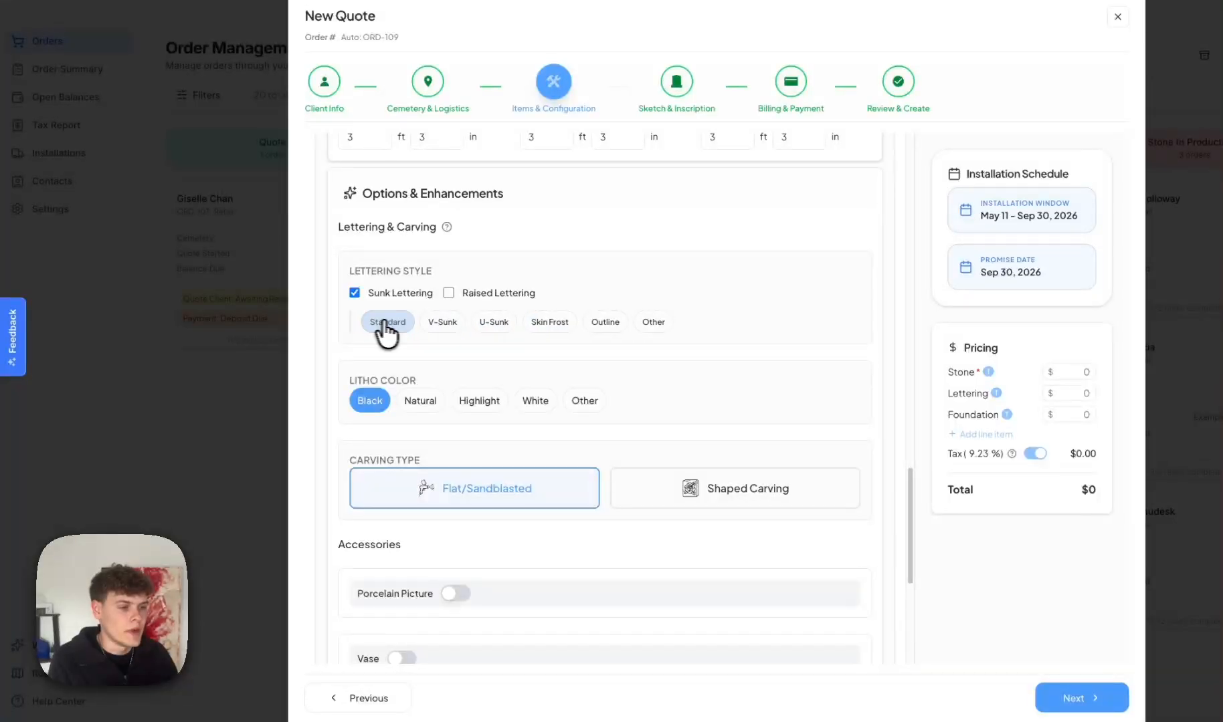
{"action": "left_click", "coordinate": [436, 322]}
{"action": "left_click", "coordinate": [485, 324]}
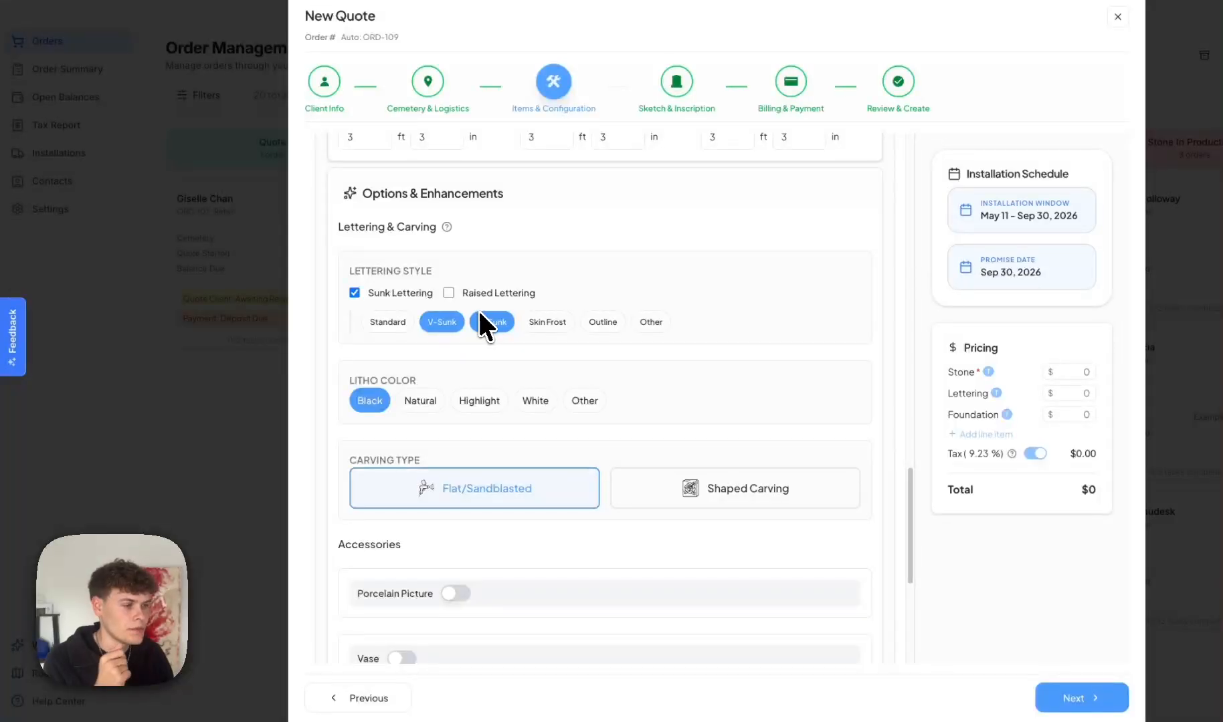
Try a custom Other style, then use Raised Lettering instead of Sunk Lettering.
{"action": "left_click", "coordinate": [650, 322]}
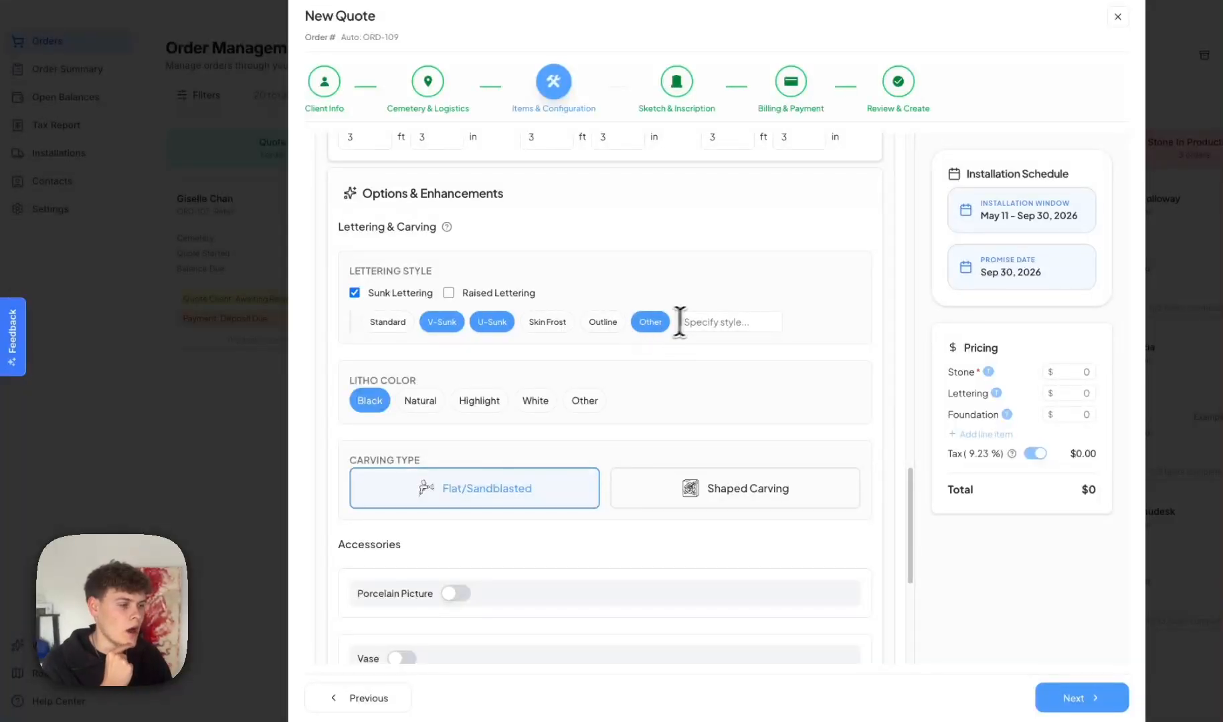
{"action": "left_click", "coordinate": [699, 320]}
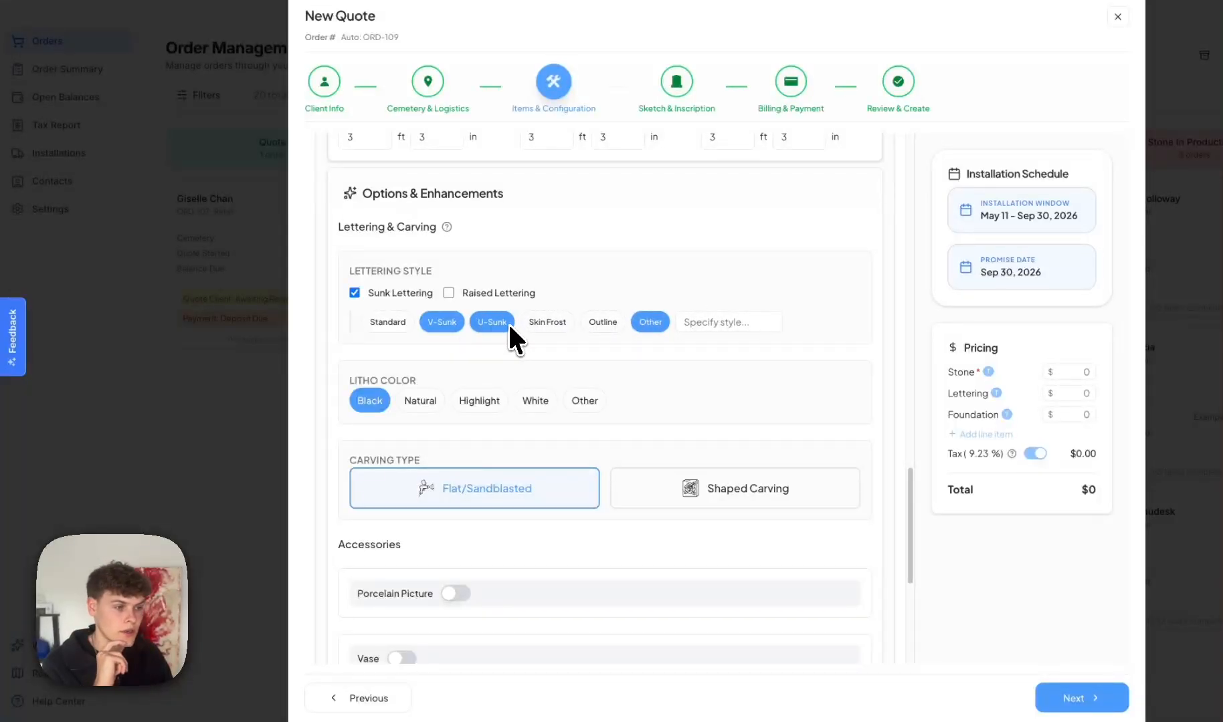
{"action": "left_click", "coordinate": [634, 323]}
{"action": "left_click", "coordinate": [478, 295]}
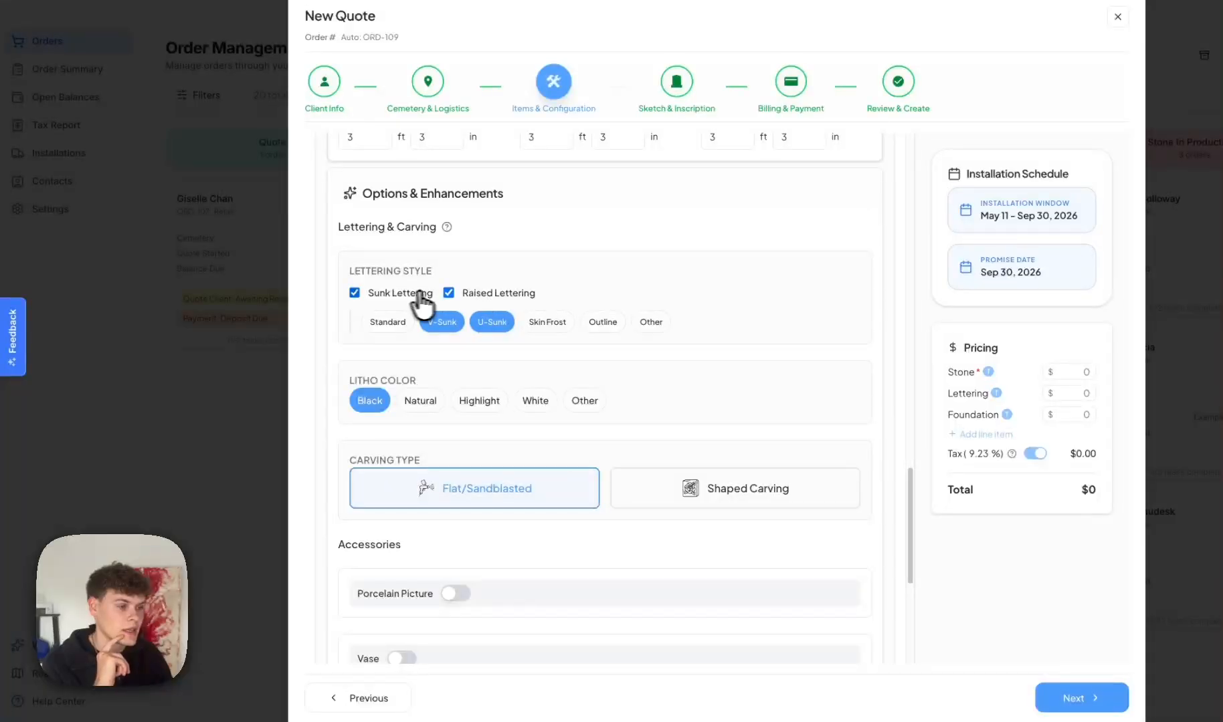
{"action": "left_click", "coordinate": [410, 298]}
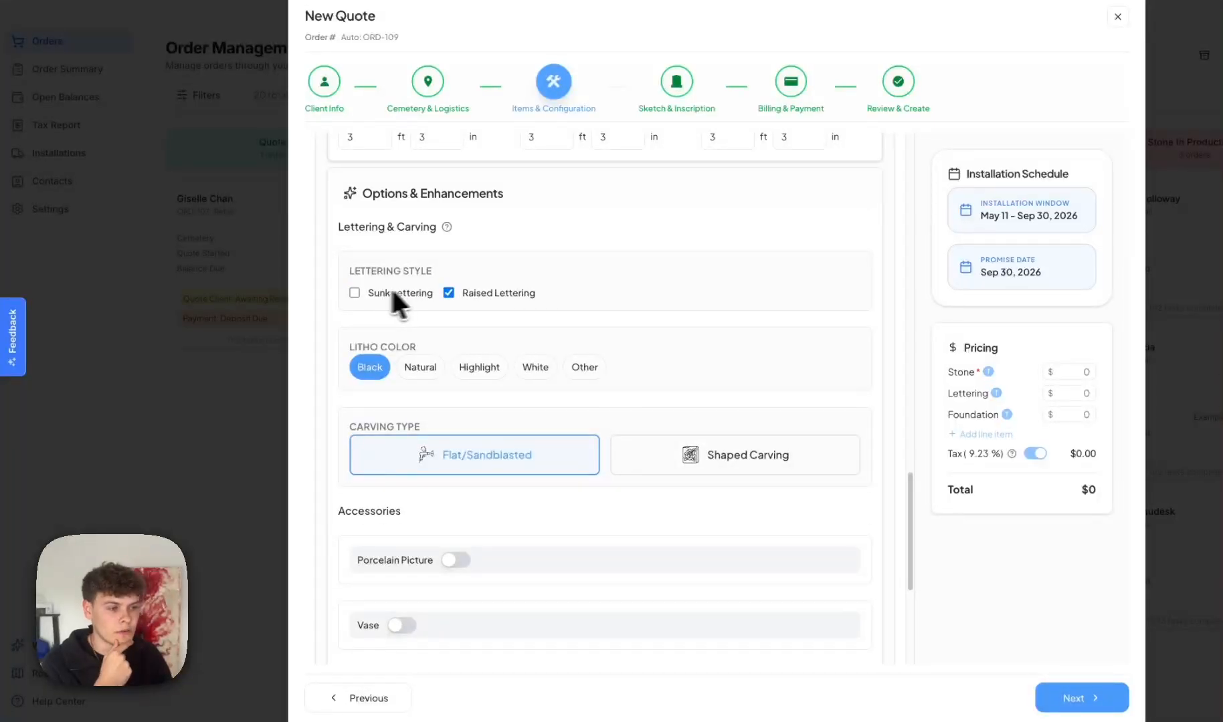
{"action": "left_click", "coordinate": [446, 292]}
{"action": "left_click", "coordinate": [447, 293]}
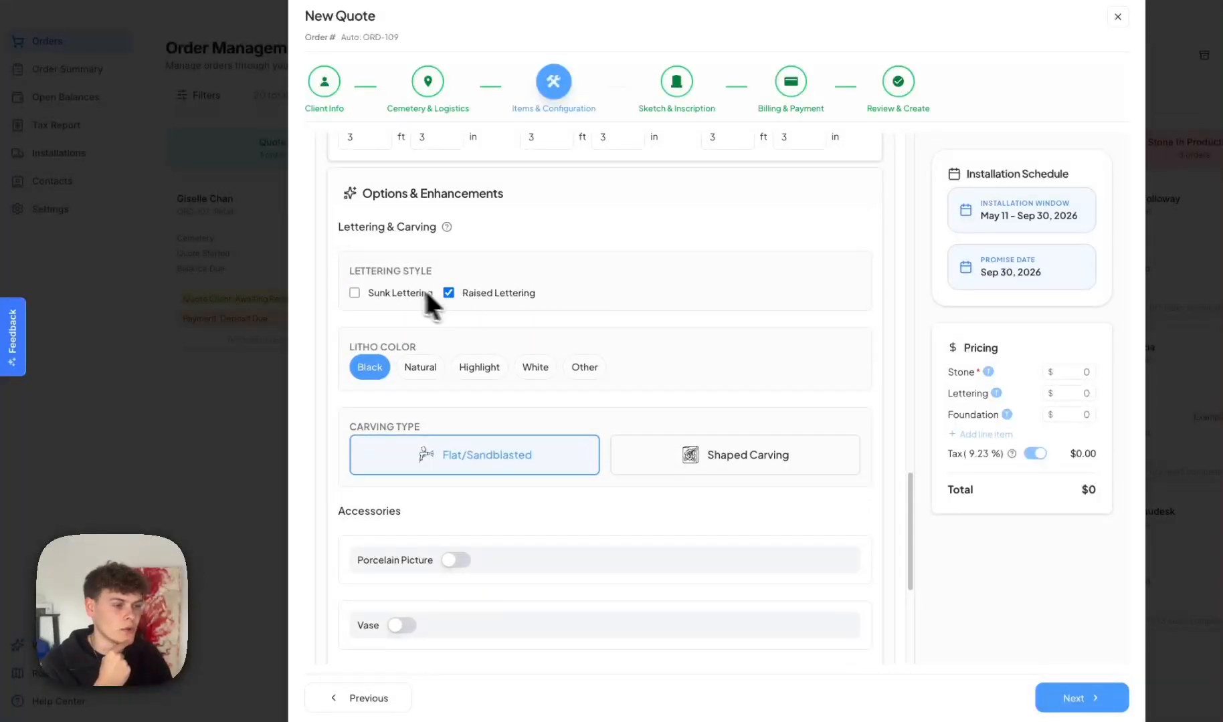
Try the Natural, Highlight, White and Other litho colours, leaving only Black.
{"action": "scroll", "coordinate": [395, 358], "scroll_direction": "down", "scroll_amount": 1}
{"action": "left_click", "coordinate": [417, 355]}
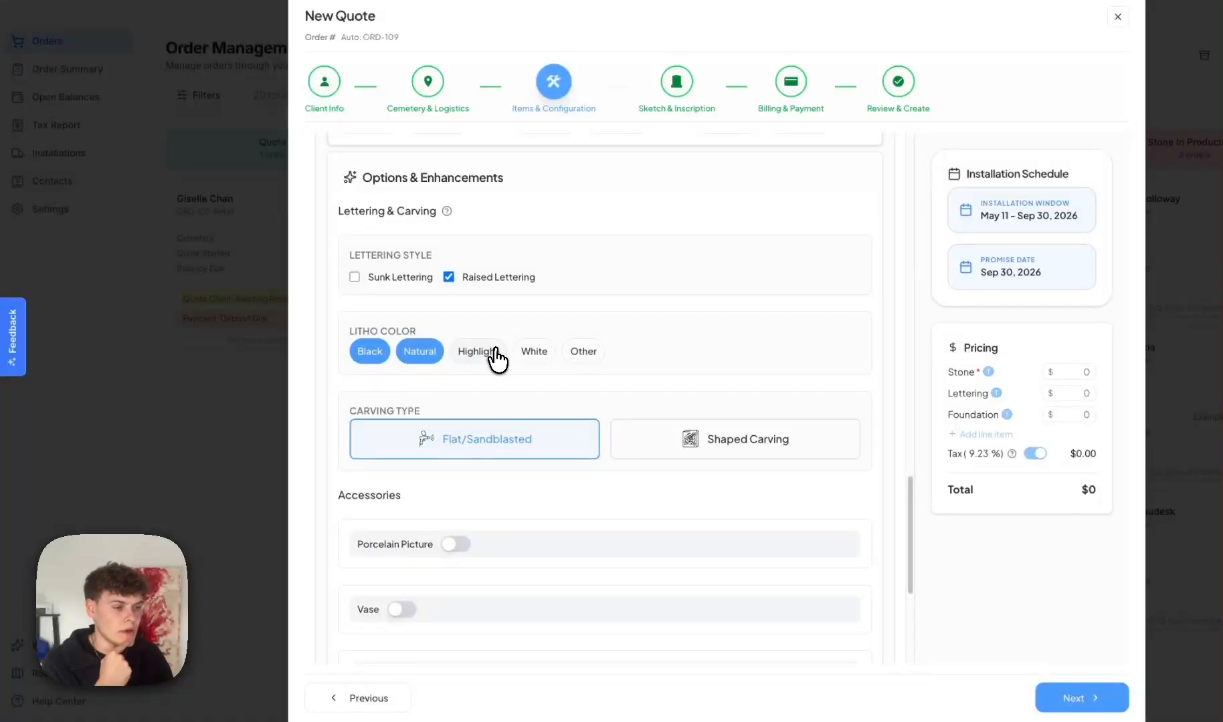
{"action": "left_click", "coordinate": [489, 354]}
{"action": "left_click", "coordinate": [534, 353]}
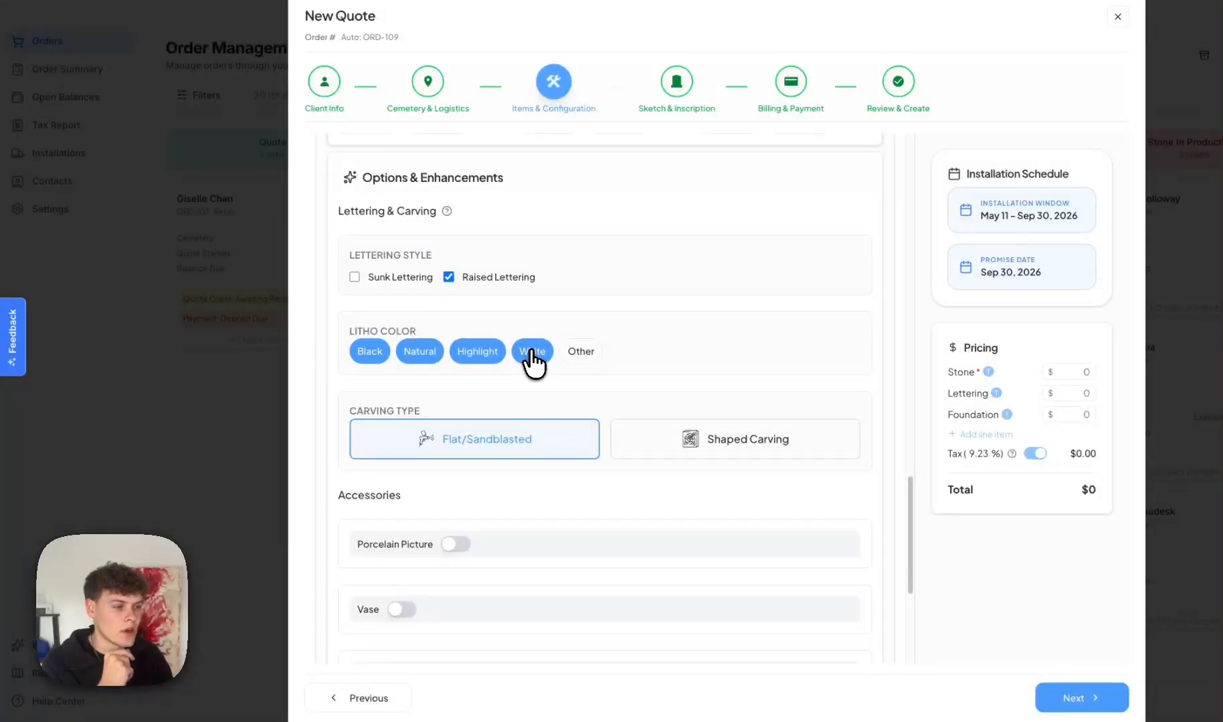
{"action": "left_click", "coordinate": [581, 353]}
{"action": "left_click", "coordinate": [579, 353]}
{"action": "left_click", "coordinate": [533, 353]}
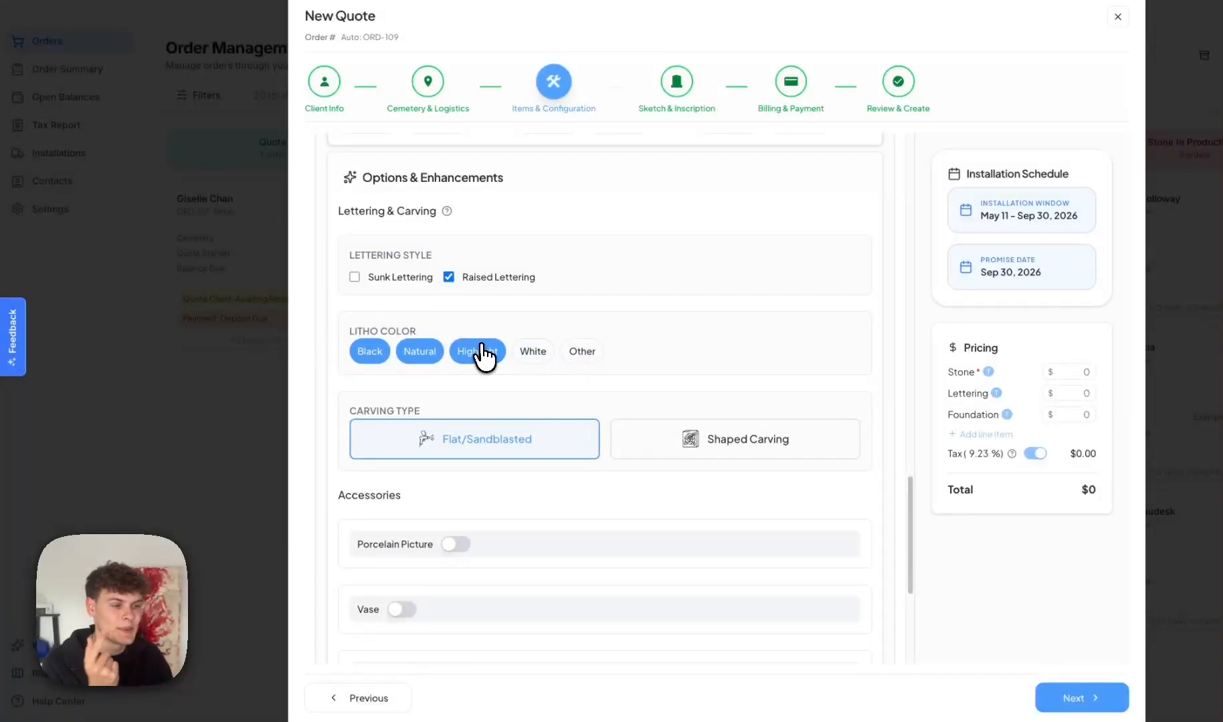
{"action": "left_click", "coordinate": [482, 351]}
{"action": "left_click", "coordinate": [419, 351]}
Review the carving type, leaving it on Flat/Sandblasted.
{"action": "scroll", "coordinate": [468, 362], "scroll_direction": "down", "scroll_amount": 1}
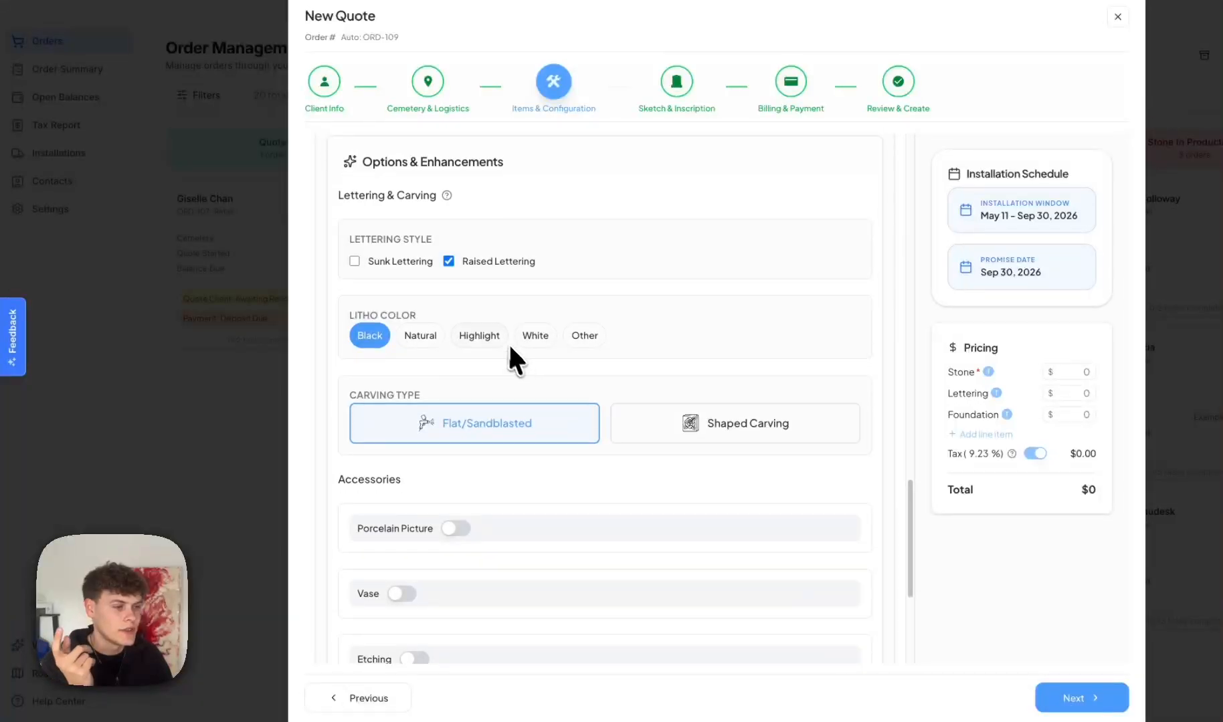
{"action": "scroll", "coordinate": [498, 338], "scroll_direction": "down", "scroll_amount": 3}
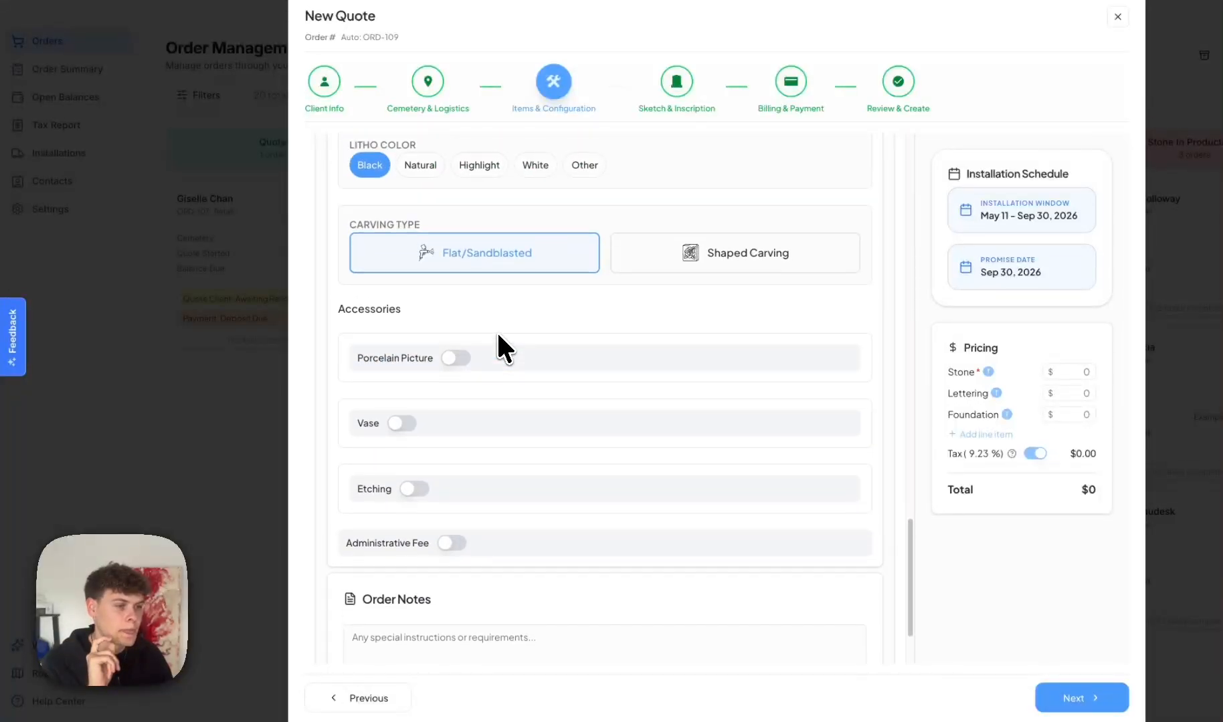
{"action": "scroll", "coordinate": [497, 331], "scroll_direction": "up", "scroll_amount": 1}
{"action": "left_click_drag", "start_coordinate": [355, 271], "coordinate": [404, 270]}
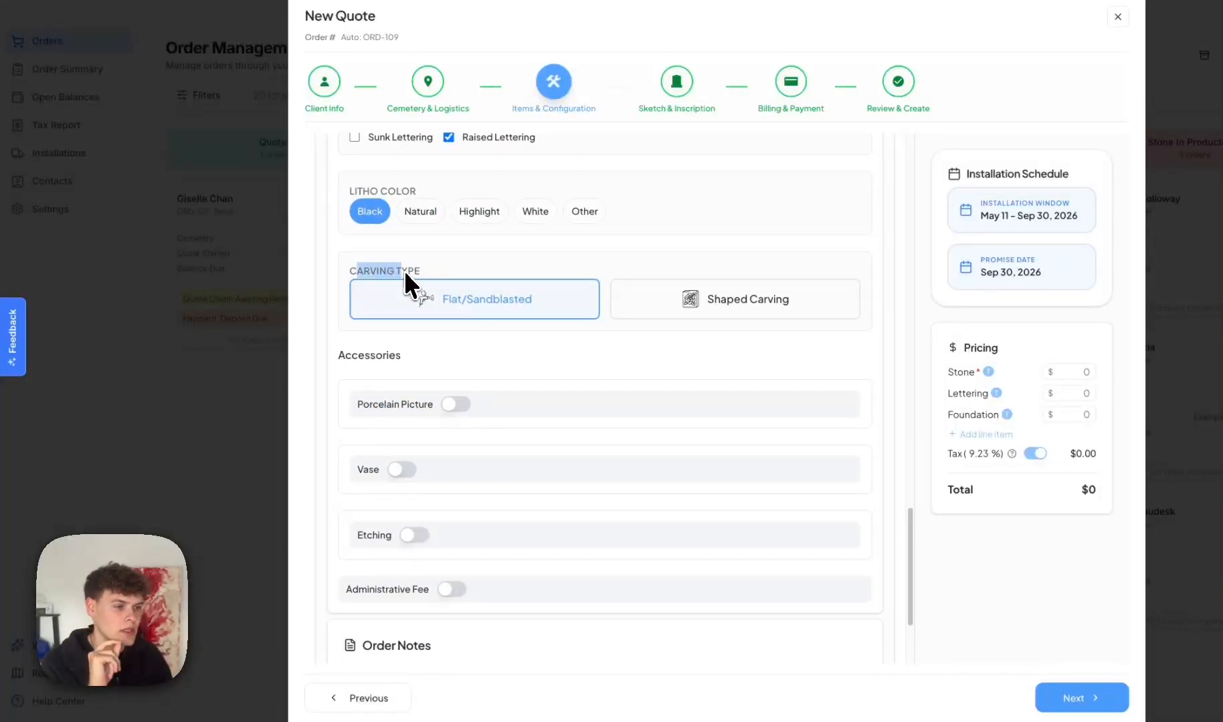
{"action": "left_click", "coordinate": [397, 268]}
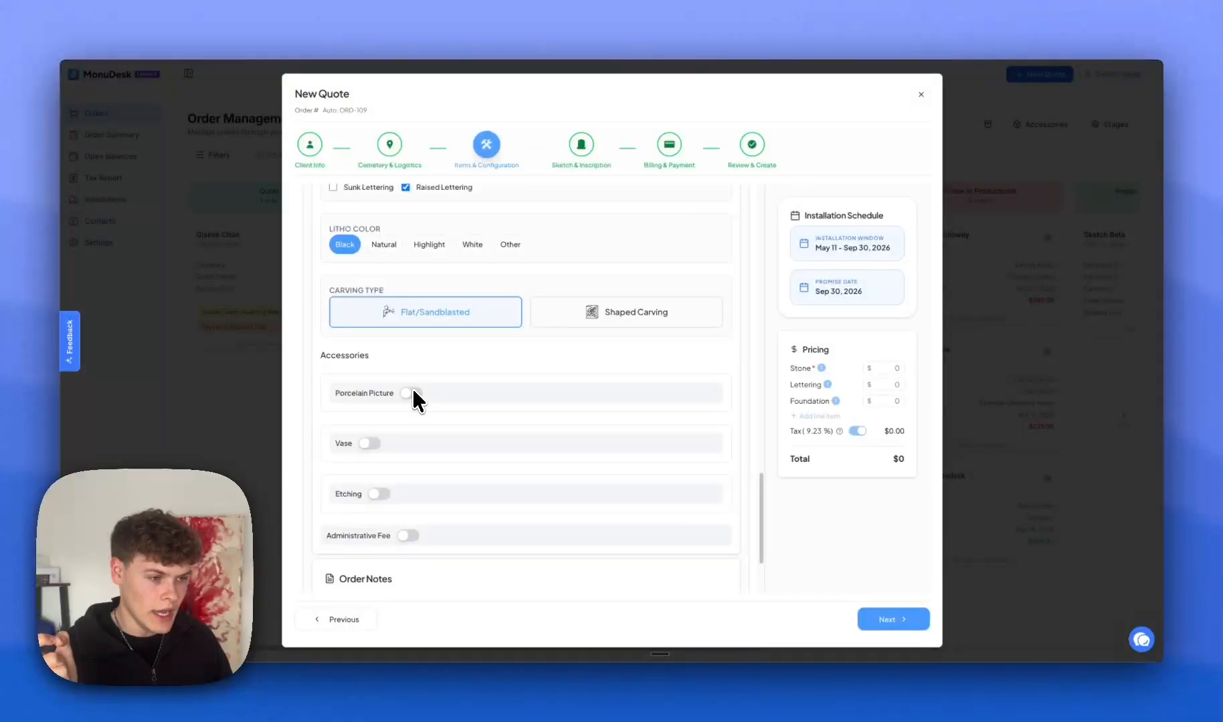
{"action": "scroll", "coordinate": [411, 392], "scroll_direction": "down", "scroll_amount": 1}
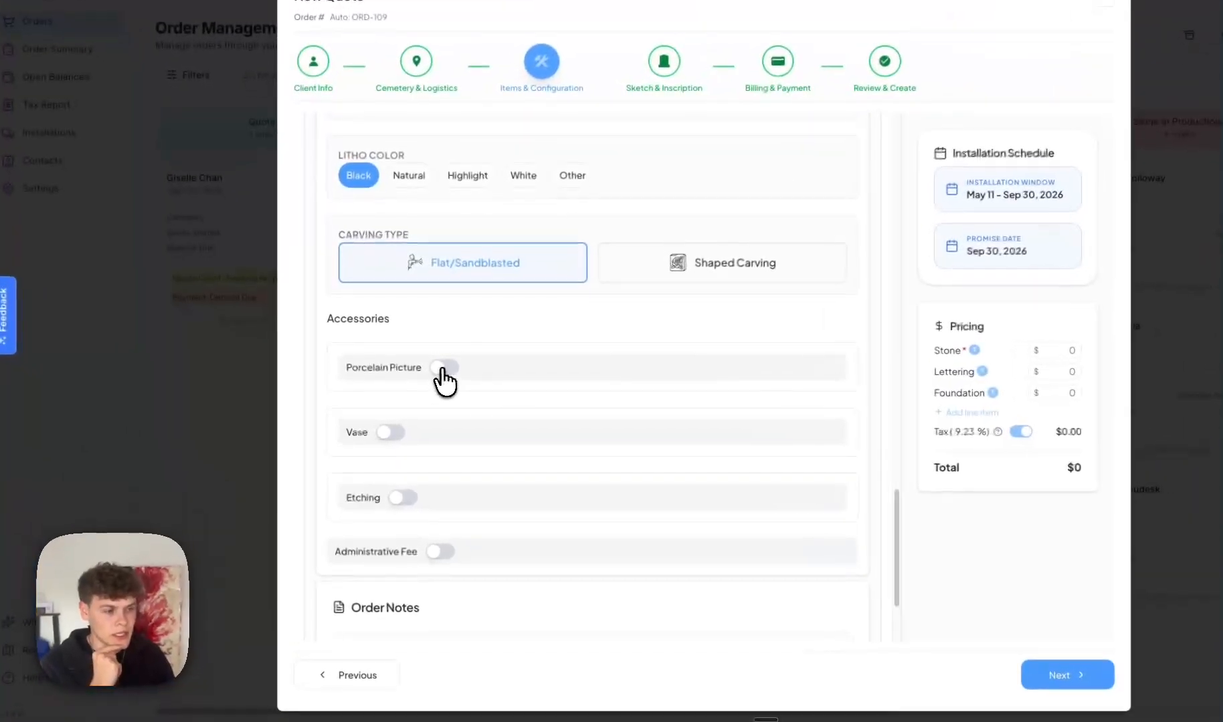
Add a Rectangle porcelain picture, trying 4x4 before settling on 2x3, for $150 accessories.
{"action": "left_click", "coordinate": [410, 382]}
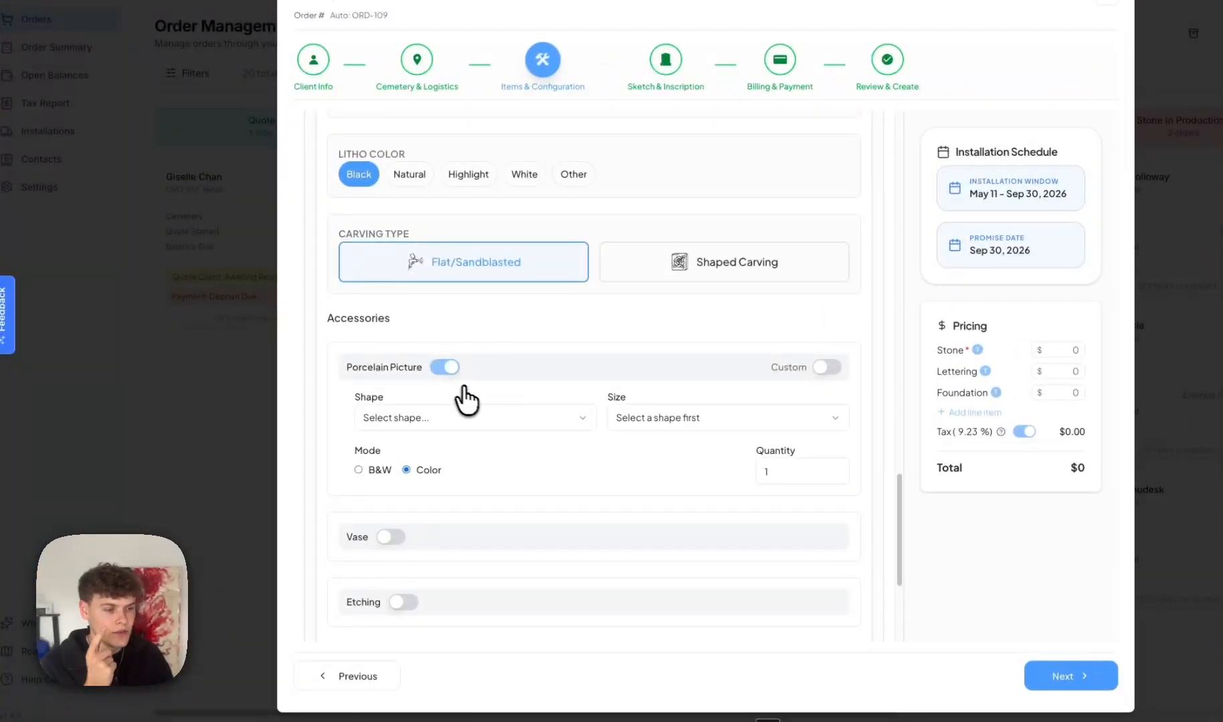
{"action": "left_click", "coordinate": [439, 416]}
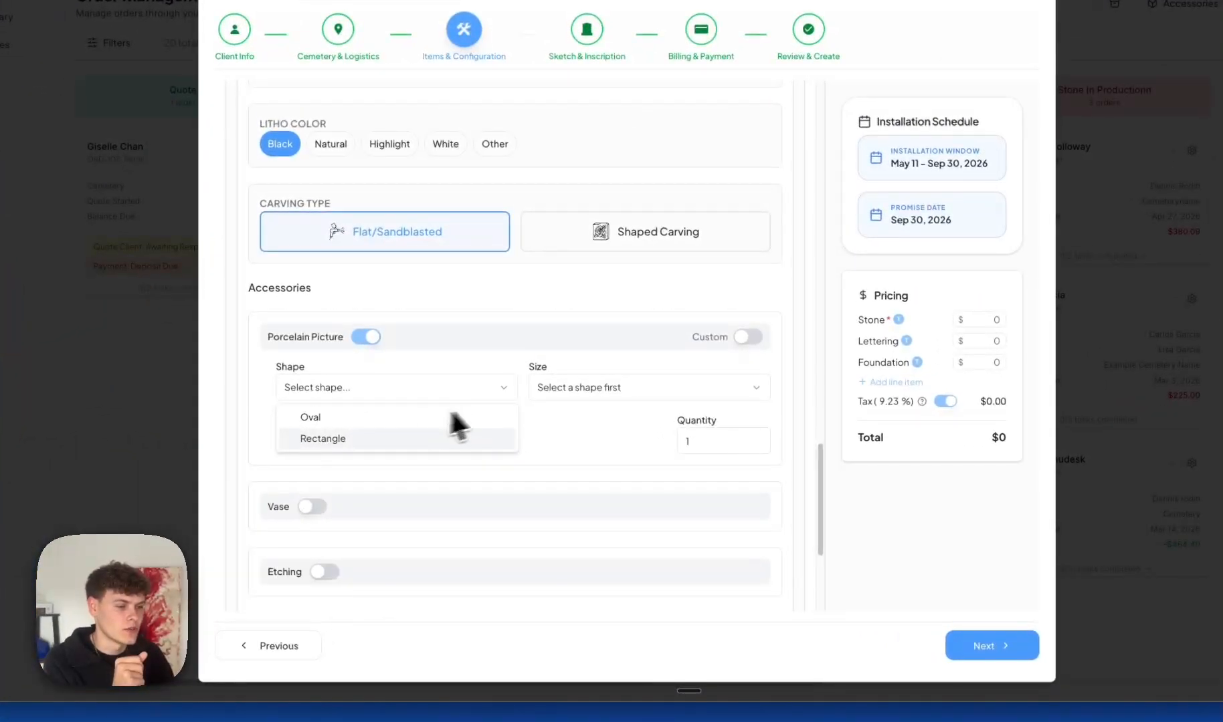
{"action": "left_click", "coordinate": [406, 439]}
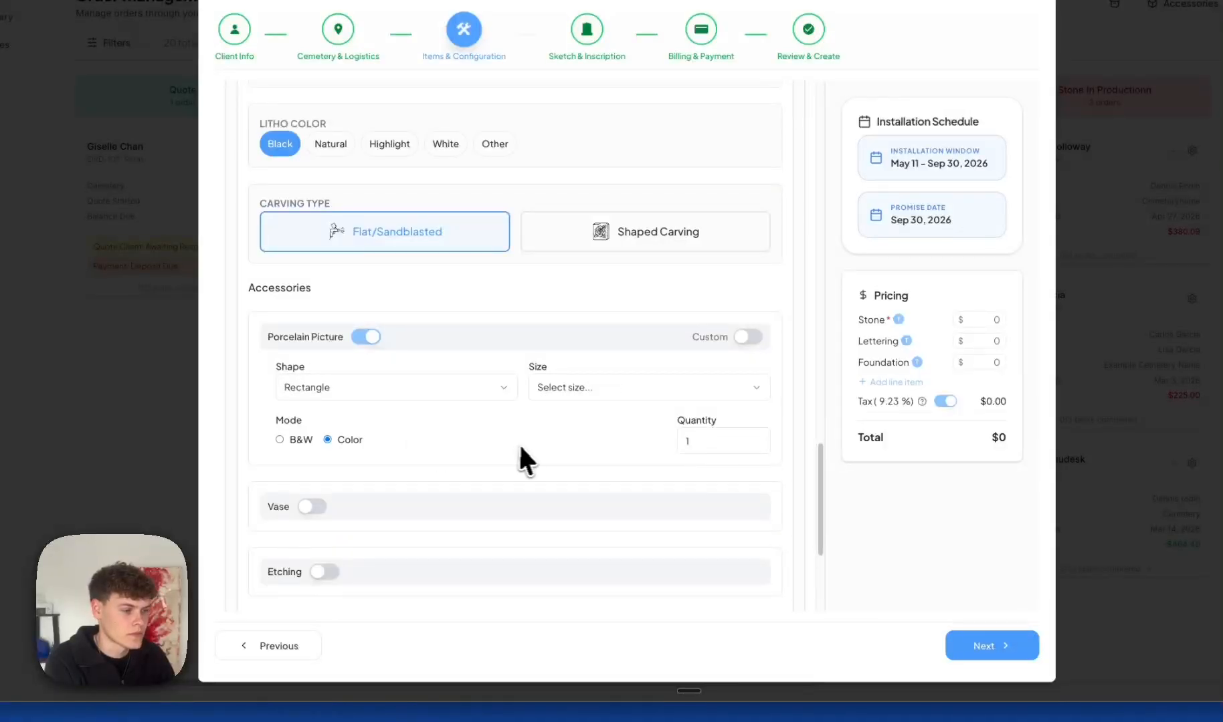
{"action": "left_click", "coordinate": [561, 395]}
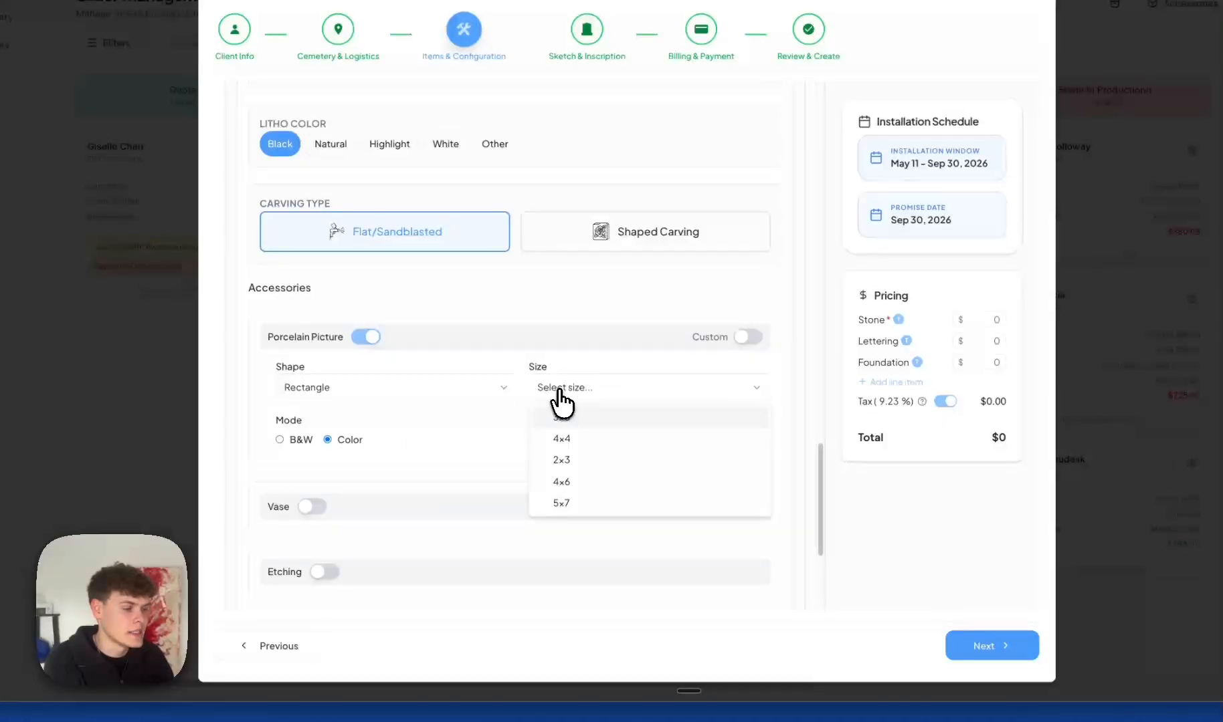
{"action": "left_click", "coordinate": [564, 438]}
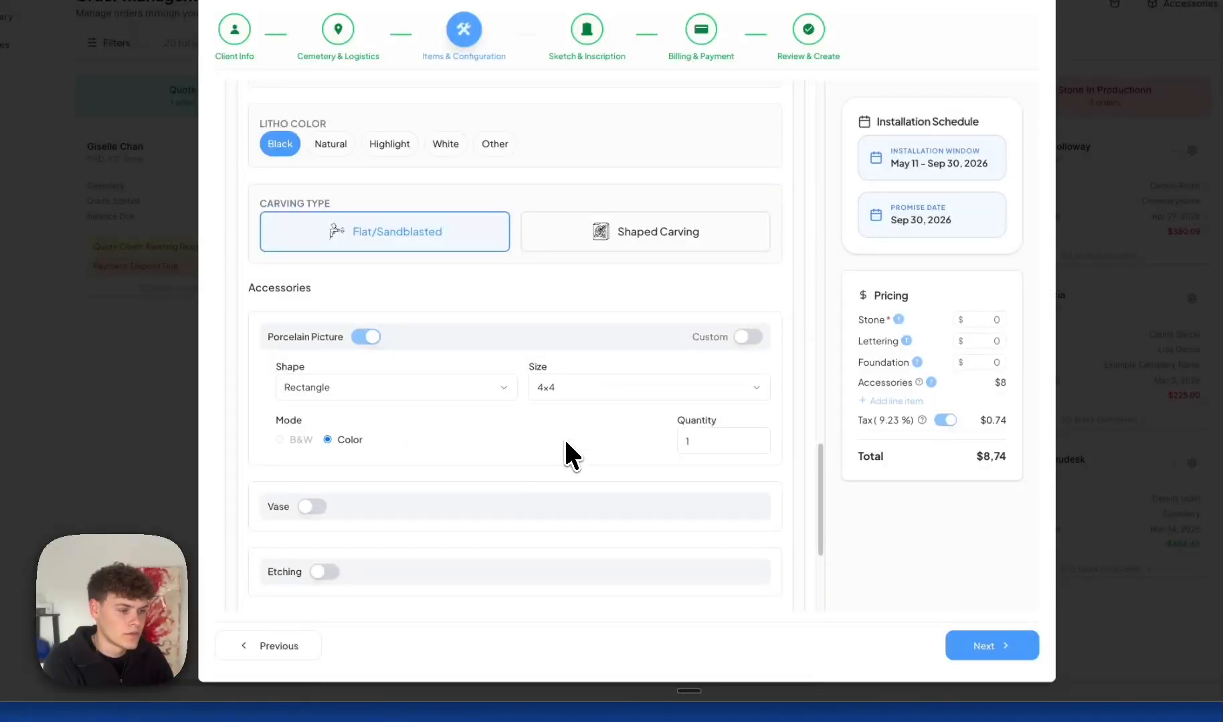
{"action": "left_click", "coordinate": [566, 396]}
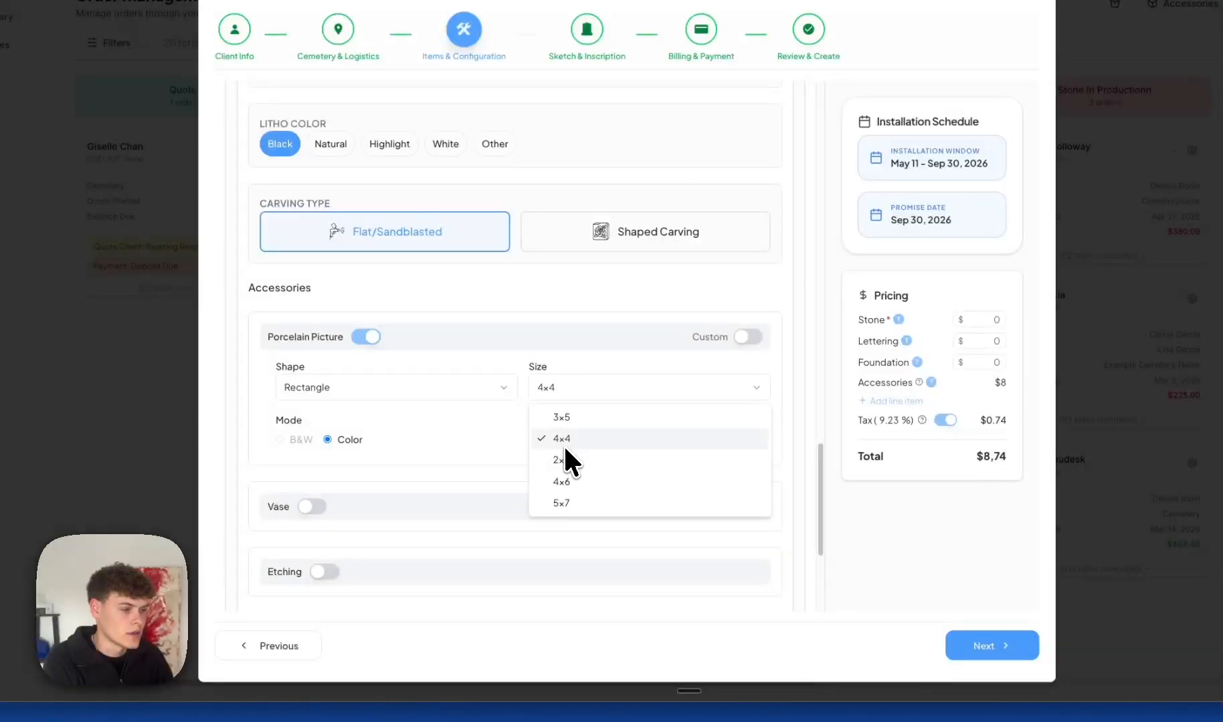
{"action": "left_click", "coordinate": [565, 456]}
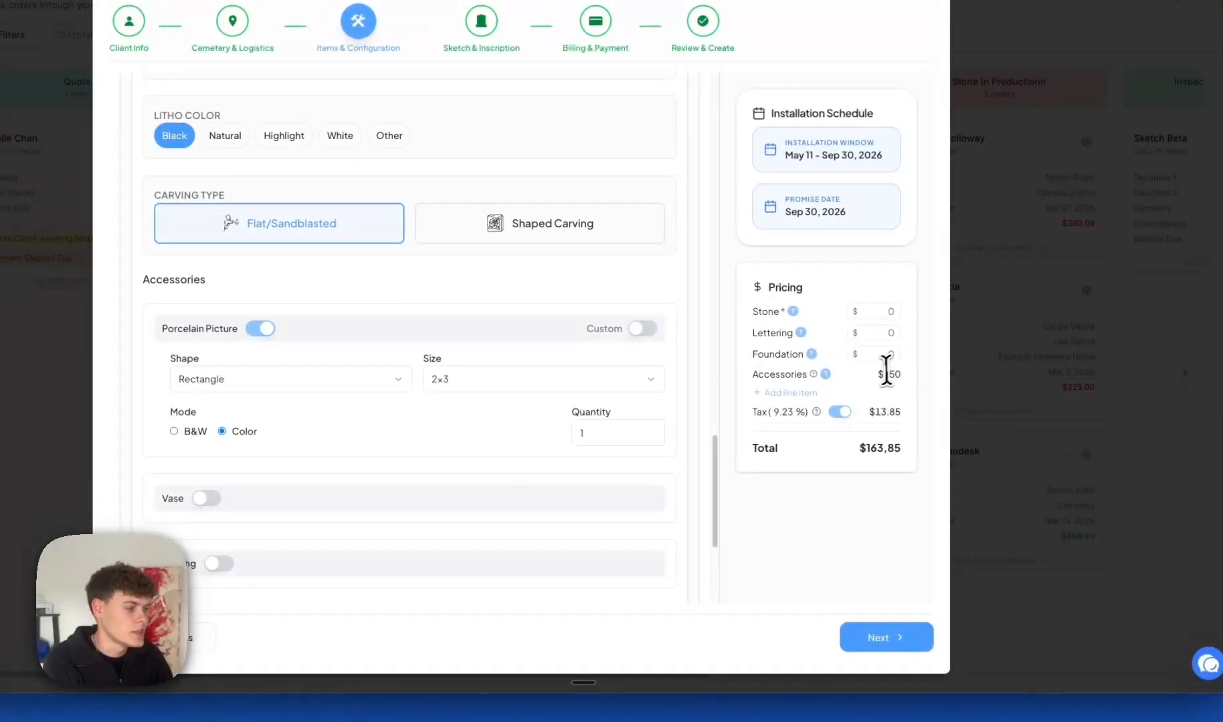
{"action": "left_click_drag", "start_coordinate": [984, 382], "coordinate": [1011, 378]}
{"action": "left_click_drag", "start_coordinate": [905, 370], "coordinate": [900, 367]}
{"action": "left_click", "coordinate": [811, 513]}
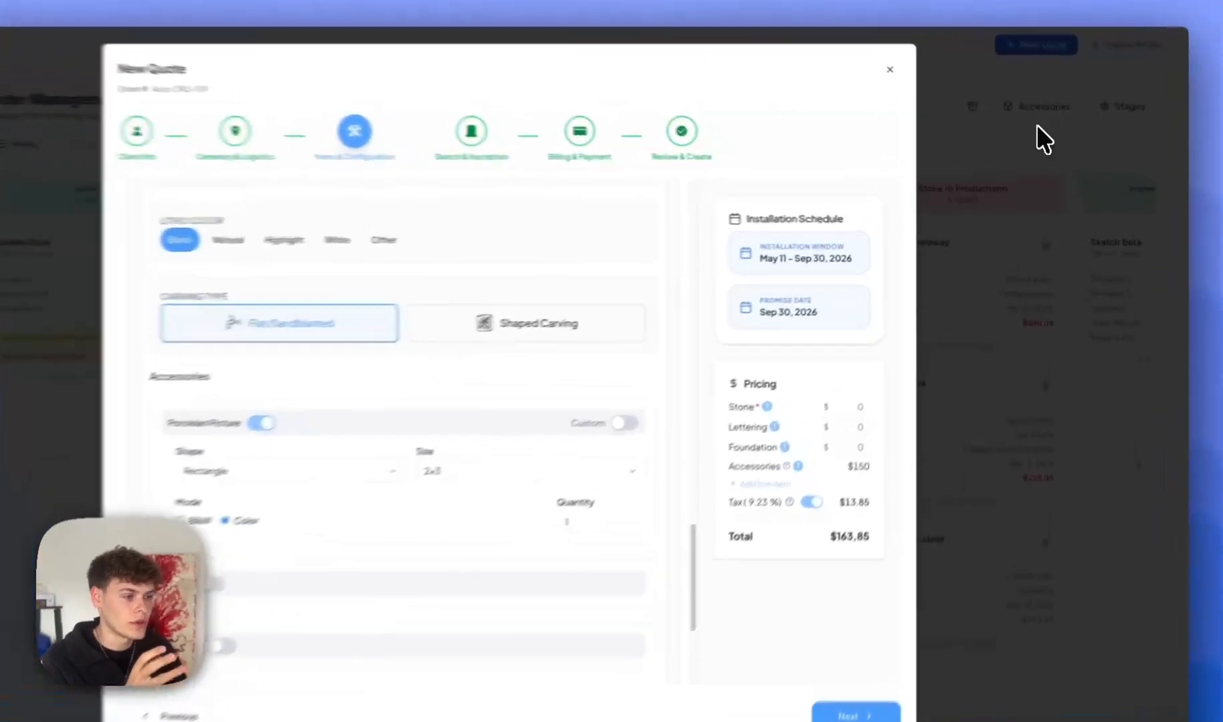
Try a custom porcelain request charged now at a $20 customer price, then turn custom off.
{"action": "double_click", "coordinate": [893, 417]}
{"action": "left_click", "coordinate": [505, 436]}
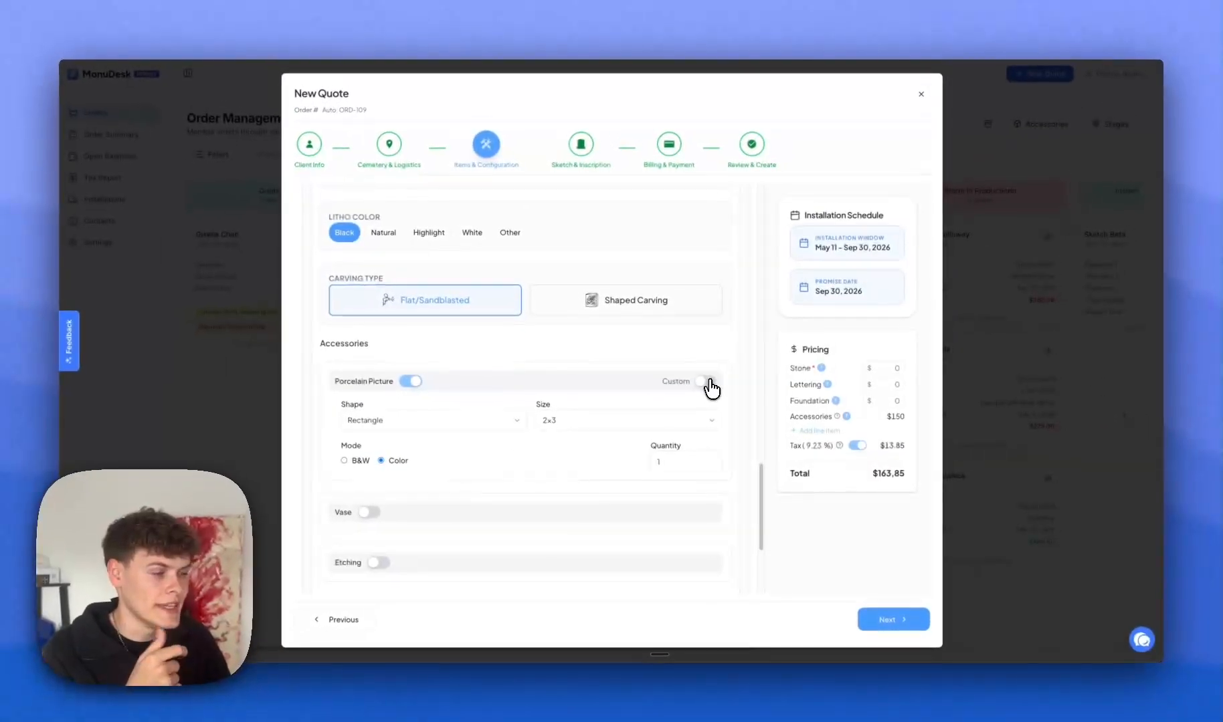
{"action": "left_click", "coordinate": [665, 352]}
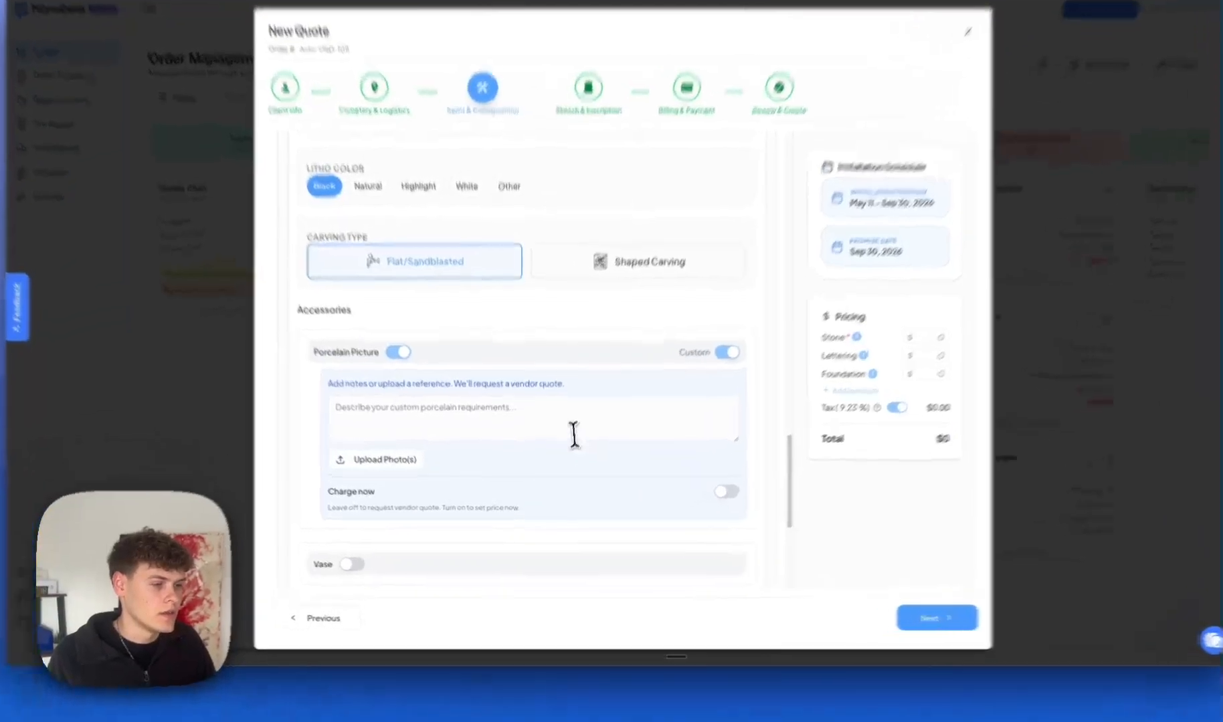
{"action": "left_click", "coordinate": [505, 452]}
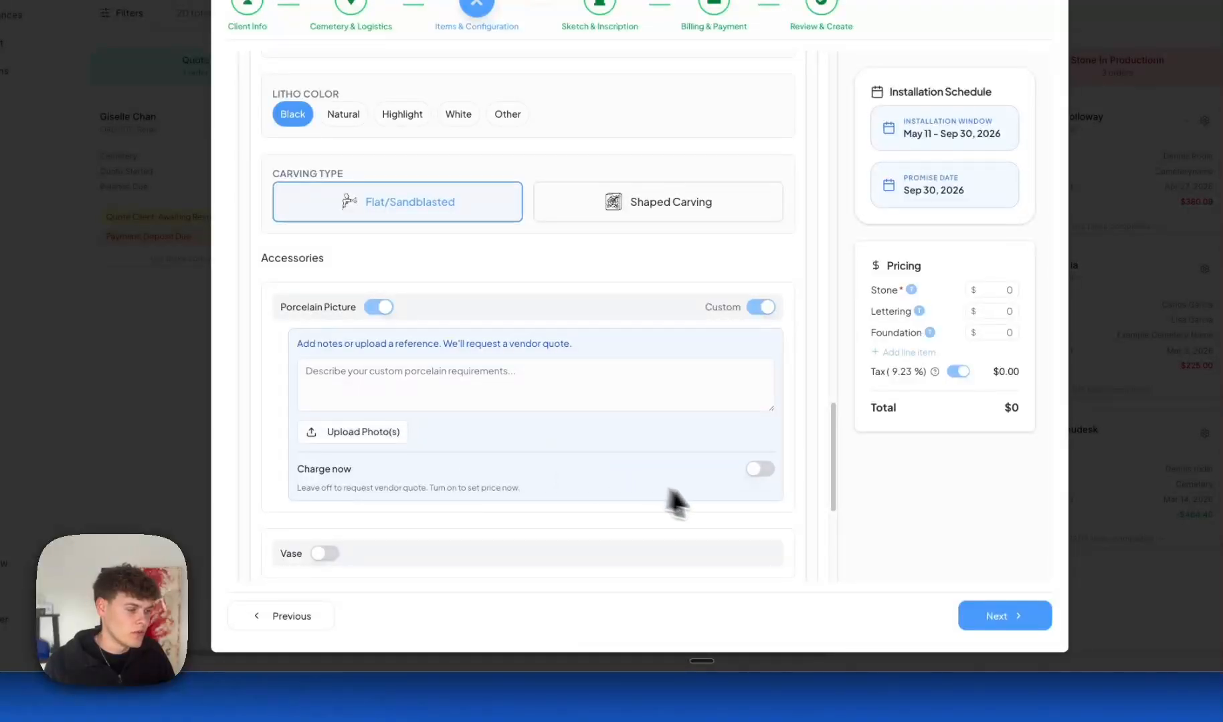
{"action": "left_click", "coordinate": [756, 469]}
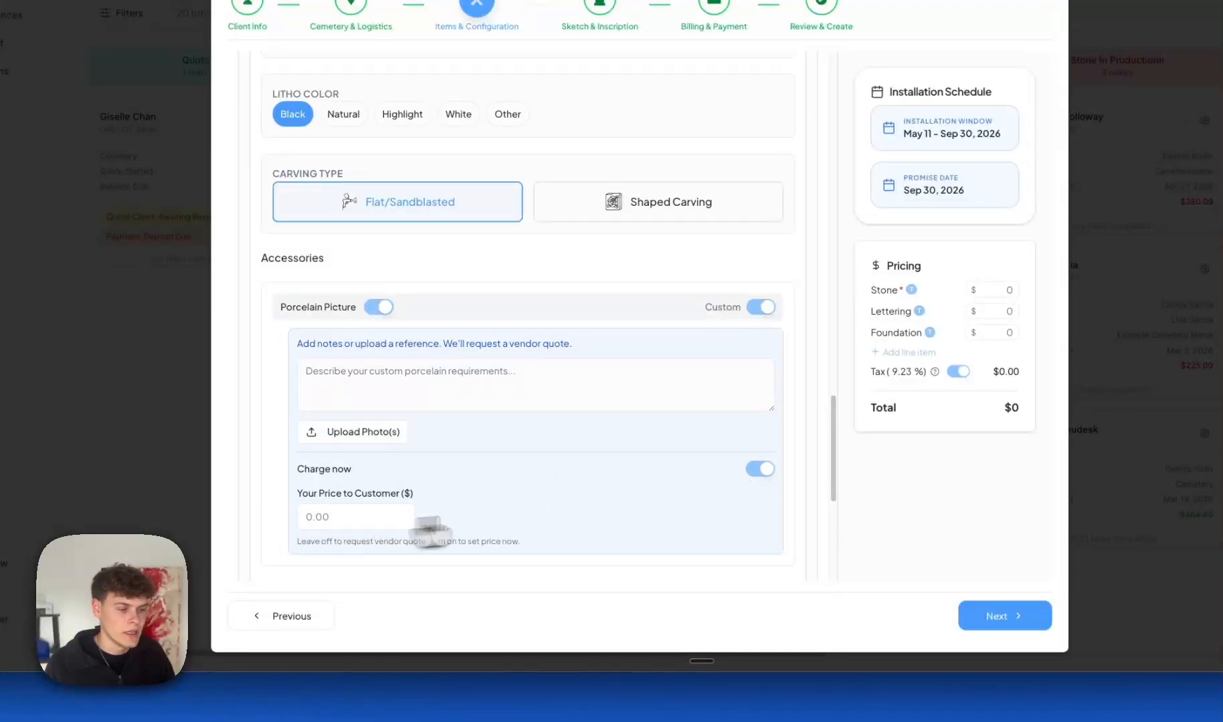
{"action": "left_click", "coordinate": [319, 522]}
{"action": "type", "text": "200"}
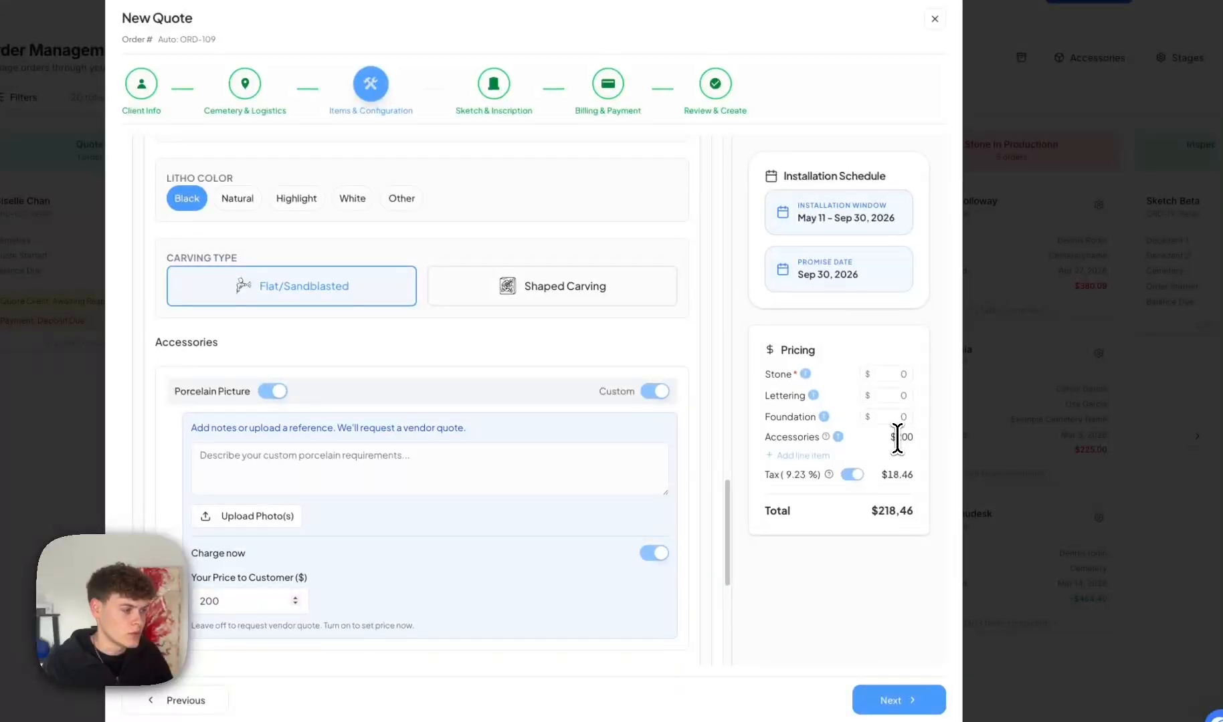
{"action": "scroll", "coordinate": [565, 498], "scroll_direction": "down", "scroll_amount": 3}
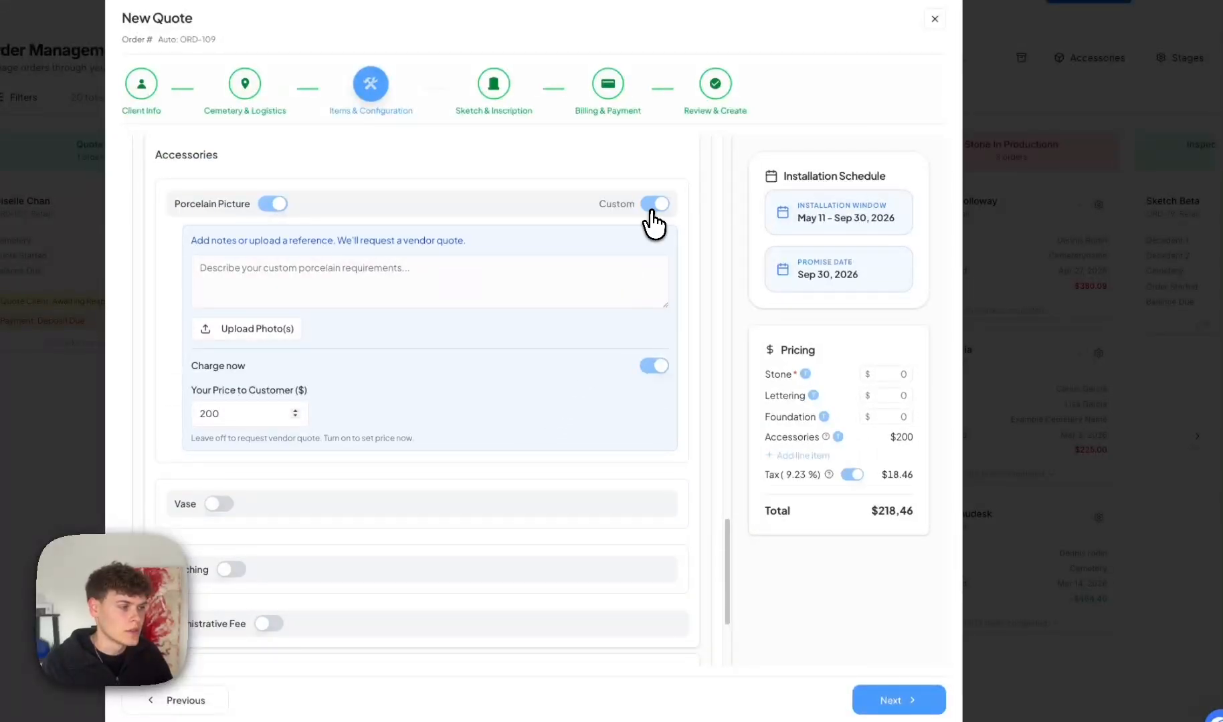
{"action": "left_click", "coordinate": [654, 203]}
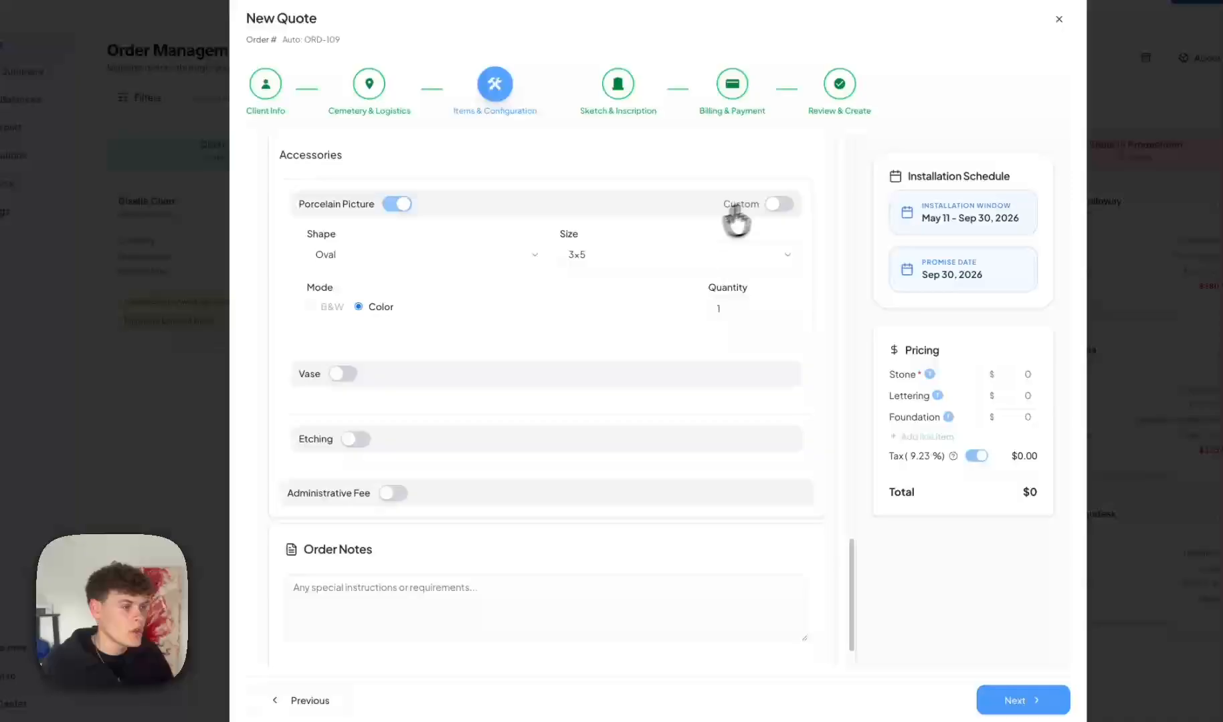
Look at the vase styles without choosing one and remove the porcelain picture accessory.
{"action": "left_click", "coordinate": [776, 204]}
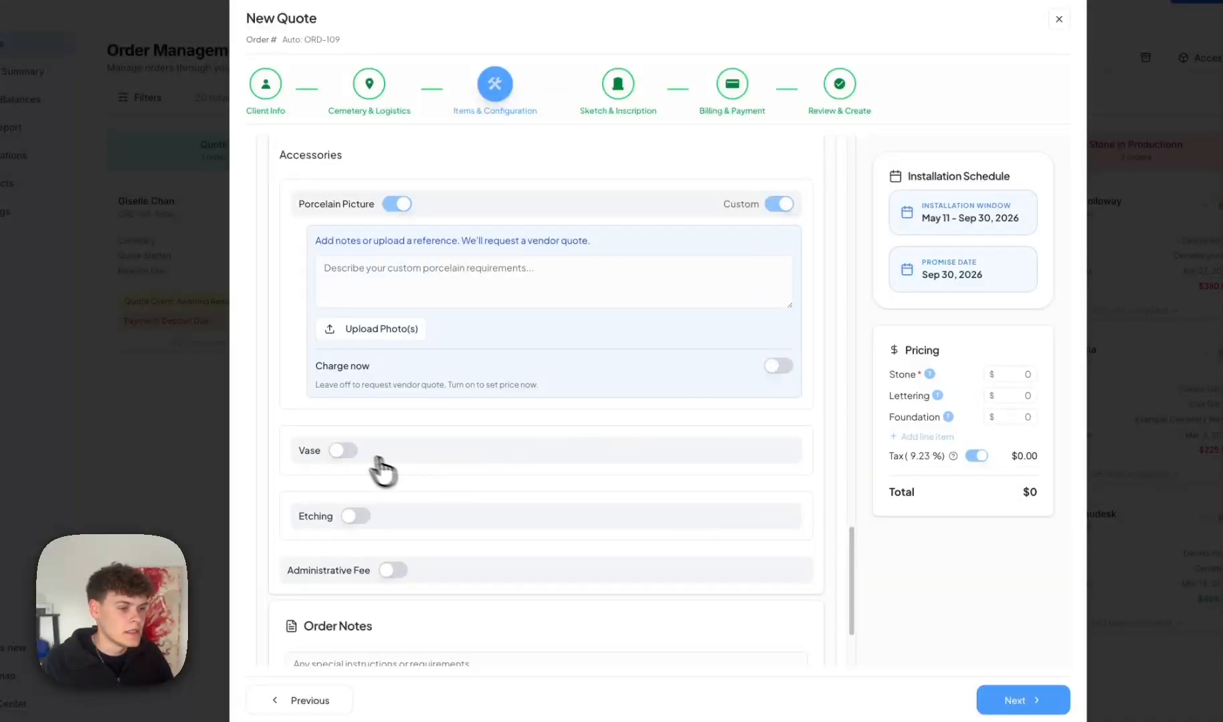
{"action": "left_click", "coordinate": [339, 450]}
{"action": "left_click", "coordinate": [391, 479]}
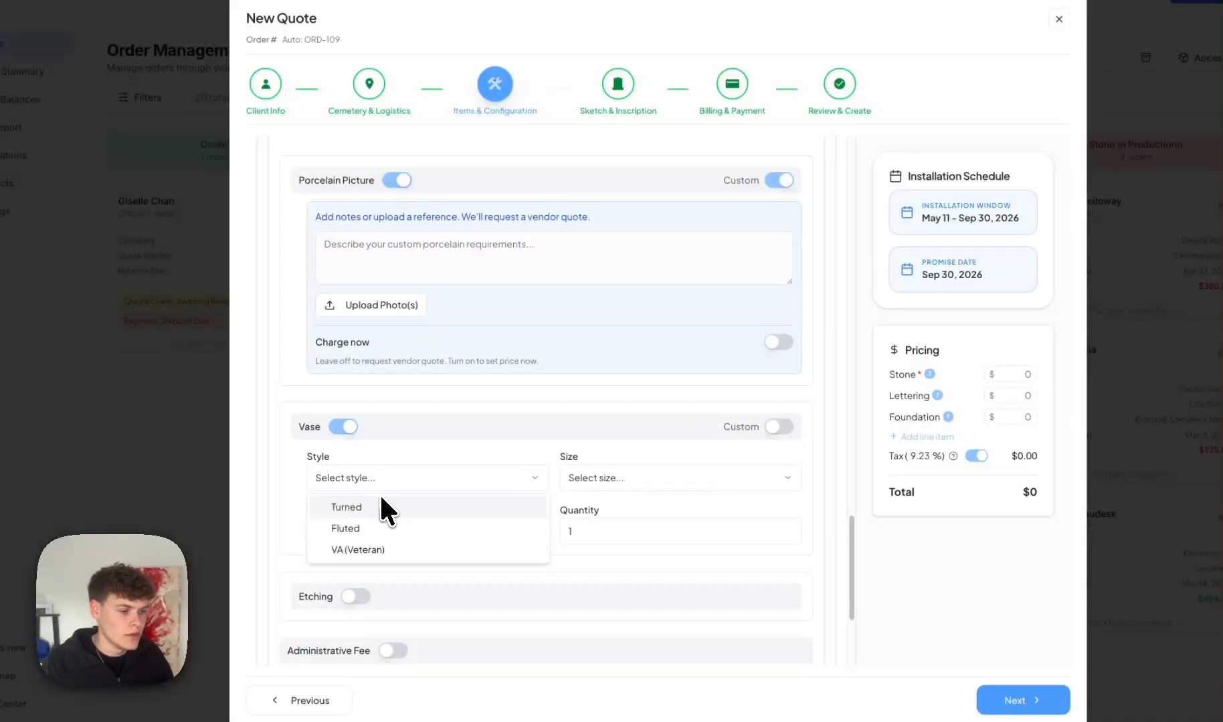
{"action": "left_click", "coordinate": [360, 432]}
{"action": "left_click", "coordinate": [396, 181]}
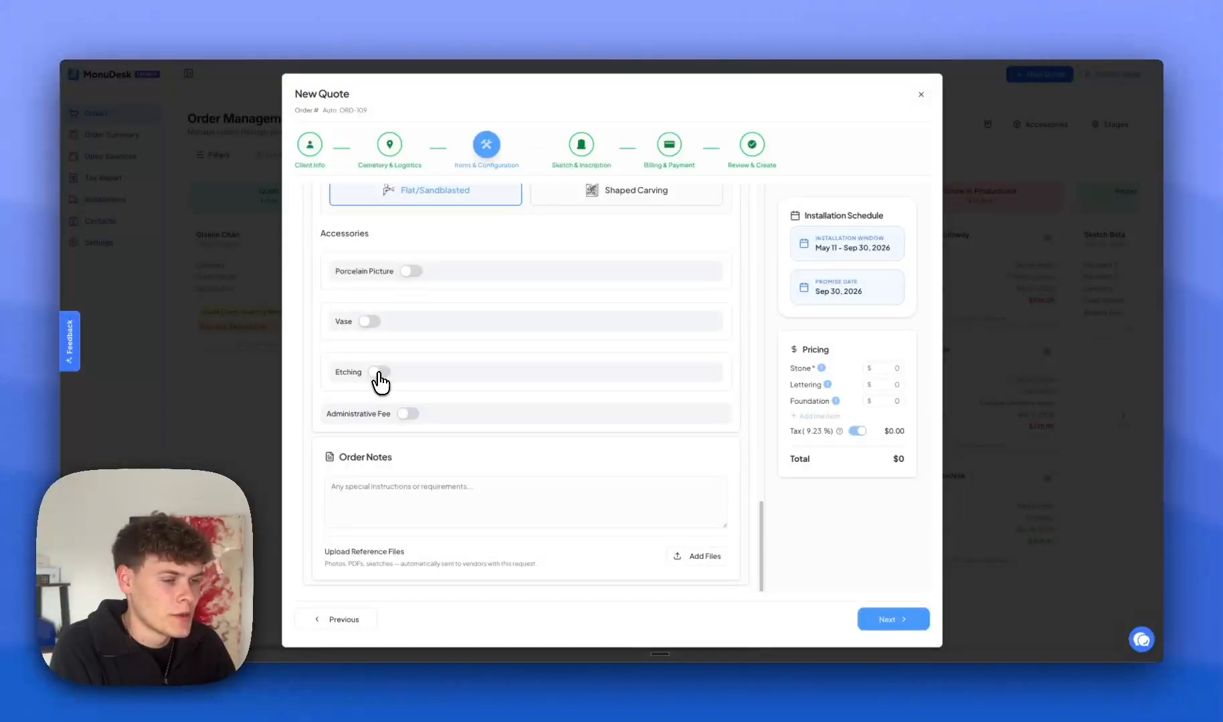
Try laser, vendor-quote and color etching options, then remove the etching accessory.
{"action": "left_click", "coordinate": [379, 372]}
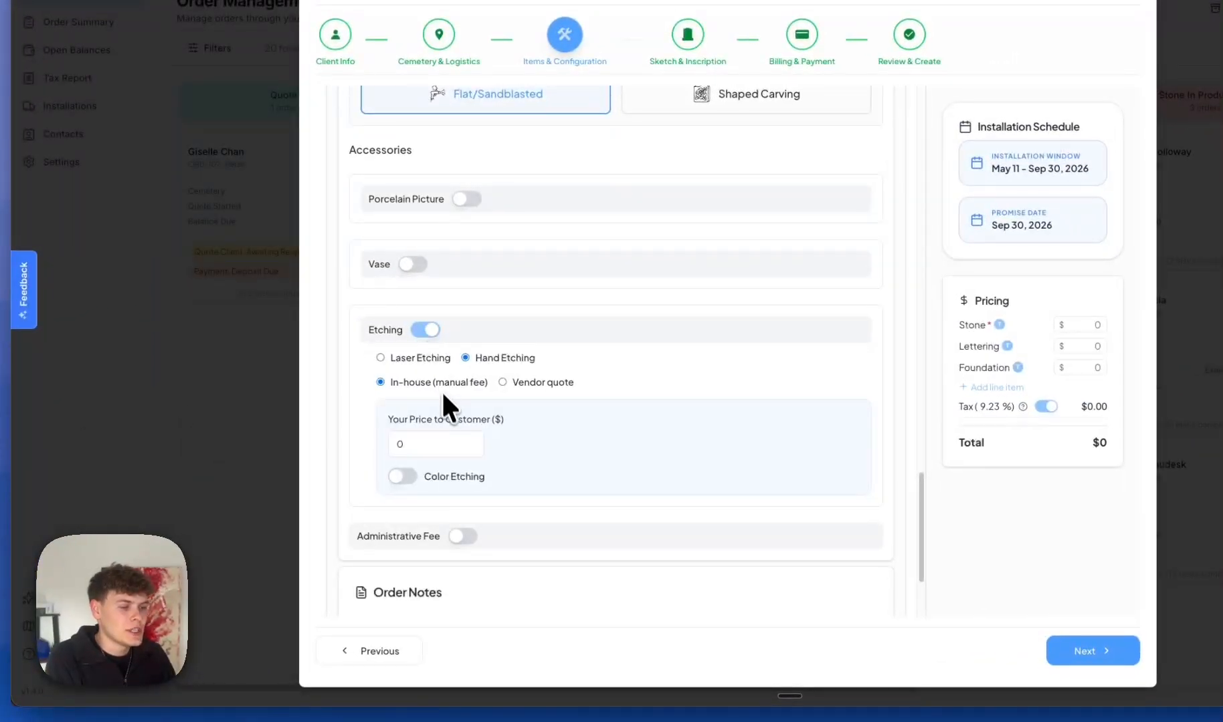
{"action": "left_click", "coordinate": [422, 358]}
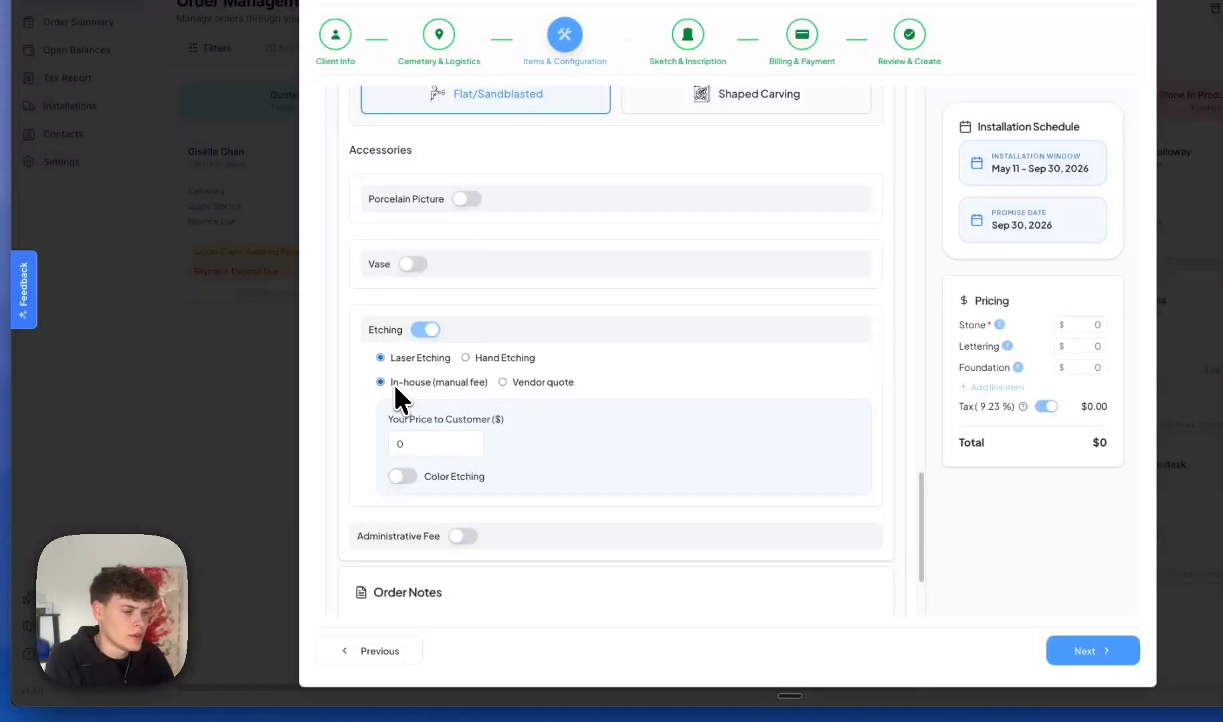
{"action": "left_click", "coordinate": [567, 381]}
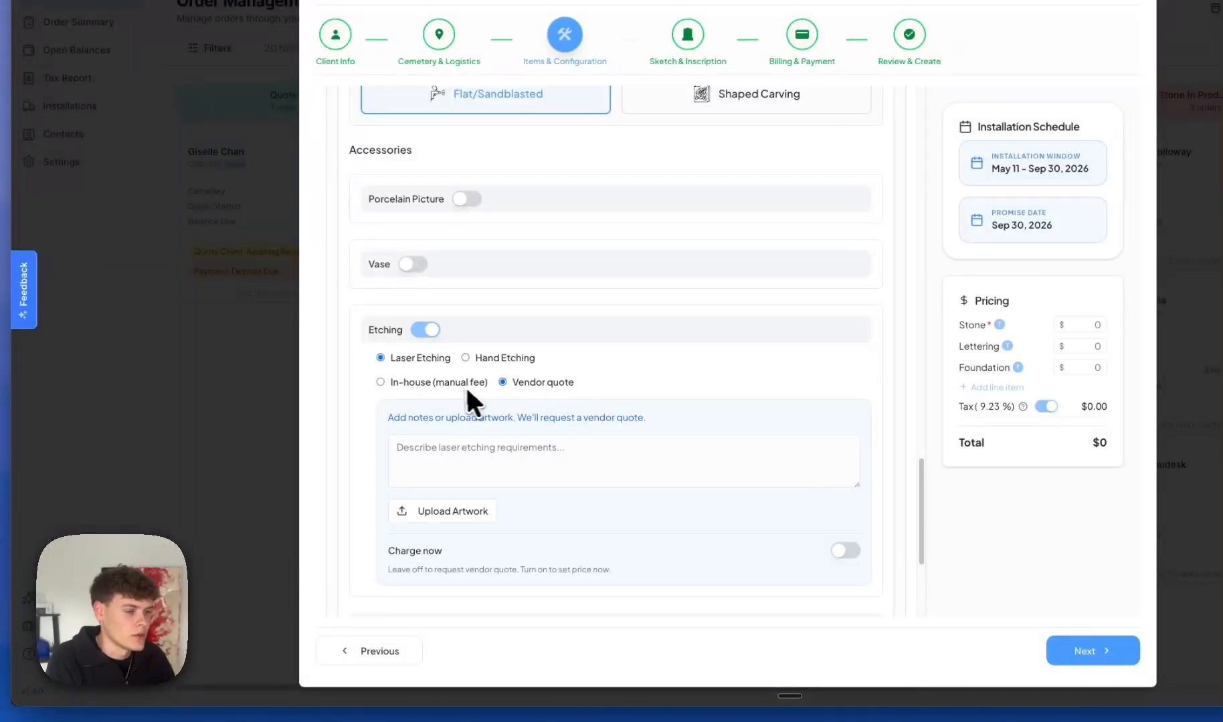
{"action": "left_click", "coordinate": [447, 382]}
{"action": "left_click", "coordinate": [415, 445]}
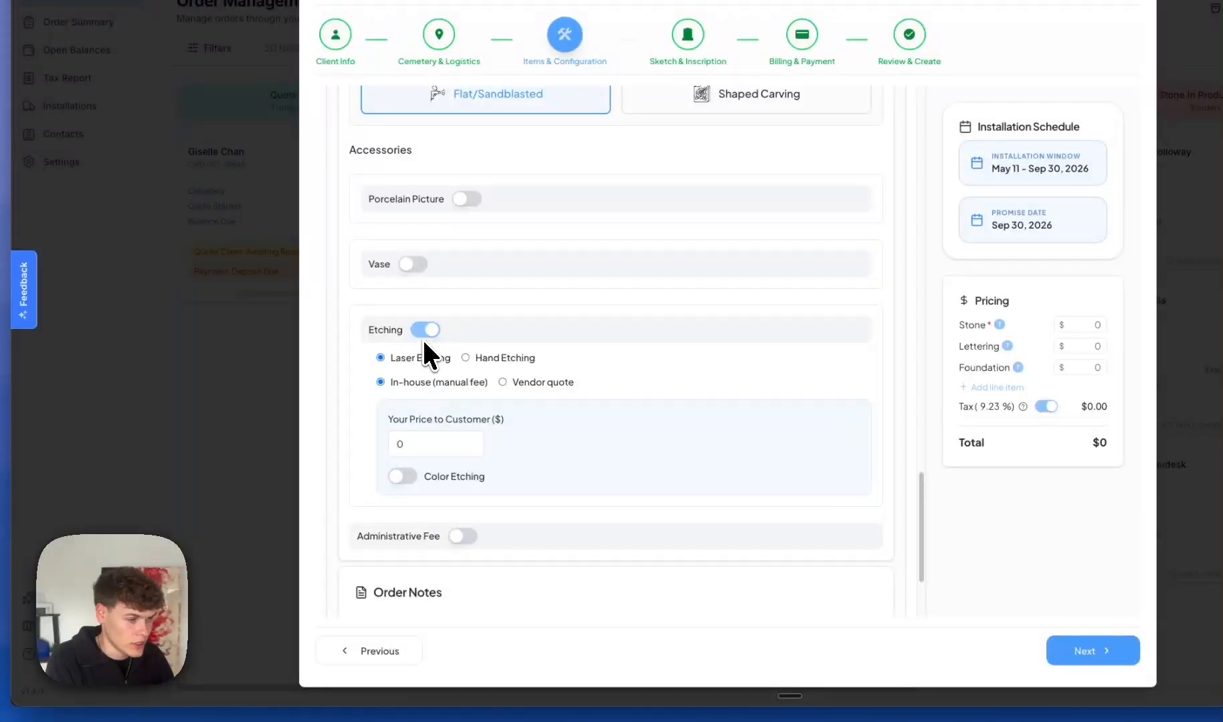
{"action": "left_click", "coordinate": [402, 476]}
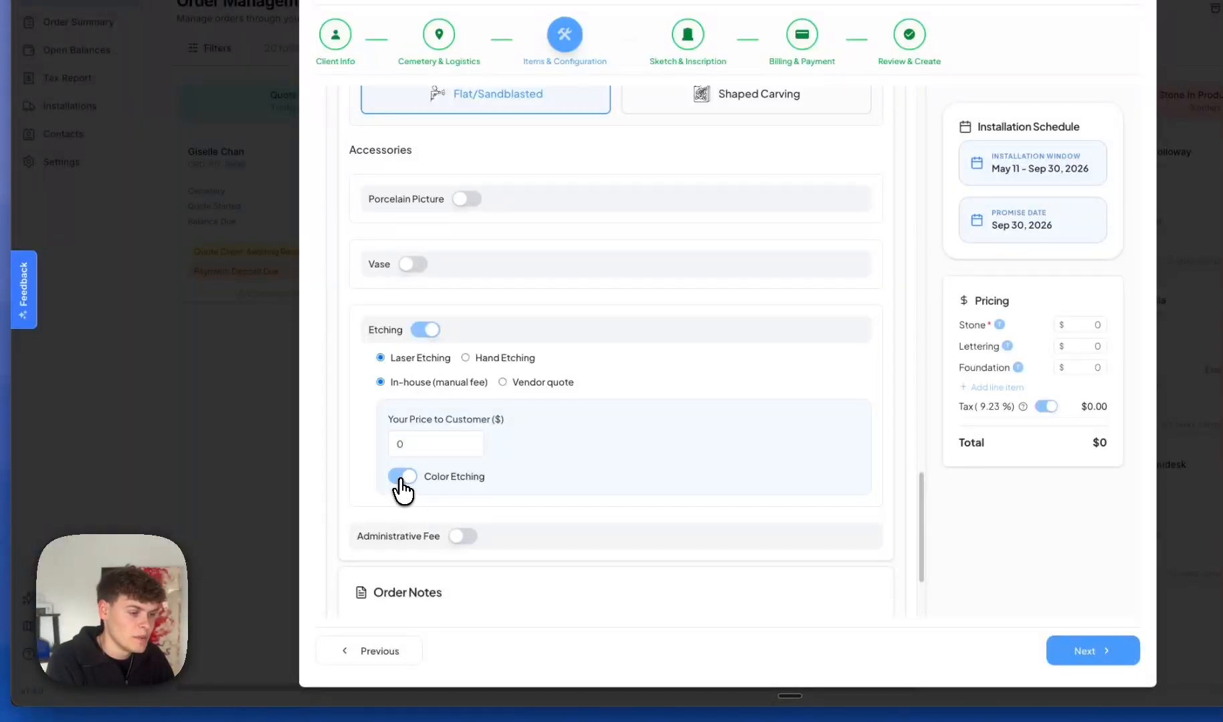
{"action": "left_click", "coordinate": [401, 477]}
{"action": "left_click", "coordinate": [416, 330]}
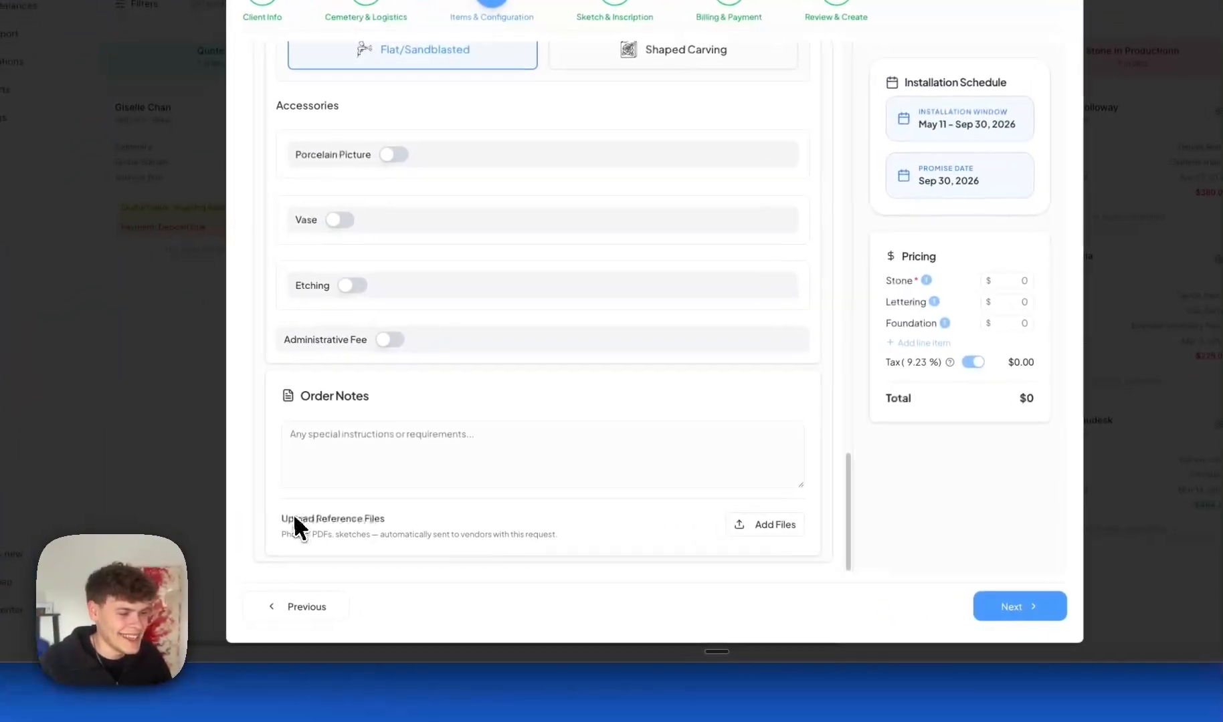
{"action": "left_click_drag", "start_coordinate": [295, 517], "coordinate": [422, 523]}
{"action": "left_click", "coordinate": [425, 524]}
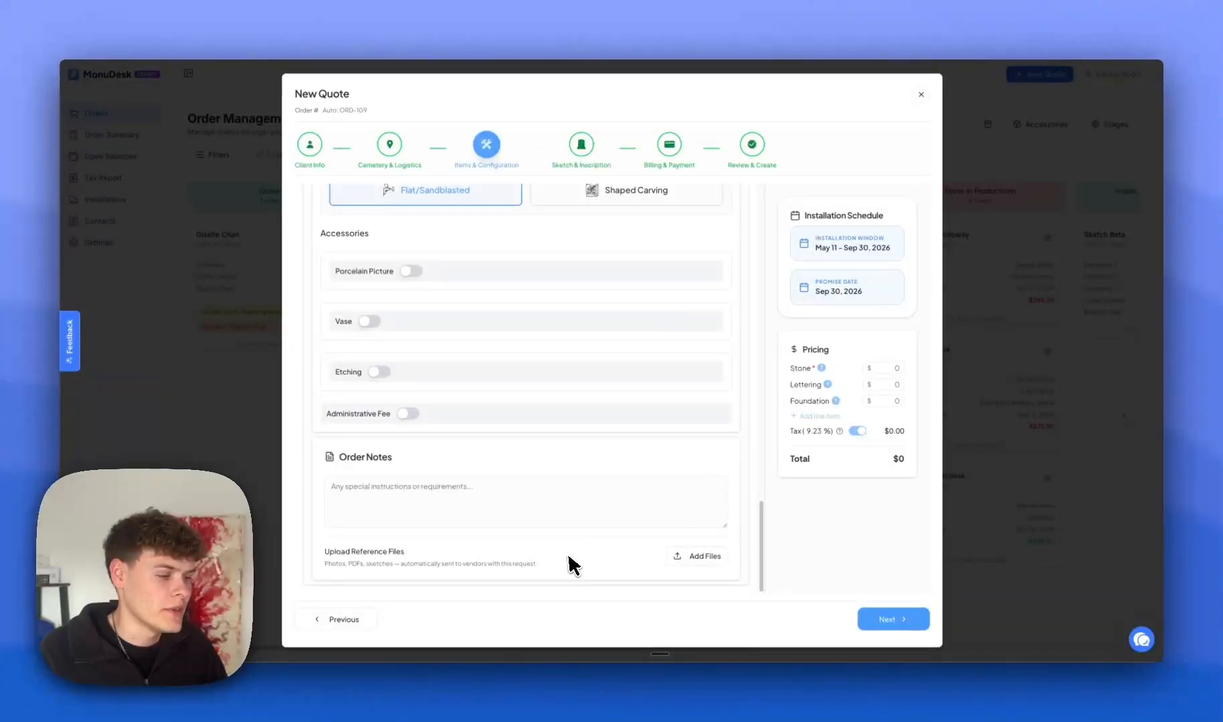
{"action": "scroll", "coordinate": [605, 507], "scroll_direction": "up", "scroll_amount": 5}
{"action": "scroll", "coordinate": [571, 538], "scroll_direction": "up", "scroll_amount": 10}
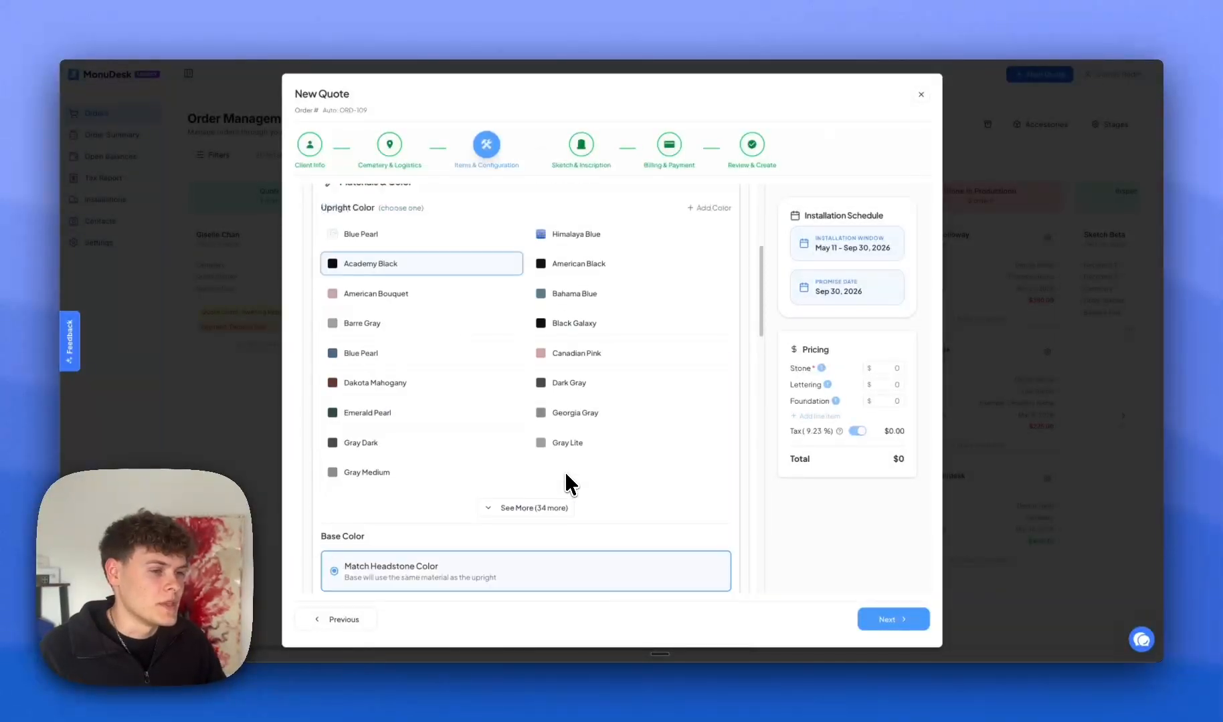
{"action": "scroll", "coordinate": [566, 480], "scroll_direction": "up", "scroll_amount": 5}
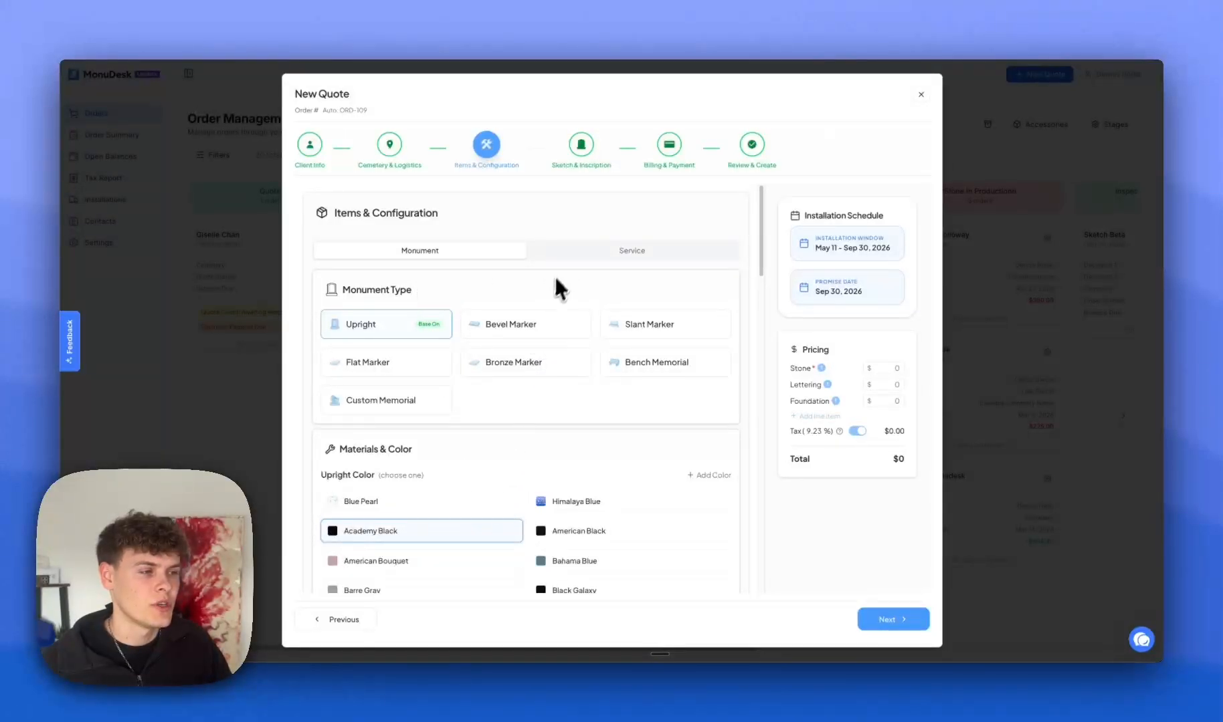
{"action": "left_click", "coordinate": [569, 254]}
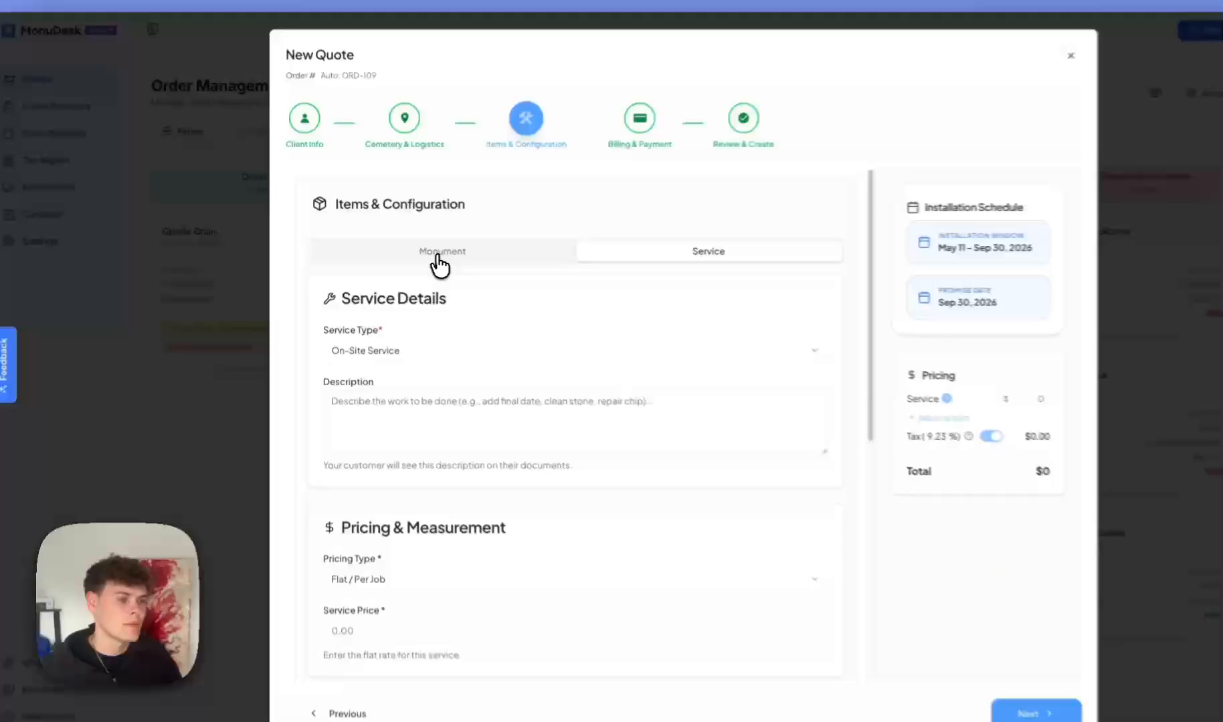
{"action": "left_click", "coordinate": [411, 253]}
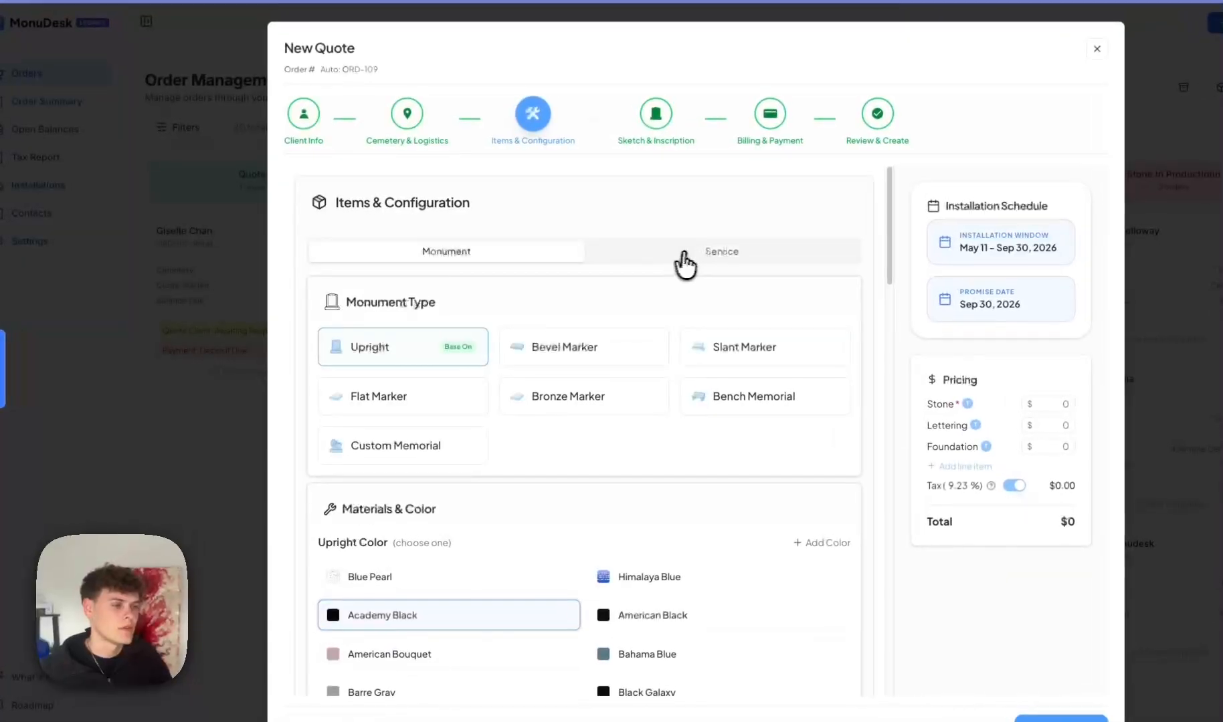
{"action": "left_click", "coordinate": [684, 256]}
{"action": "left_click", "coordinate": [455, 358]}
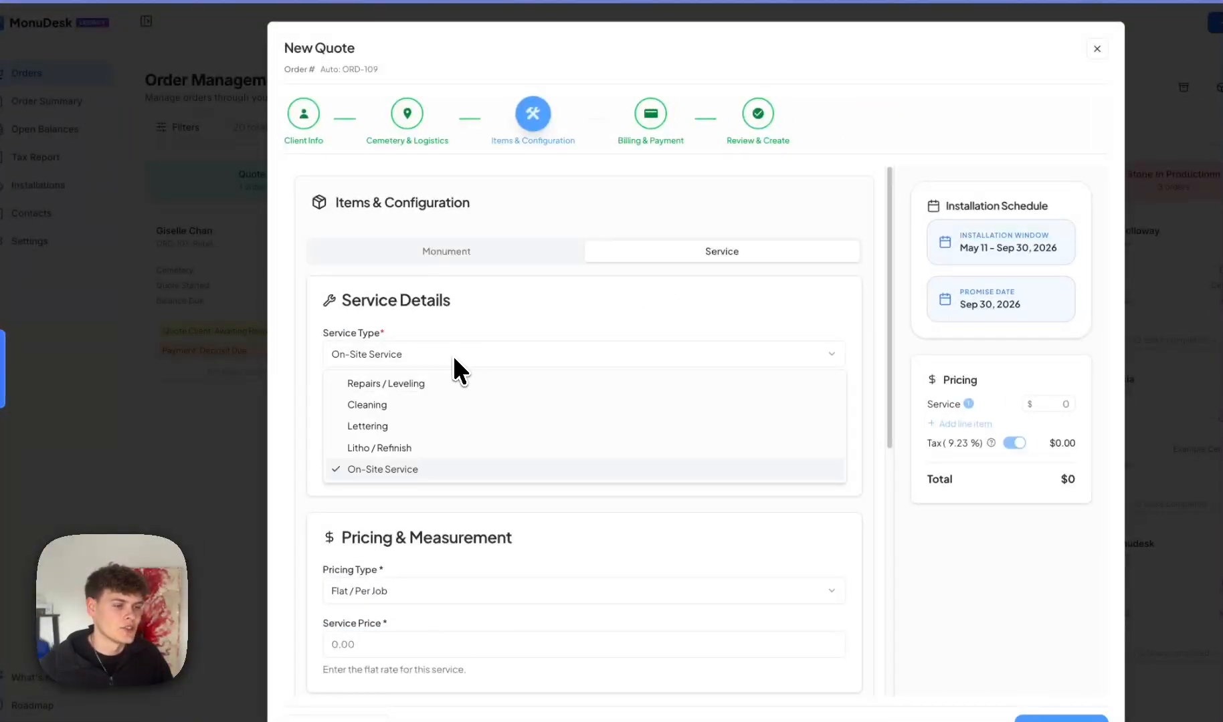
{"action": "left_click", "coordinate": [425, 407]}
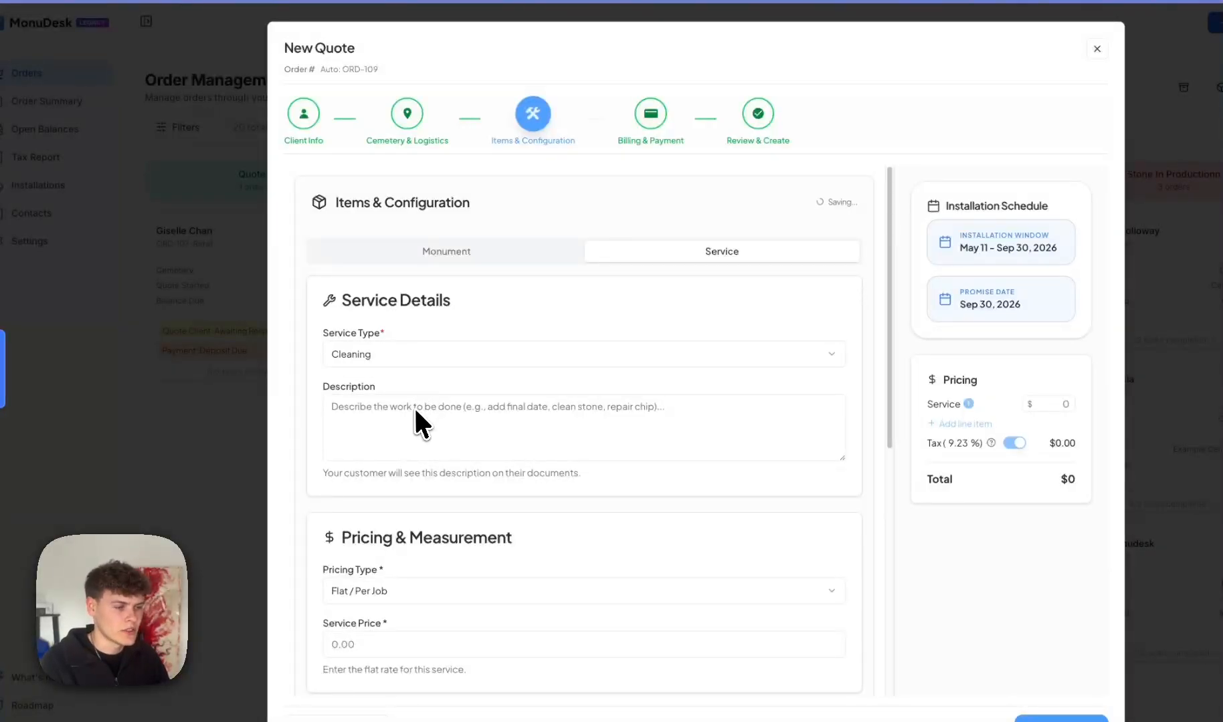
{"action": "scroll", "coordinate": [415, 419], "scroll_direction": "down", "scroll_amount": 1}
{"action": "left_click", "coordinate": [408, 418]}
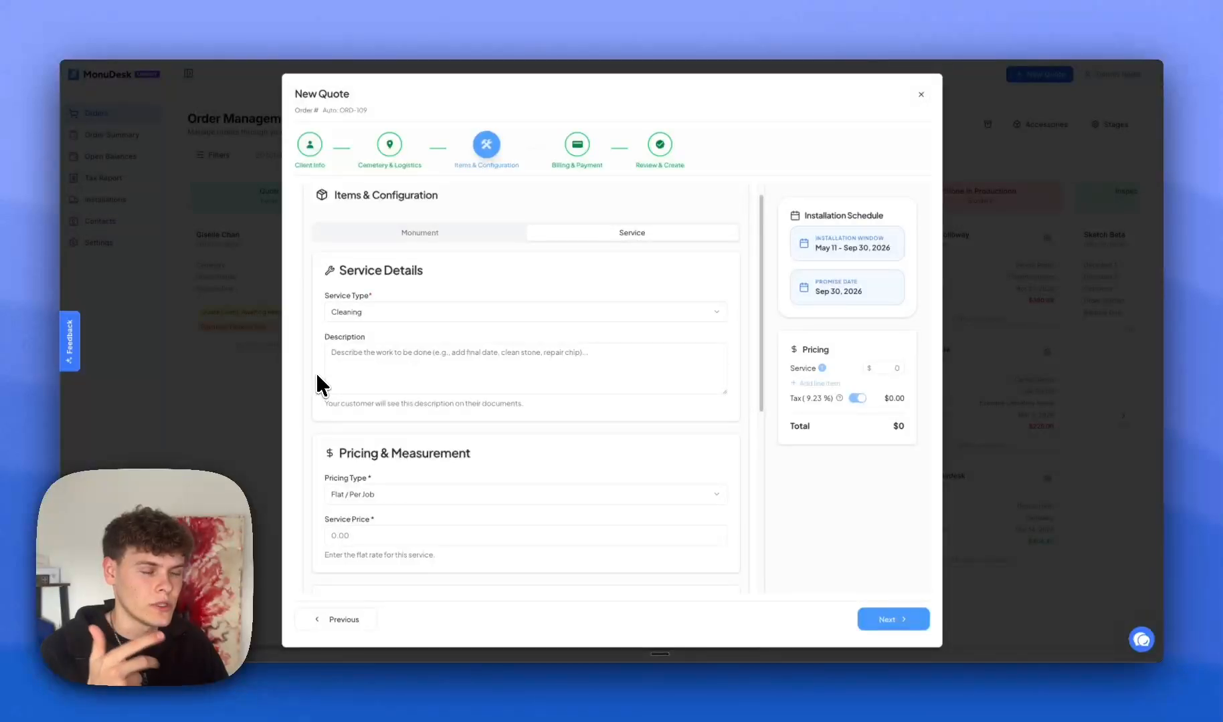
{"action": "scroll", "coordinate": [405, 387], "scroll_direction": "down", "scroll_amount": 1}
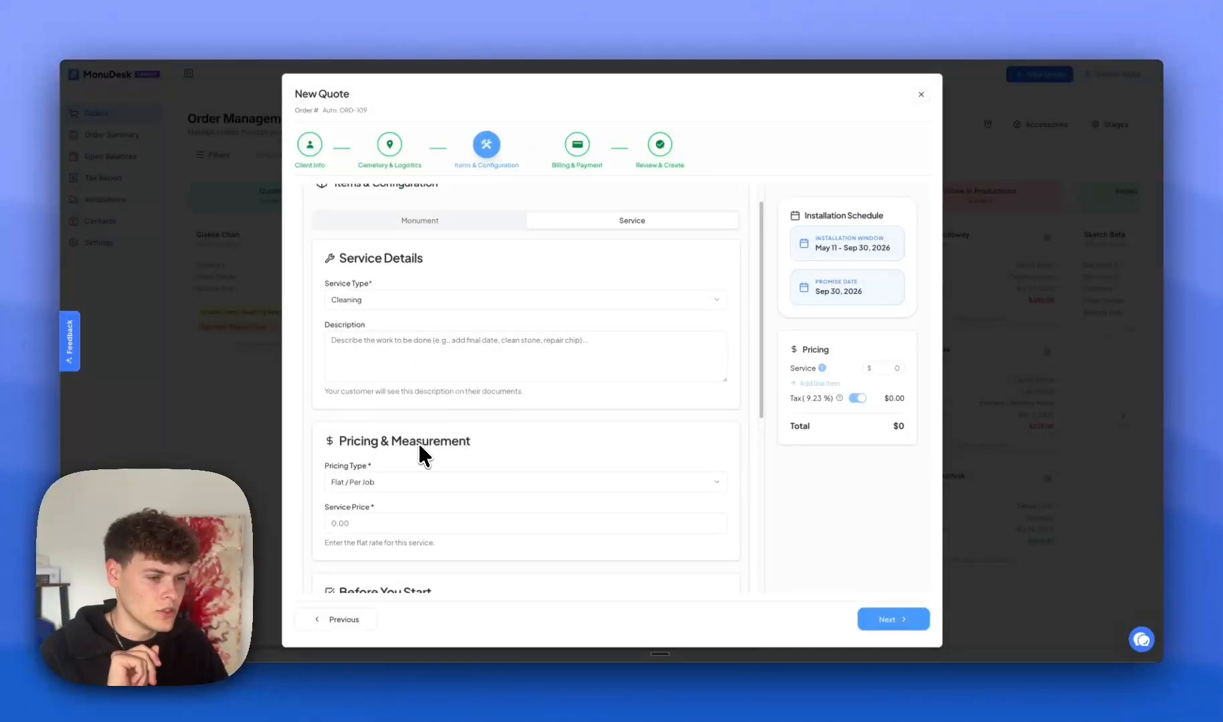
{"action": "scroll", "coordinate": [419, 443], "scroll_direction": "down", "scroll_amount": 1}
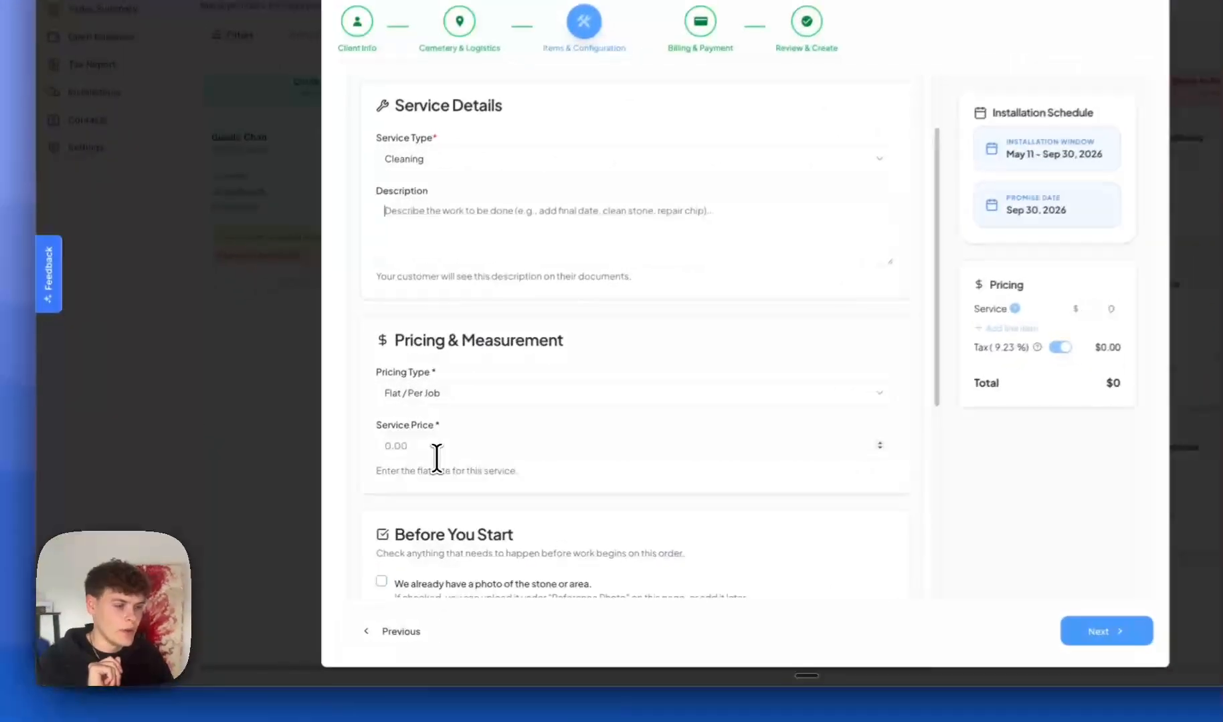
{"action": "left_click", "coordinate": [372, 478]}
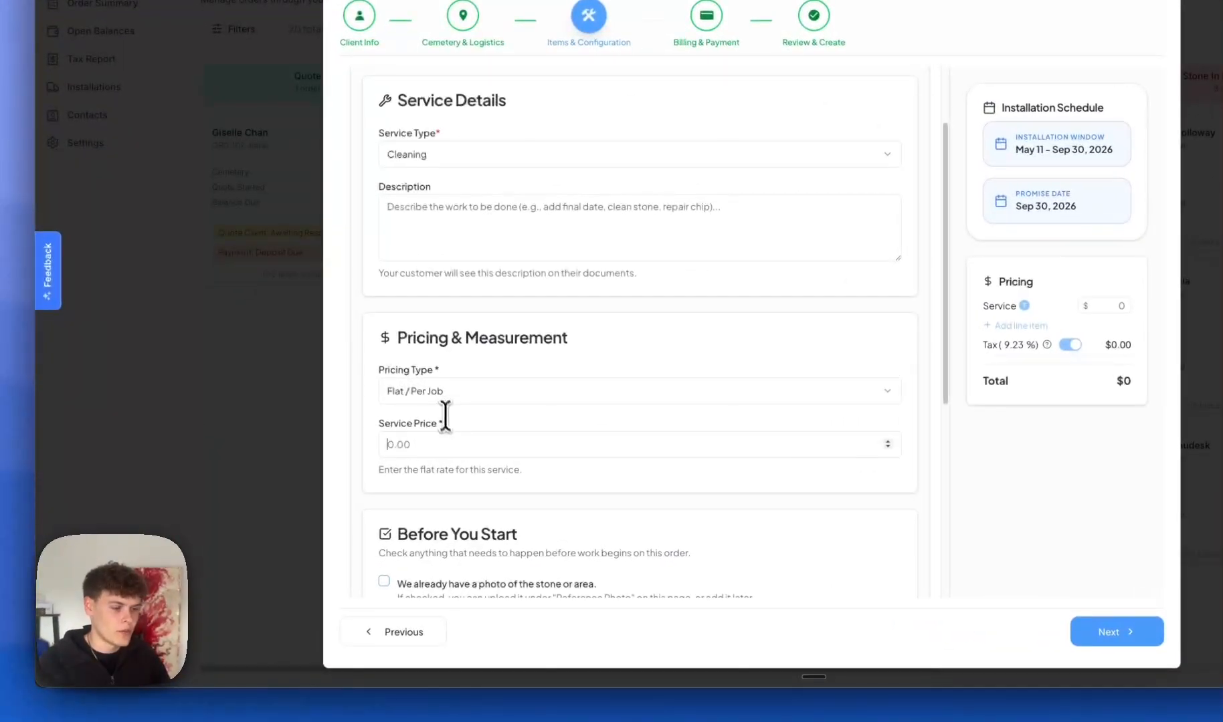
{"action": "type", "text": "1200"}
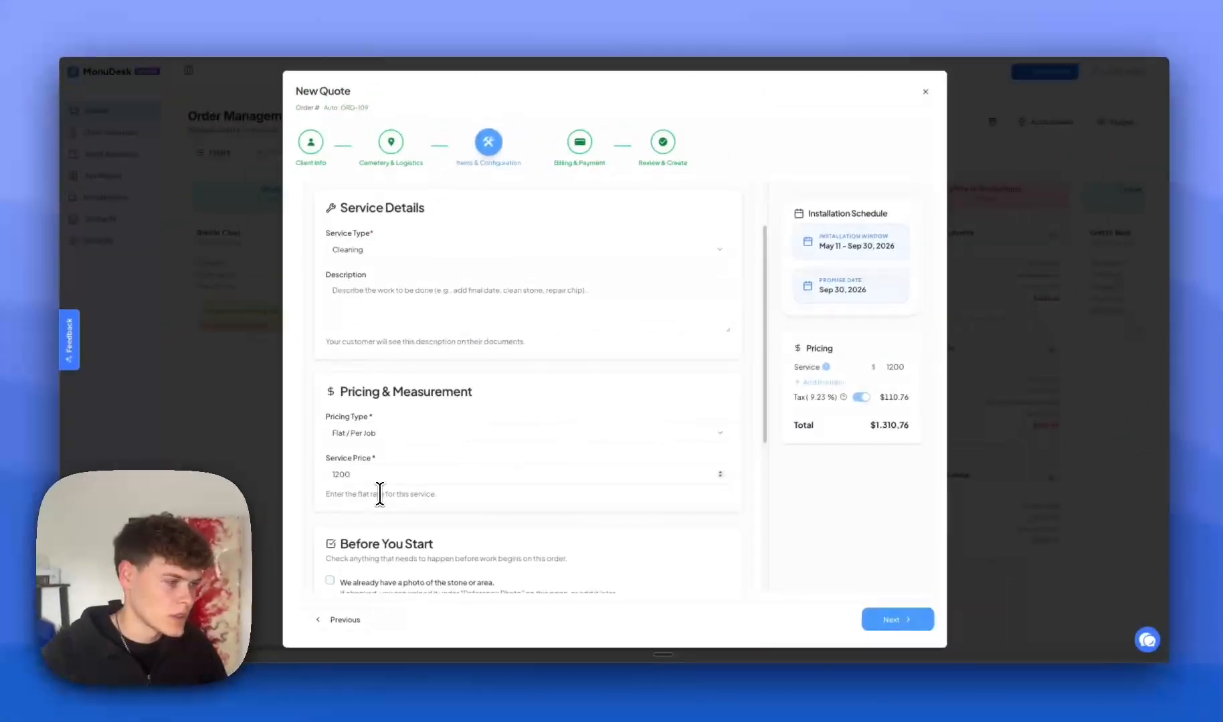
{"action": "key", "text": "BackSpace"}
{"action": "key", "text": "BackSpace"}
{"action": "key", "text": "BackSpace"}
{"action": "key", "text": "BackSpace"}
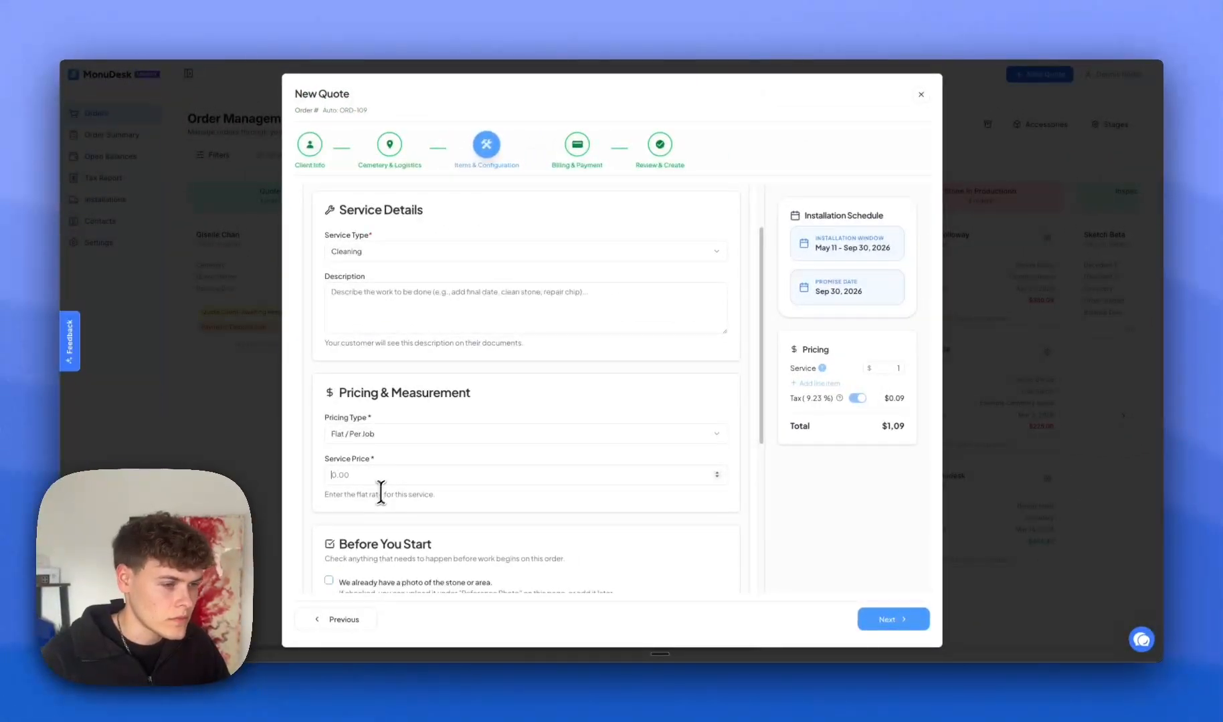
{"action": "scroll", "coordinate": [381, 493], "scroll_direction": "down", "scroll_amount": 3}
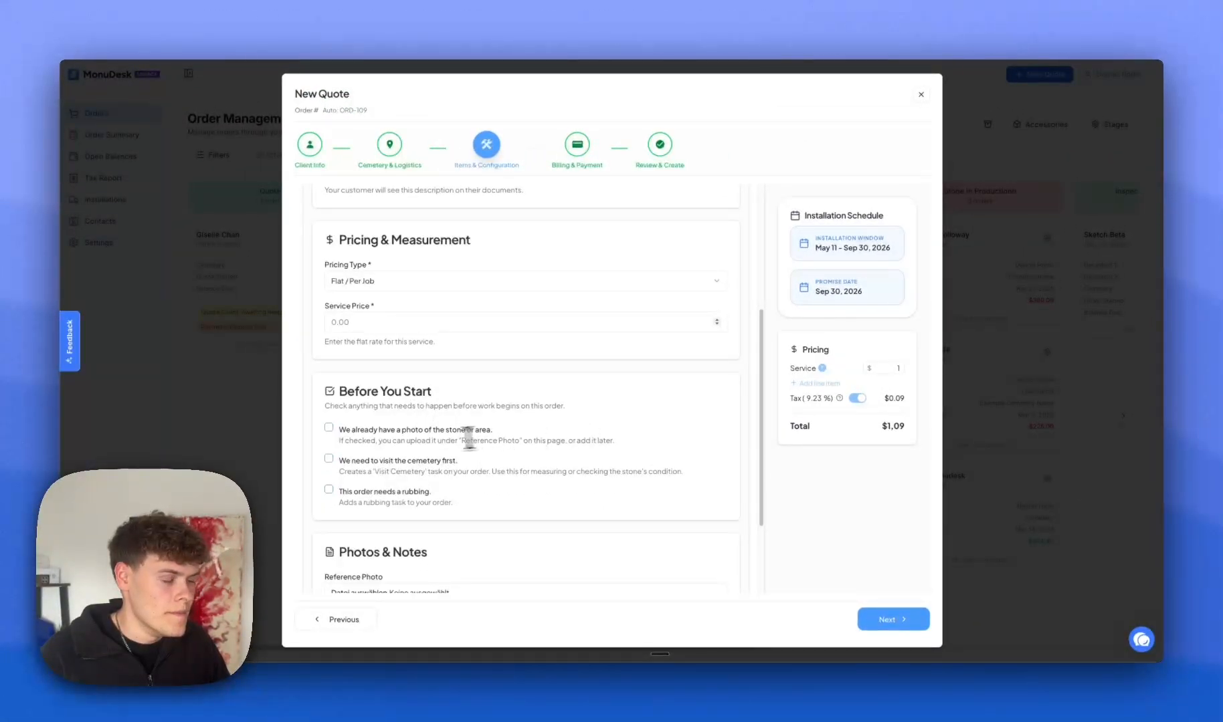
{"action": "scroll", "coordinate": [332, 418], "scroll_direction": "down", "scroll_amount": 1}
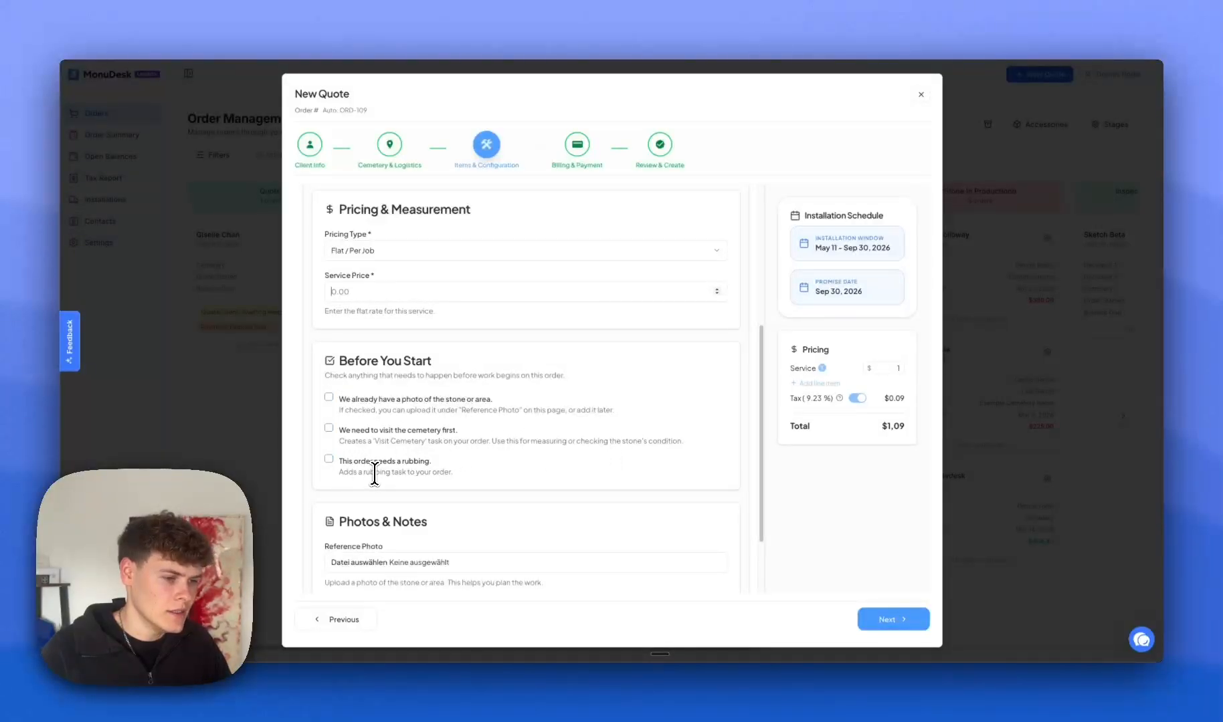
{"action": "scroll", "coordinate": [377, 472], "scroll_direction": "down", "scroll_amount": 1}
{"action": "scroll", "coordinate": [451, 440], "scroll_direction": "down", "scroll_amount": 3}
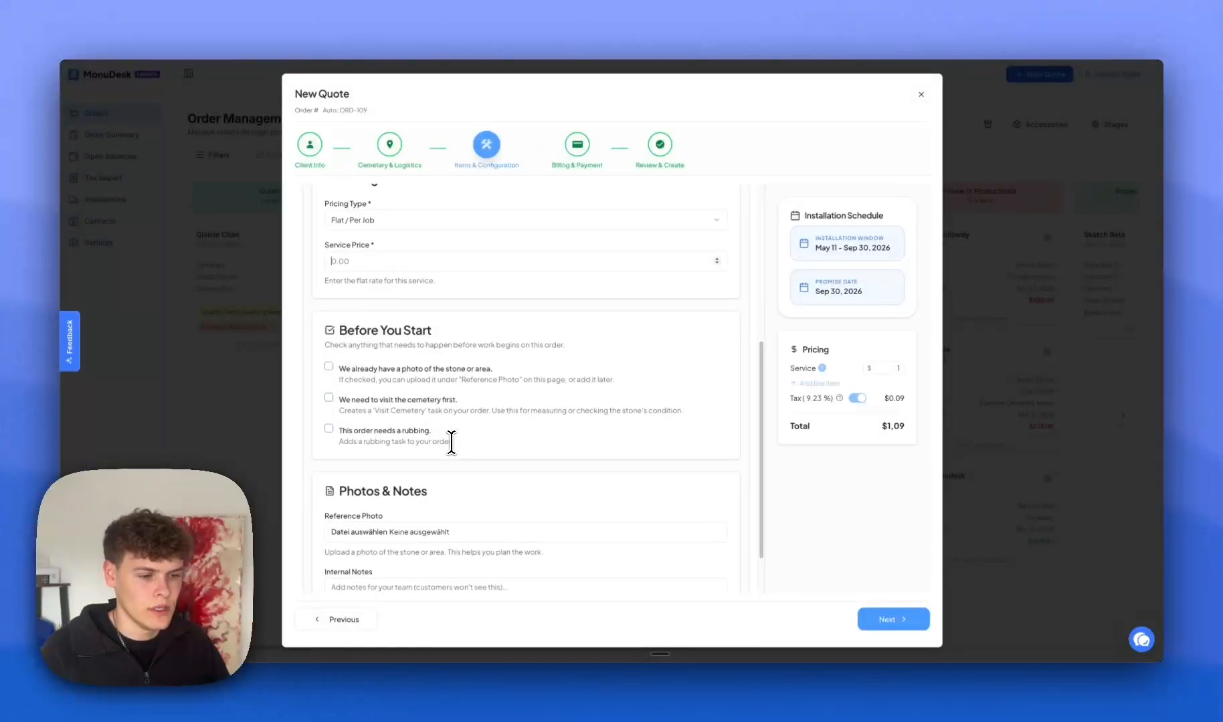
{"action": "scroll", "coordinate": [382, 511], "scroll_direction": "down", "scroll_amount": 2}
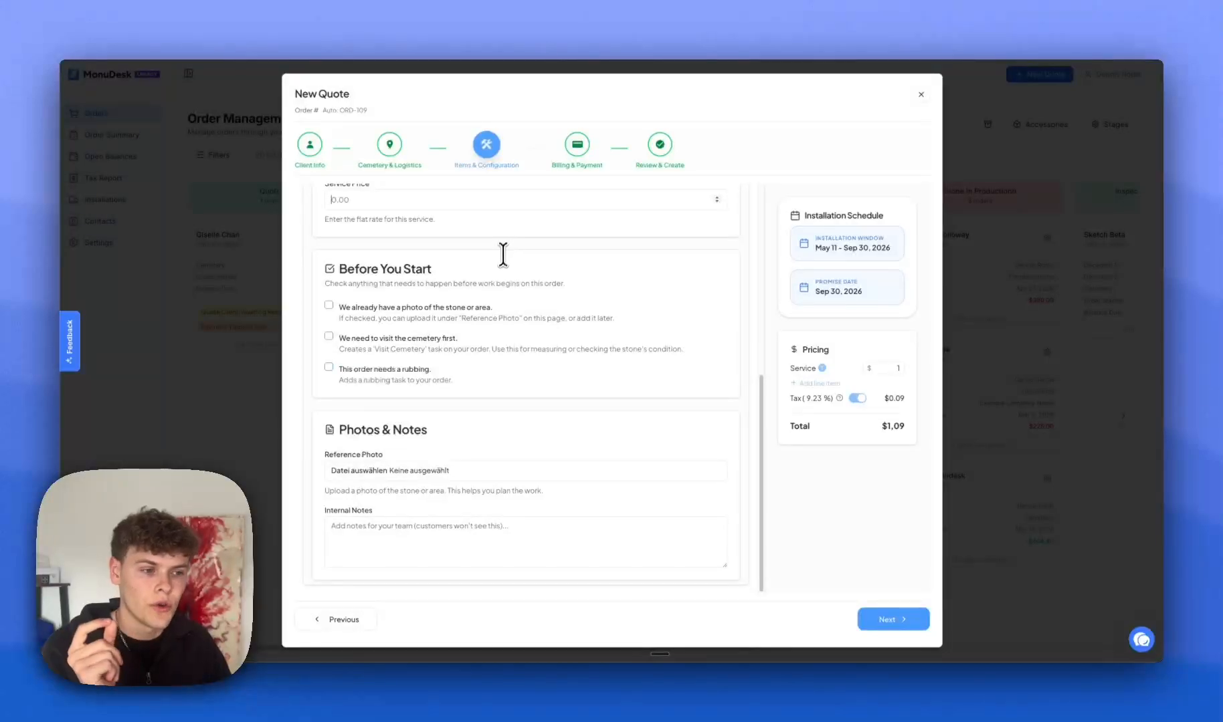
{"action": "scroll", "coordinate": [489, 317], "scroll_direction": "up", "scroll_amount": 3}
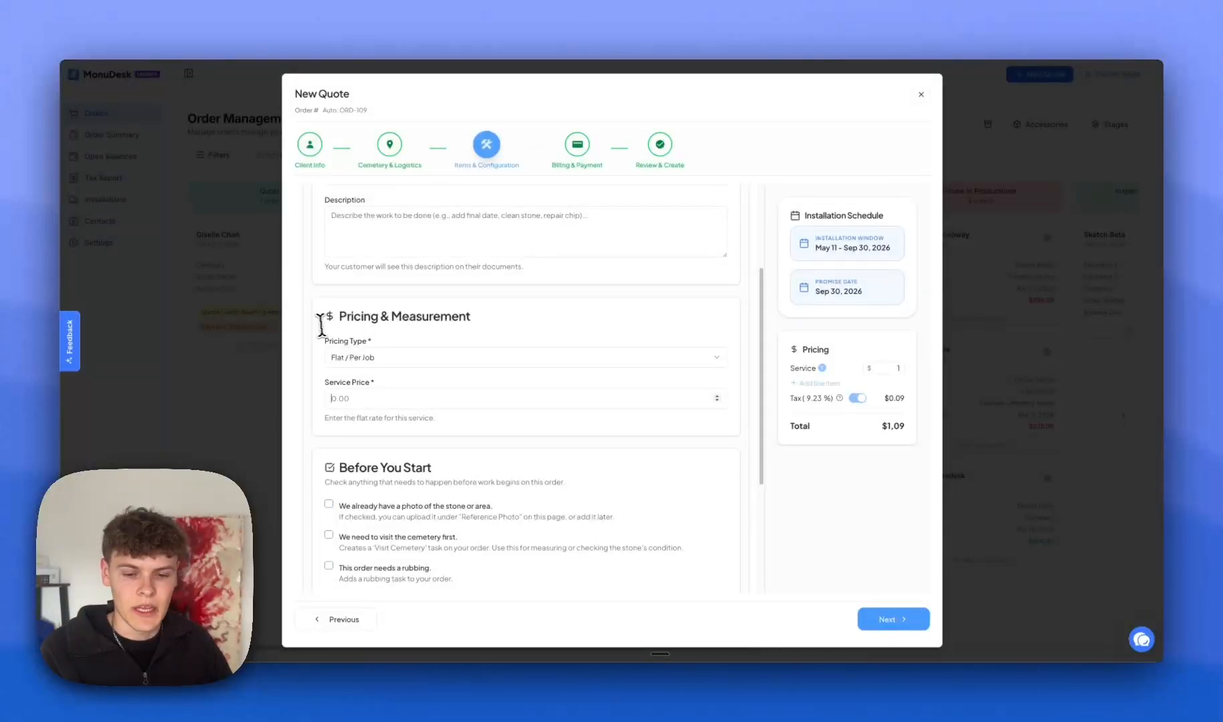
{"action": "scroll", "coordinate": [418, 394], "scroll_direction": "down", "scroll_amount": 3}
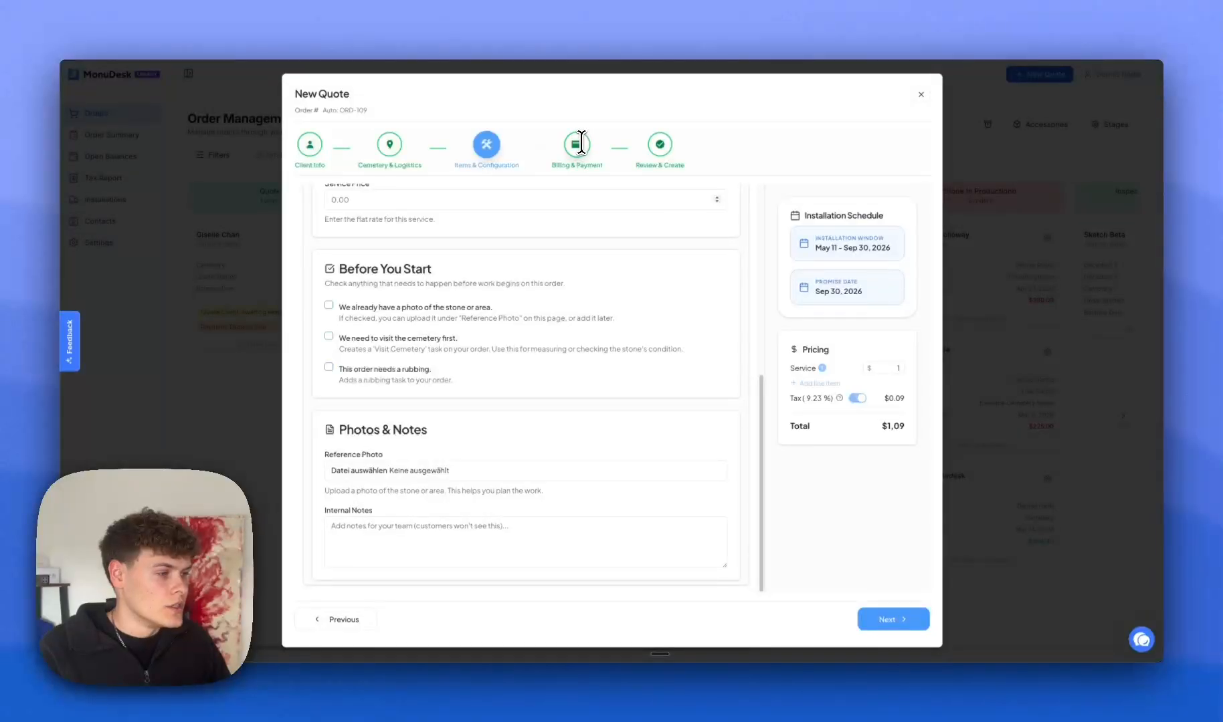
{"action": "scroll", "coordinate": [475, 268], "scroll_direction": "up", "scroll_amount": 5}
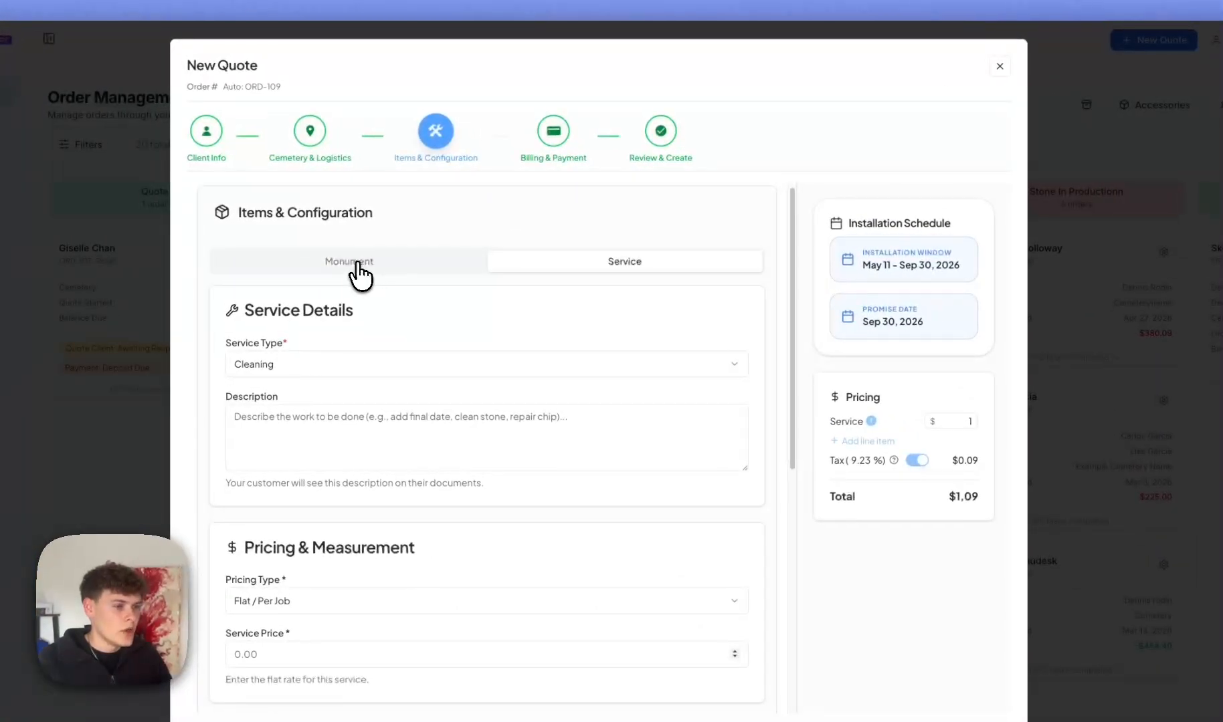
Price the monument stone at $1000 with 9.23% tax and add a blank line item.
{"action": "left_click", "coordinate": [357, 263]}
{"action": "scroll", "coordinate": [442, 227], "scroll_direction": "down", "scroll_amount": 2}
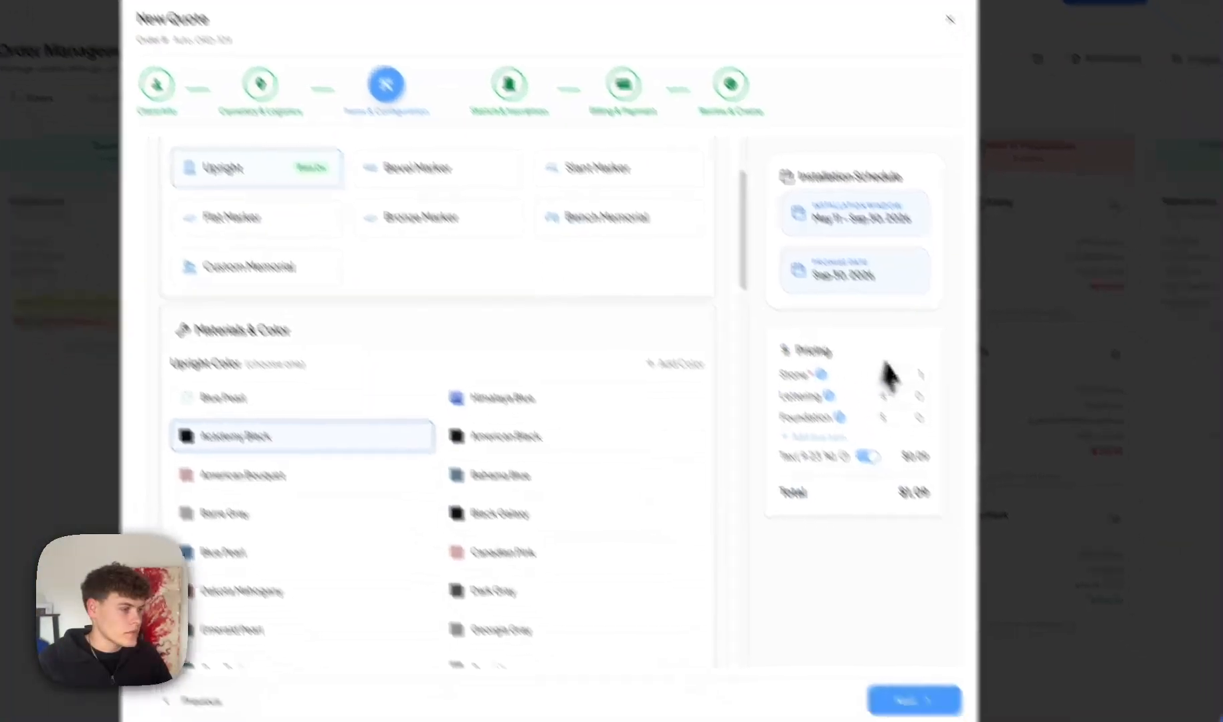
{"action": "type", "text": "000"}
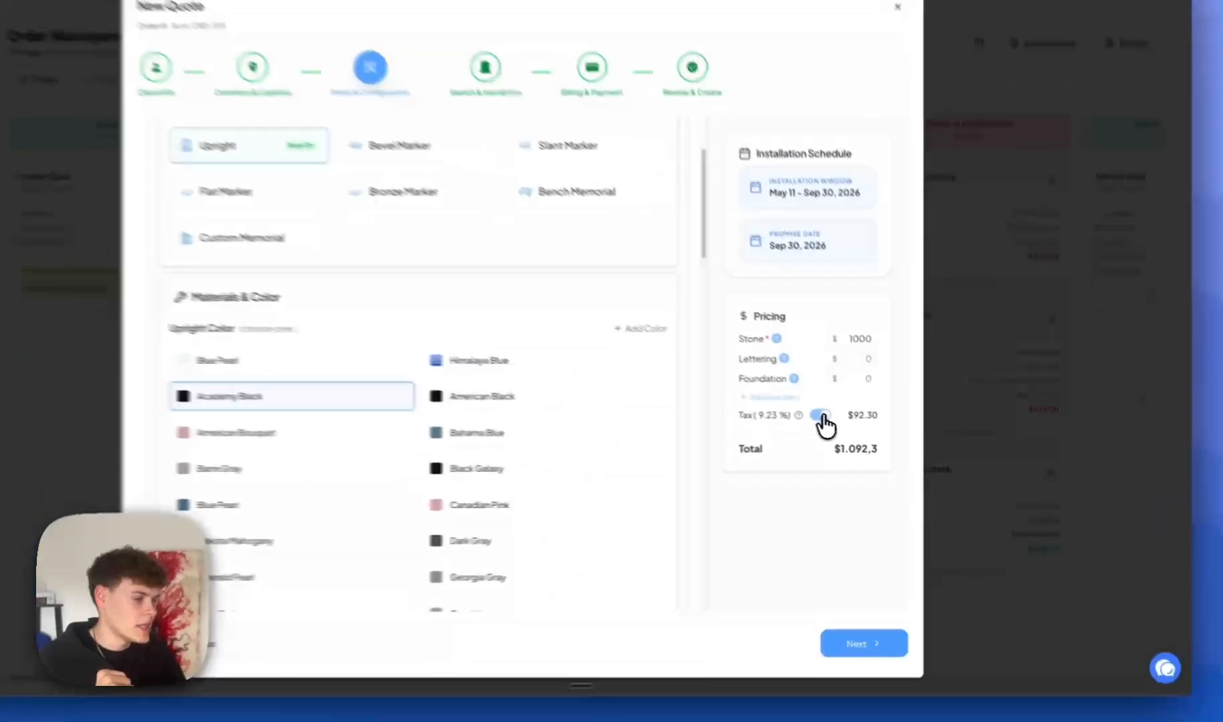
{"action": "left_click", "coordinate": [857, 432]}
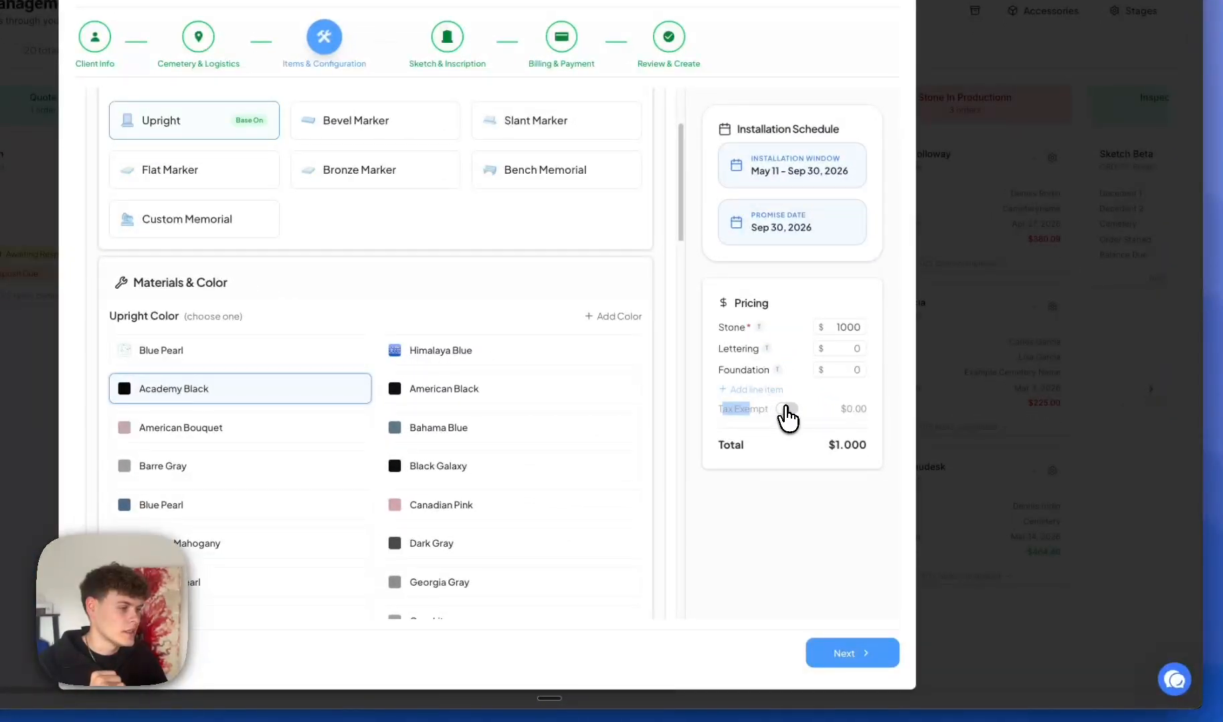
{"action": "left_click", "coordinate": [786, 410]}
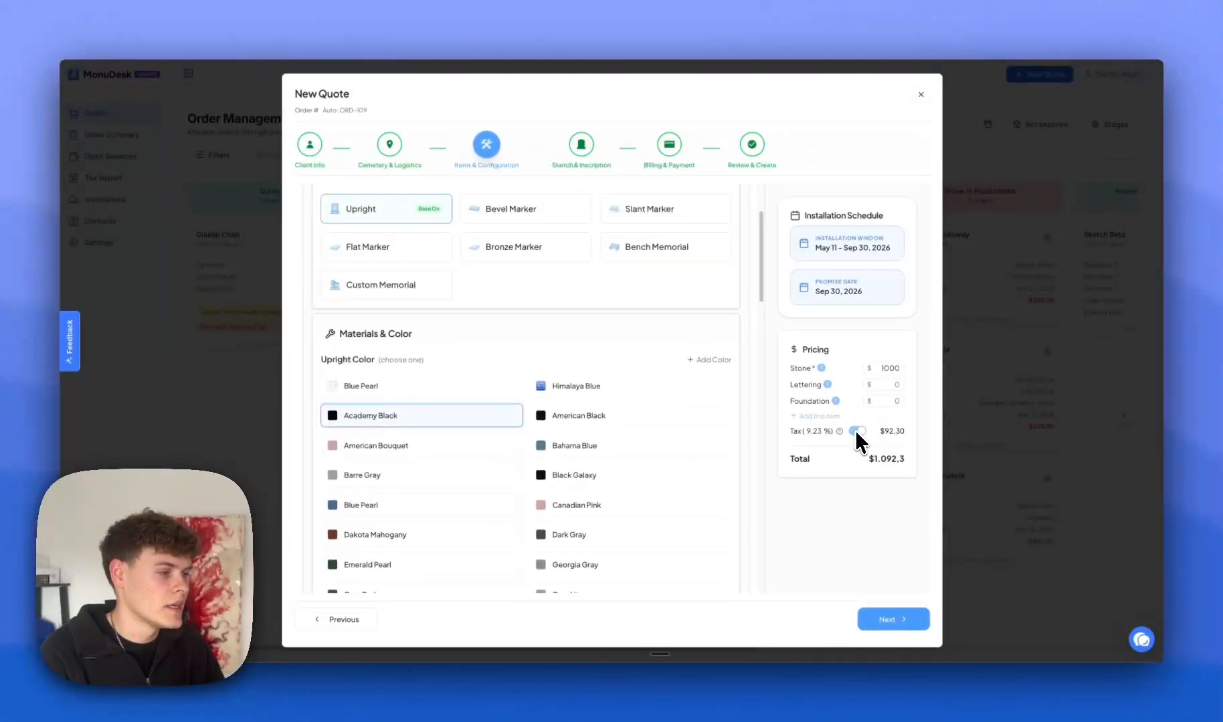
{"action": "left_click", "coordinate": [821, 424]}
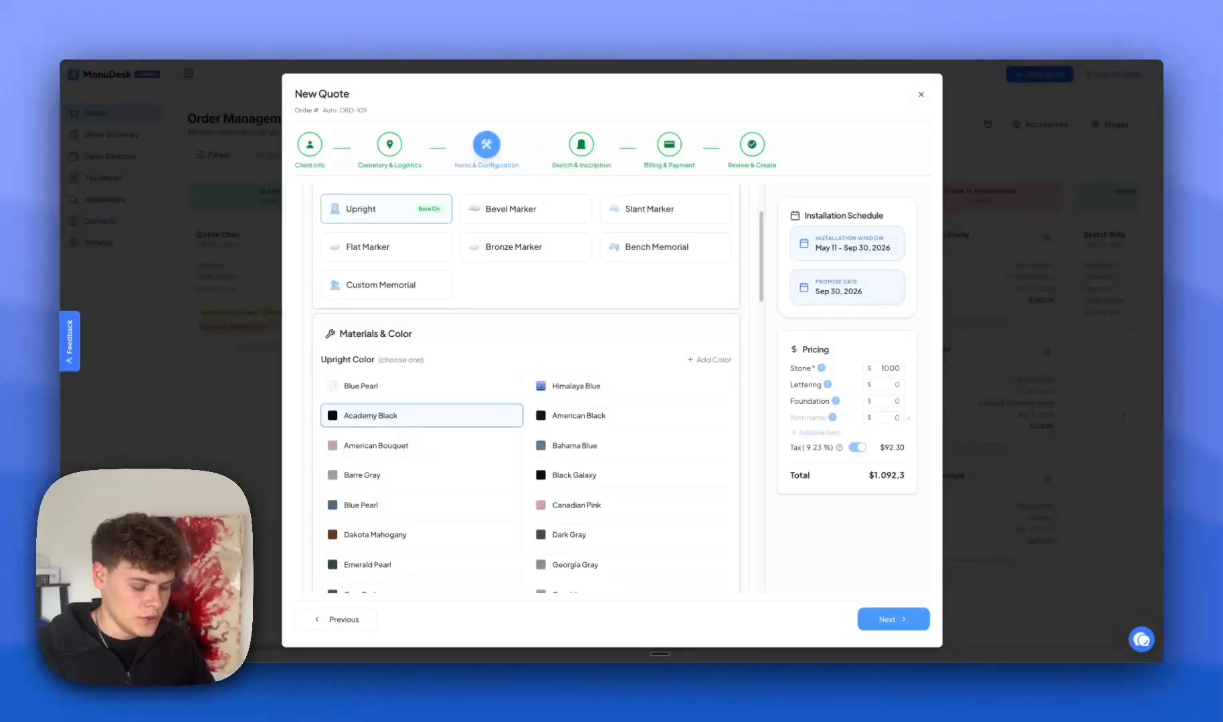
Add pricing lines Memorial QR Code at $200 and VA Discount at -200.
{"action": "type", "text": "Memorial"}
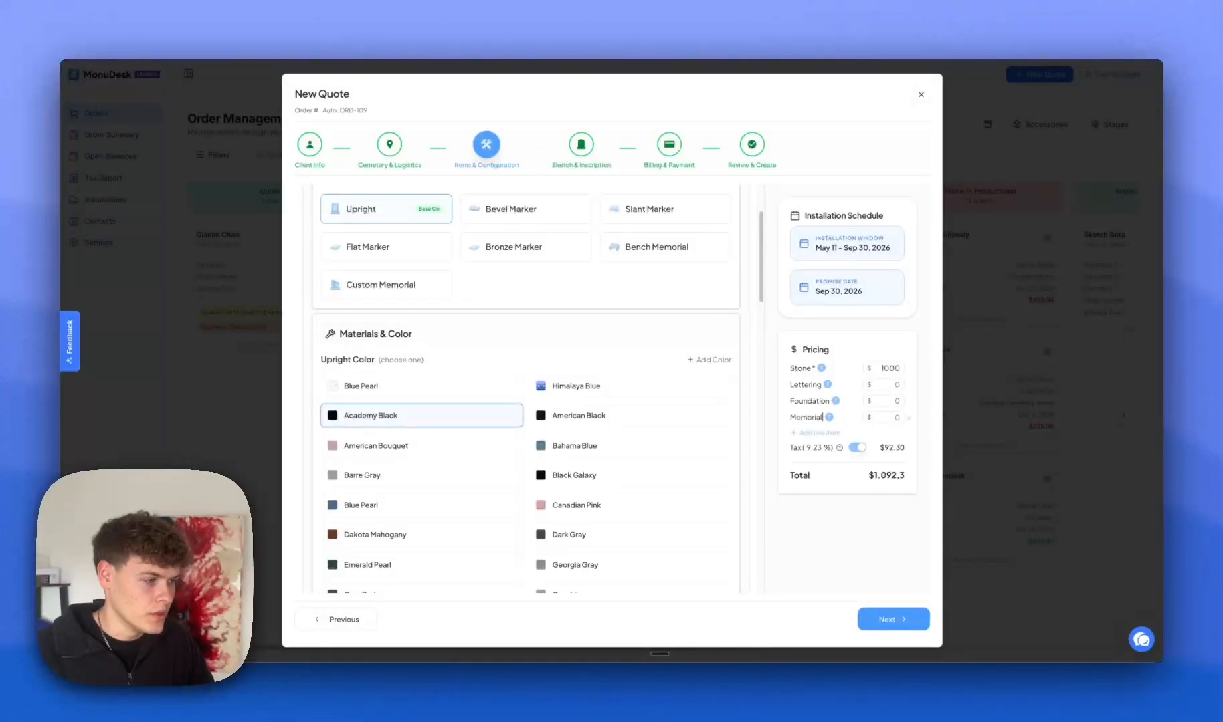
{"action": "type", "text": " QR Code"}
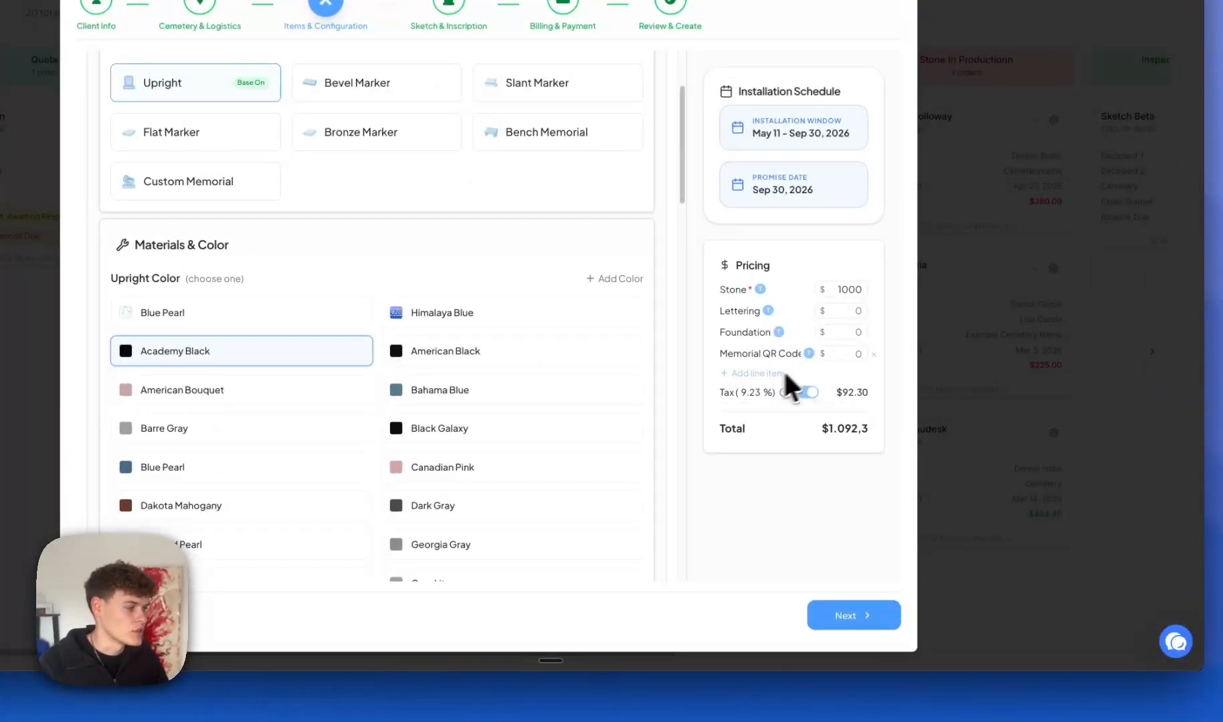
{"action": "left_click", "coordinate": [850, 352]}
{"action": "type", "text": "200"}
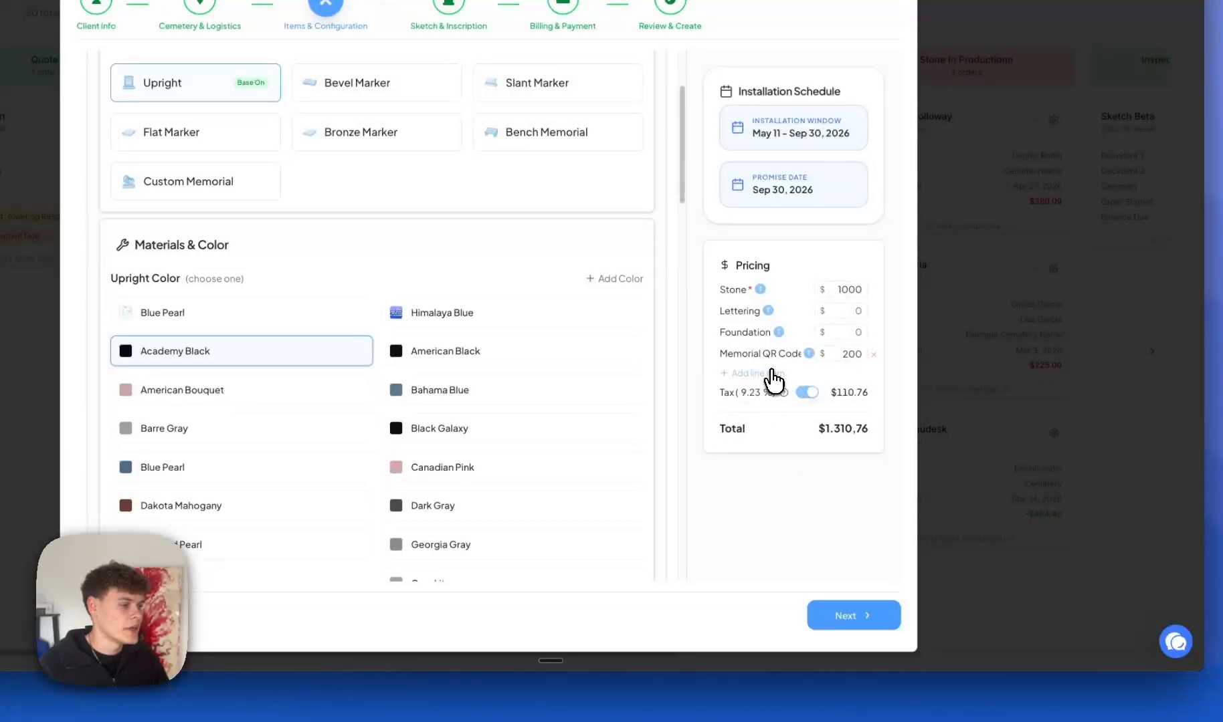
{"action": "left_click", "coordinate": [760, 373]}
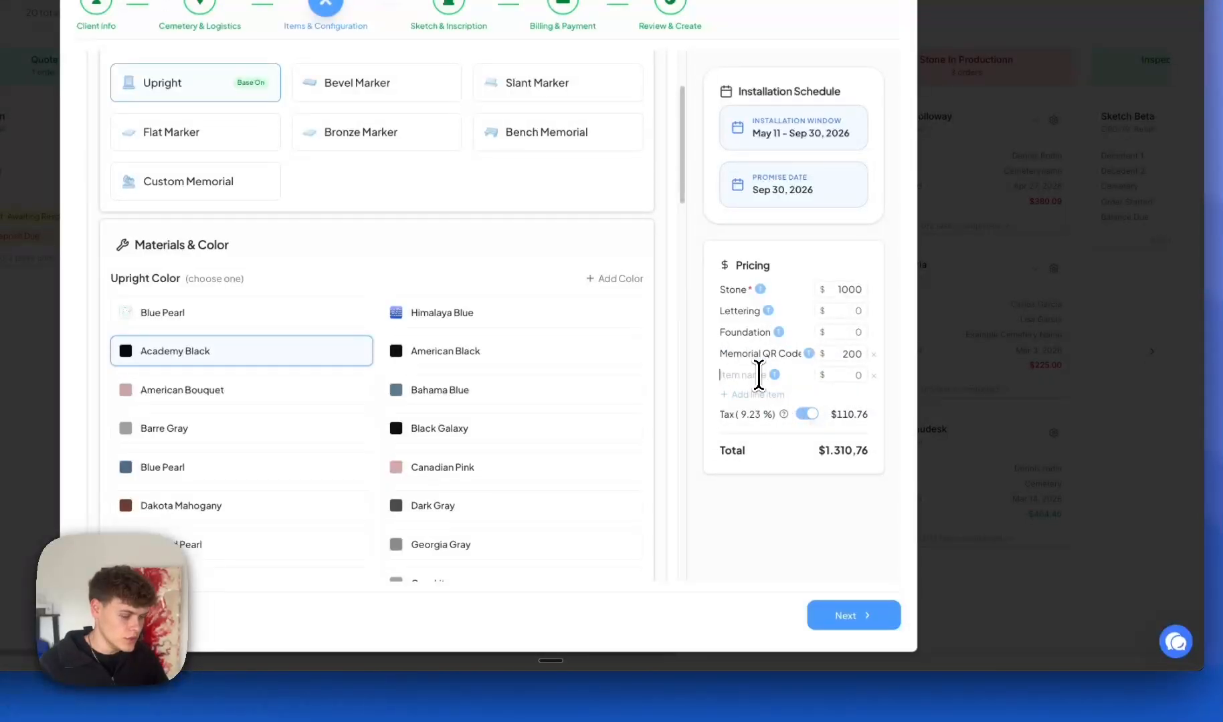
{"action": "type", "text": "VA D"}
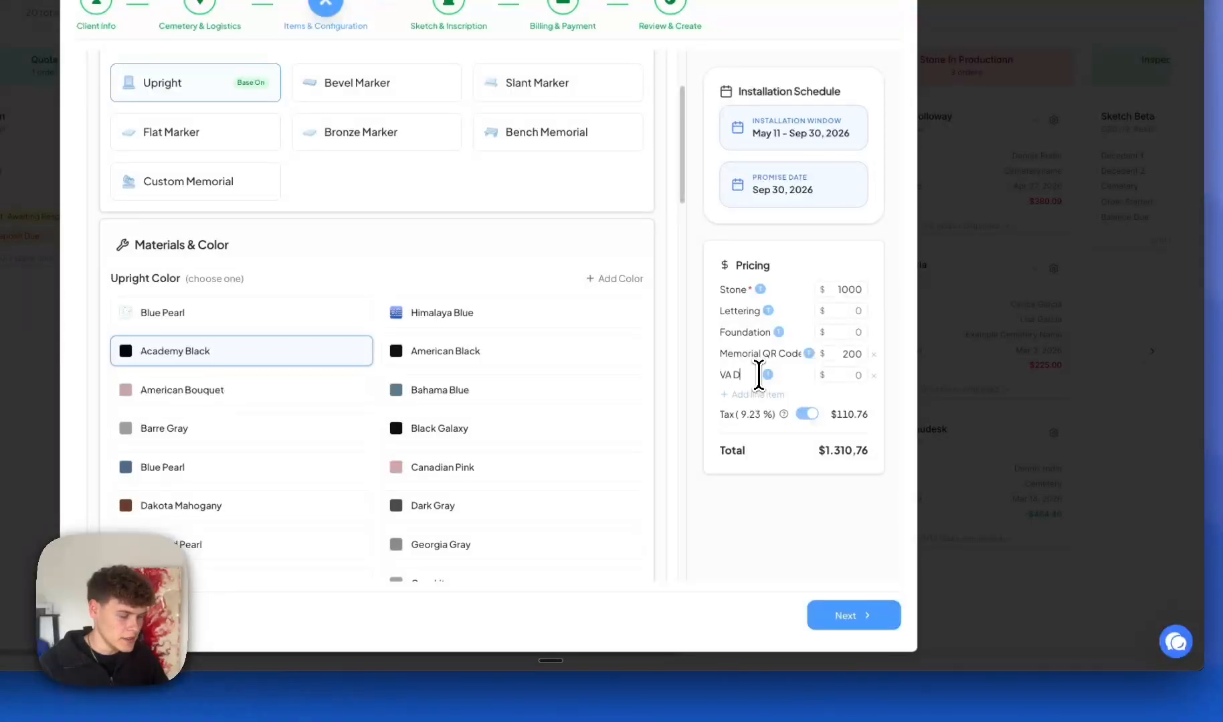
{"action": "type", "text": "iscount"}
{"action": "left_click", "coordinate": [841, 373]}
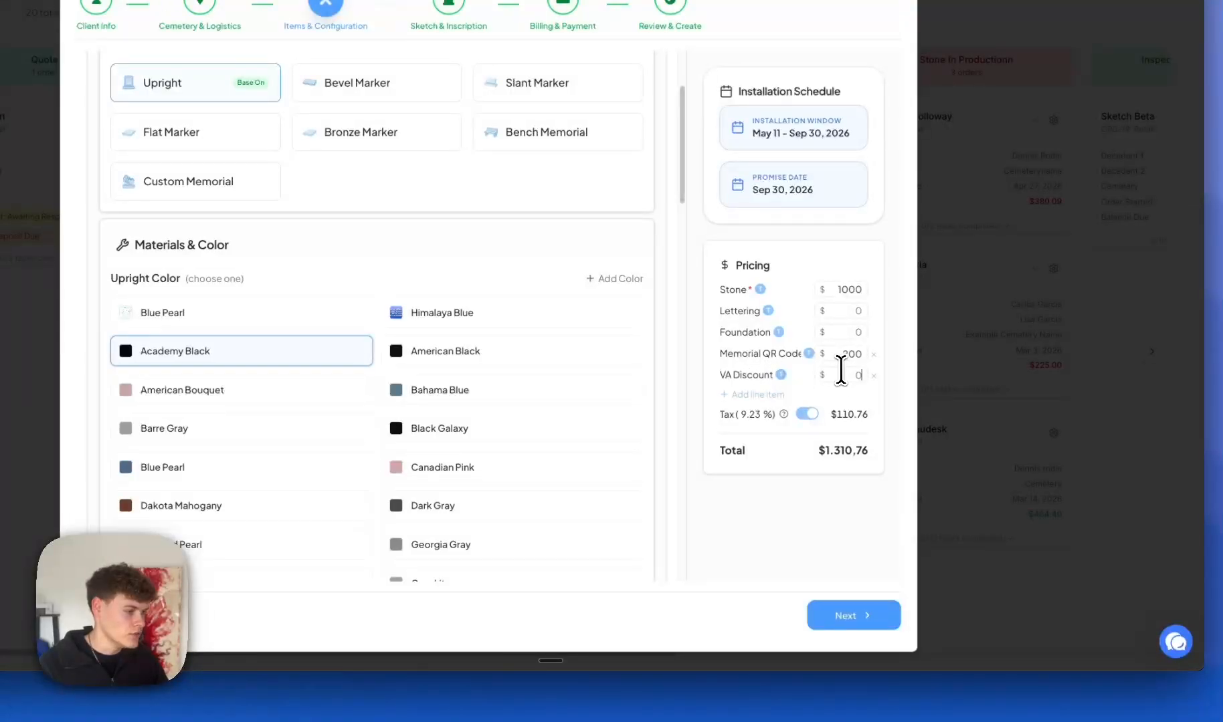
{"action": "type", "text": "200"}
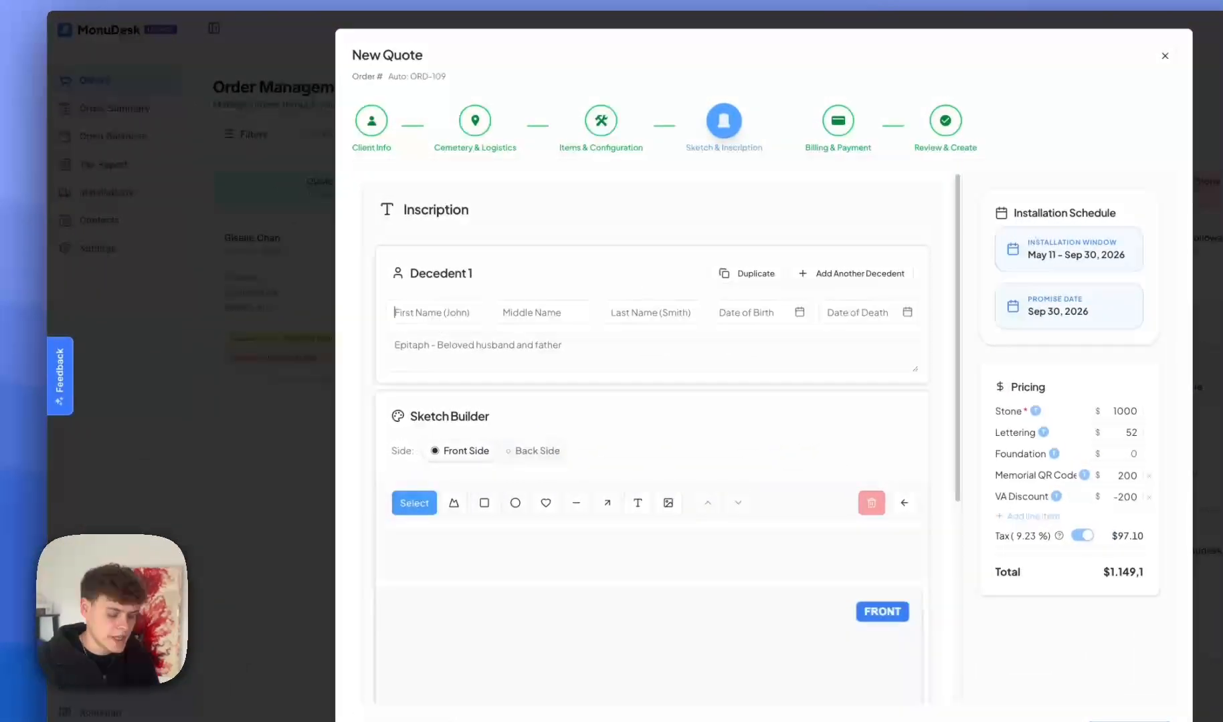
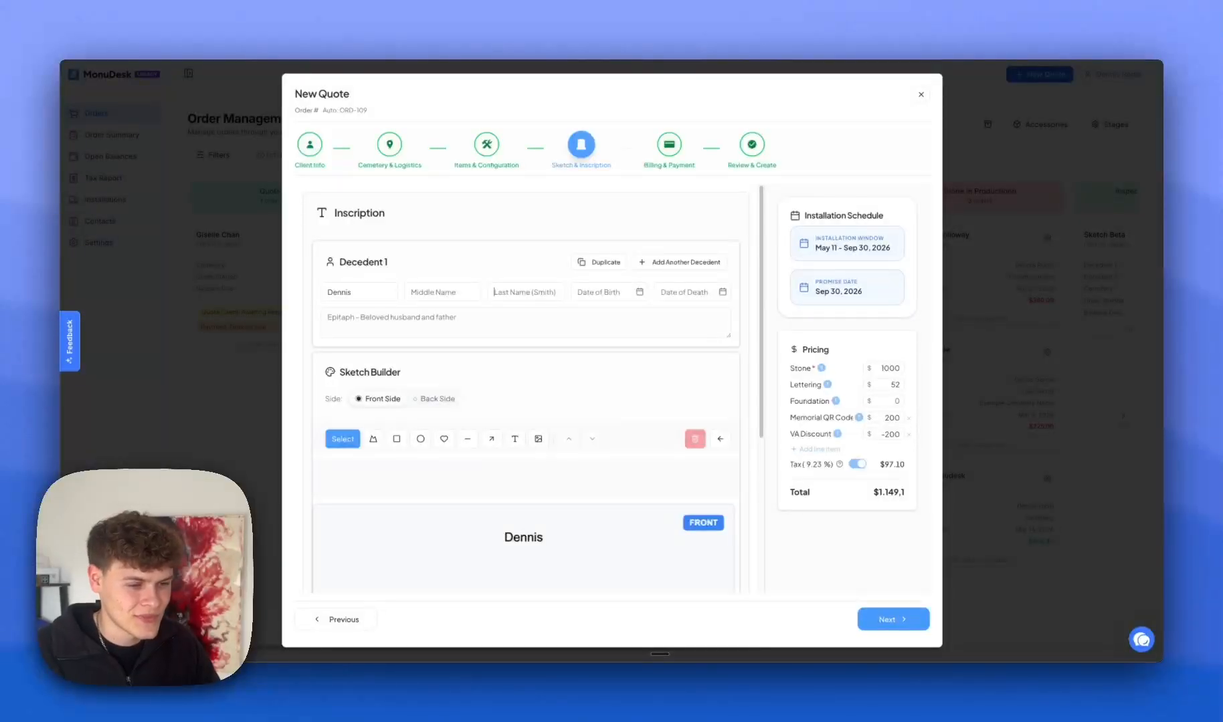
{"action": "key", "text": "Tab"}
{"action": "key", "text": "Tab"}
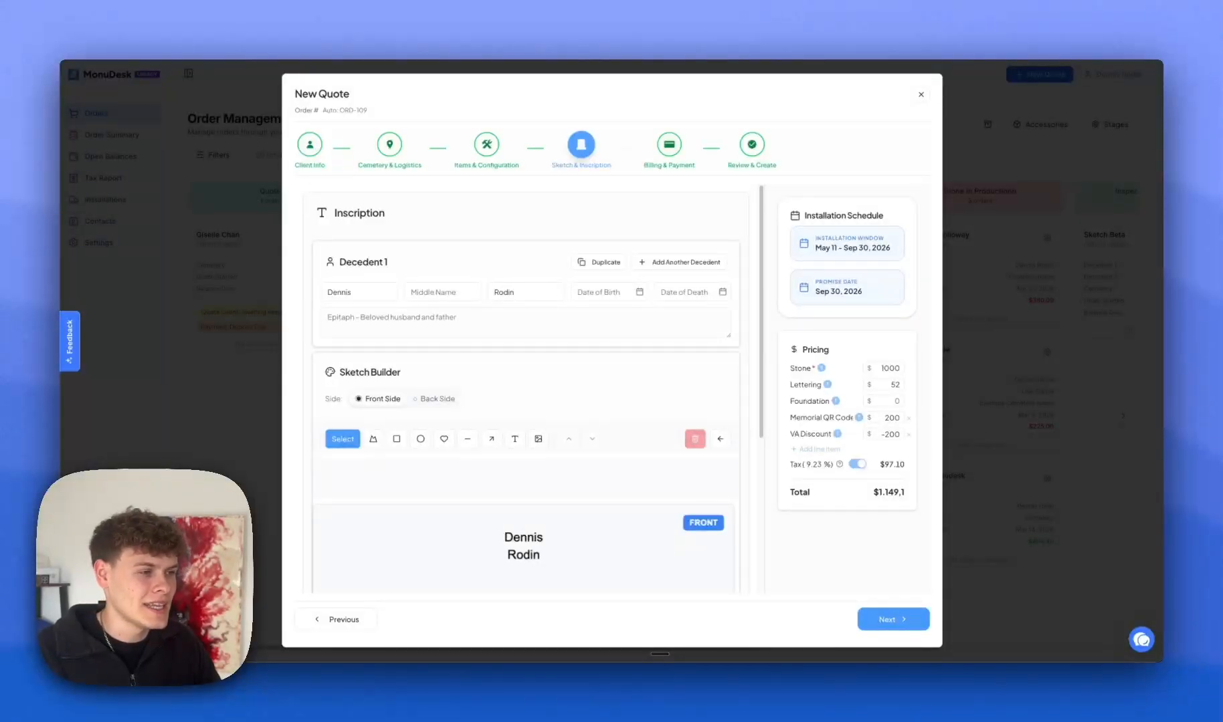
{"action": "left_click", "coordinate": [623, 289]}
{"action": "type", "text": "Apr"}
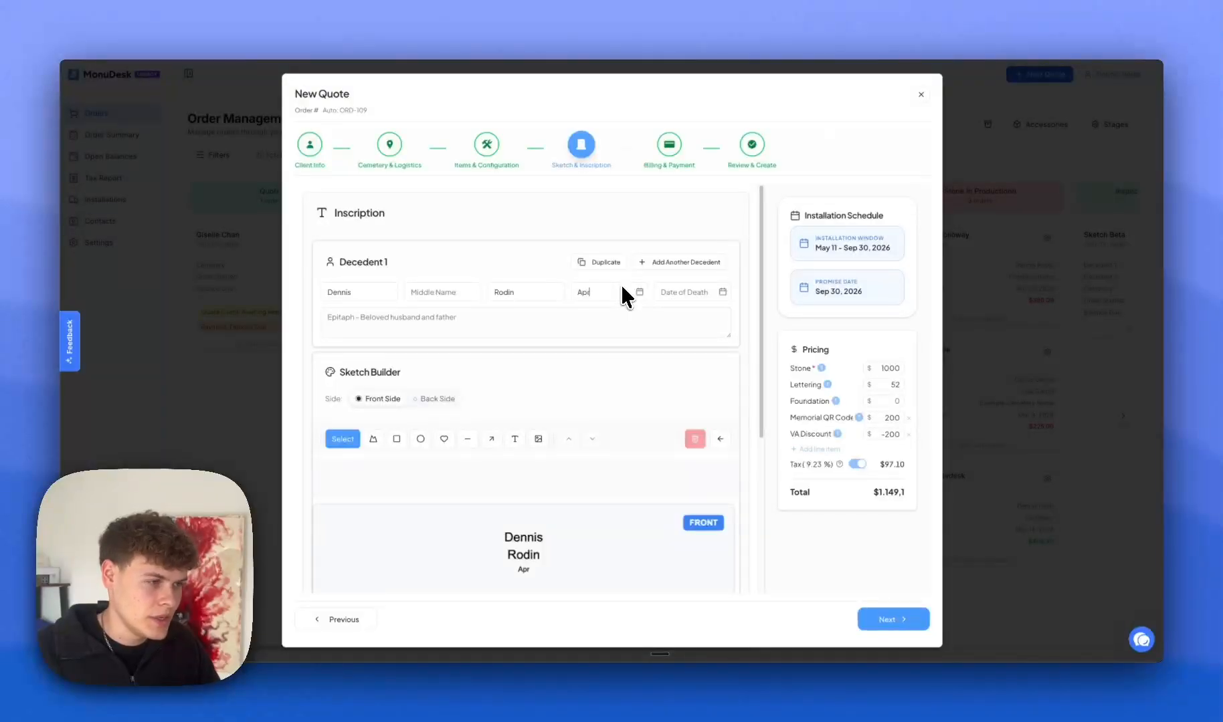
{"action": "type", "text": "il 2"}
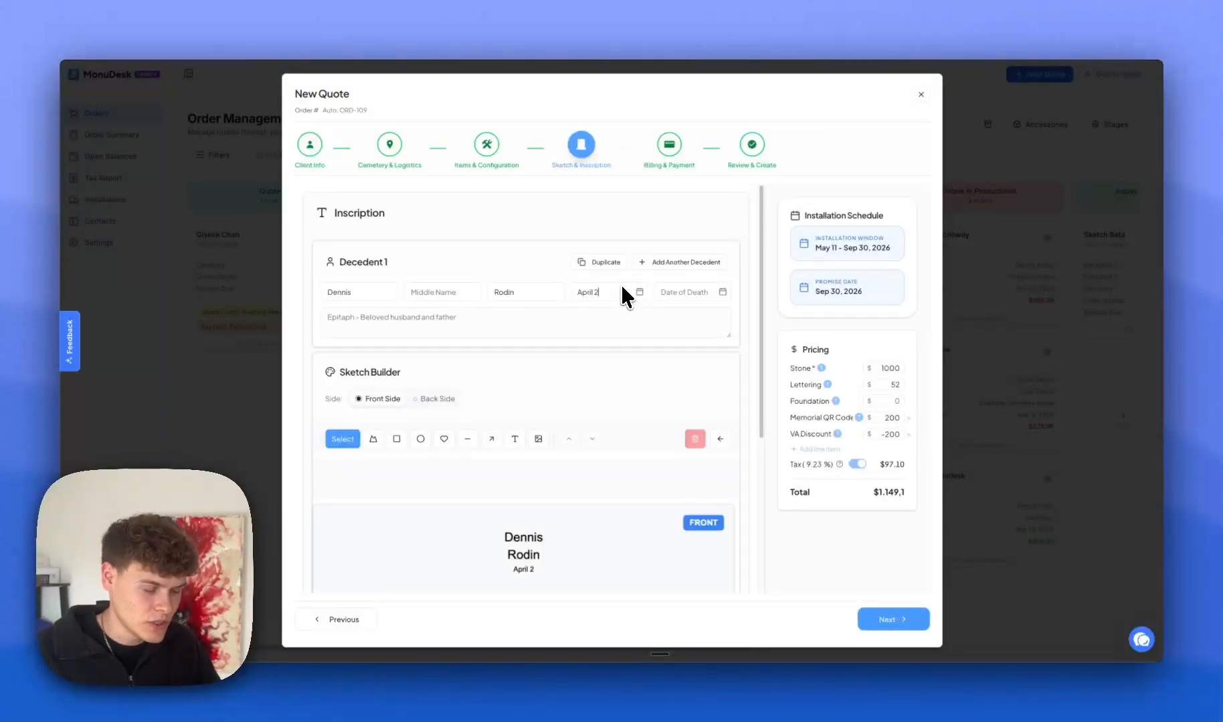
{"action": "type", "text": "nd"}
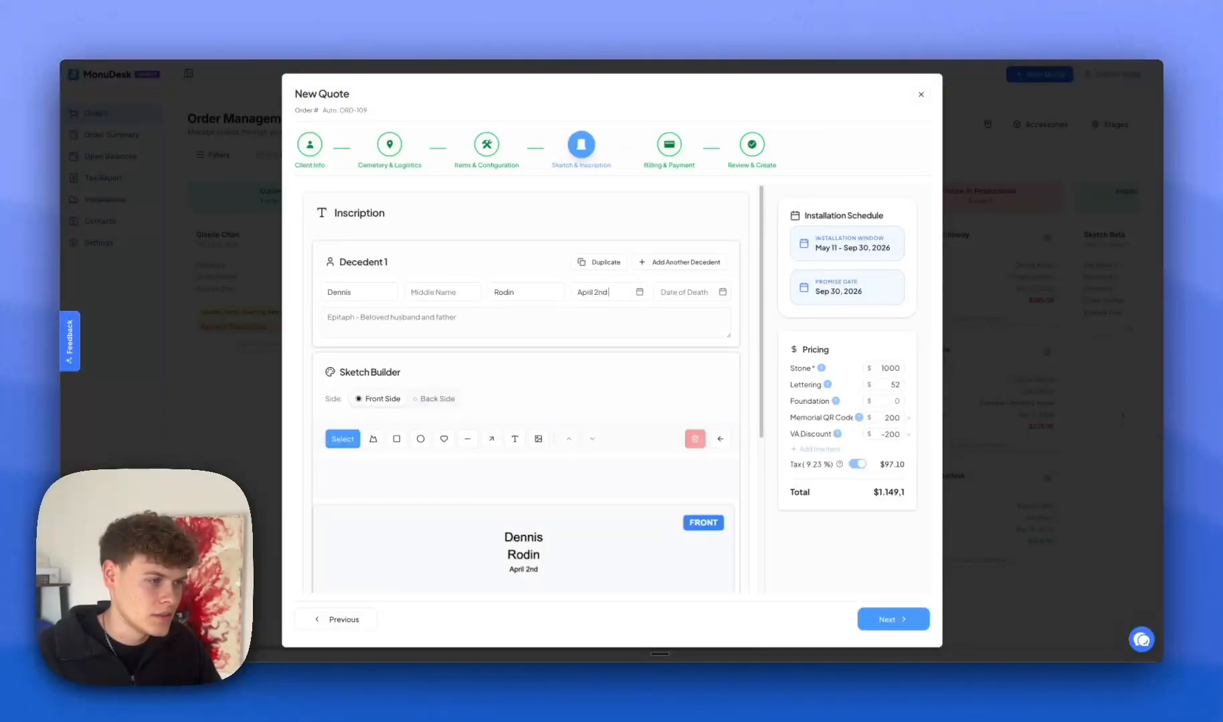
{"action": "type", "text": " 2003"}
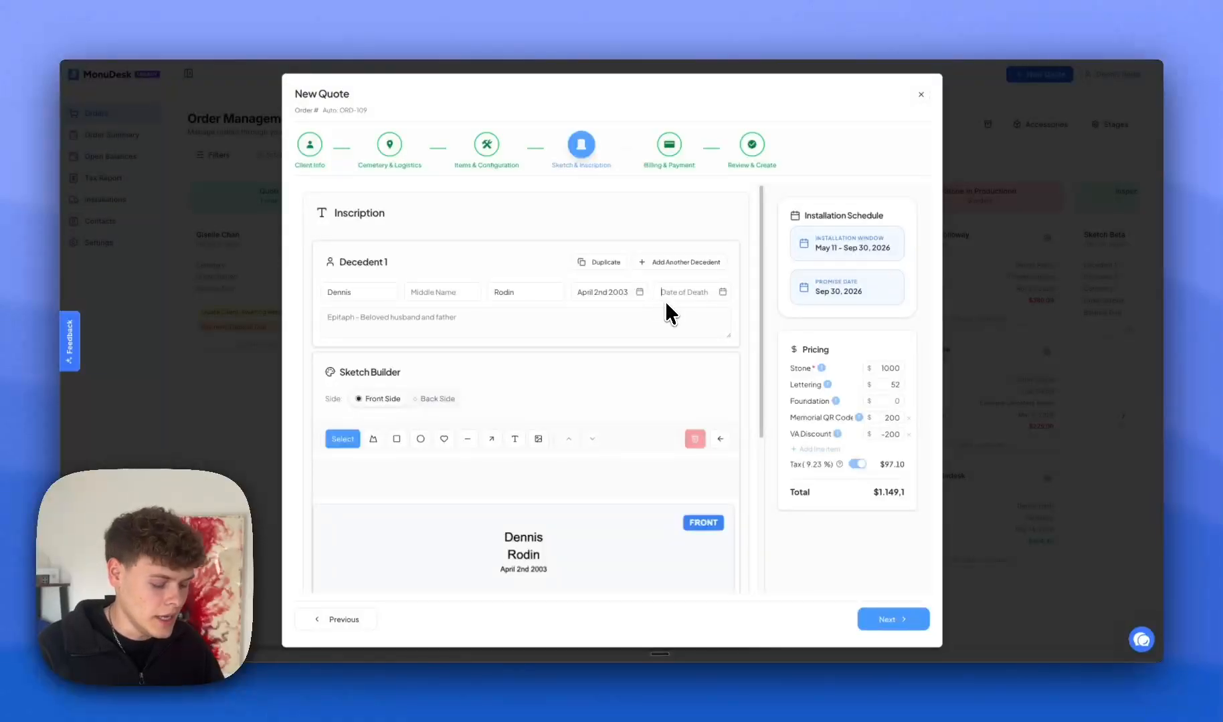
{"action": "type", "text": " — April"}
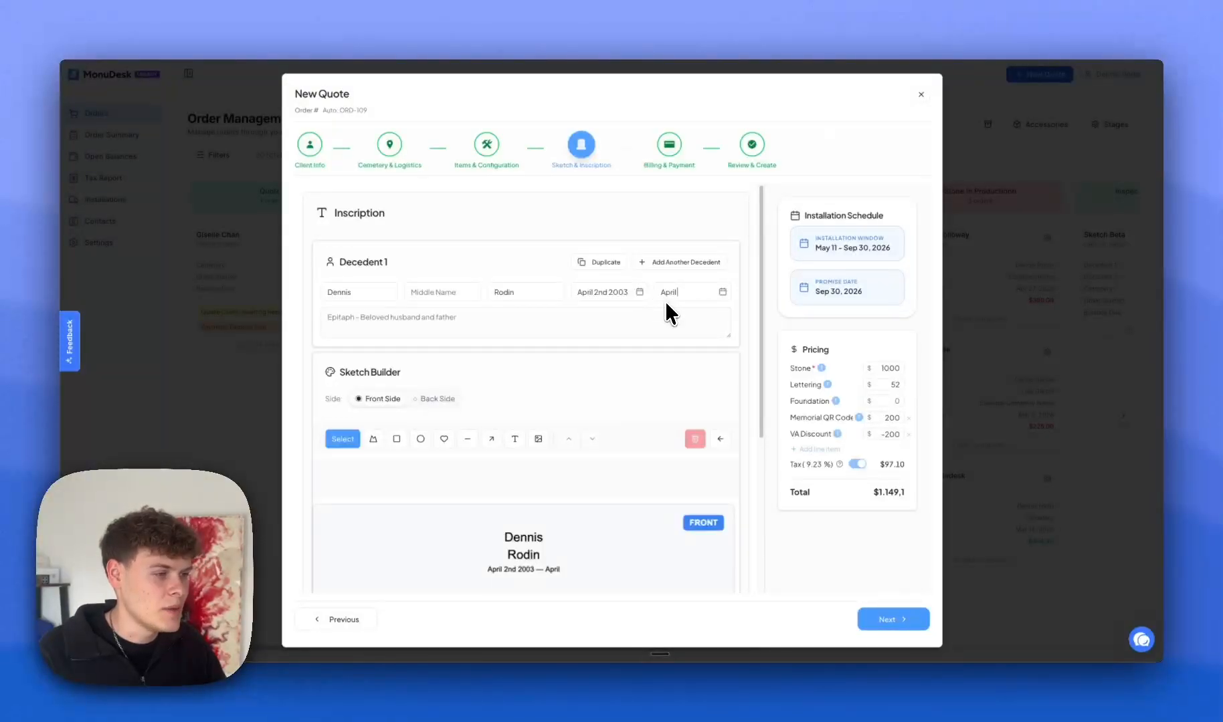
{"action": "type", "text": " 2nd"}
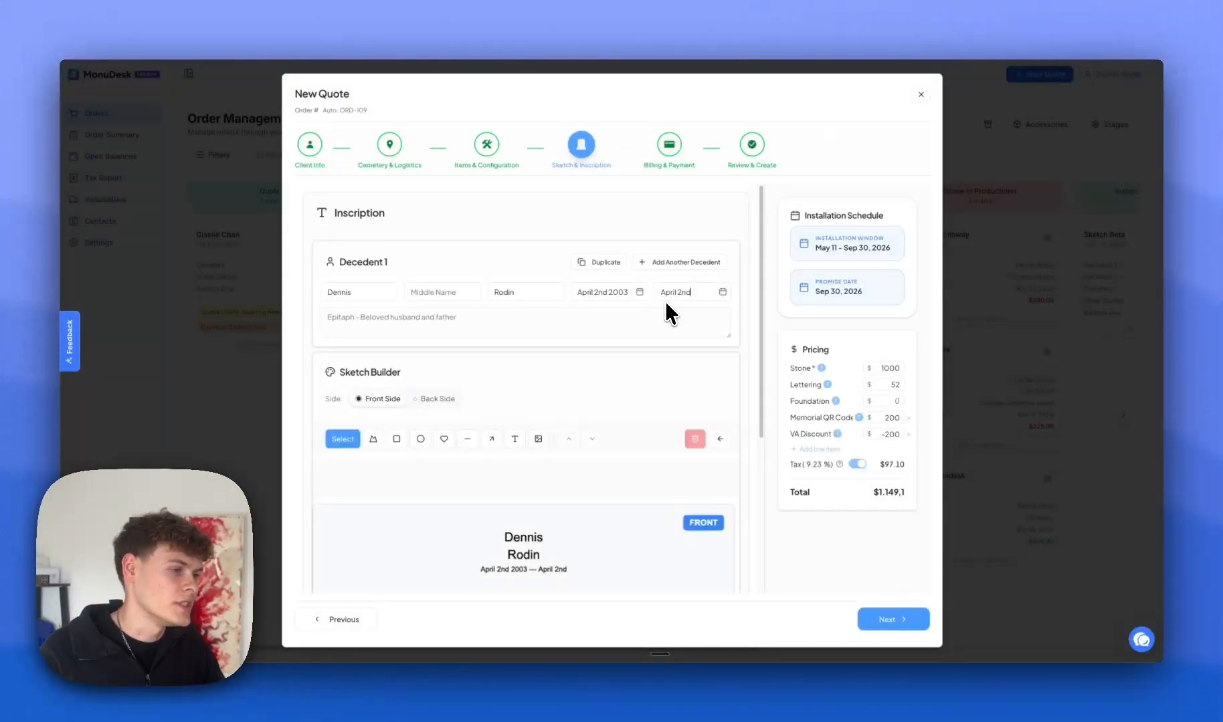
{"action": "type", "text": " 2026"}
{"action": "left_click", "coordinate": [400, 328]}
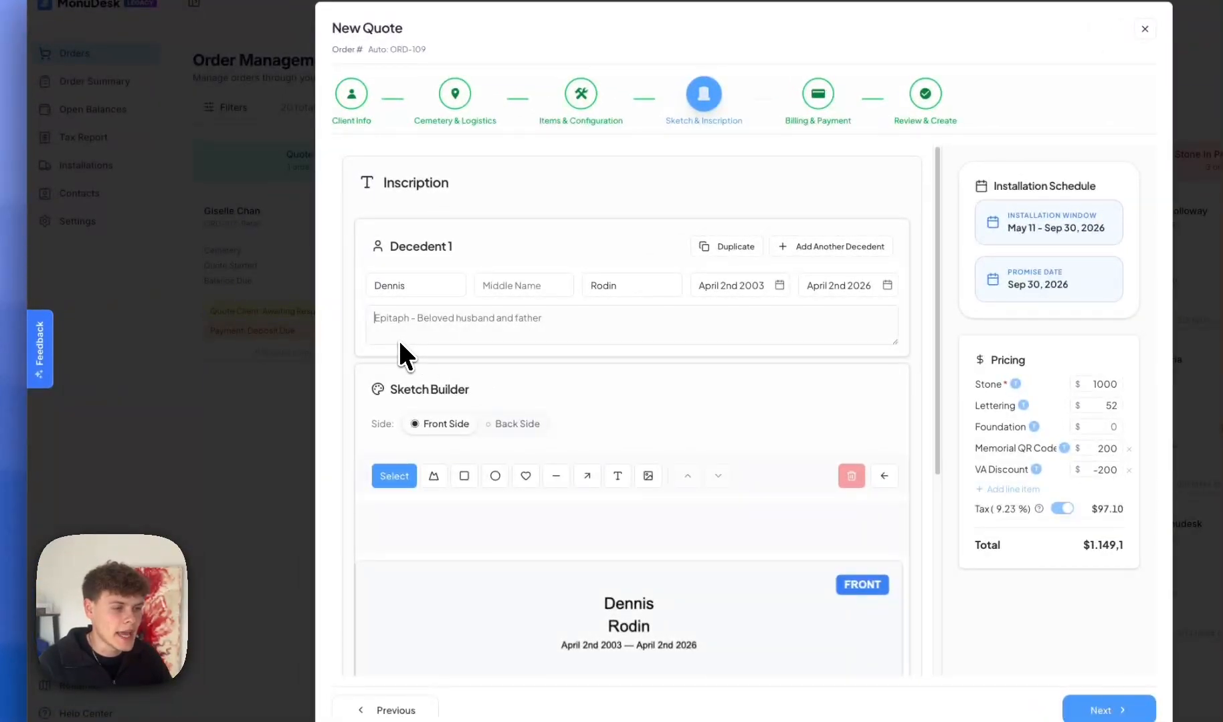
{"action": "scroll", "coordinate": [399, 339], "scroll_direction": "down", "scroll_amount": 1}
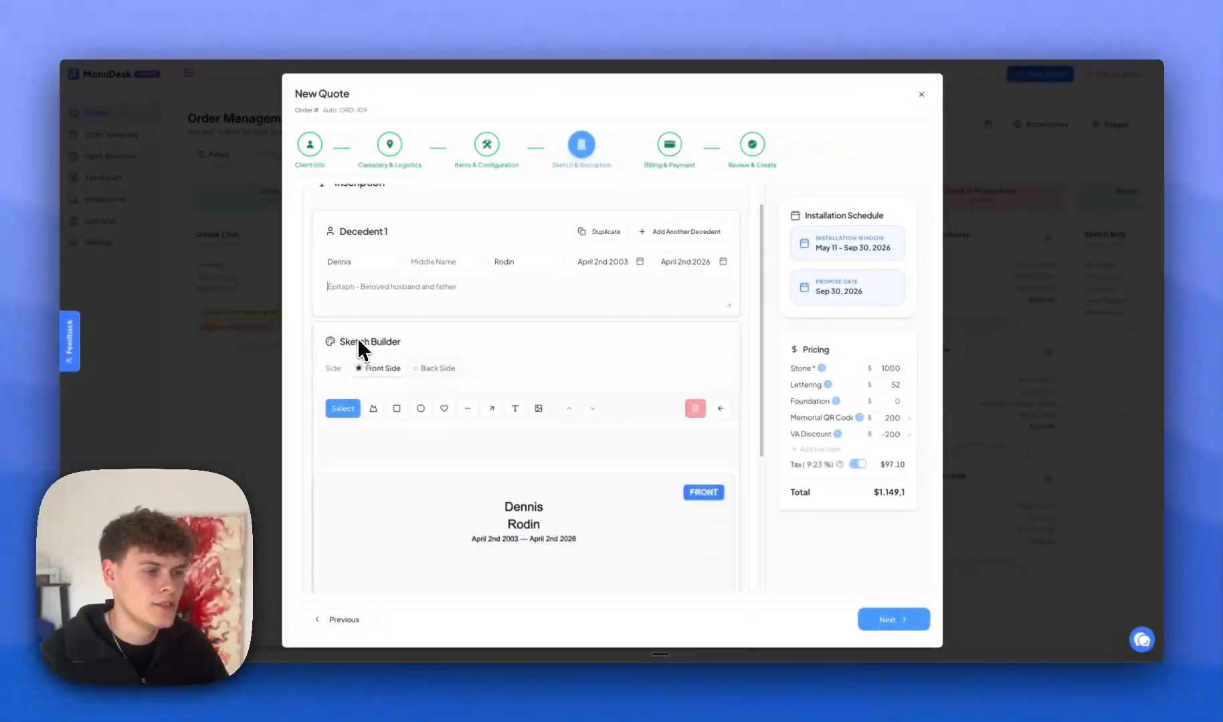
{"action": "scroll", "coordinate": [359, 339], "scroll_direction": "down", "scroll_amount": 1}
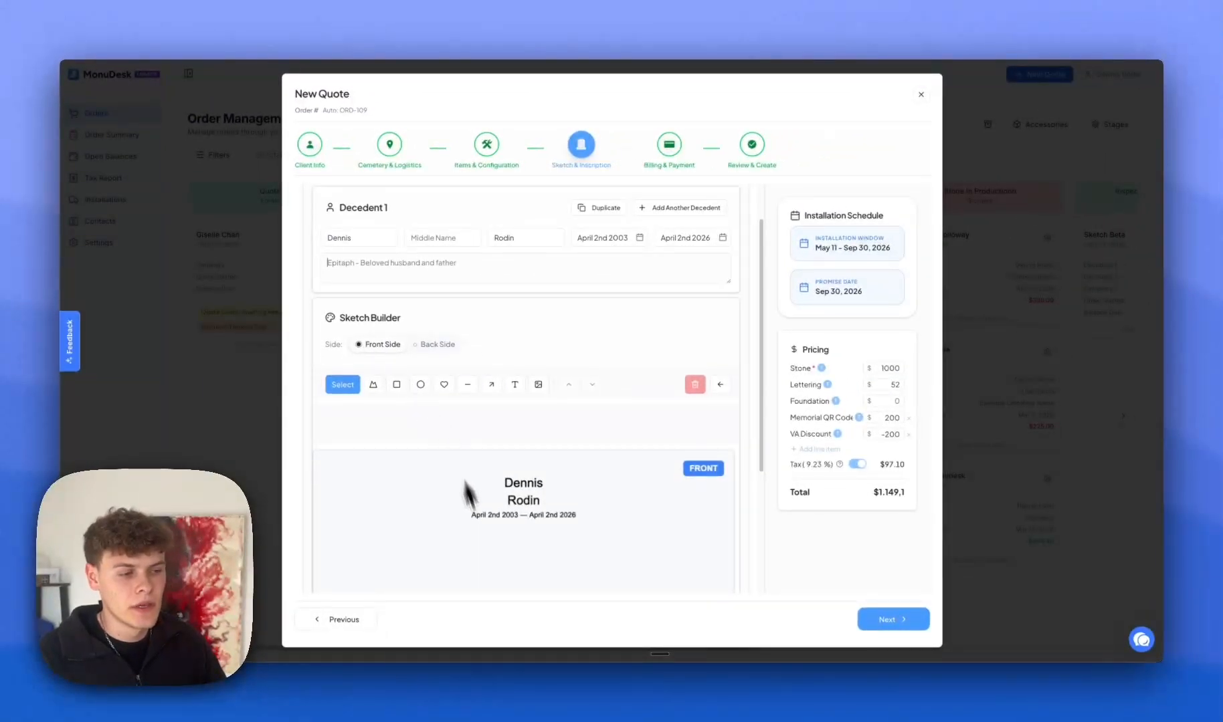
{"action": "scroll", "coordinate": [525, 519], "scroll_direction": "down", "scroll_amount": 1}
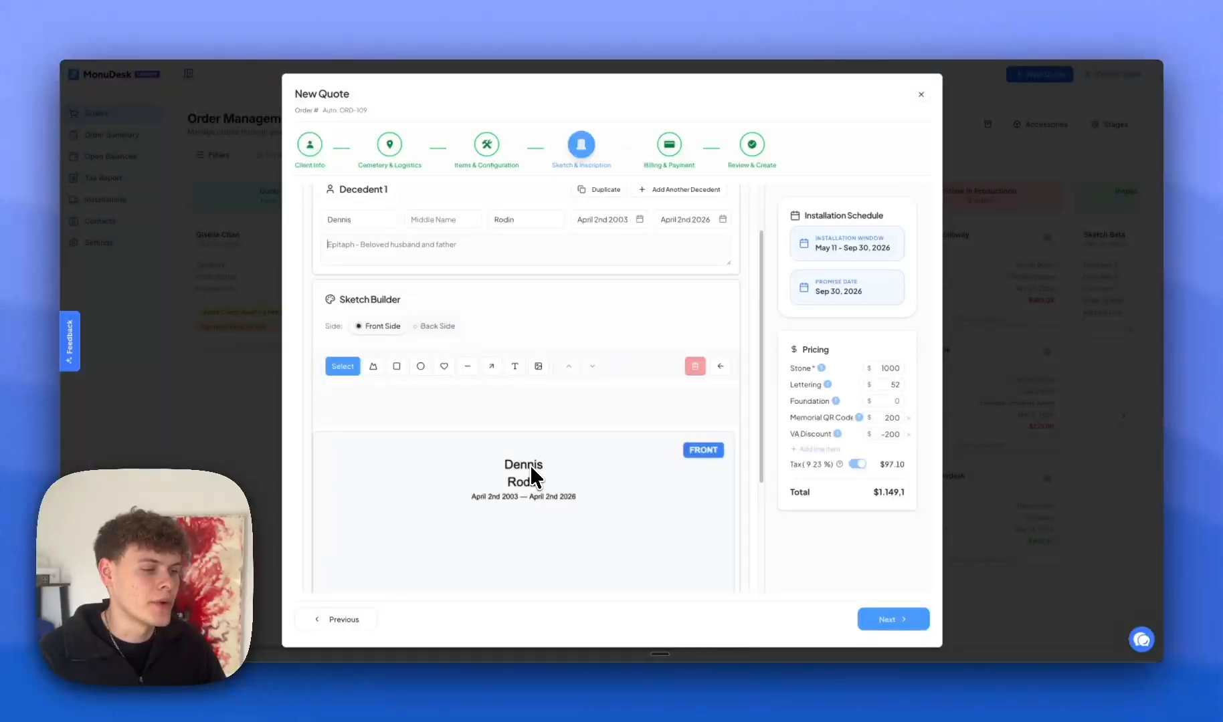
{"action": "scroll", "coordinate": [398, 342], "scroll_direction": "down", "scroll_amount": 2}
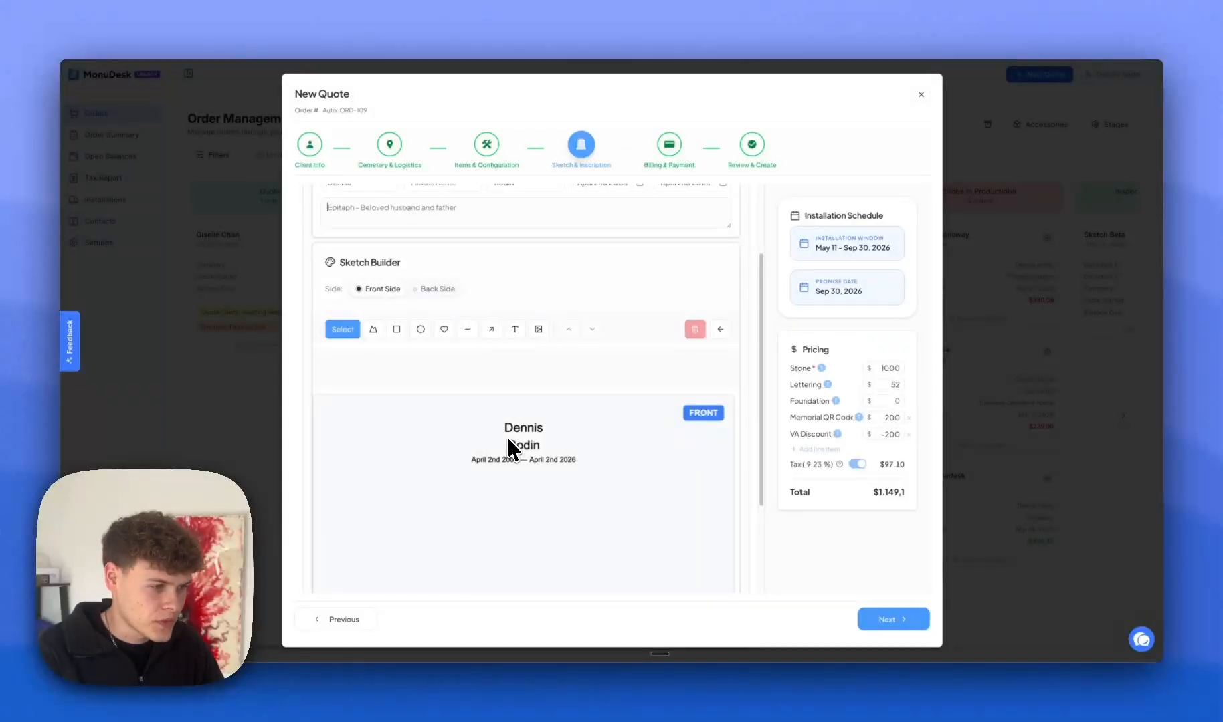
Add a widened Serpentine stone outline and move it down with the name and dates.
{"action": "left_click", "coordinate": [373, 329]}
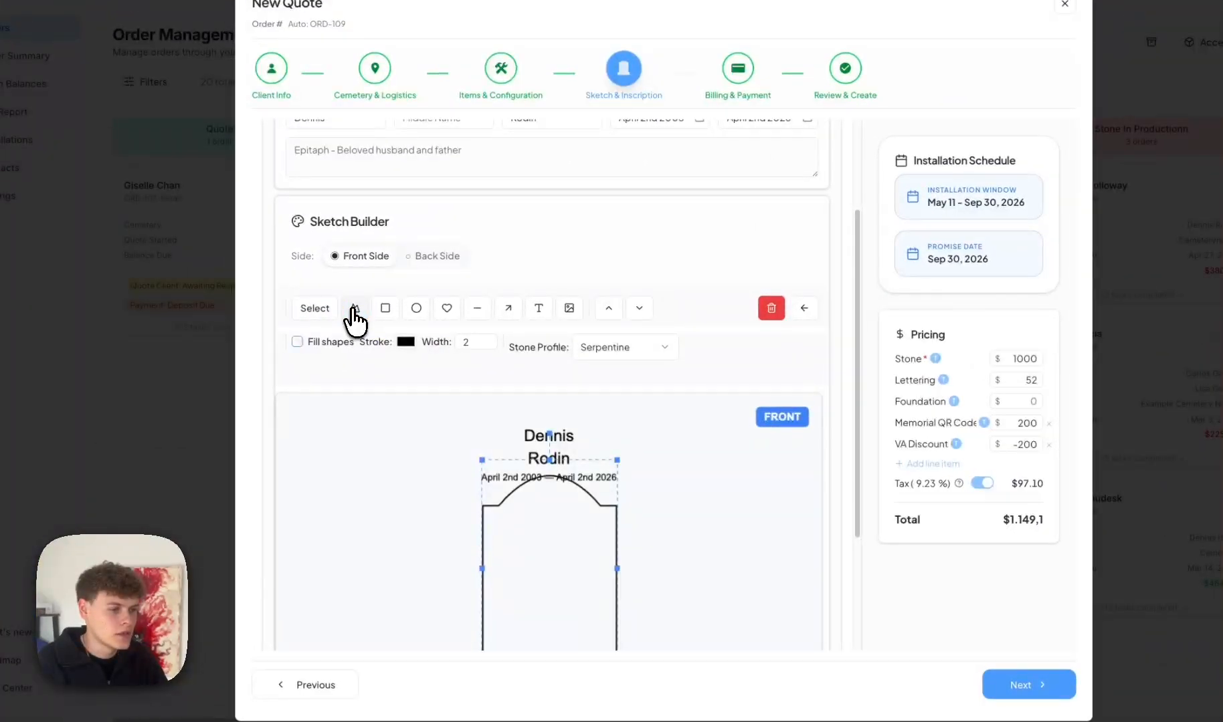
{"action": "scroll", "coordinate": [350, 322], "scroll_direction": "down", "scroll_amount": 3}
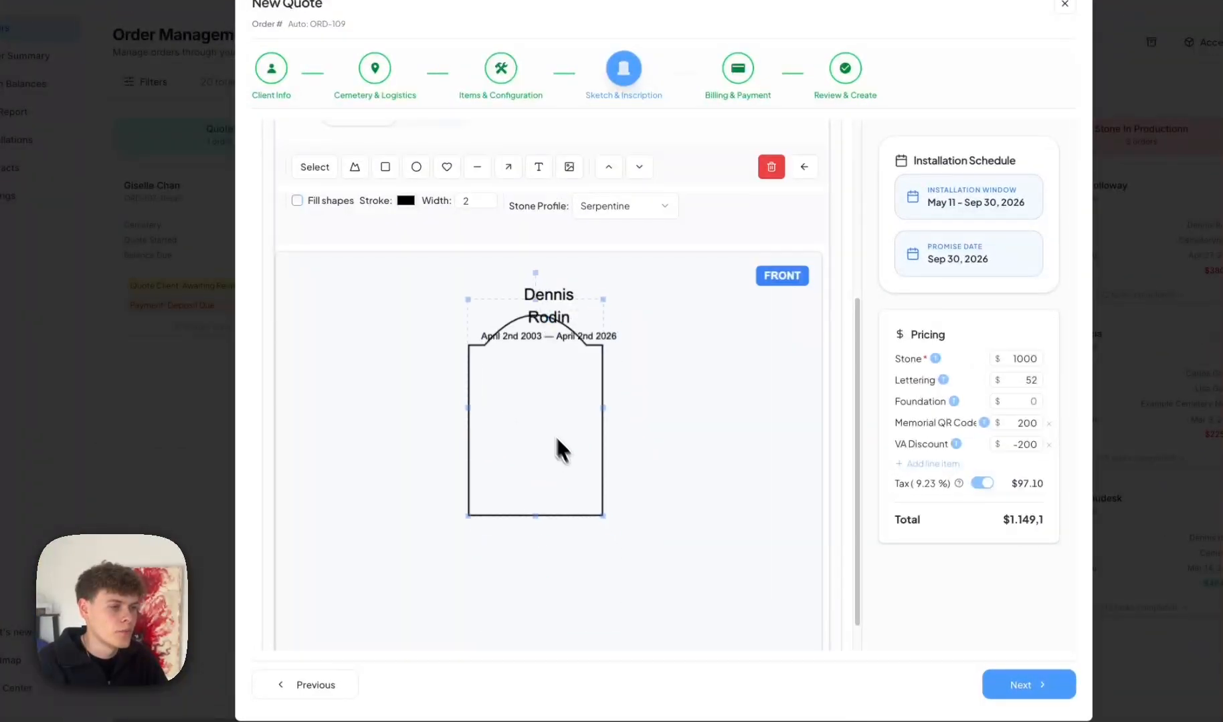
{"action": "left_click_drag", "start_coordinate": [556, 442], "coordinate": [531, 386]}
{"action": "left_click_drag", "start_coordinate": [579, 353], "coordinate": [677, 372]}
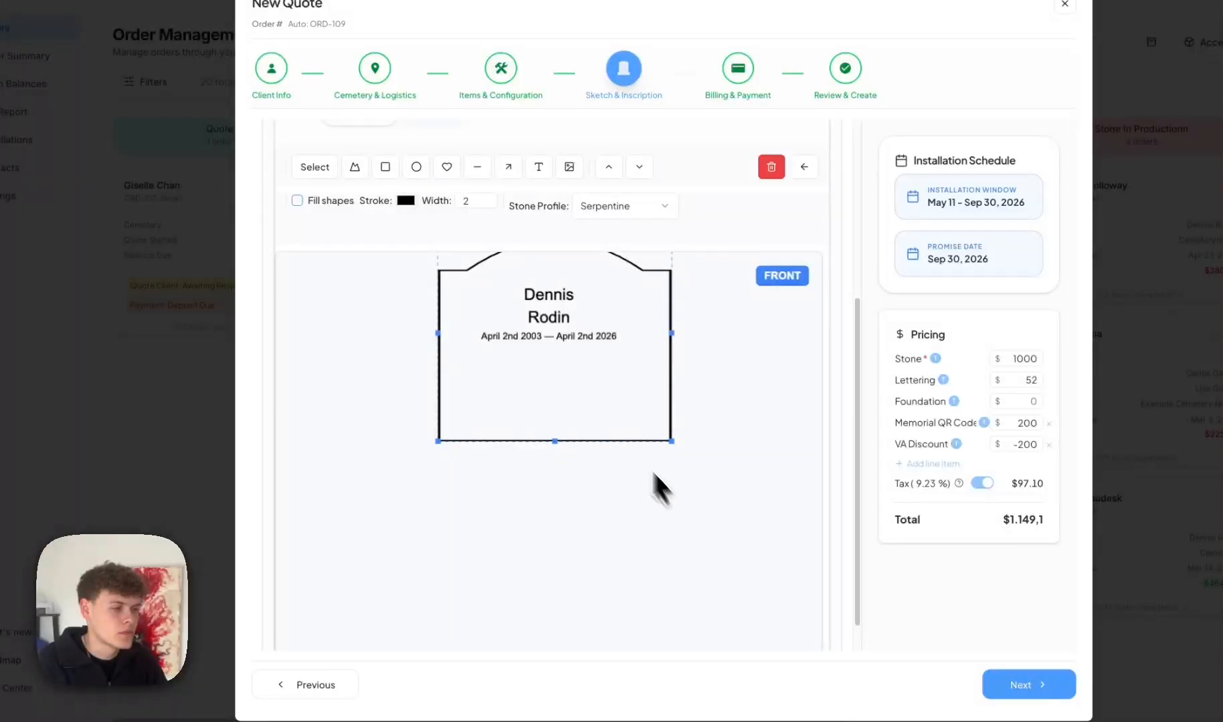
{"action": "left_click_drag", "start_coordinate": [614, 435], "coordinate": [604, 422]}
{"action": "left_click_drag", "start_coordinate": [722, 537], "coordinate": [370, 238]}
{"action": "left_click_drag", "start_coordinate": [466, 322], "coordinate": [471, 406]}
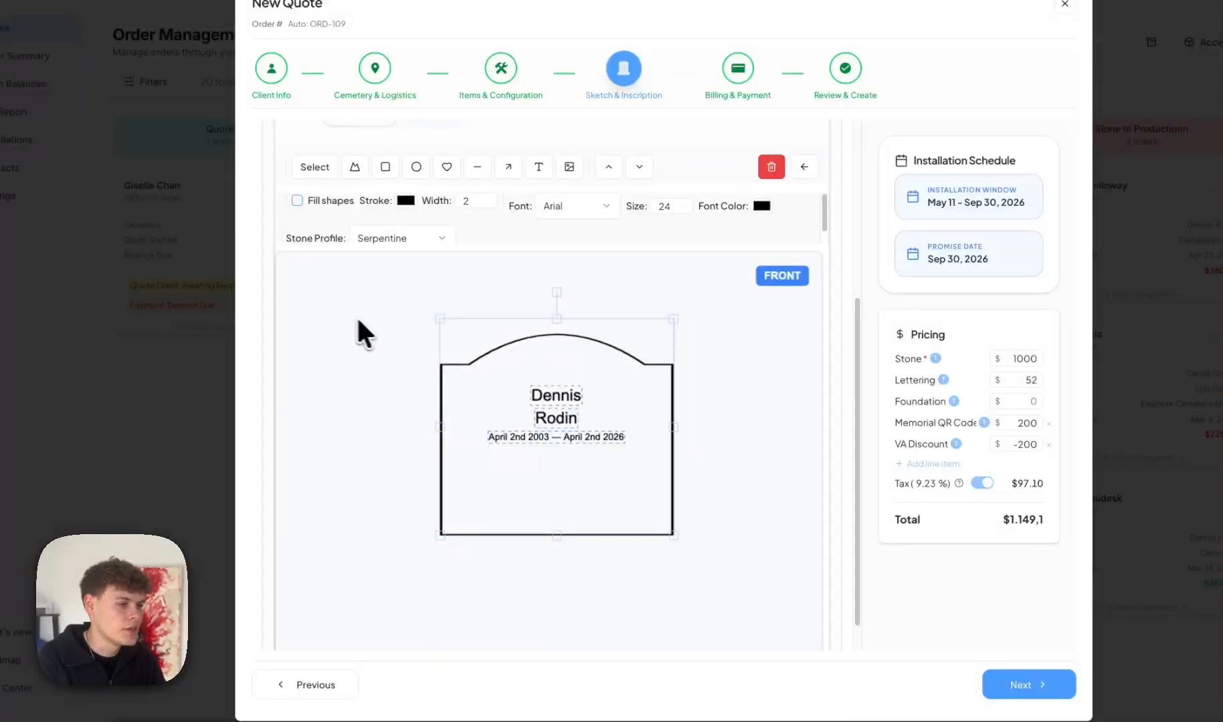
Fill the stone dark grey and make the inscription text white.
{"action": "left_click", "coordinate": [296, 201]}
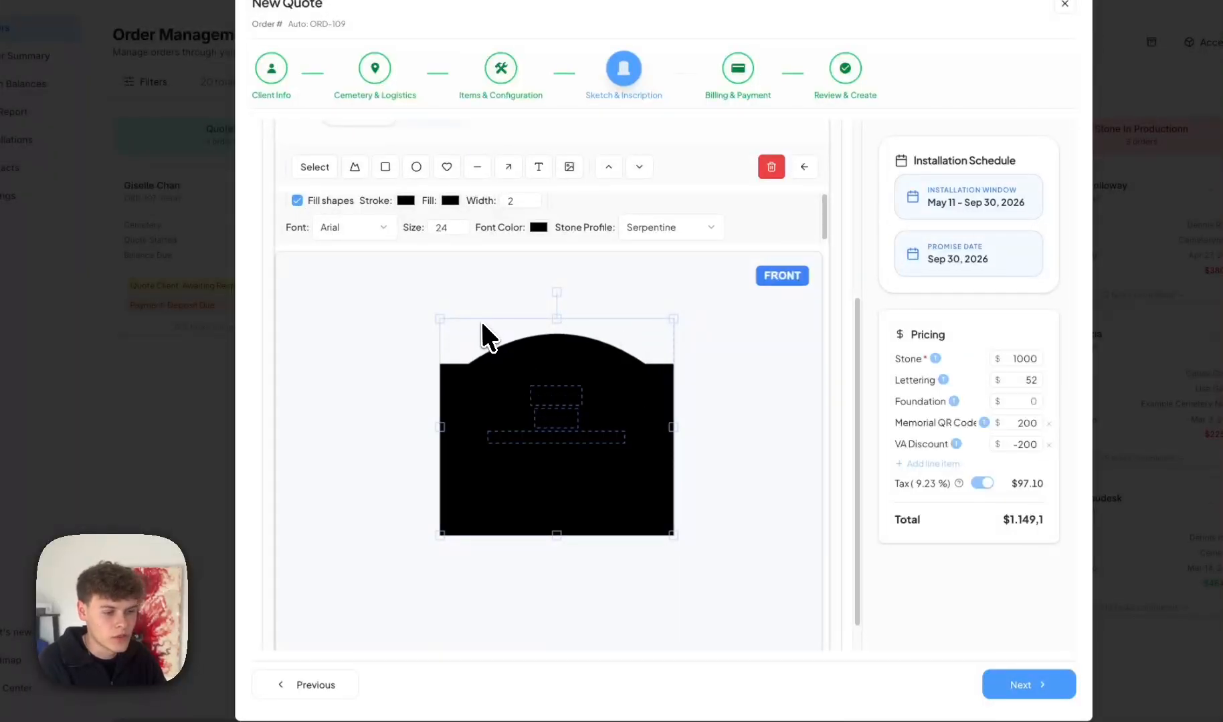
{"action": "left_click", "coordinate": [445, 199]}
{"action": "left_click", "coordinate": [471, 272]}
{"action": "mouse_move", "coordinate": [470, 275]}
{"action": "left_mouse_down"}
{"action": "mouse_move", "coordinate": [419, 256]}
{"action": "mouse_move", "coordinate": [402, 277]}
{"action": "left_mouse_up"}
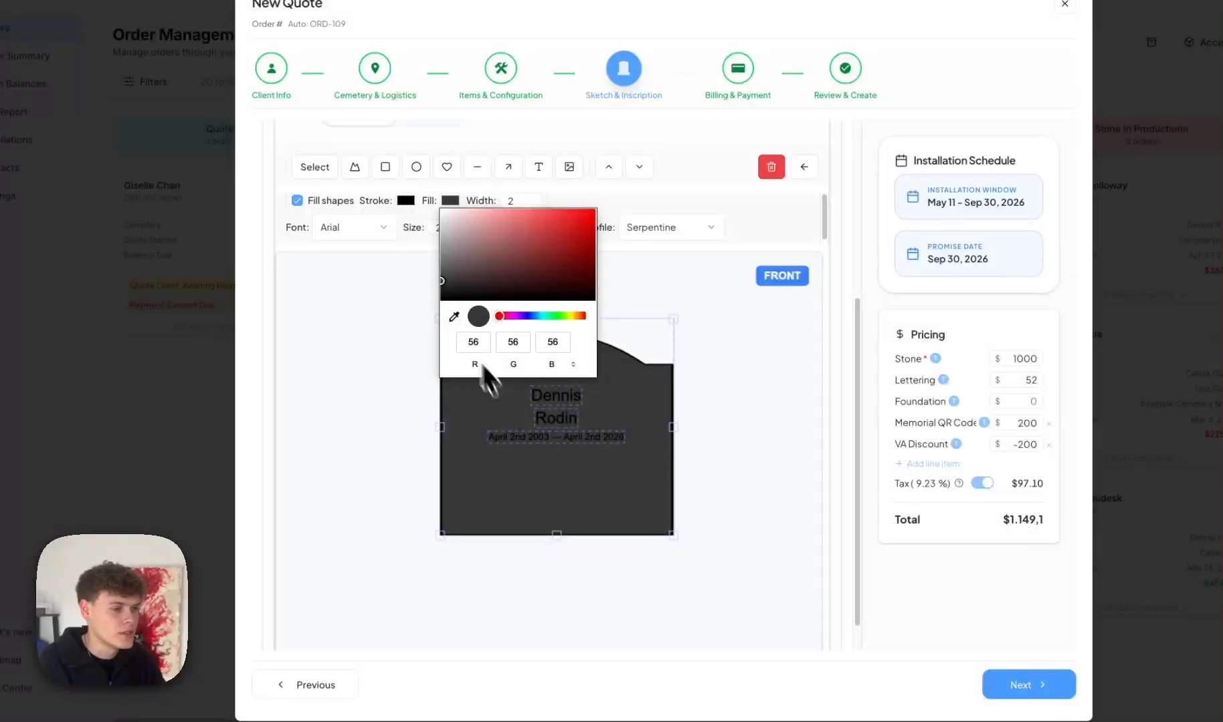
{"action": "left_click", "coordinate": [664, 198]}
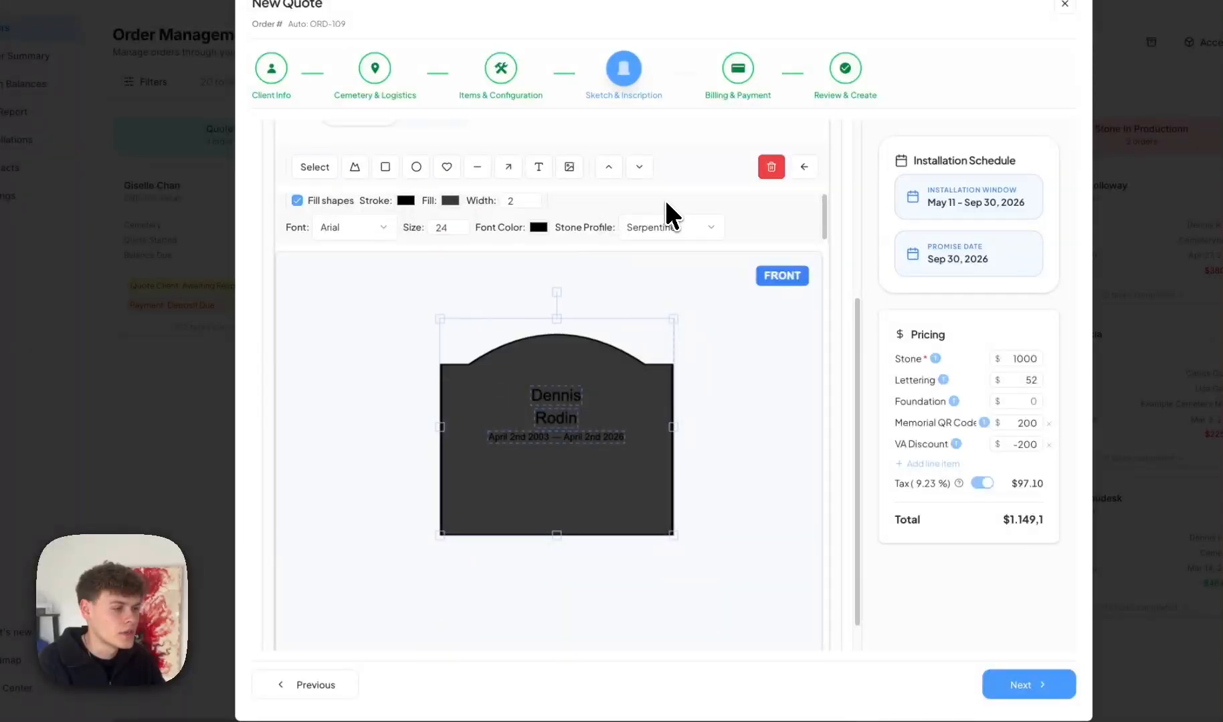
{"action": "left_click", "coordinate": [539, 227]}
{"action": "left_click_drag", "start_coordinate": [559, 292], "coordinate": [518, 238]}
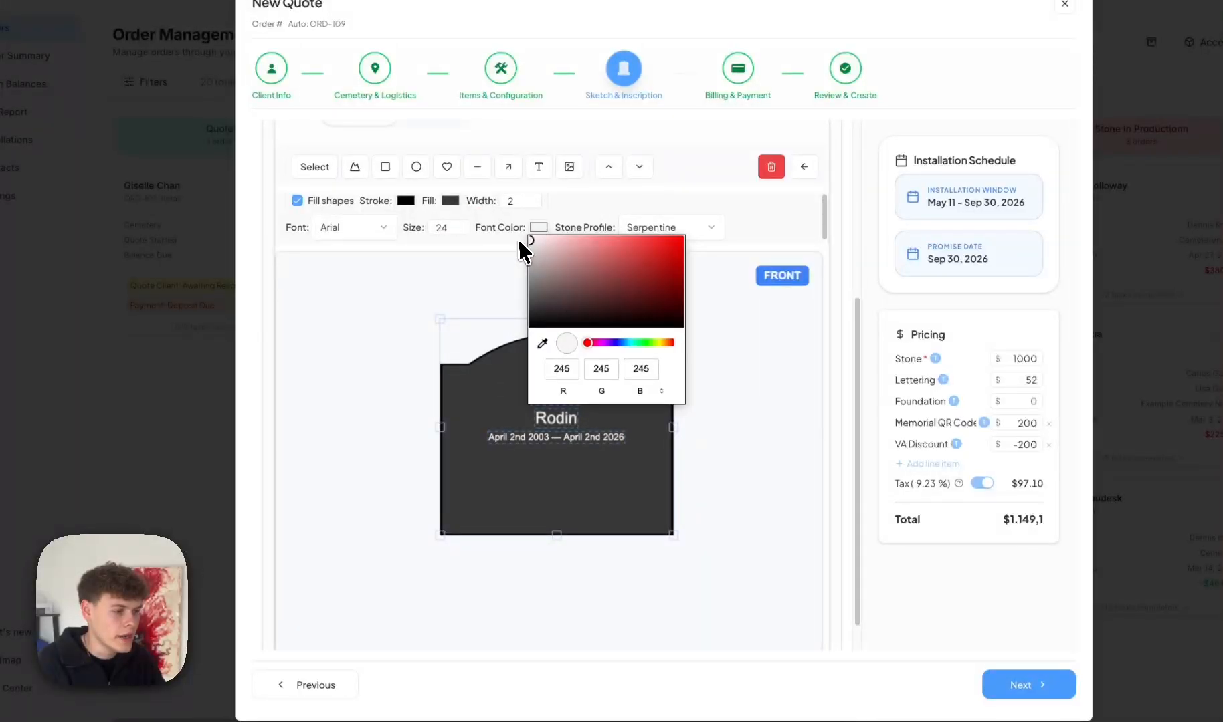
{"action": "left_click", "coordinate": [417, 254]}
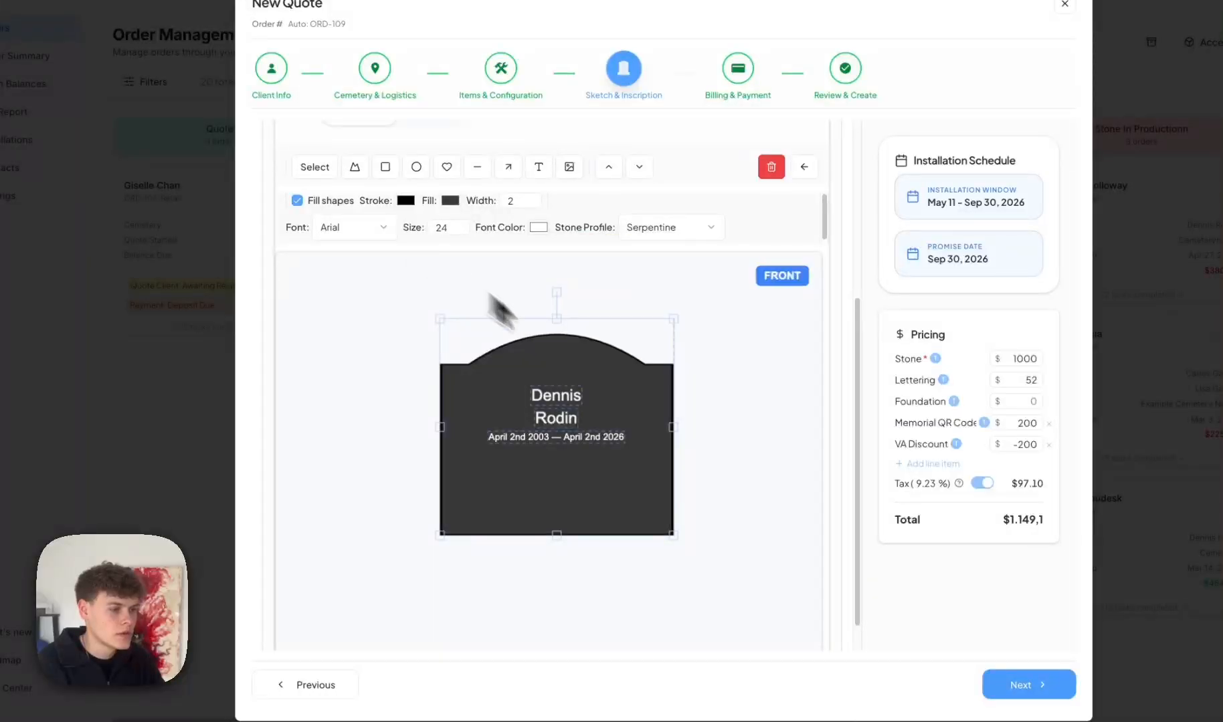
Add a rectangle and shape it into a wide, thin base under the stone.
{"action": "left_click", "coordinate": [384, 168]}
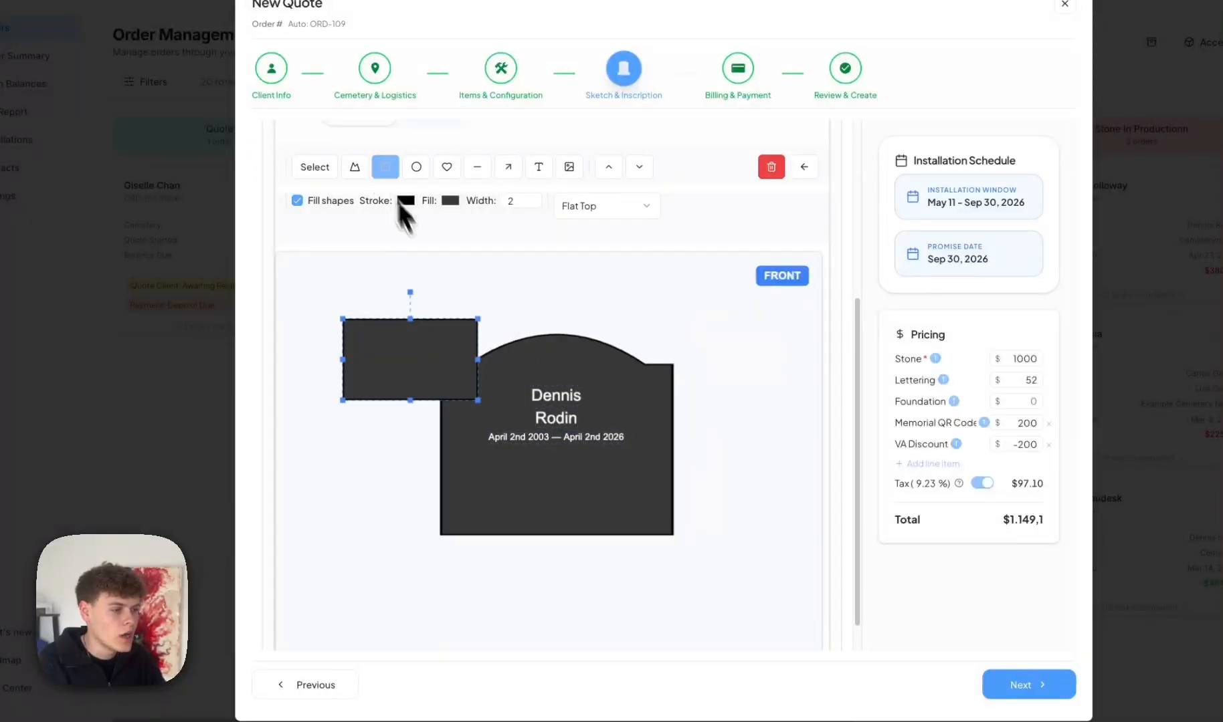
{"action": "left_click_drag", "start_coordinate": [395, 371], "coordinate": [424, 589]}
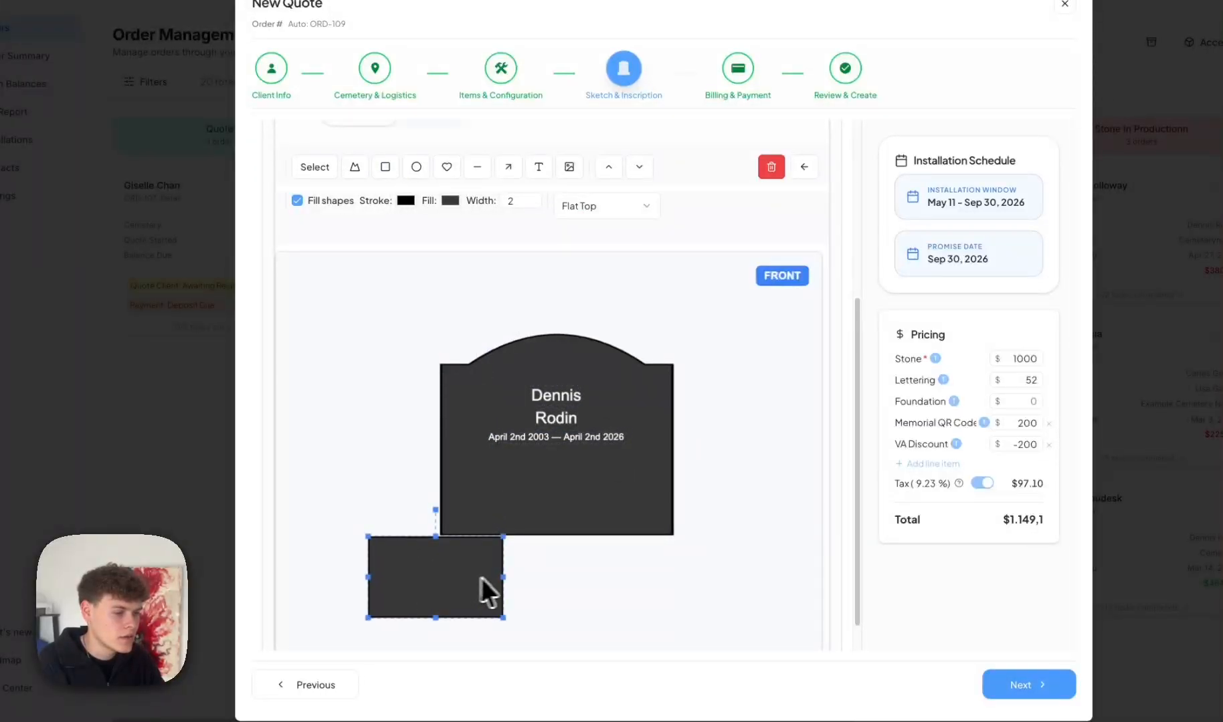
{"action": "left_click_drag", "start_coordinate": [512, 577], "coordinate": [727, 577]}
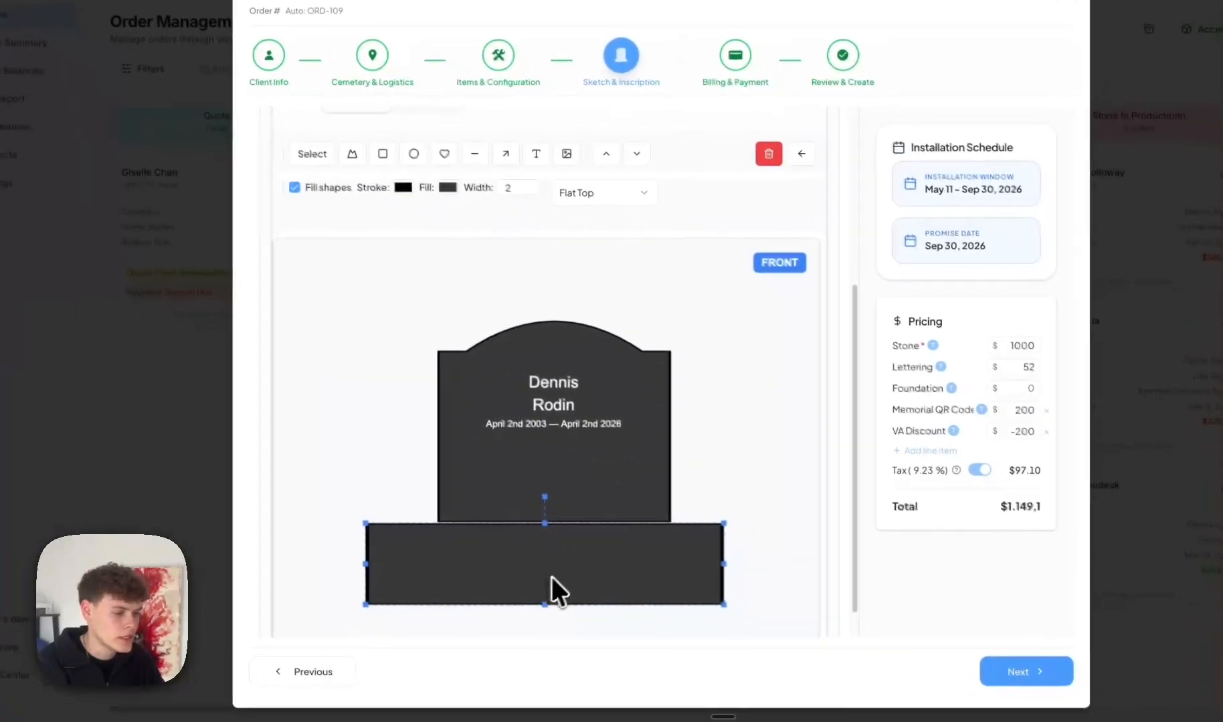
{"action": "left_click_drag", "start_coordinate": [537, 602], "coordinate": [544, 539]}
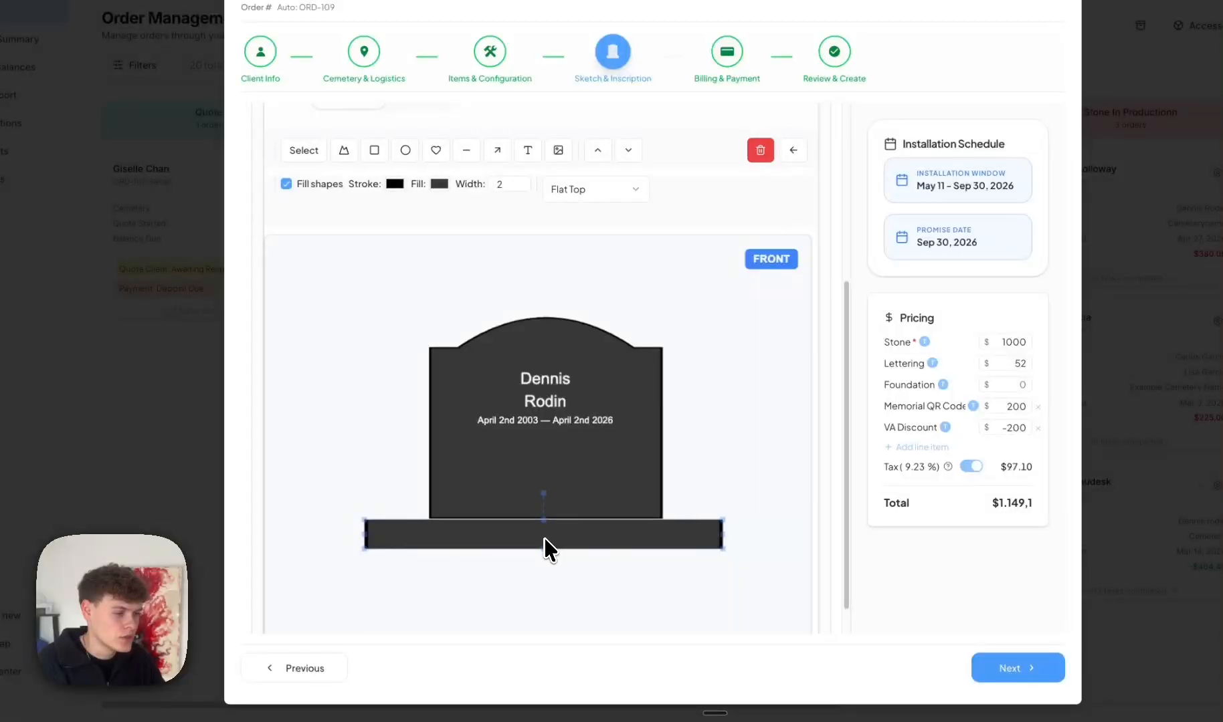
Add the note 'Add Flower Drawing Here' and move it above-left of the stone.
{"action": "left_click", "coordinate": [624, 574]}
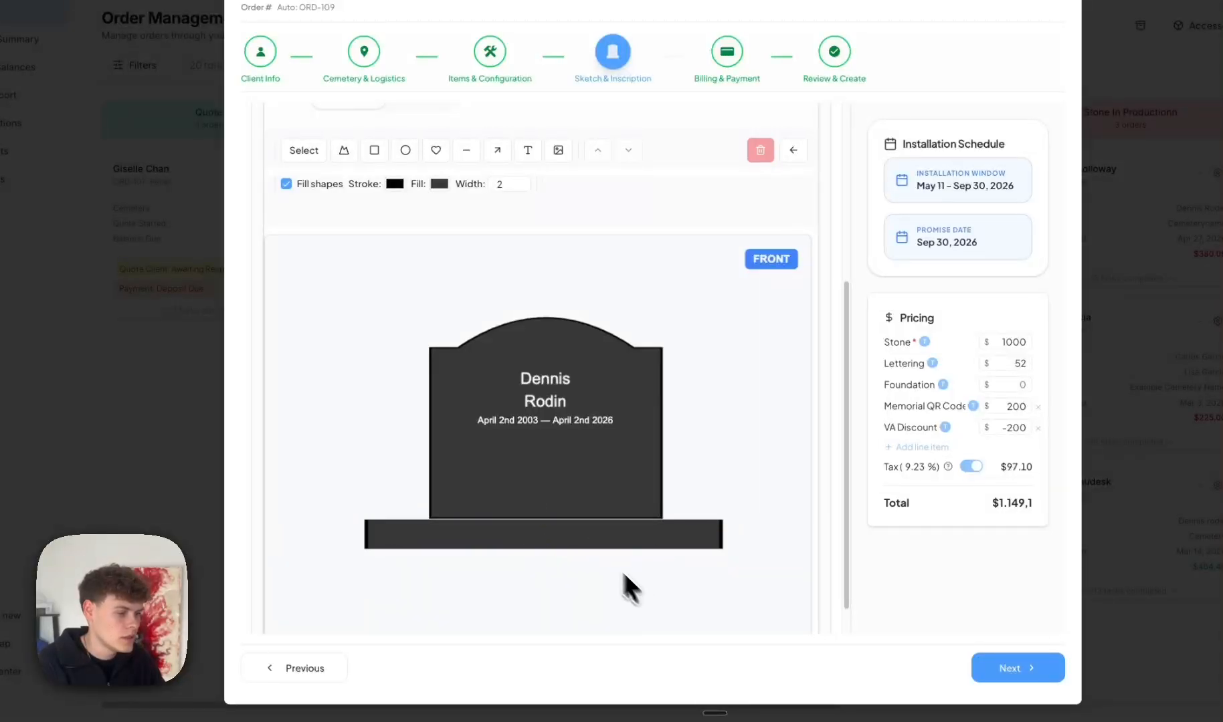
{"action": "left_click", "coordinate": [544, 531]}
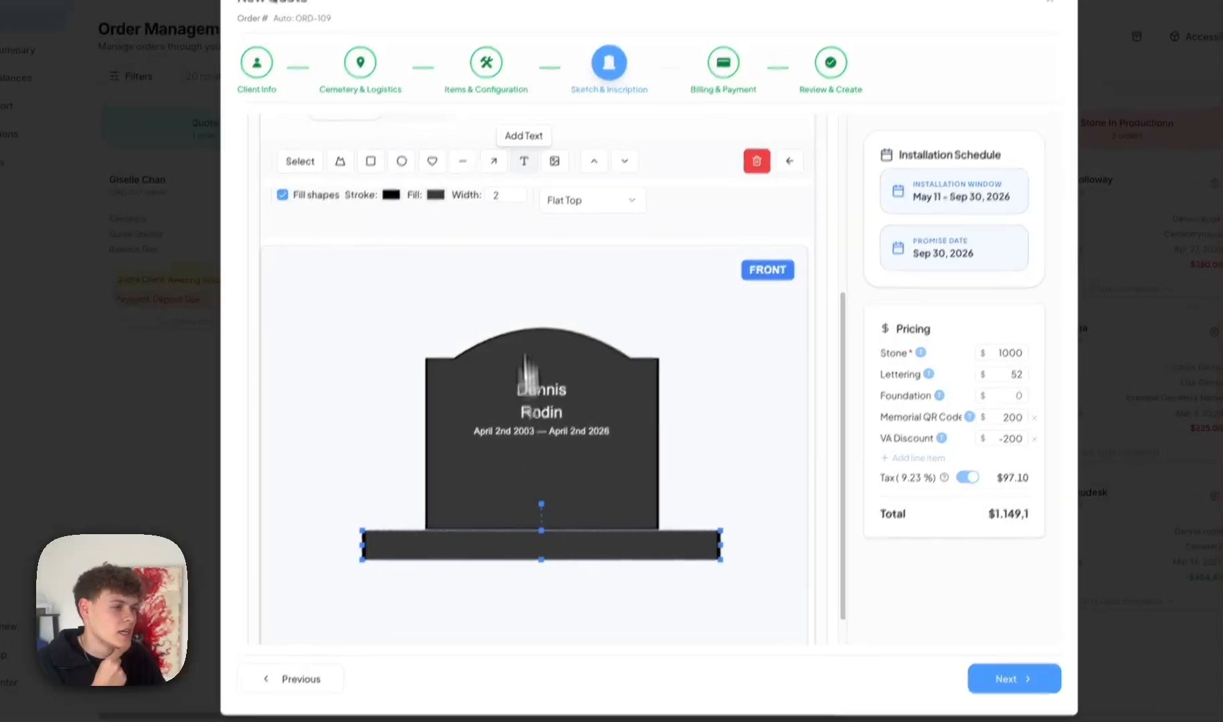
{"action": "left_click", "coordinate": [528, 150]}
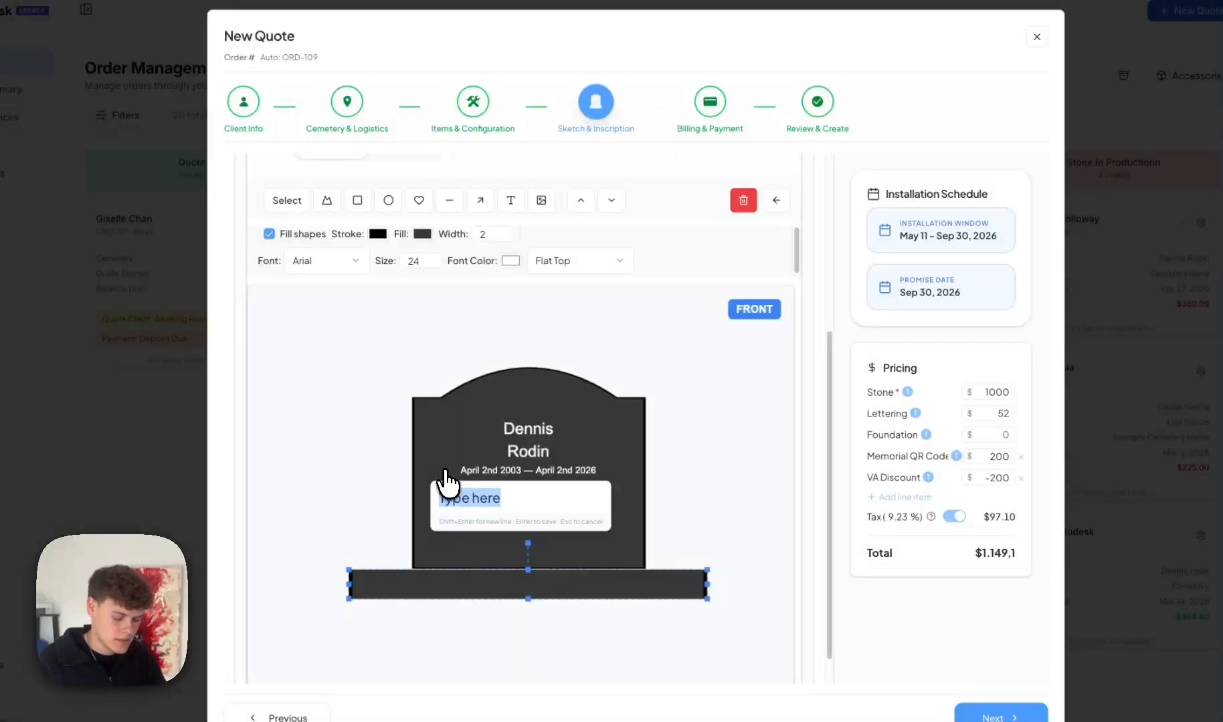
{"action": "type", "text": "This is a text"}
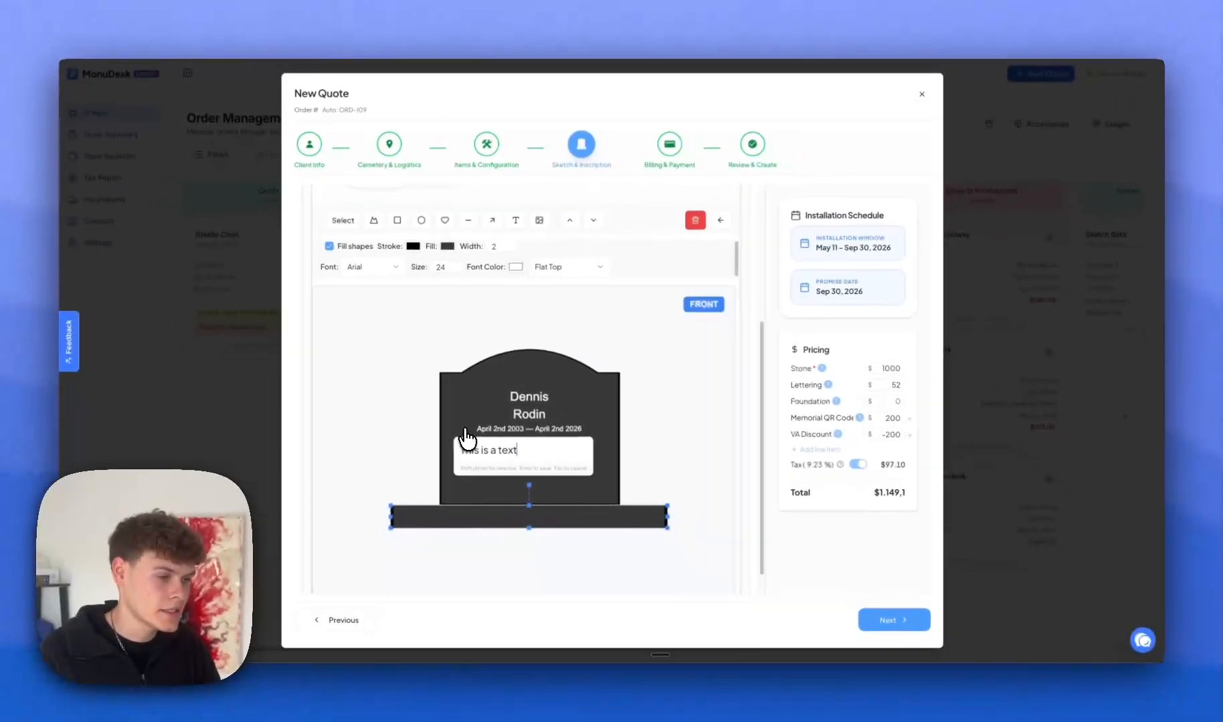
{"action": "key", "text": "ctrl+a"}
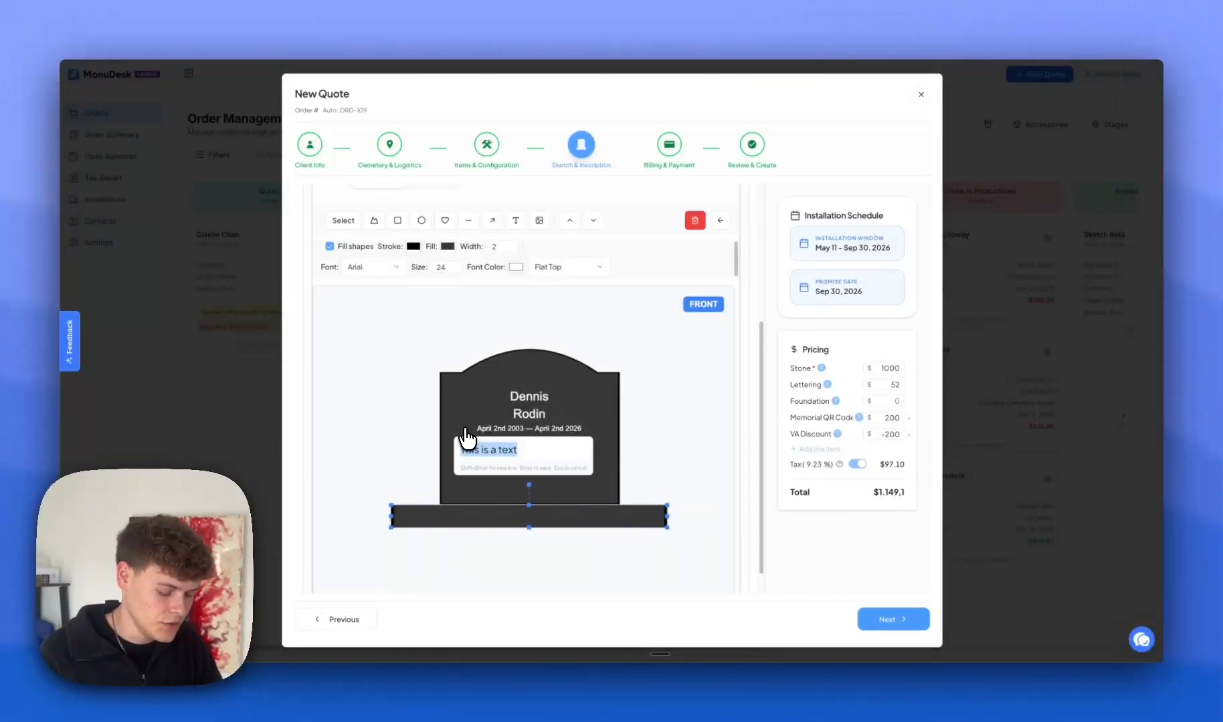
{"action": "type", "text": "Add Flo"}
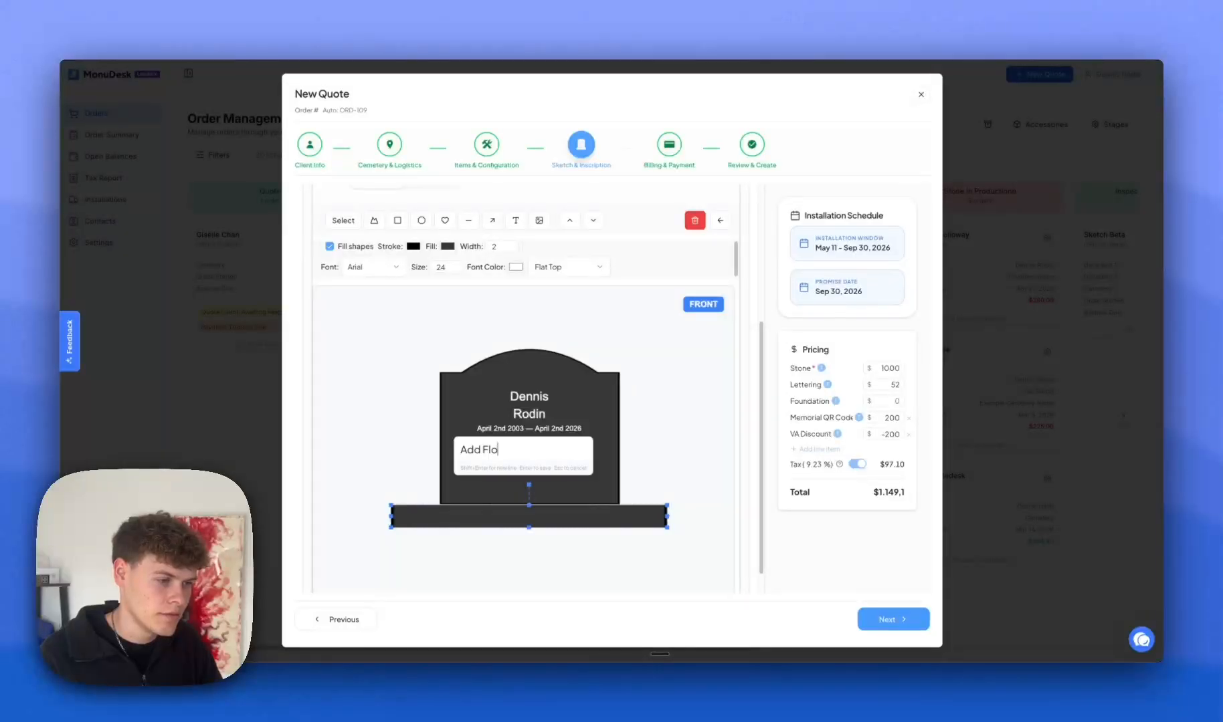
{"action": "type", "text": "wer Drawing"}
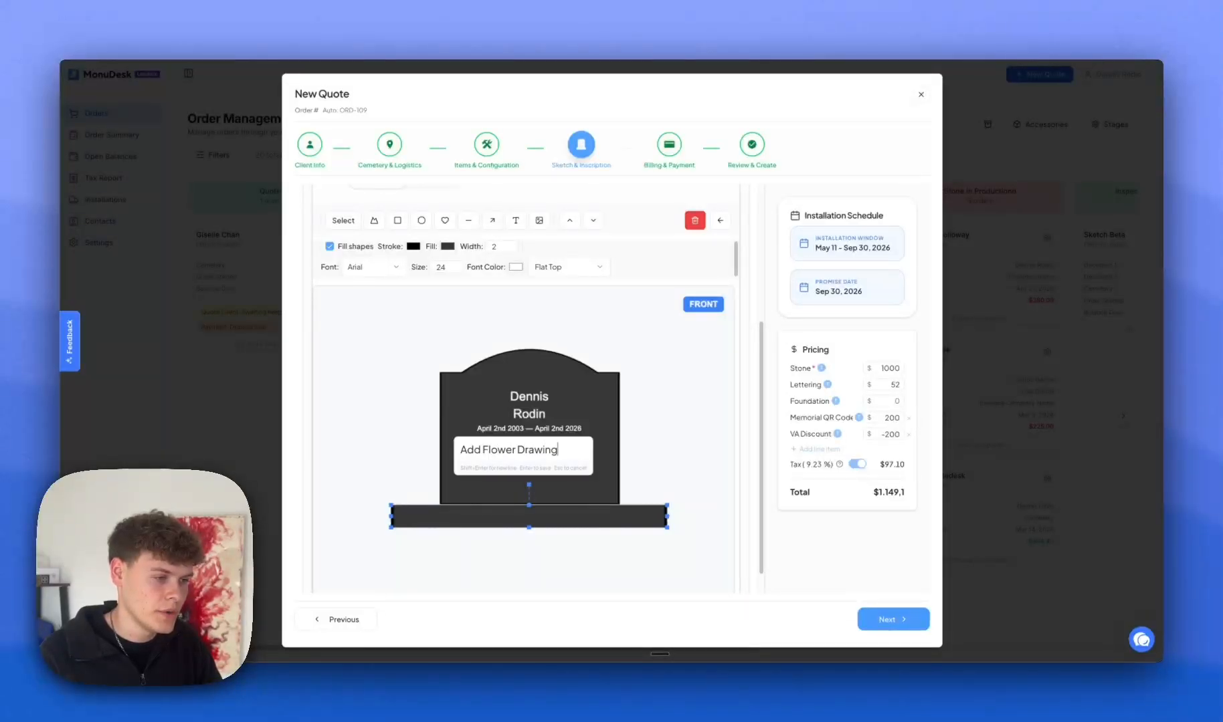
{"action": "type", "text": " Here"}
{"action": "key", "text": "Return"}
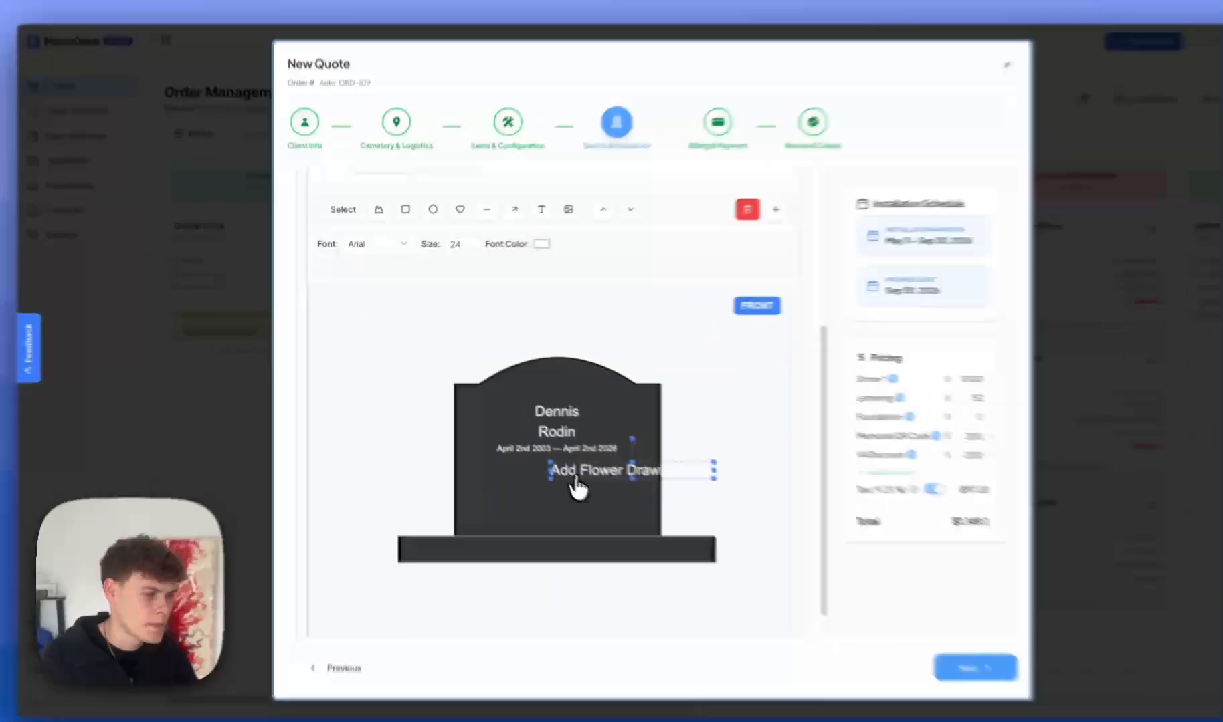
{"action": "left_click_drag", "start_coordinate": [542, 449], "coordinate": [369, 343]}
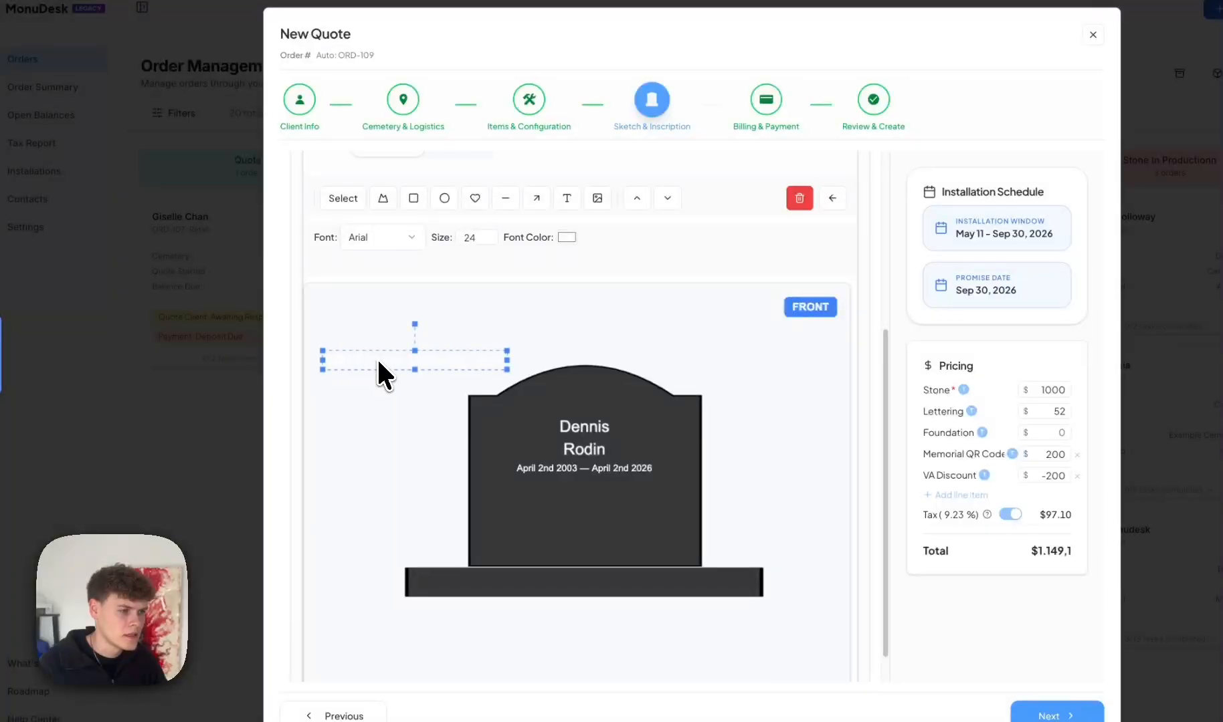
Make the note text black and draw a red arrow from it to the stone.
{"action": "left_click", "coordinate": [563, 237]}
{"action": "left_click_drag", "start_coordinate": [592, 307], "coordinate": [471, 401]}
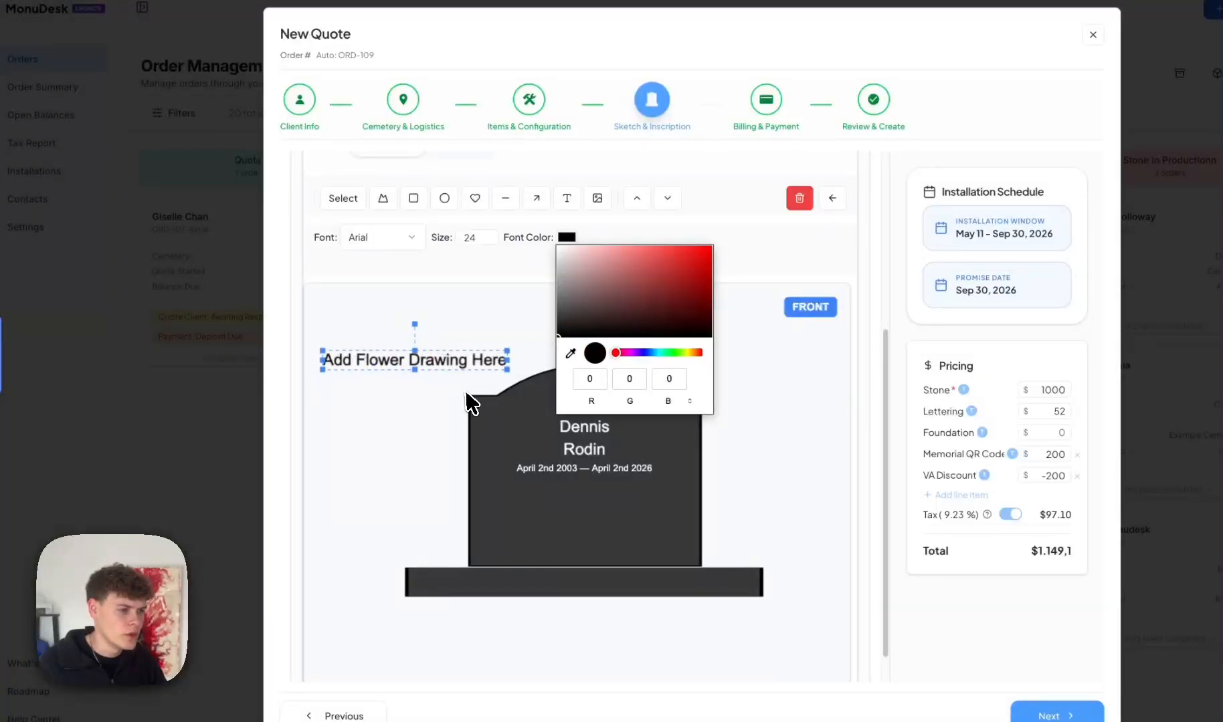
{"action": "left_click", "coordinate": [536, 198]}
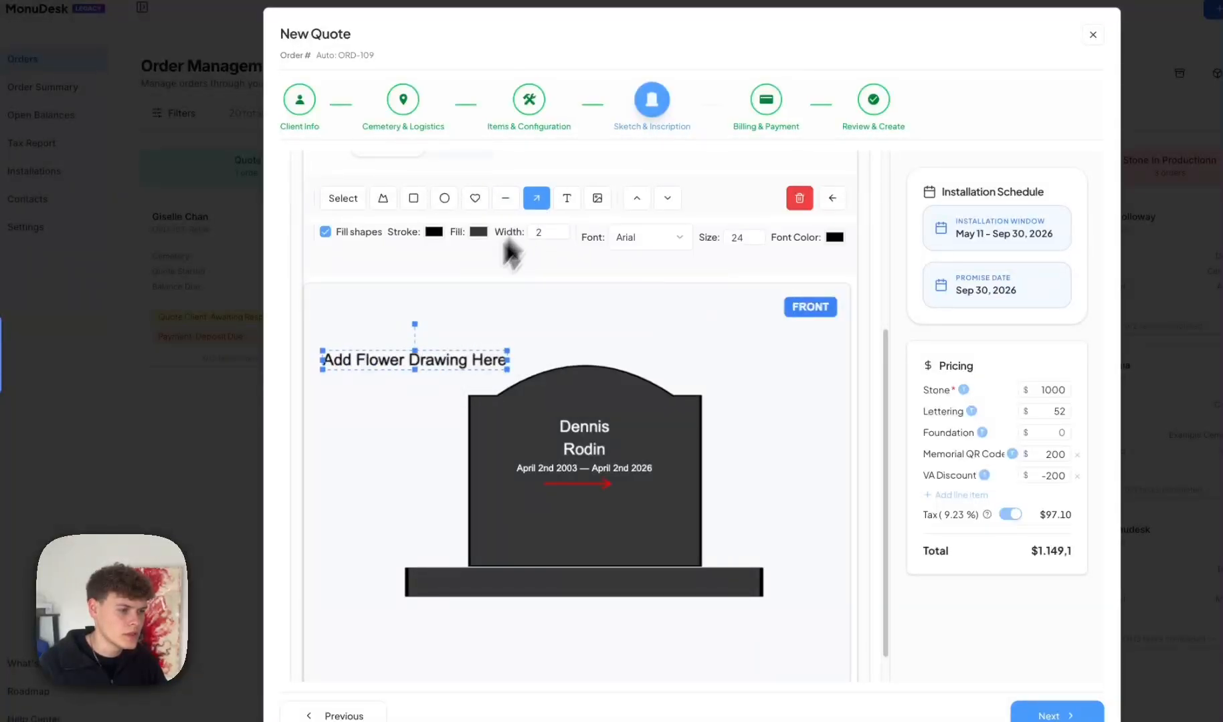
{"action": "mouse_move", "coordinate": [543, 487]}
{"action": "left_mouse_down"}
{"action": "mouse_move", "coordinate": [606, 486]}
{"action": "mouse_move", "coordinate": [447, 425]}
{"action": "mouse_move", "coordinate": [444, 385]}
{"action": "mouse_move", "coordinate": [488, 410]}
{"action": "mouse_move", "coordinate": [414, 393]}
{"action": "left_mouse_up"}
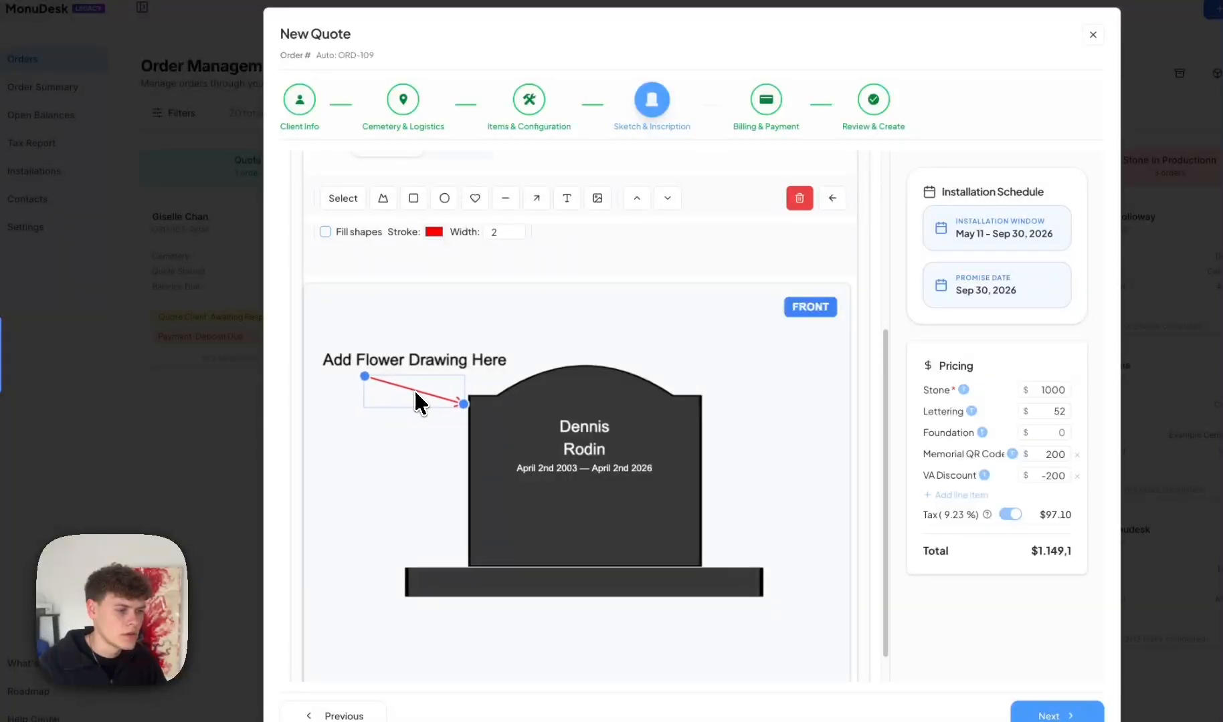
{"action": "left_click", "coordinate": [623, 321]}
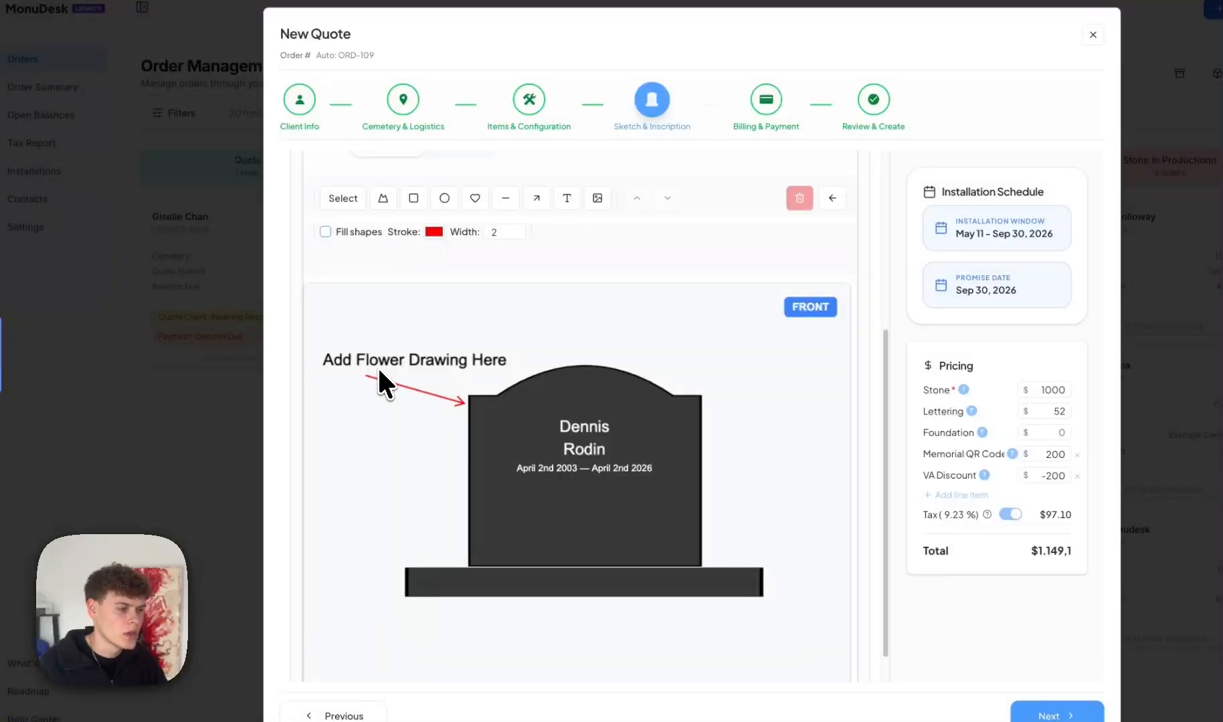
{"action": "scroll", "coordinate": [516, 228], "scroll_direction": "up", "scroll_amount": 1}
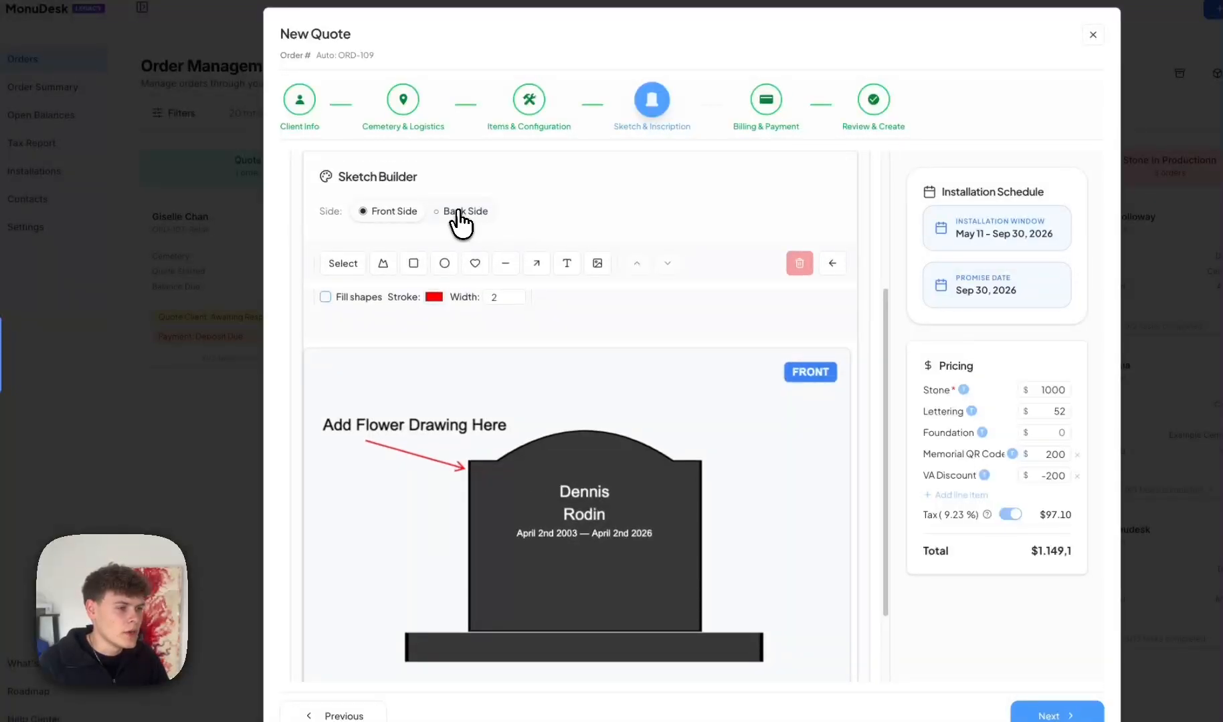
{"action": "left_click", "coordinate": [441, 211]}
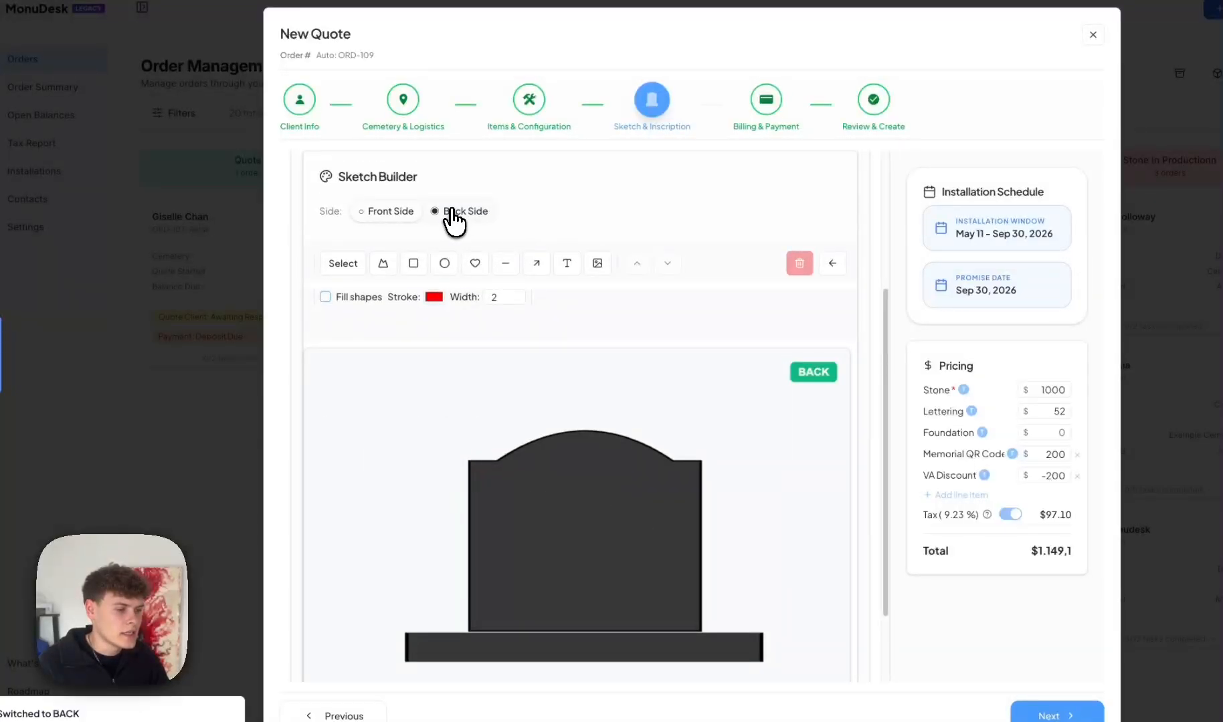
{"action": "left_click", "coordinate": [388, 212]}
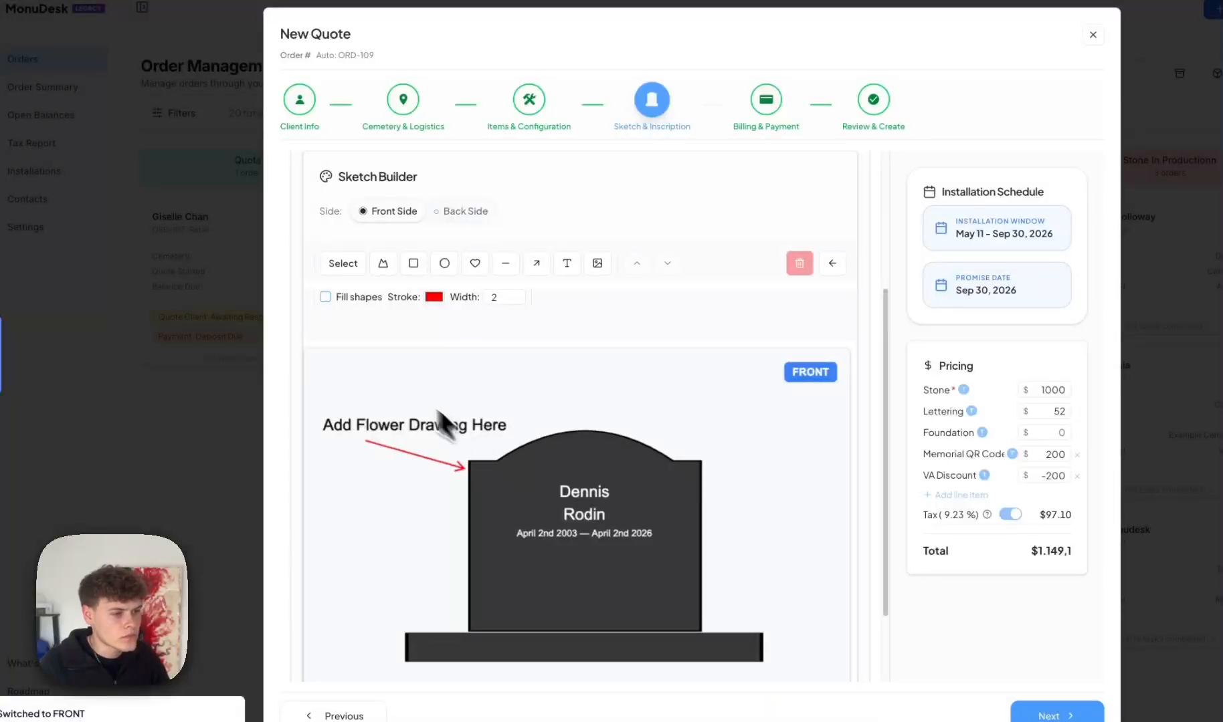
{"action": "scroll", "coordinate": [501, 462], "scroll_direction": "down", "scroll_amount": 3}
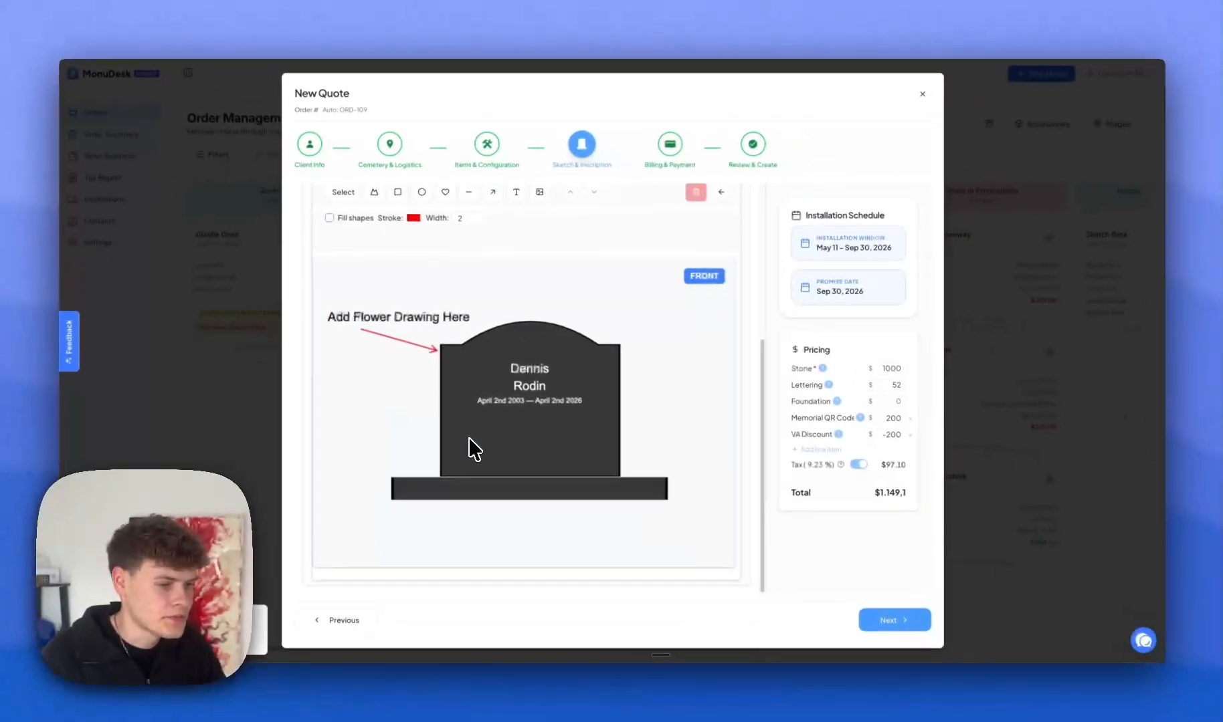
{"action": "scroll", "coordinate": [509, 445], "scroll_direction": "up", "scroll_amount": 2}
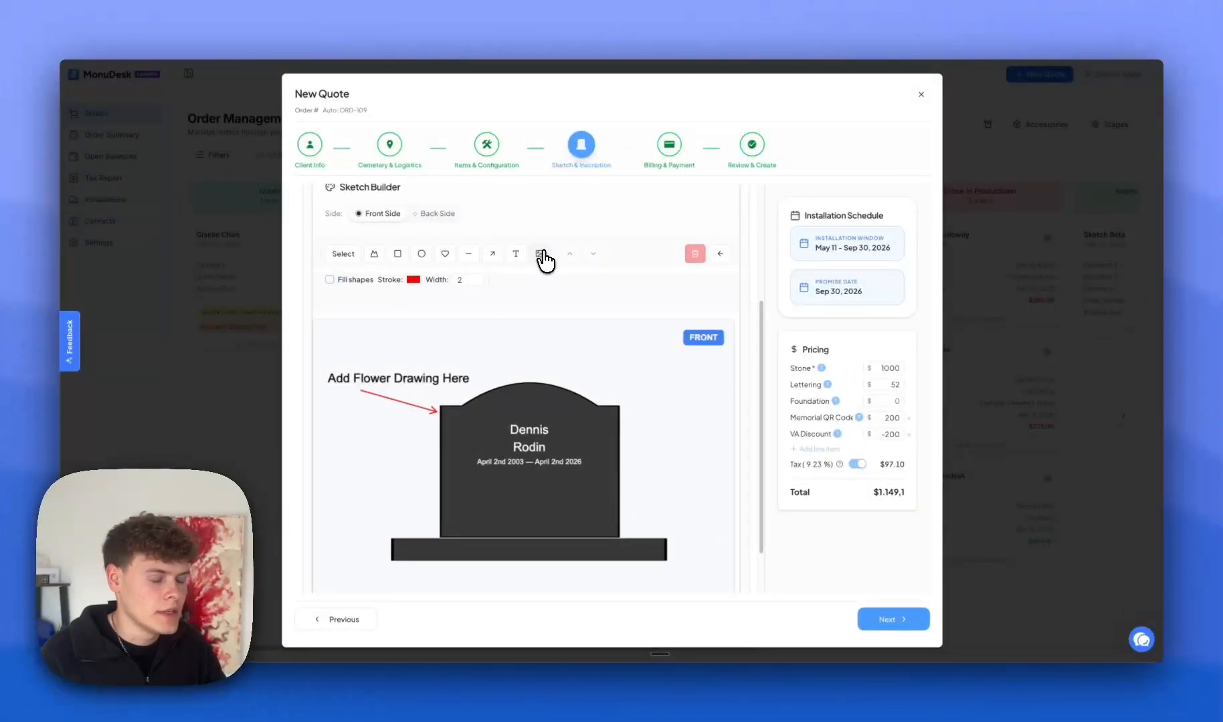
{"action": "left_click", "coordinate": [541, 261]}
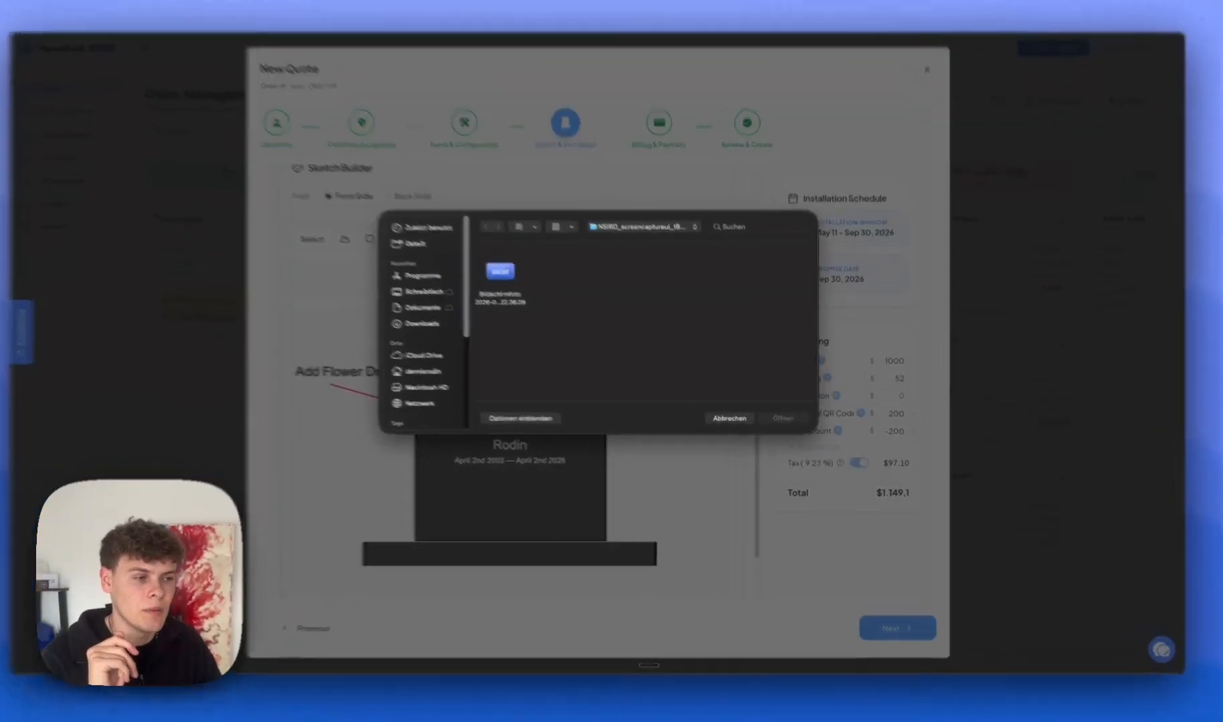
{"action": "left_click", "coordinate": [736, 422]}
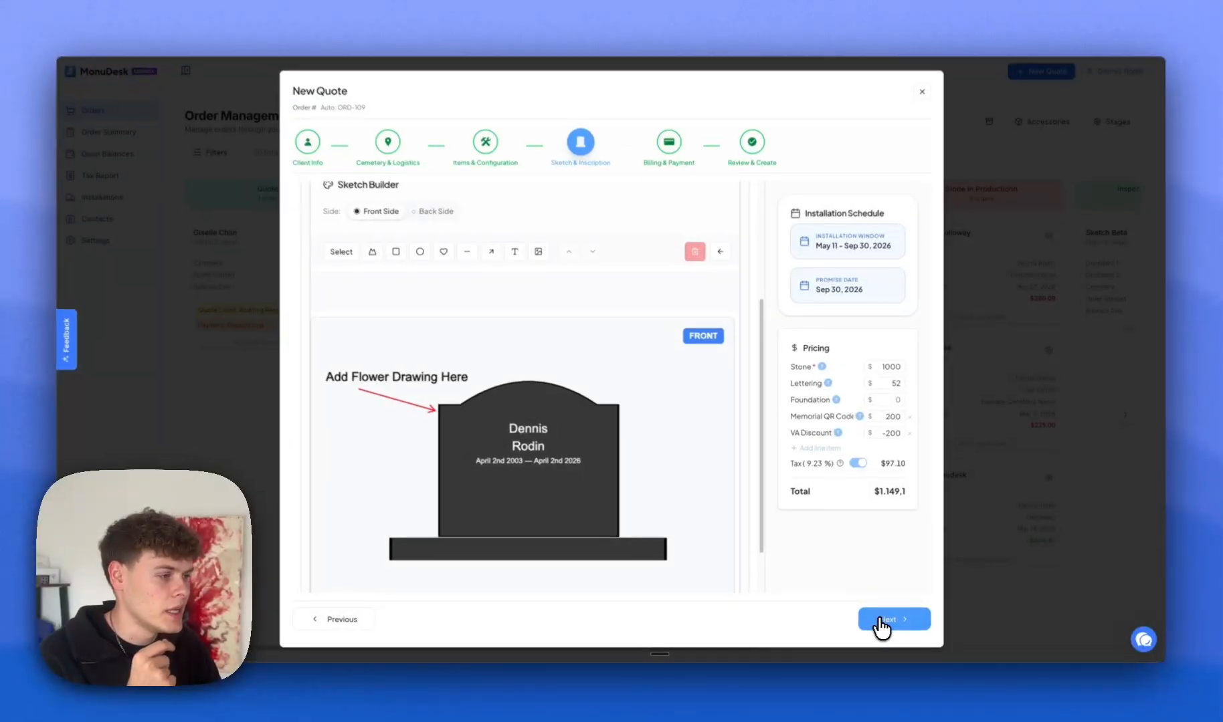
Advance to Billing & Payment and enter Check as the payment method.
{"action": "left_click", "coordinate": [880, 623]}
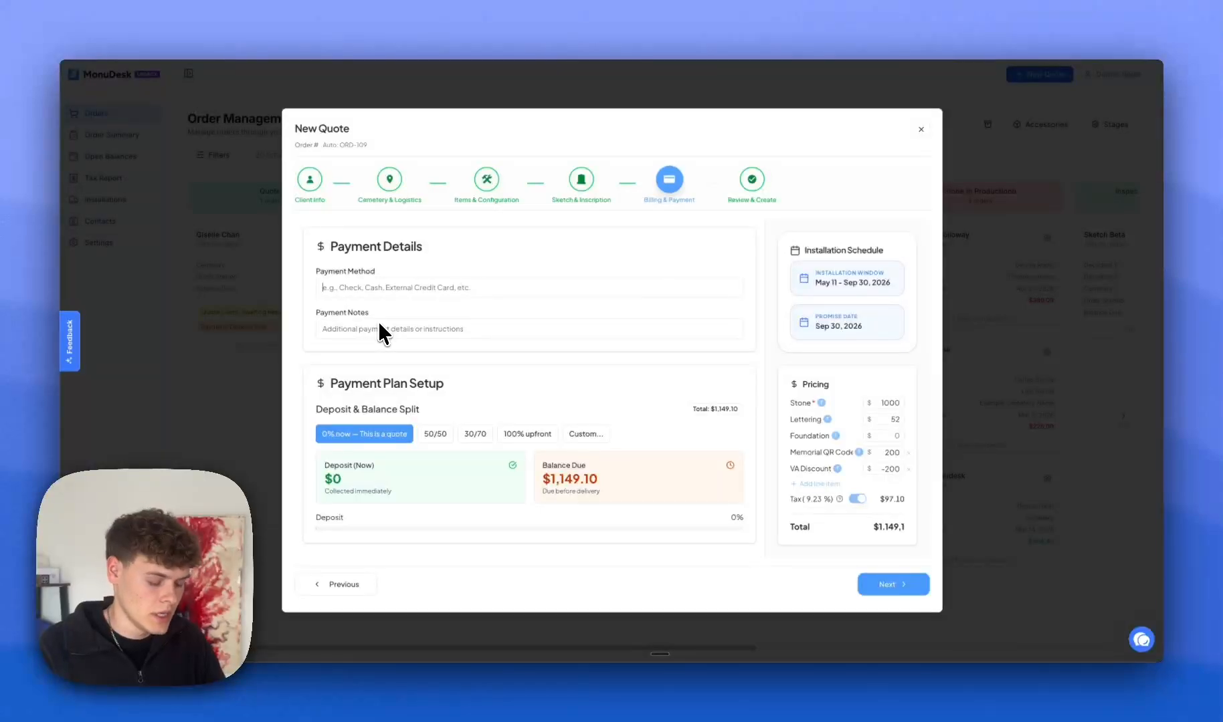
{"action": "type", "text": "Check"}
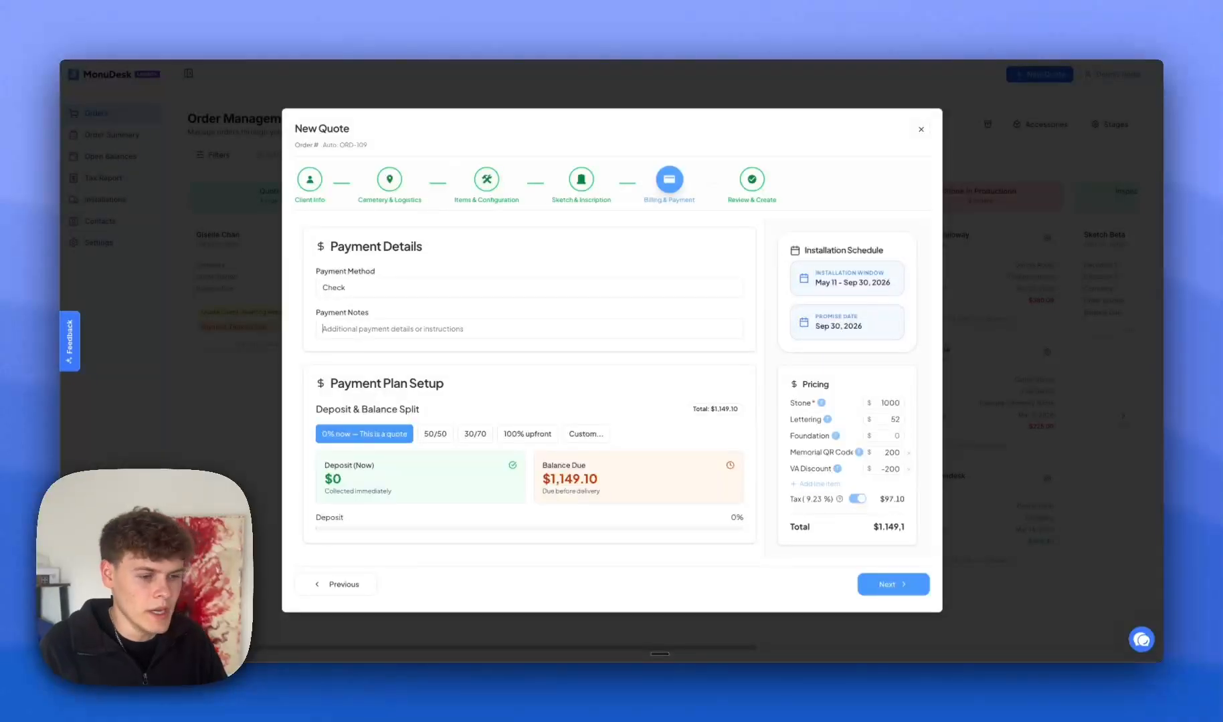
{"action": "double_click", "coordinate": [344, 288]}
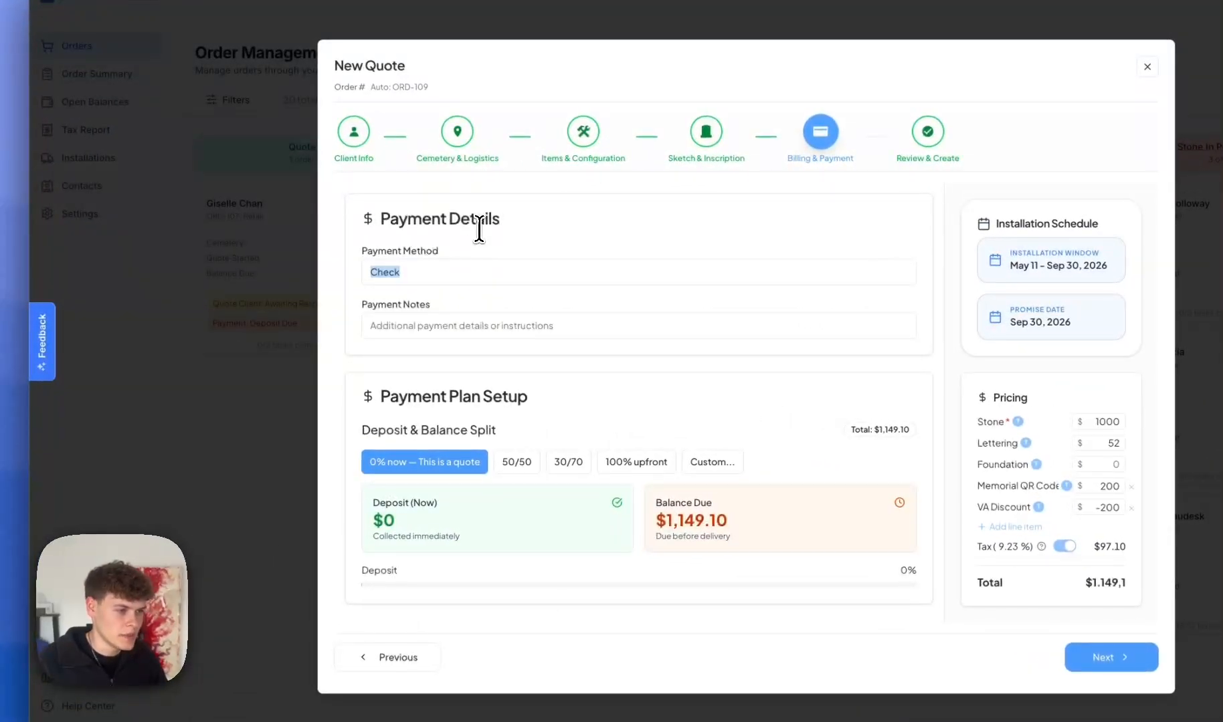
{"action": "left_click", "coordinate": [495, 395]}
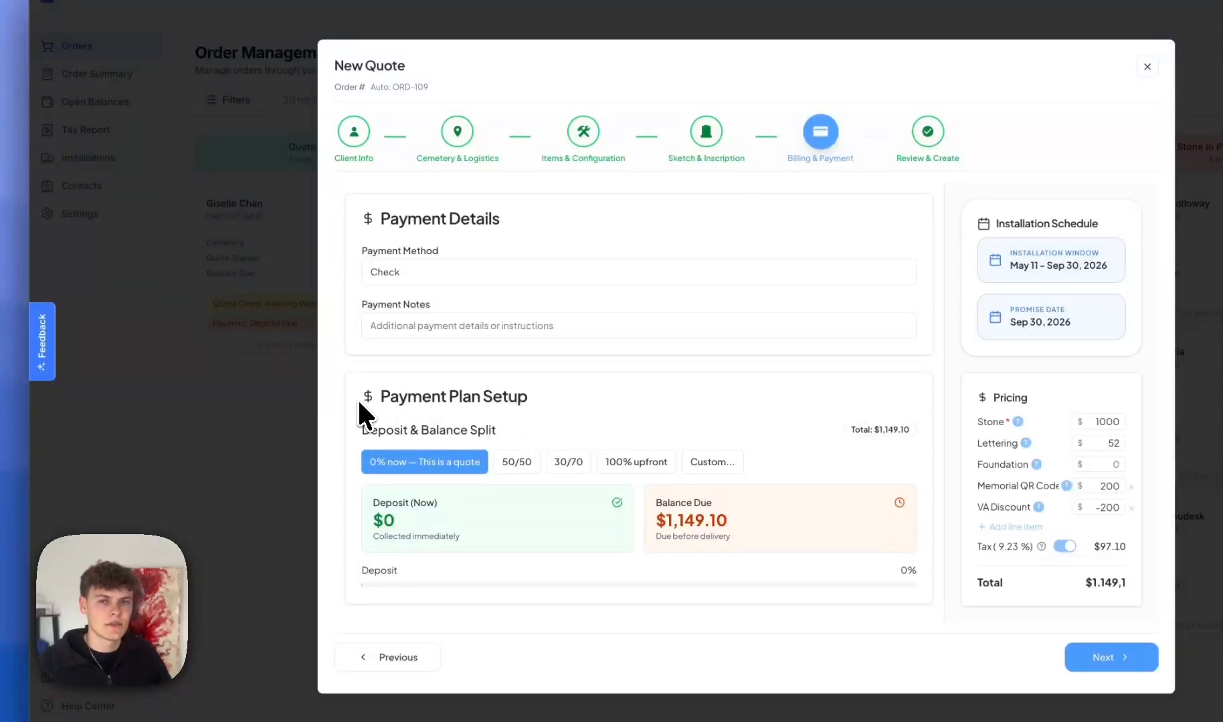
{"action": "left_click_drag", "start_coordinate": [374, 400], "coordinate": [549, 402]}
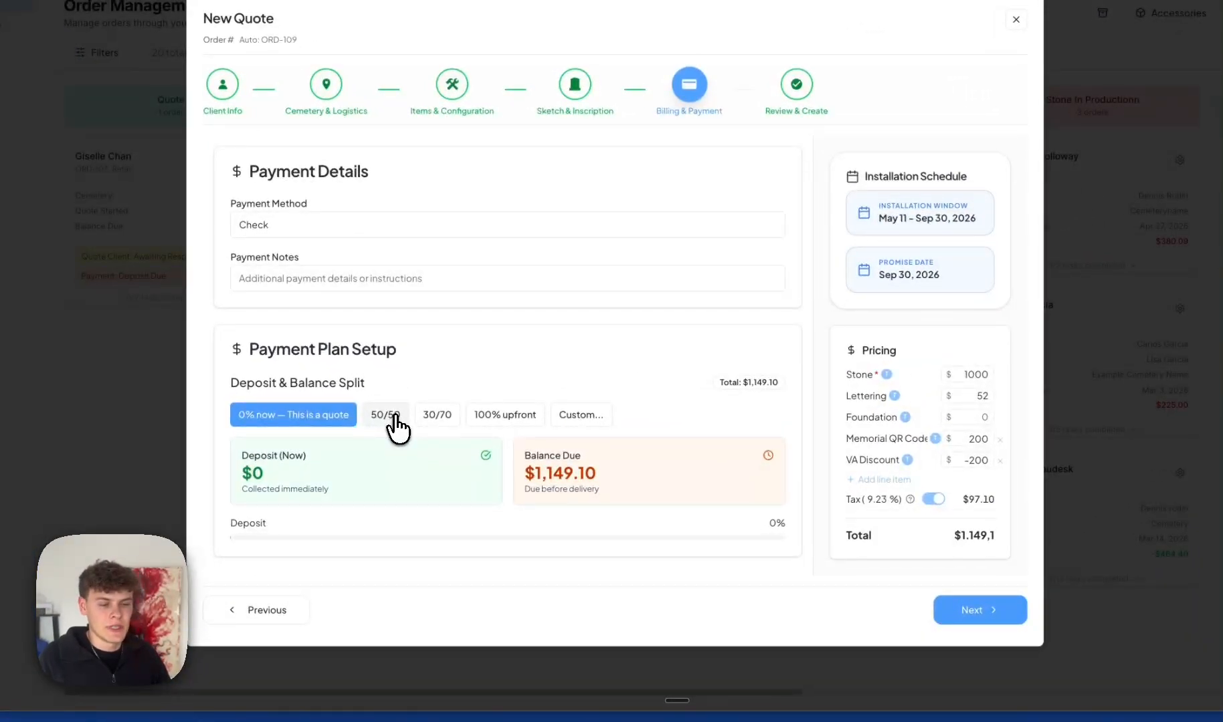
Try the 50/50, 100% upfront and 30/70 payment split options.
{"action": "left_click", "coordinate": [398, 426]}
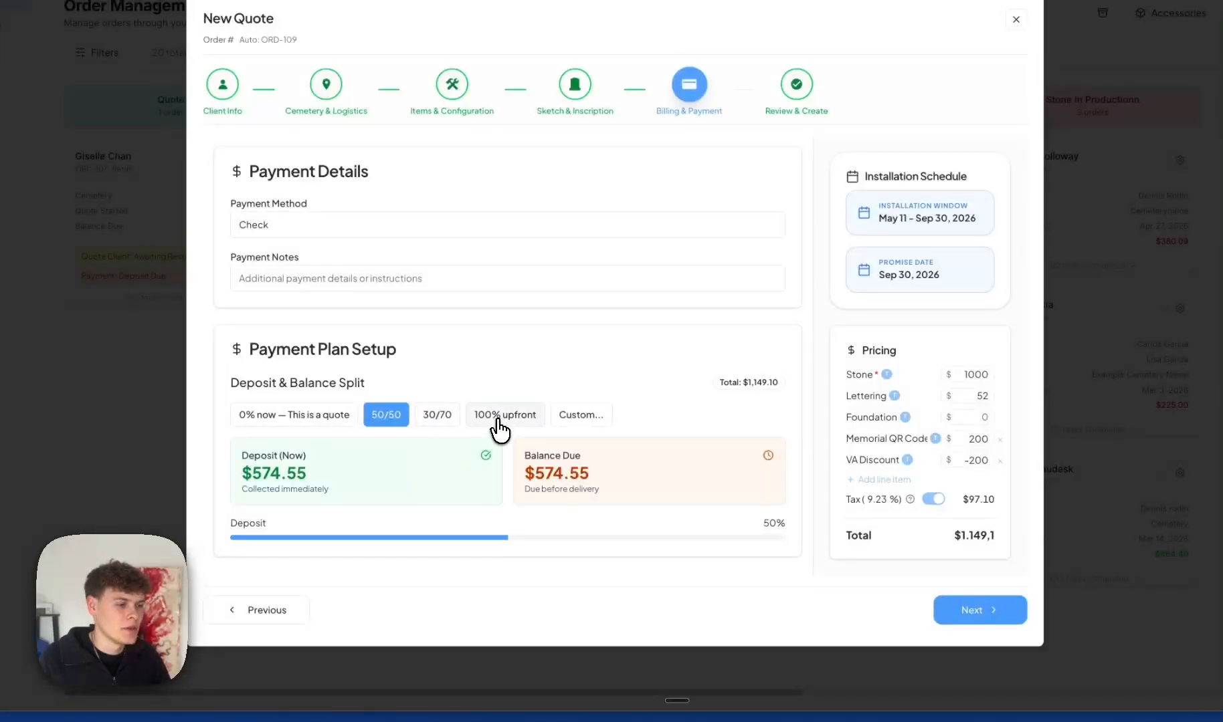
{"action": "left_click", "coordinate": [498, 419]}
{"action": "left_click", "coordinate": [435, 419]}
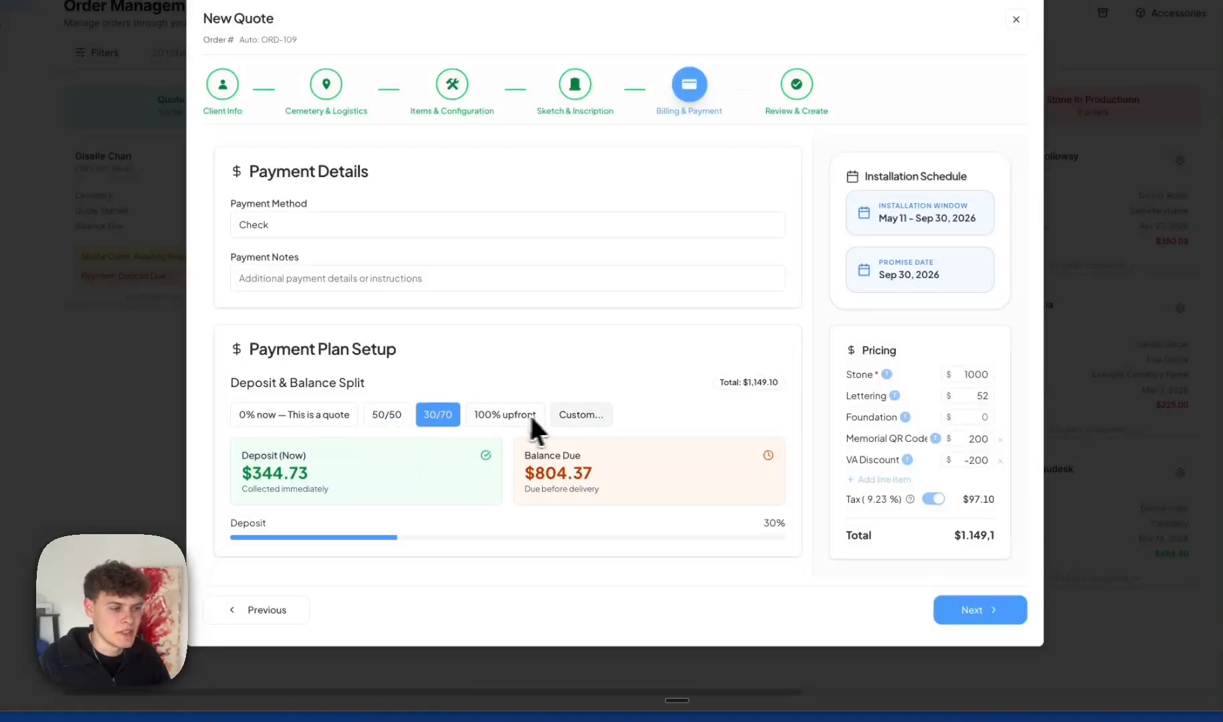
Apply a custom split with a 40 percent deposit.
{"action": "left_click", "coordinate": [570, 420]}
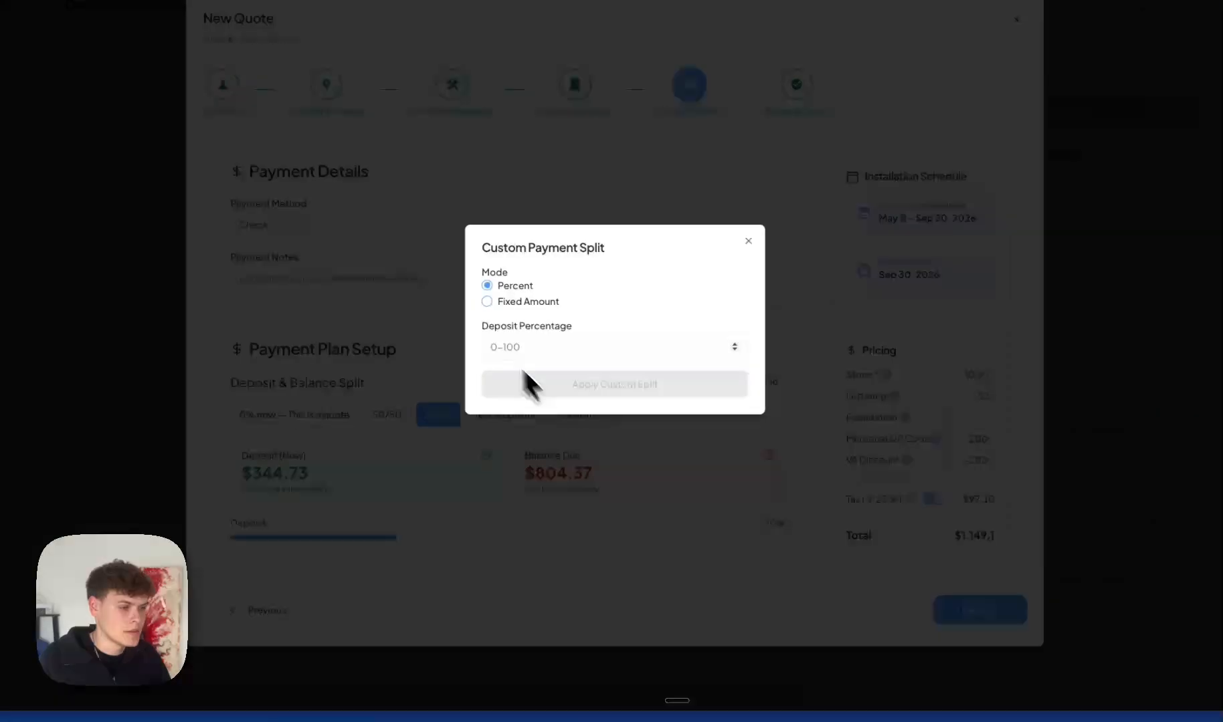
{"action": "left_click", "coordinate": [511, 301]}
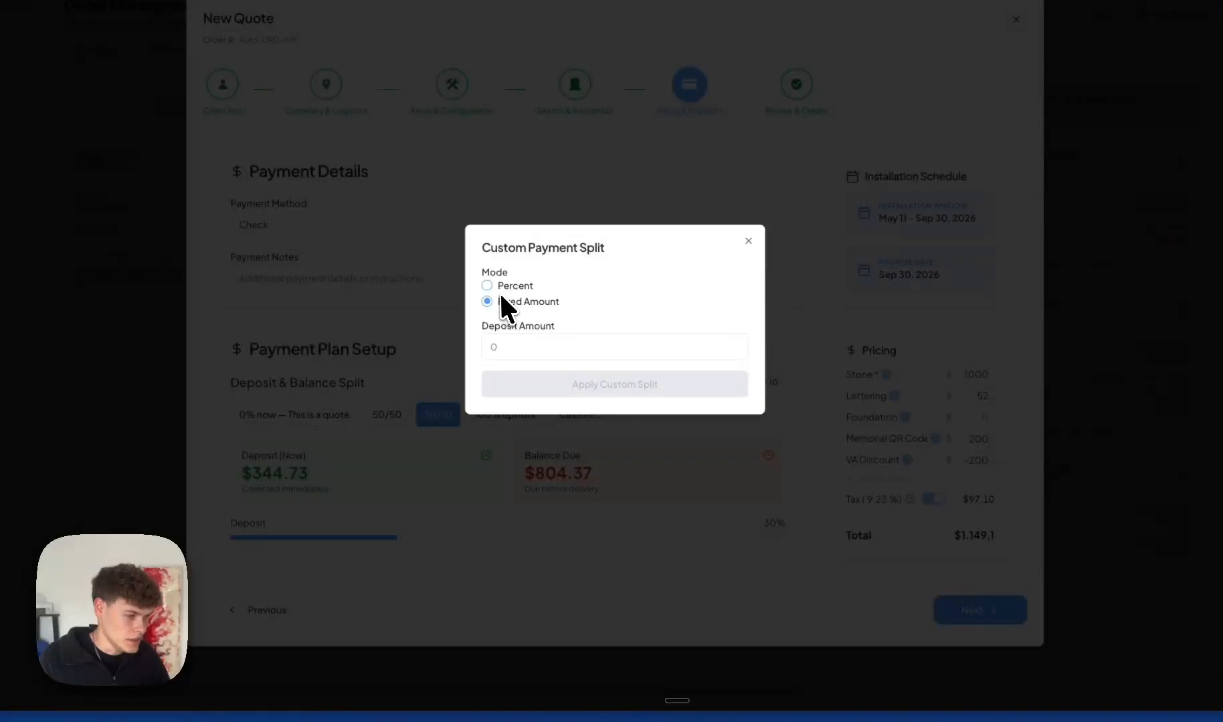
{"action": "left_click", "coordinate": [502, 285]}
{"action": "left_click", "coordinate": [507, 347]}
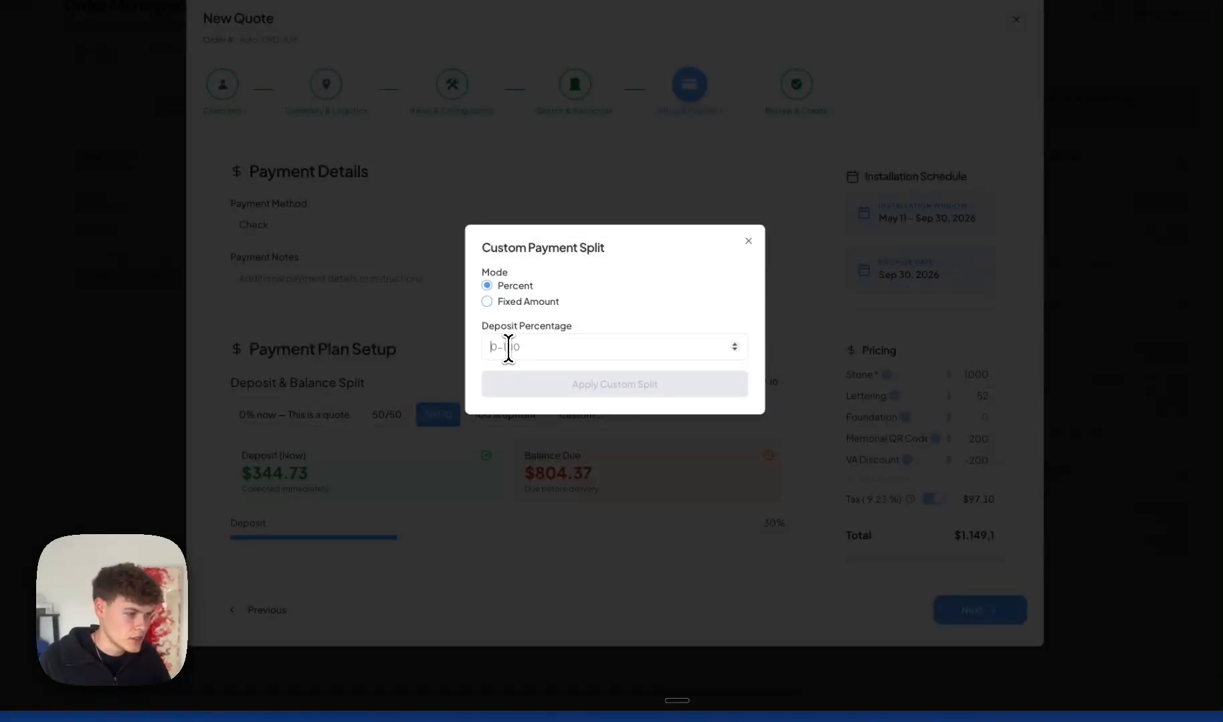
{"action": "type", "text": "40"}
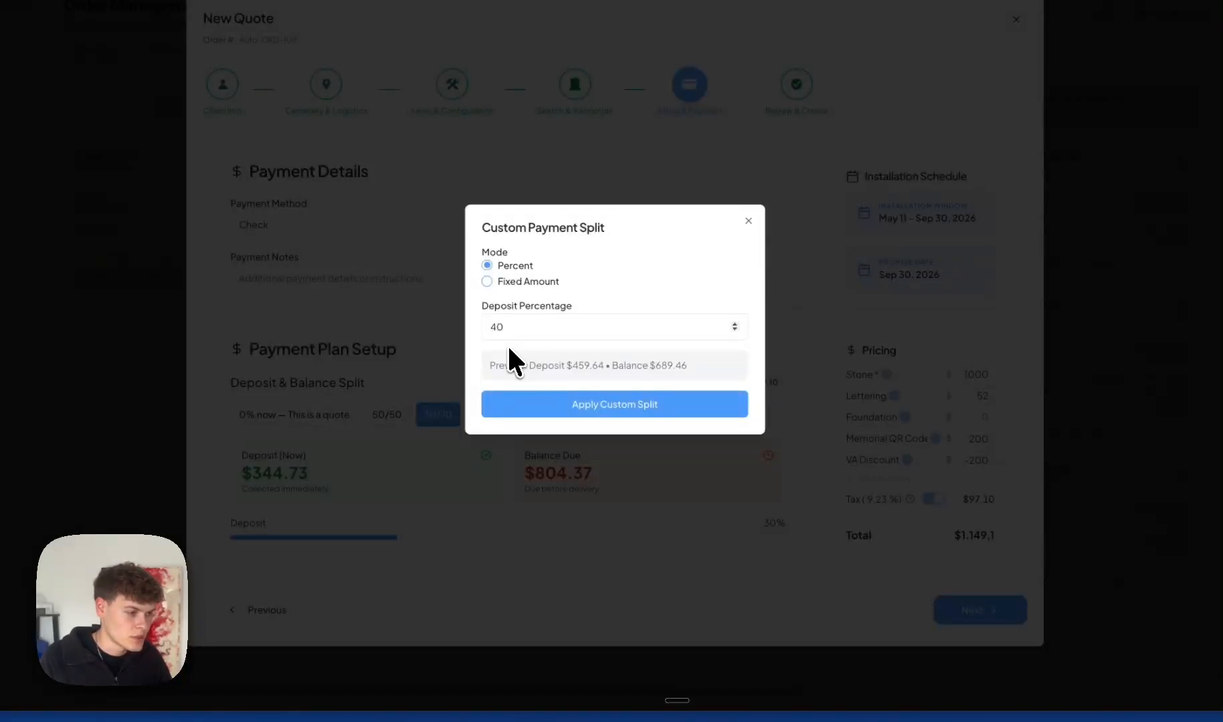
{"action": "left_click", "coordinate": [618, 409]}
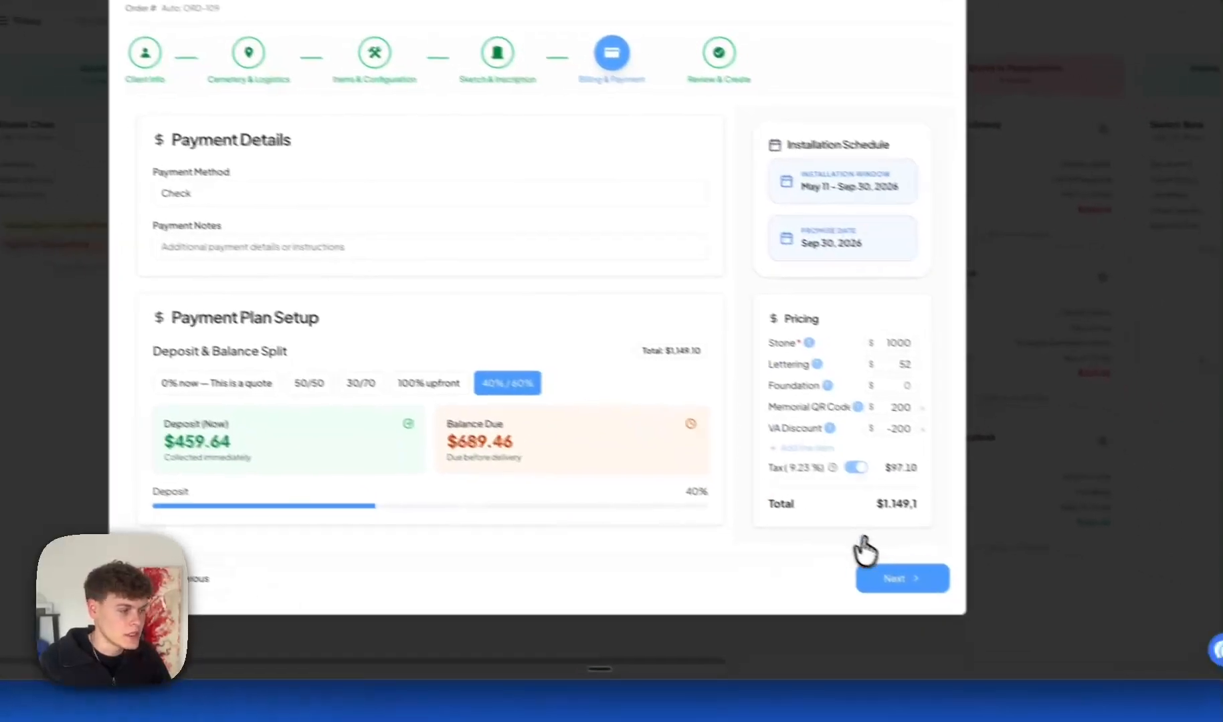
{"action": "left_click", "coordinate": [877, 572]}
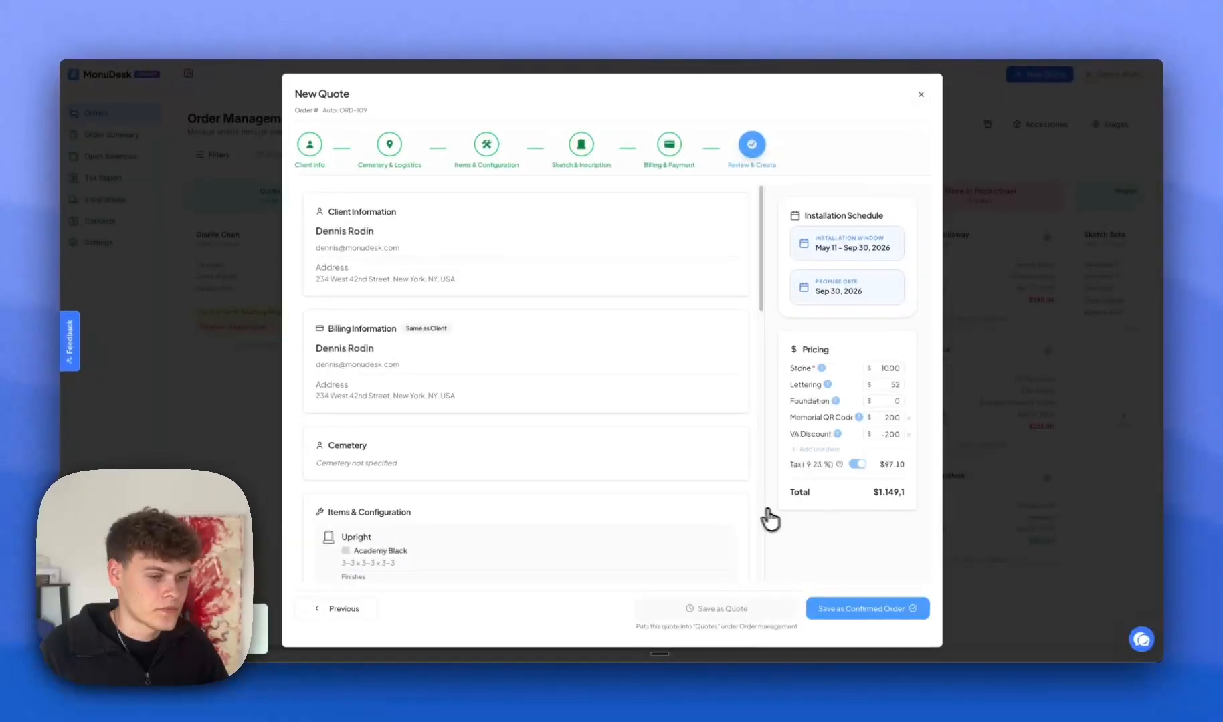
{"action": "scroll", "coordinate": [556, 482], "scroll_direction": "down", "scroll_amount": 1}
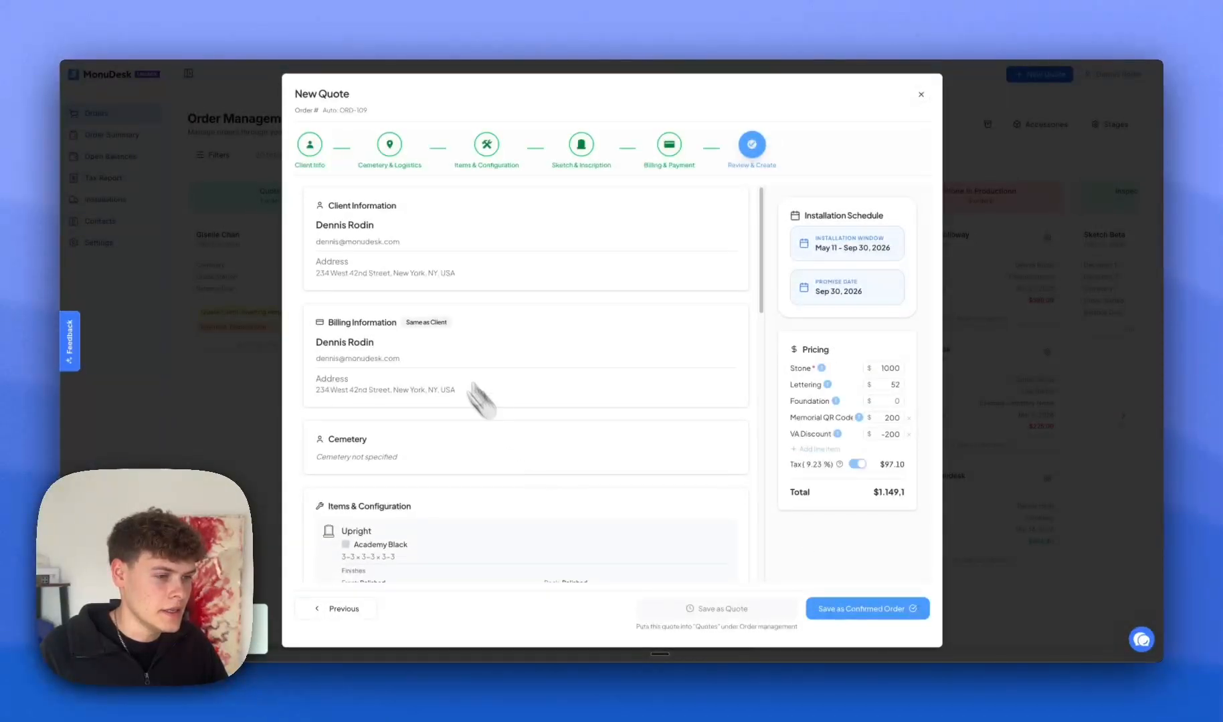
{"action": "scroll", "coordinate": [480, 358], "scroll_direction": "down", "scroll_amount": 5}
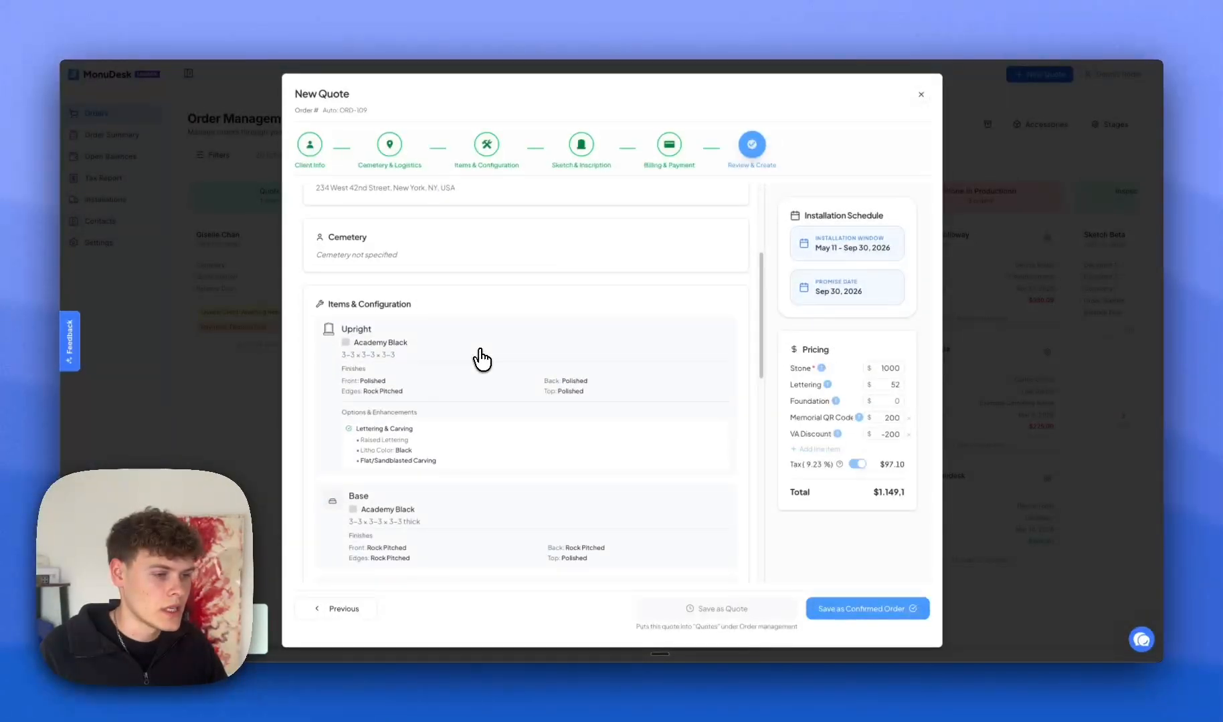
{"action": "scroll", "coordinate": [481, 362], "scroll_direction": "down", "scroll_amount": 1}
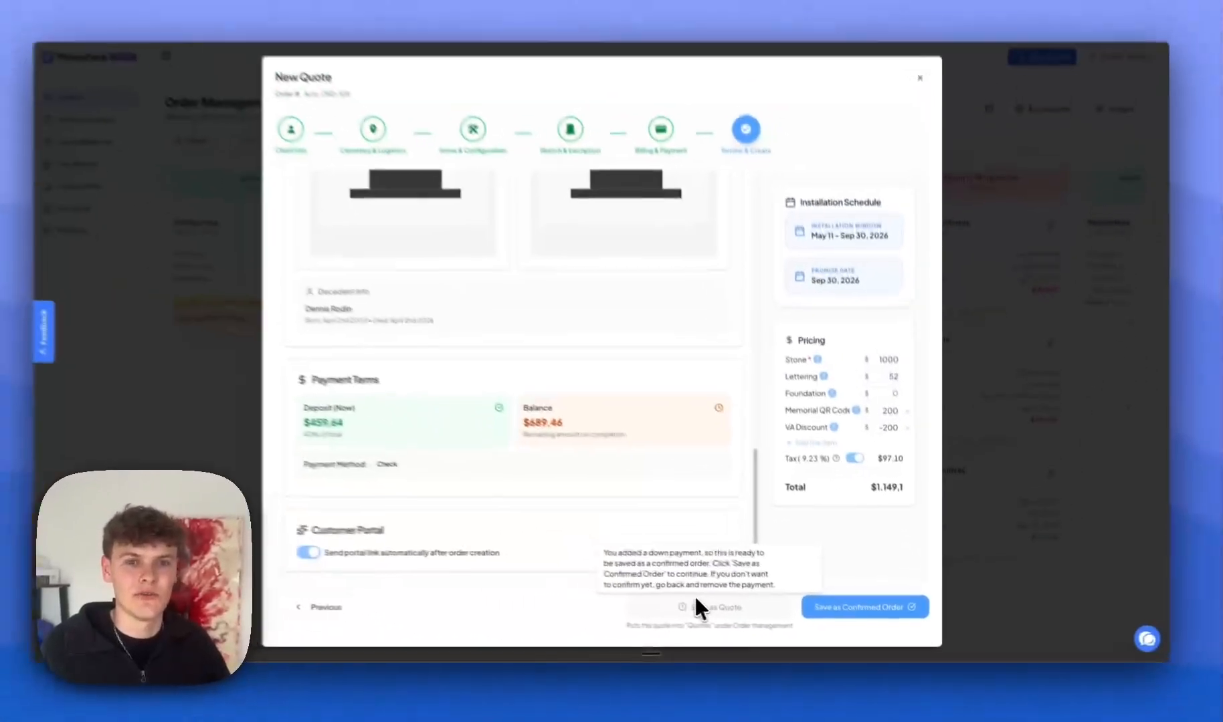
{"action": "left_click", "coordinate": [672, 160]}
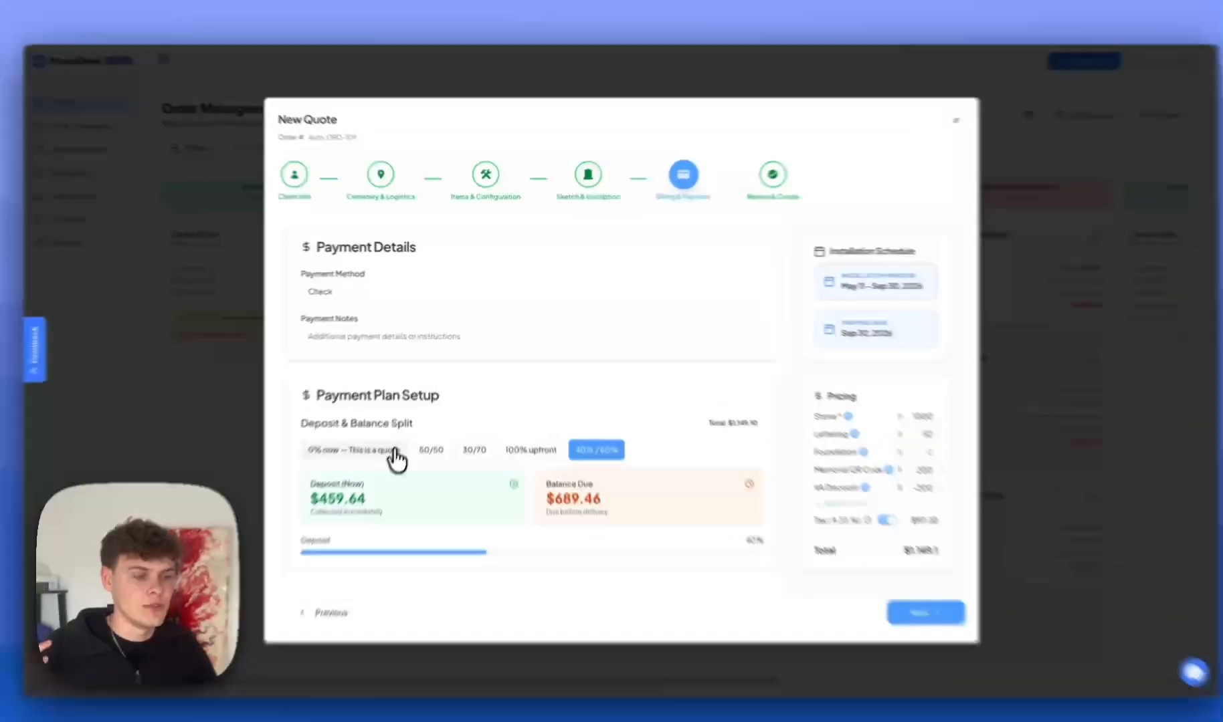
Set the split to 0% now, advance to Review & Create, and save as a quote.
{"action": "left_click", "coordinate": [397, 459]}
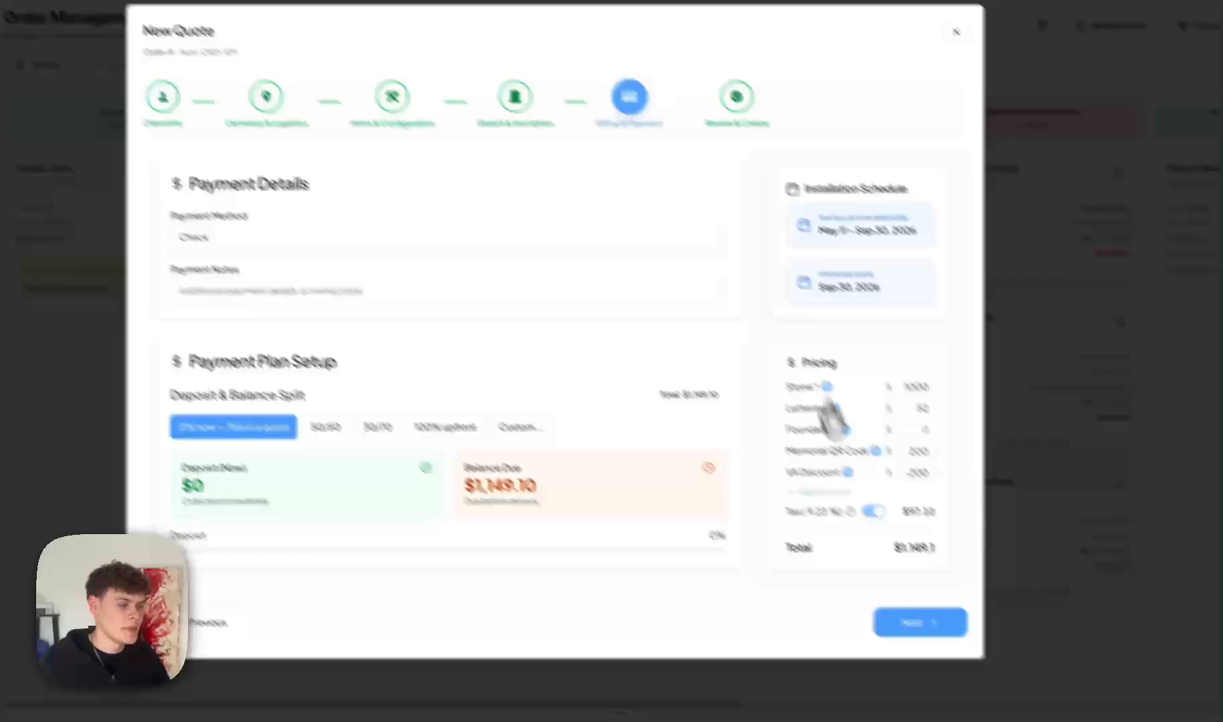
{"action": "left_click", "coordinate": [907, 620]}
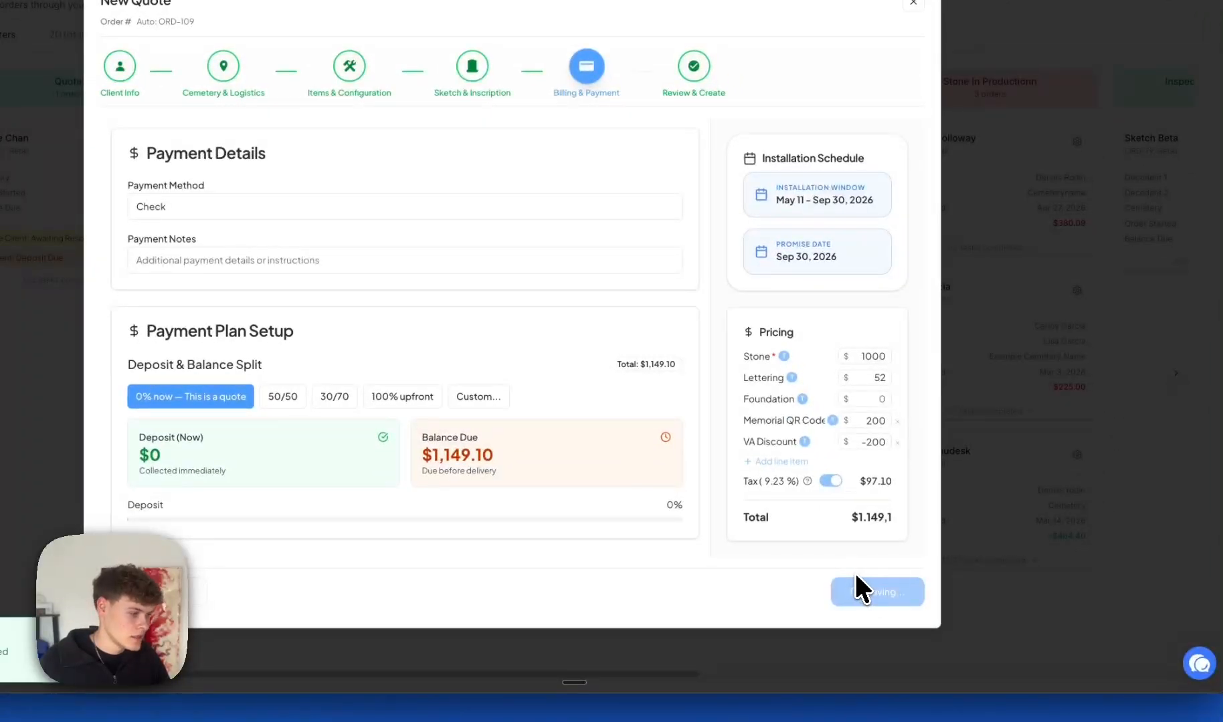
{"action": "left_click", "coordinate": [681, 628]}
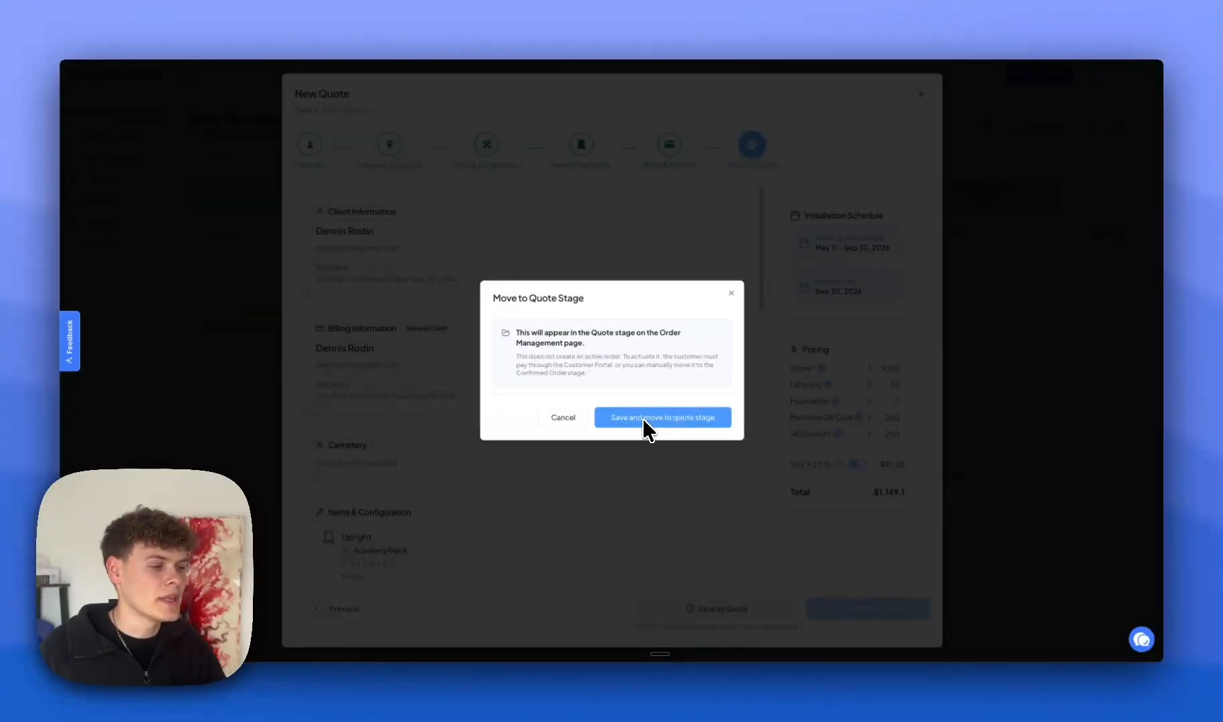
{"action": "left_click", "coordinate": [859, 620]}
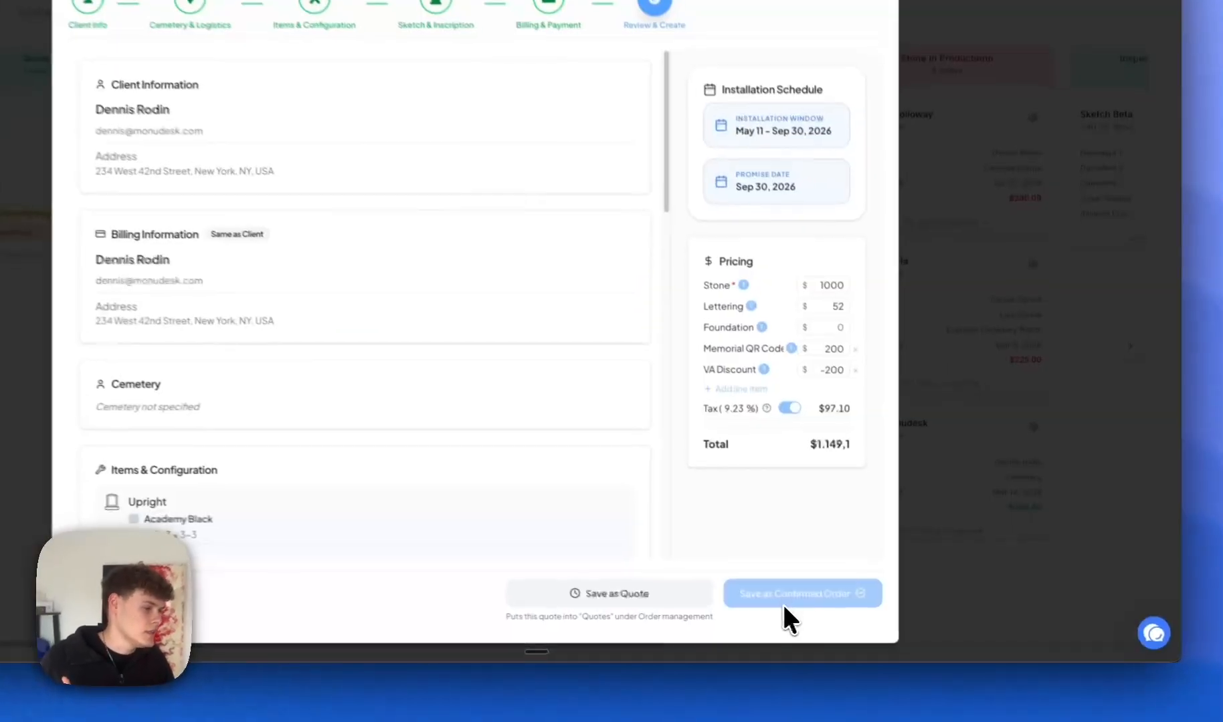
{"action": "mouse_move", "coordinate": [849, 607]}
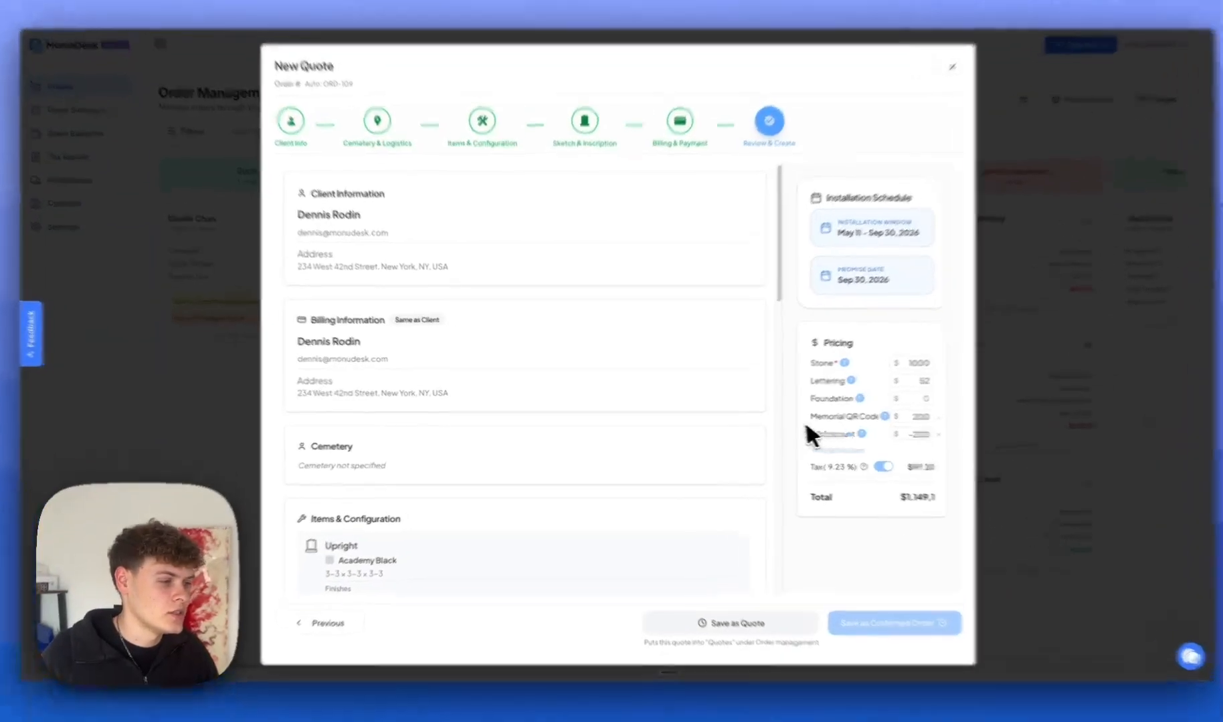
{"action": "scroll", "coordinate": [609, 412], "scroll_direction": "down", "scroll_amount": 7}
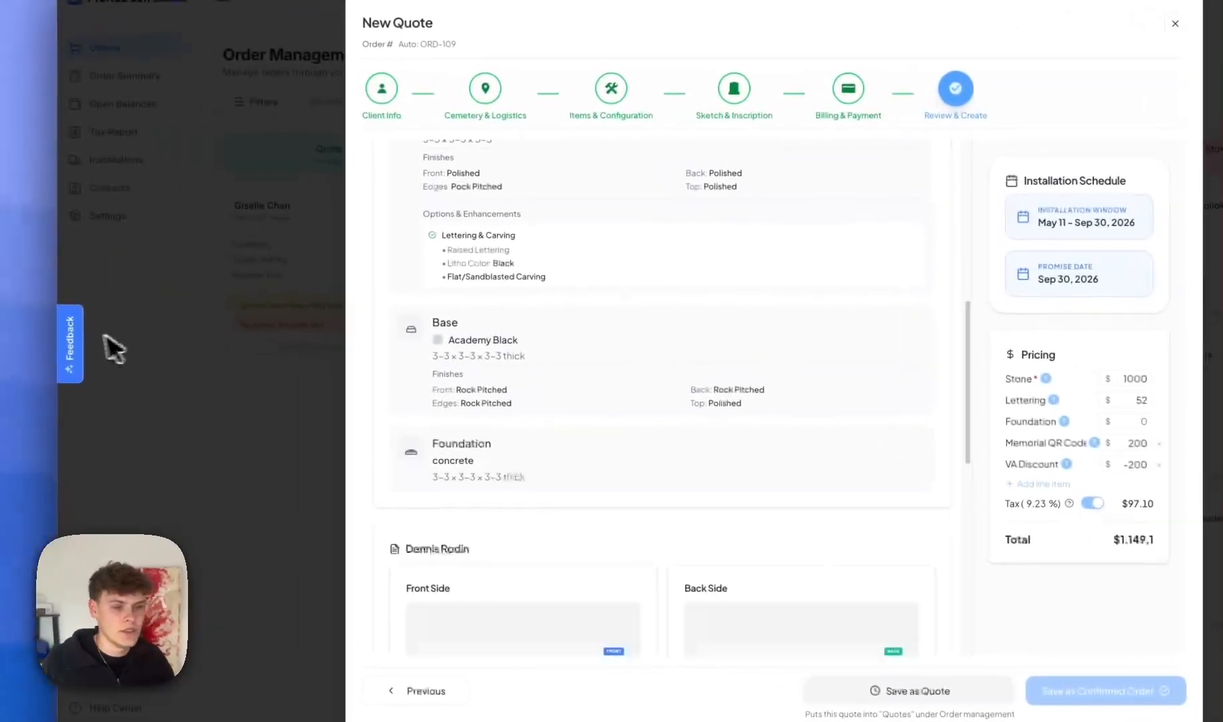